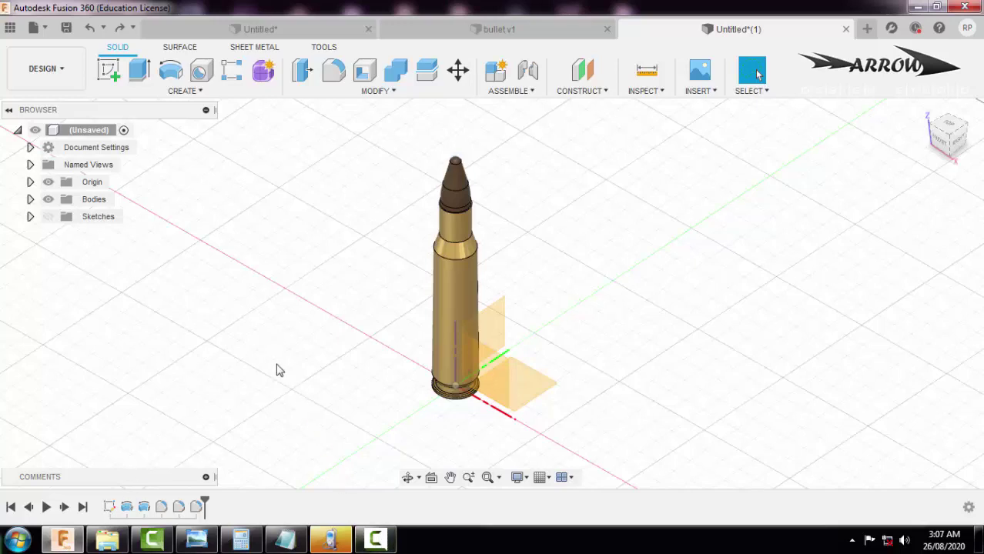
- Orbit and zoom around the cartridge to see it from different angles
{"action": "middle_click_drag", "start_coordinate": [282, 365], "coordinate": [382, 275], "text": "shift"}
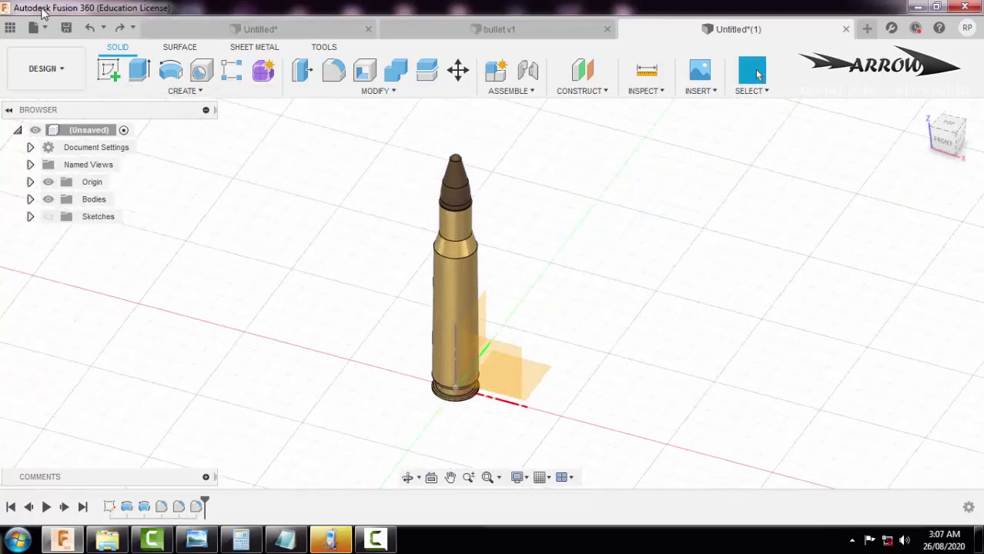
{"action": "middle_click_drag", "start_coordinate": [421, 301], "coordinate": [412, 284], "text": "shift"}
{"action": "scroll", "coordinate": [412, 279], "scroll_direction": "up", "scroll_amount": 2}
{"action": "middle_click_drag", "start_coordinate": [567, 344], "coordinate": [442, 421], "text": "shift"}
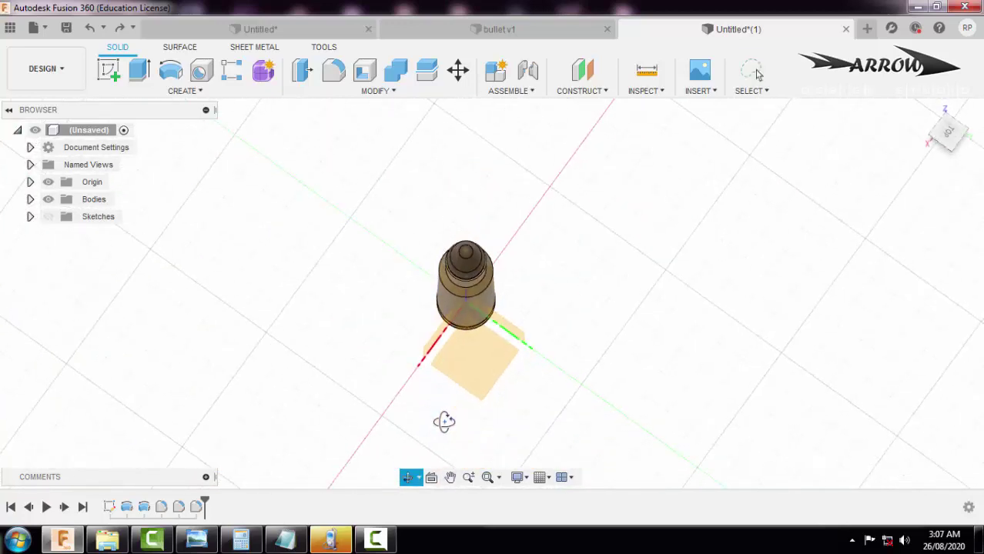
- Check the cartridge in top and right-side views, then return to the home isometric view
{"action": "left_click", "coordinate": [950, 136]}
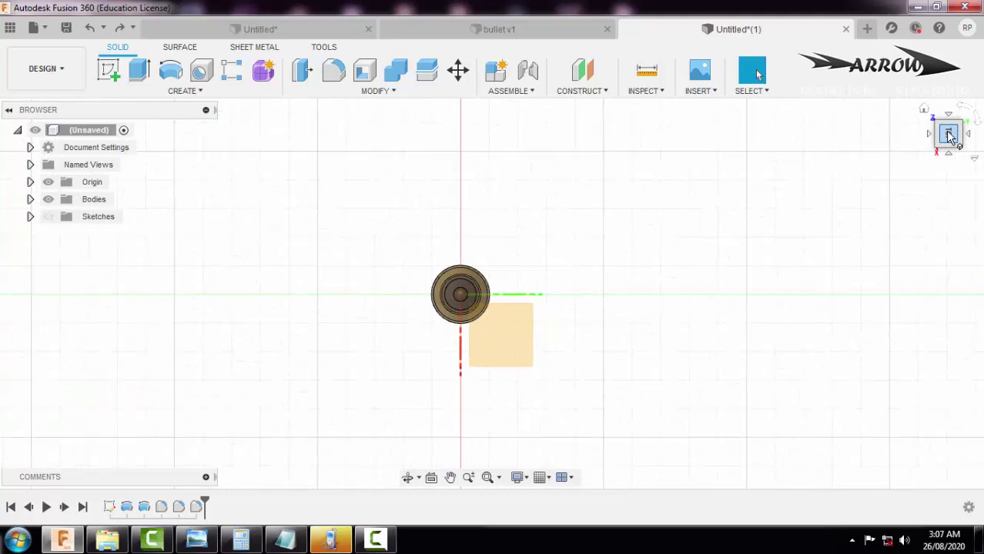
{"action": "left_click", "coordinate": [948, 159]}
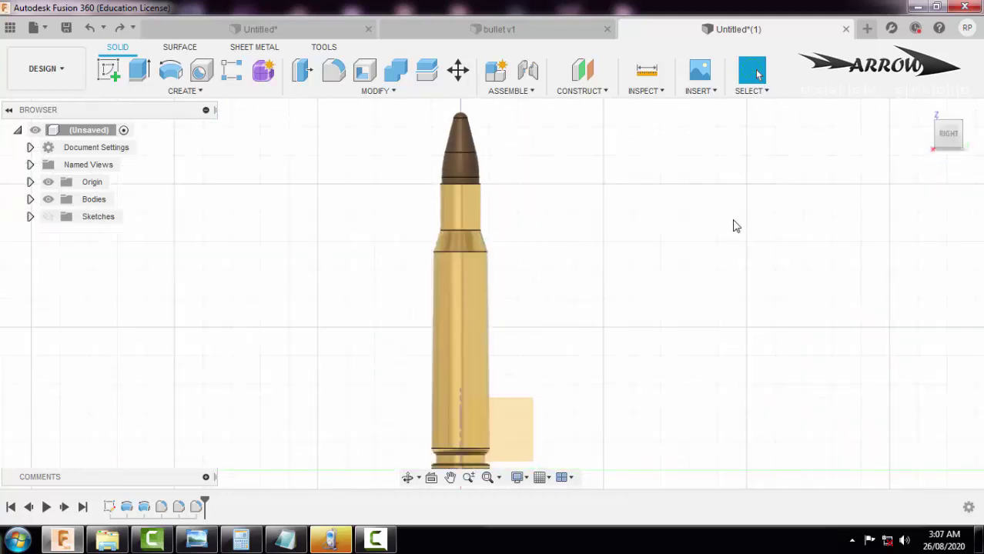
{"action": "middle_click_drag", "start_coordinate": [733, 221], "coordinate": [717, 248]}
{"action": "scroll", "coordinate": [724, 212], "scroll_direction": "down", "scroll_amount": 2}
{"action": "scroll", "coordinate": [716, 244], "scroll_direction": "up", "scroll_amount": 1}
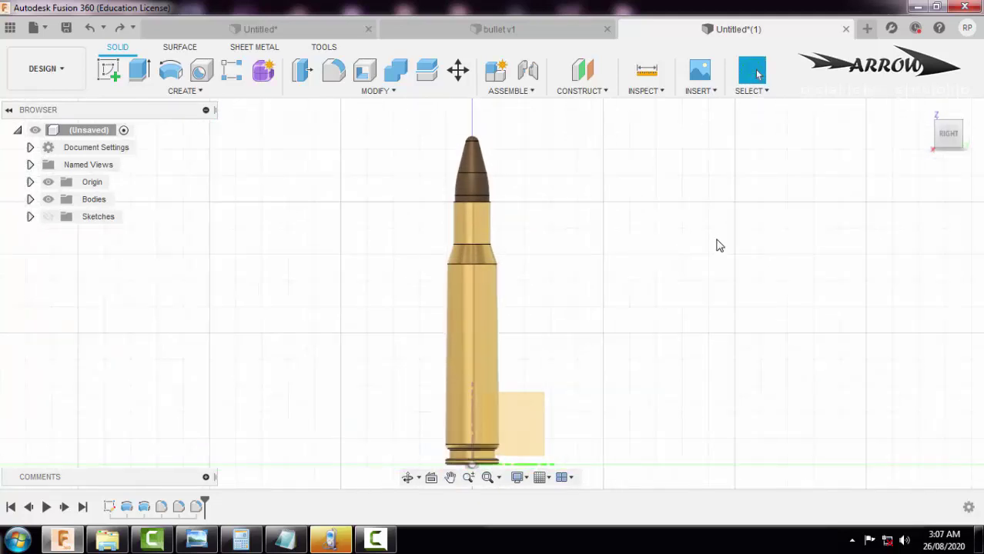
{"action": "left_click", "coordinate": [923, 110]}
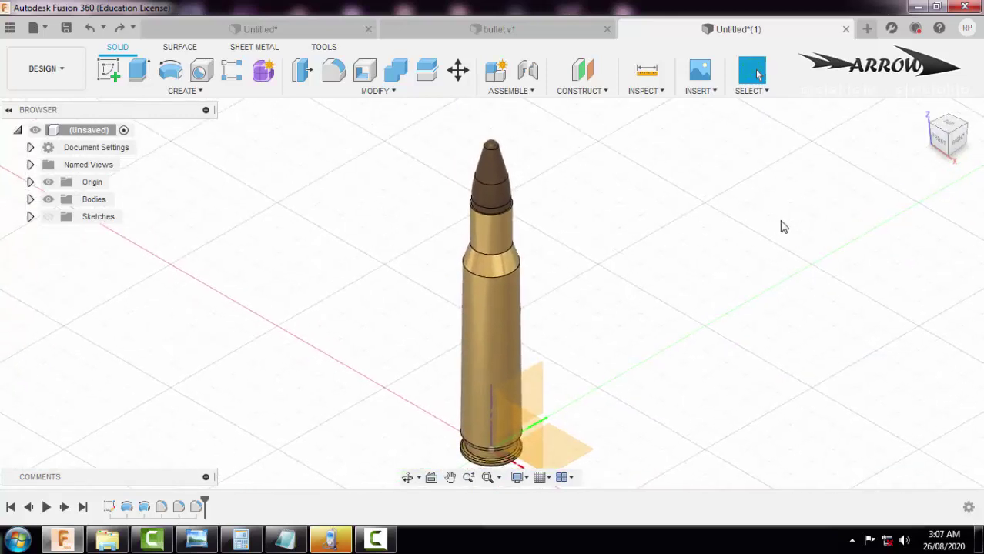
{"action": "scroll", "coordinate": [783, 224], "scroll_direction": "down", "scroll_amount": 1}
{"action": "mouse_move", "coordinate": [727, 221]}
{"action": "middle_mouse_down", "text": "shift"}
{"action": "mouse_move", "coordinate": [744, 258]}
{"action": "mouse_move", "coordinate": [843, 193]}
{"action": "mouse_move", "coordinate": [795, 227]}
{"action": "mouse_move", "coordinate": [742, 154]}
{"action": "mouse_move", "coordinate": [705, 221]}
{"action": "mouse_move", "coordinate": [727, 203]}
{"action": "middle_mouse_up", "text": "shift"}
- Section the cartridge along the YZ plane to inspect its hatched cross-section, then cancel it
{"action": "left_click", "coordinate": [651, 90]}
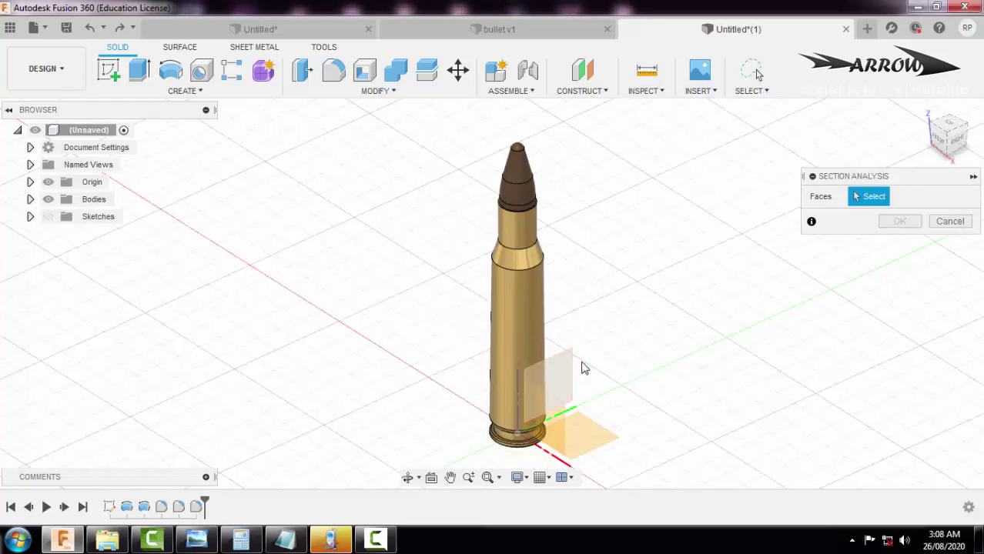
{"action": "left_click", "coordinate": [578, 365]}
{"action": "middle_click_drag", "start_coordinate": [593, 340], "coordinate": [740, 204], "text": "shift"}
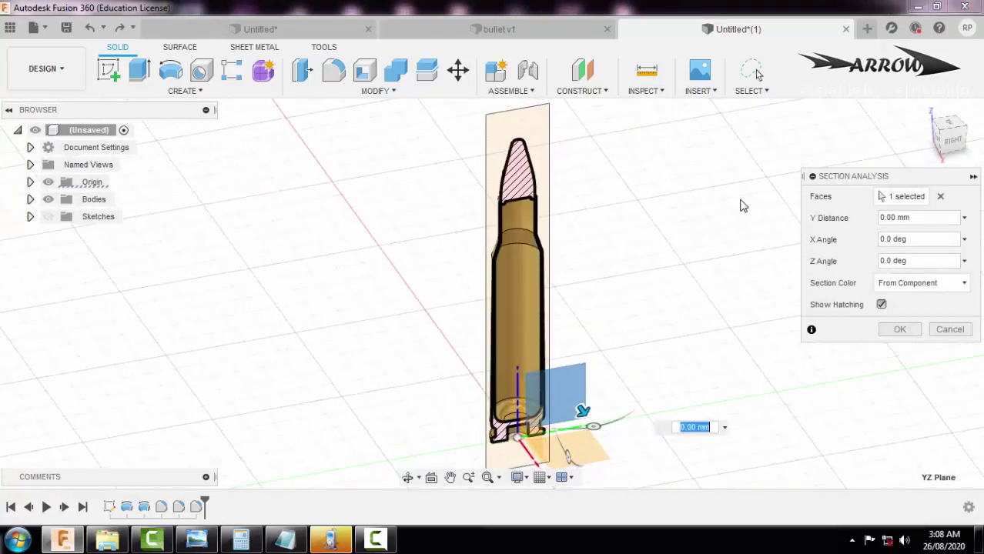
{"action": "middle_click_drag", "start_coordinate": [679, 237], "coordinate": [739, 276], "text": "shift"}
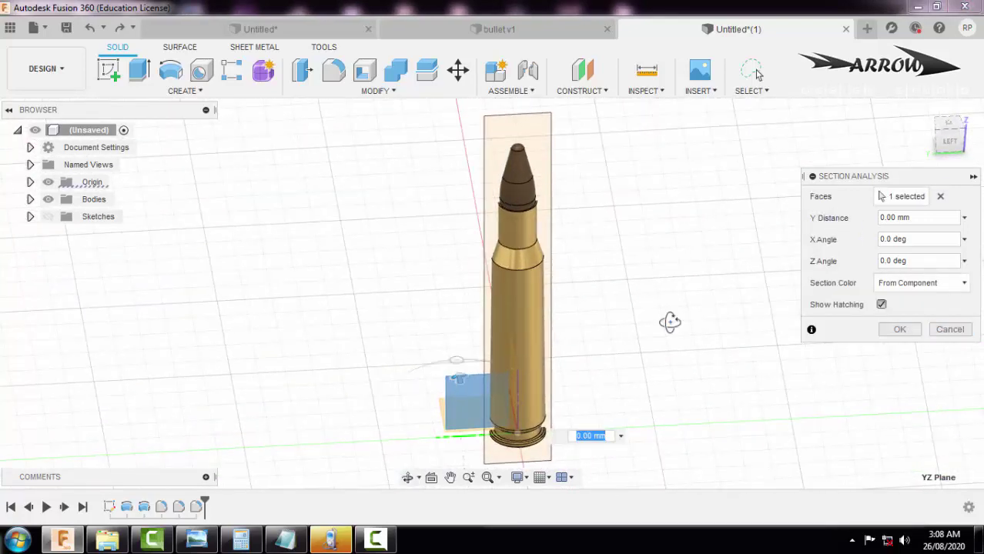
{"action": "mouse_move", "coordinate": [667, 323]}
{"action": "middle_mouse_down", "text": "shift"}
{"action": "mouse_move", "coordinate": [920, 282]}
{"action": "mouse_move", "coordinate": [900, 329]}
{"action": "mouse_move", "coordinate": [799, 310]}
{"action": "mouse_move", "coordinate": [724, 279]}
{"action": "mouse_move", "coordinate": [708, 284]}
{"action": "mouse_move", "coordinate": [719, 191]}
{"action": "mouse_move", "coordinate": [701, 281]}
{"action": "mouse_move", "coordinate": [703, 221]}
{"action": "mouse_move", "coordinate": [693, 217]}
{"action": "middle_mouse_up", "text": "shift"}
{"action": "left_click", "coordinate": [950, 329]}
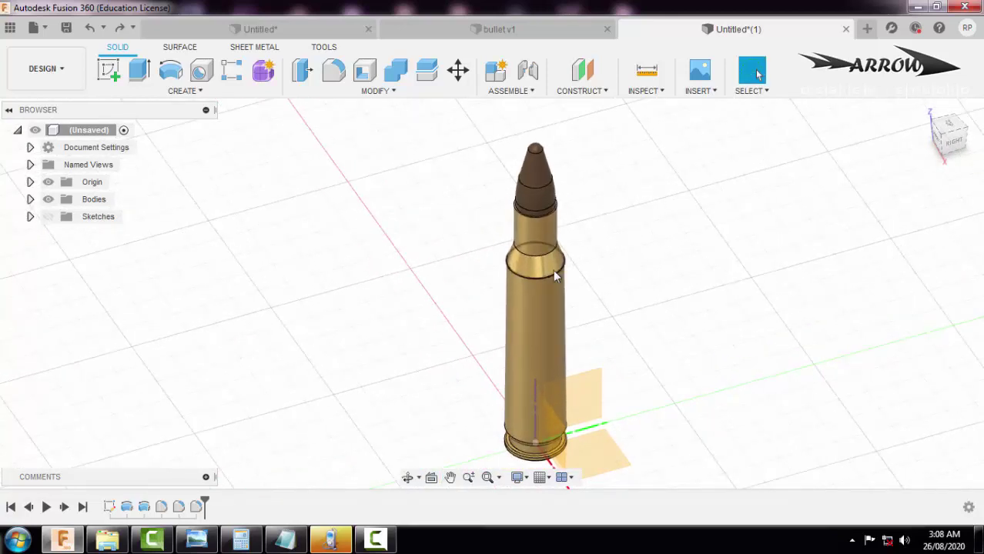
- Hide Body1 to view the bullet tip alone, then hide Body2 to view the empty casing
{"action": "left_click", "coordinate": [30, 199]}
{"action": "left_click", "coordinate": [76, 235]}
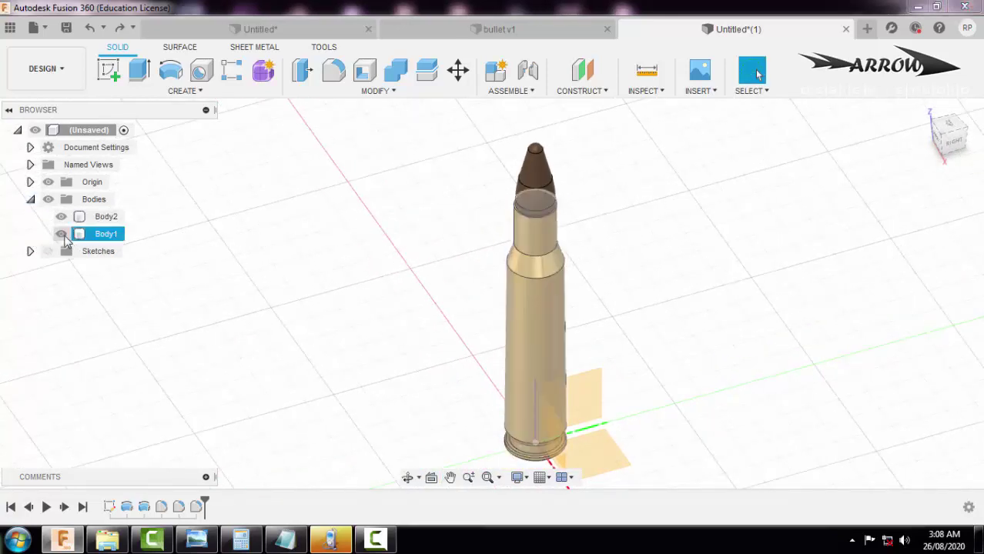
{"action": "left_click", "coordinate": [62, 234]}
{"action": "middle_click_drag", "start_coordinate": [407, 215], "coordinate": [125, 224], "text": "shift"}
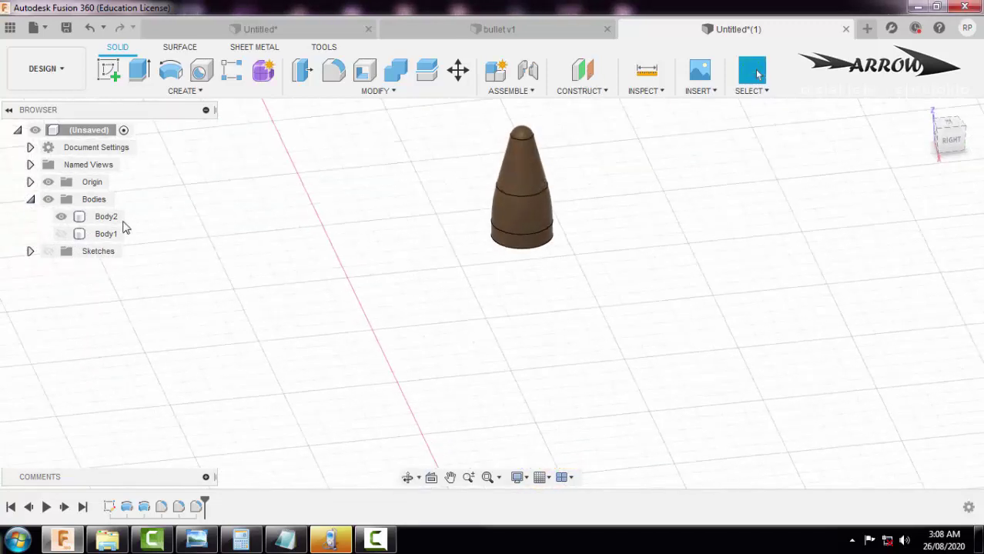
{"action": "left_click", "coordinate": [62, 234]}
{"action": "left_click", "coordinate": [62, 217]}
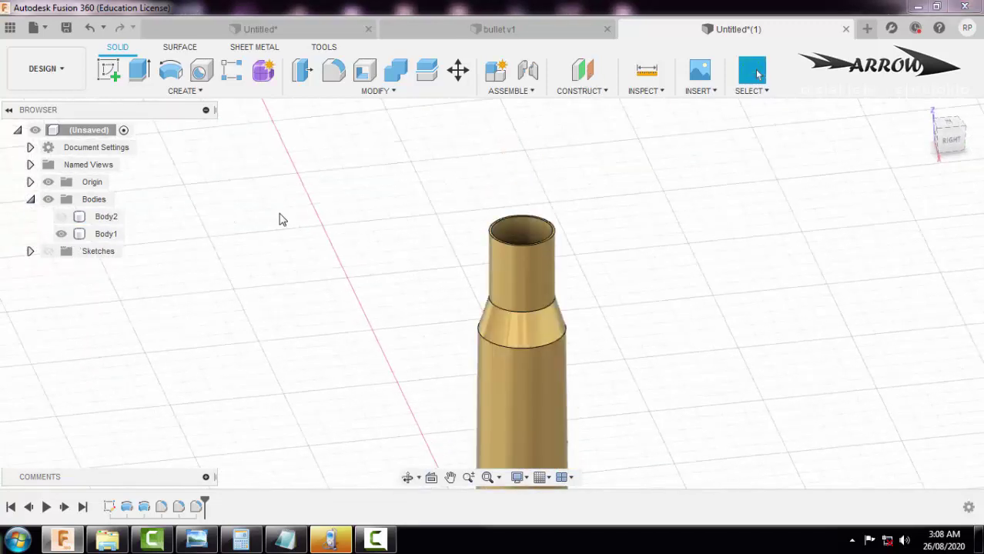
{"action": "middle_click_drag", "start_coordinate": [400, 199], "coordinate": [152, 211], "text": "shift"}
{"action": "left_click", "coordinate": [61, 217]}
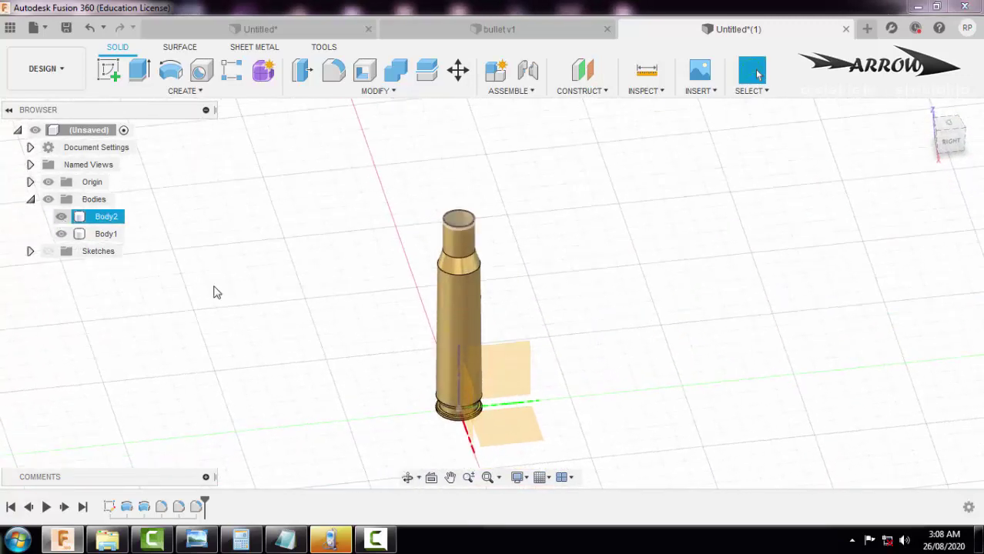
- Return to the home isometric view and start a new section analysis of the cartridge
{"action": "middle_click_drag", "start_coordinate": [216, 290], "coordinate": [295, 283], "text": "shift"}
{"action": "scroll", "coordinate": [302, 297], "scroll_direction": "up", "scroll_amount": 2}
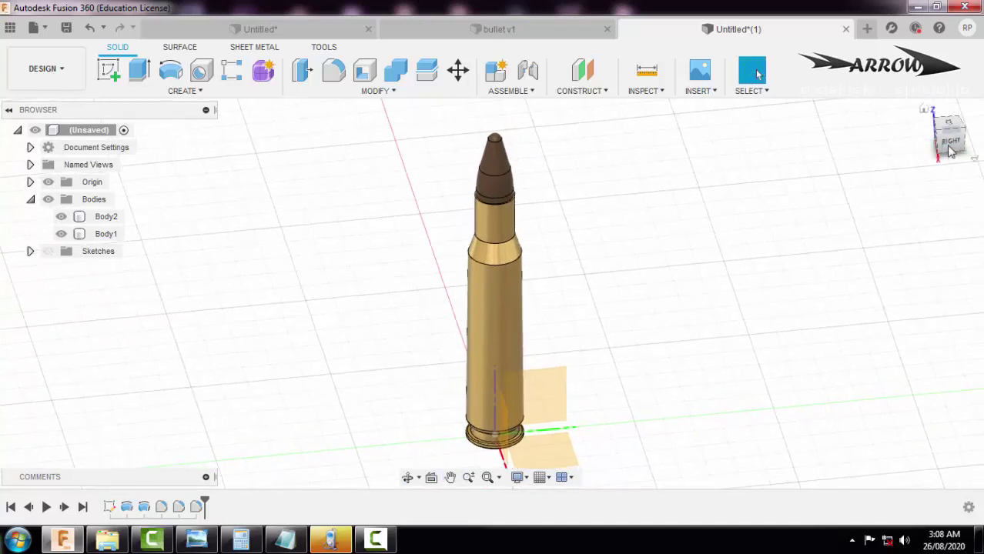
{"action": "left_click", "coordinate": [924, 109]}
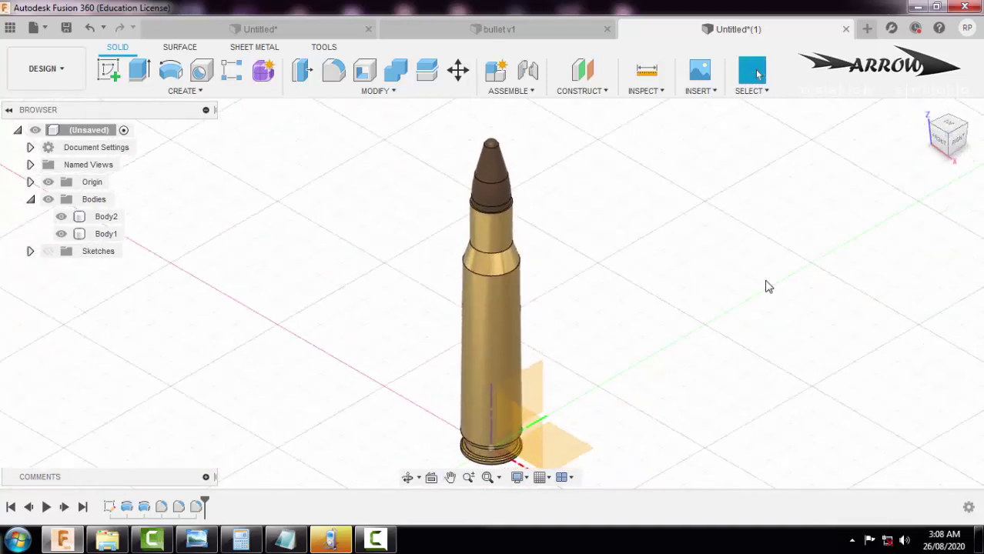
{"action": "middle_click_drag", "start_coordinate": [766, 287], "coordinate": [771, 275]}
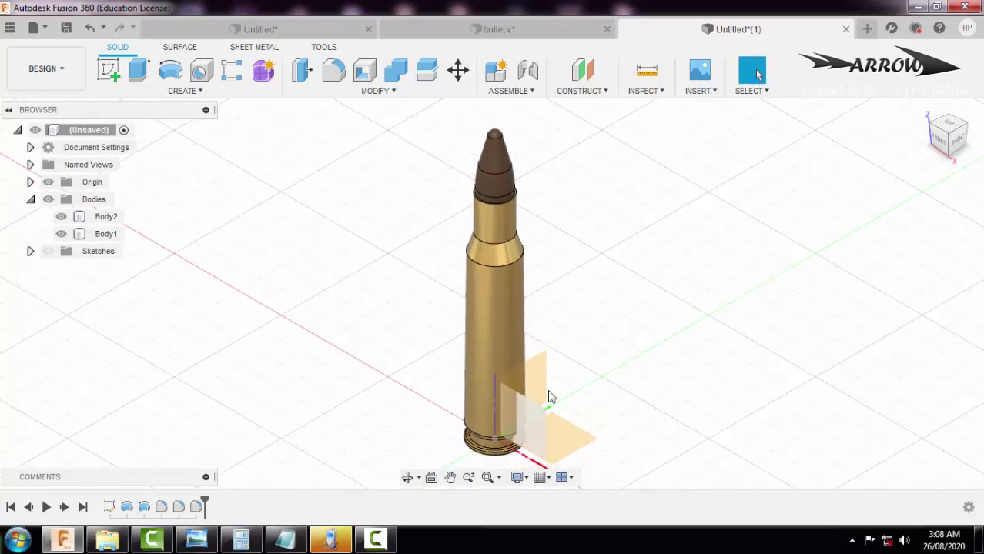
{"action": "left_click", "coordinate": [654, 96]}
{"action": "left_click", "coordinate": [668, 248]}
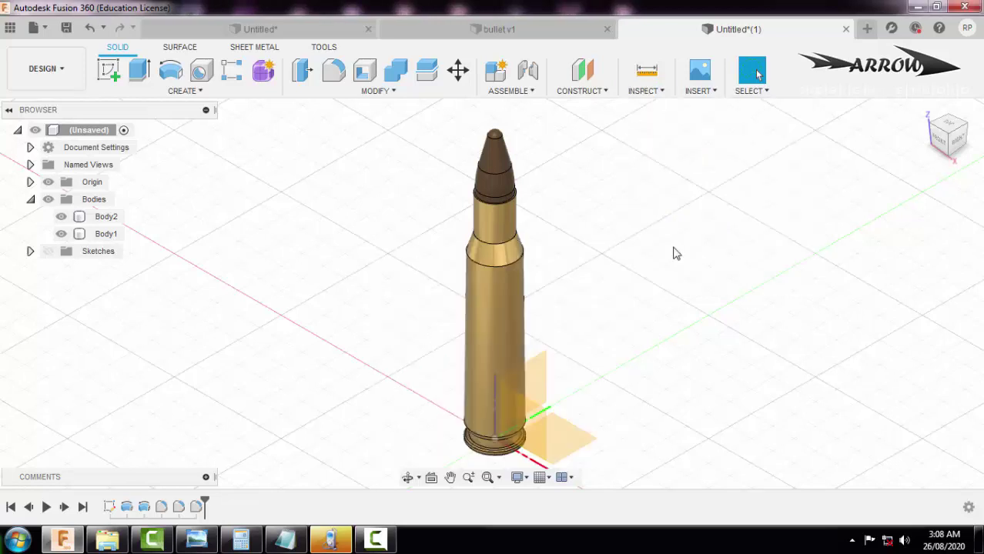
{"action": "left_click", "coordinate": [535, 388]}
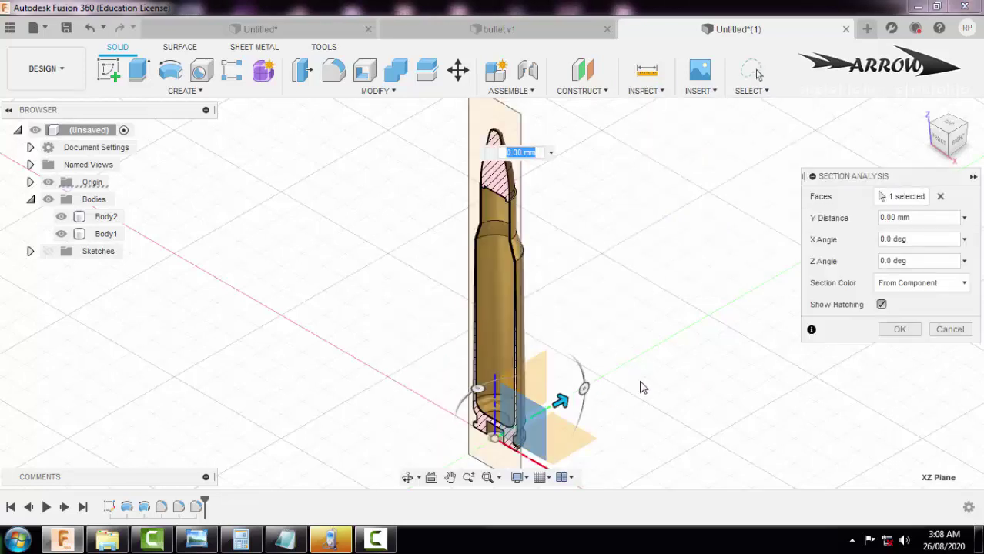
{"action": "left_click_drag", "start_coordinate": [579, 398], "coordinate": [541, 414]}
{"action": "left_click", "coordinate": [949, 330]}
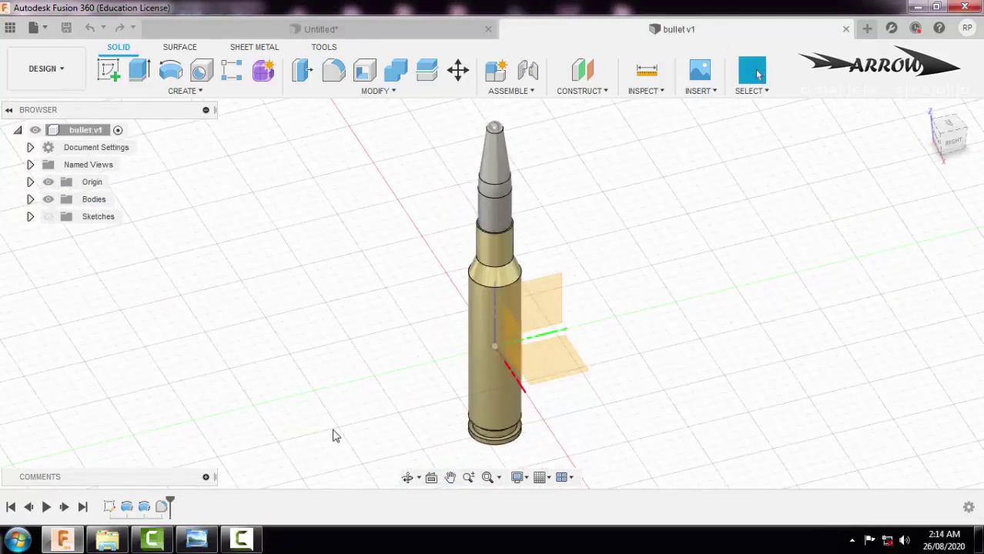
- Show the labelled cartridge diagram of primer, propellant, case and bullet in Photo Viewer
{"action": "left_click", "coordinate": [196, 539]}
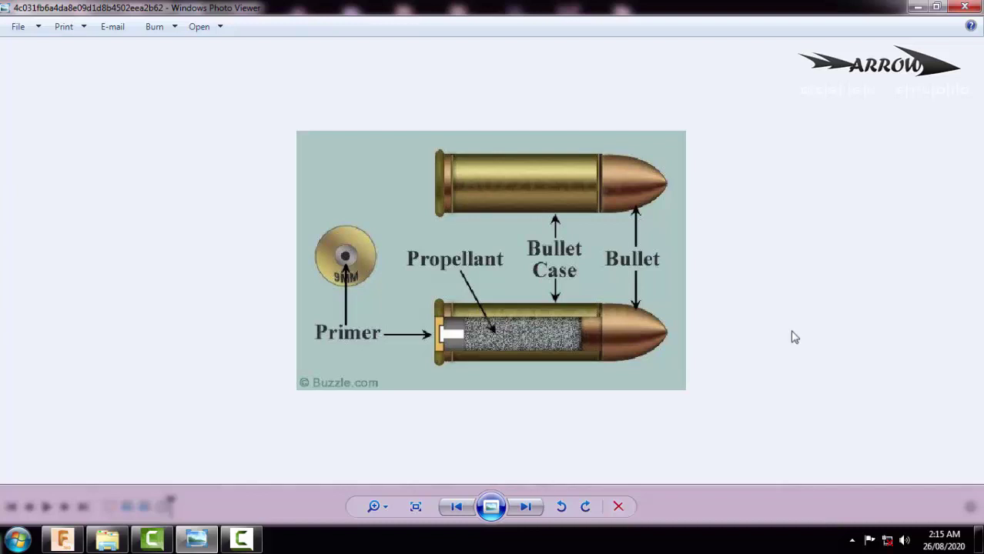
{"action": "left_click", "coordinate": [525, 506]}
{"action": "left_click", "coordinate": [461, 507]}
{"action": "left_click", "coordinate": [460, 507]}
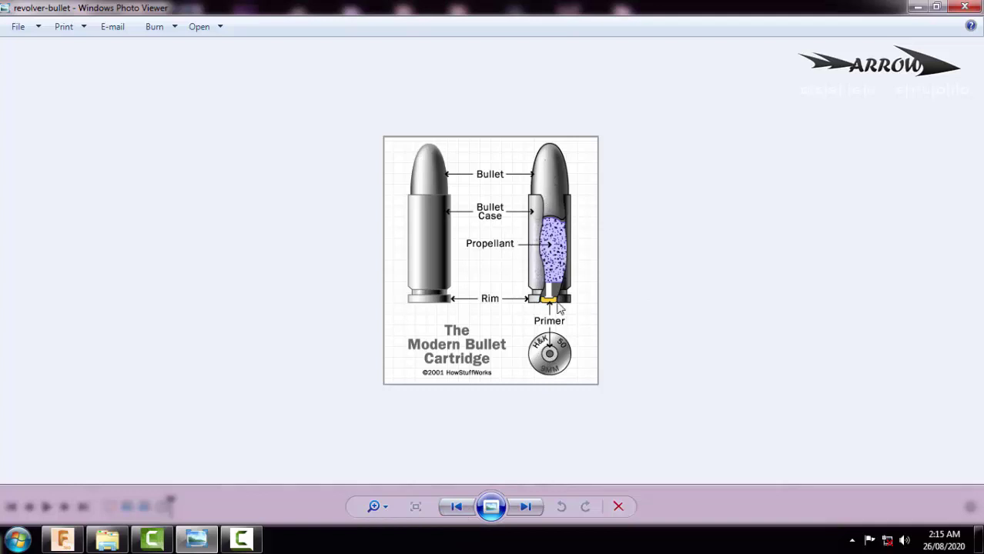
{"action": "left_click", "coordinate": [530, 510]}
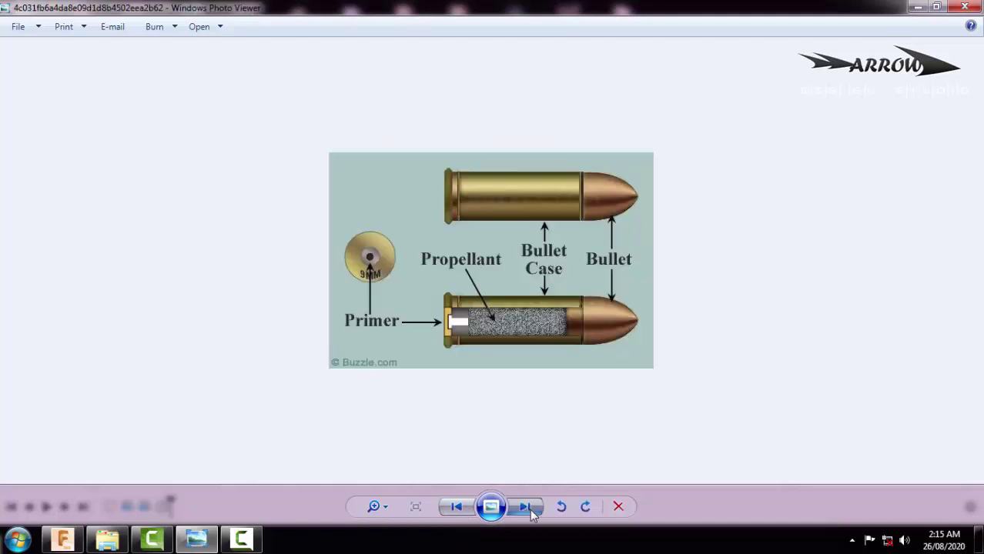
{"action": "left_click", "coordinate": [529, 512]}
{"action": "left_click", "coordinate": [530, 515]}
{"action": "left_click", "coordinate": [531, 516]}
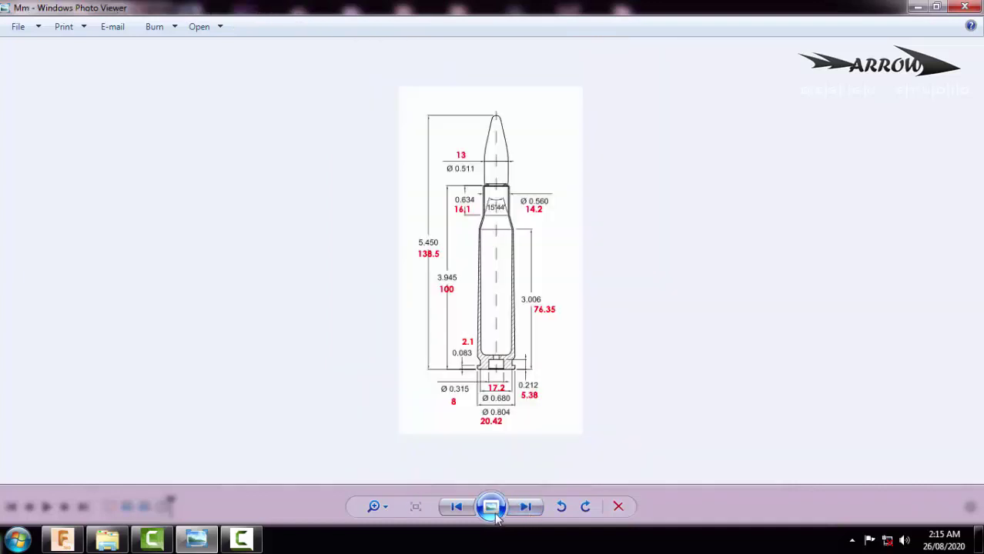
{"action": "left_click", "coordinate": [457, 509]}
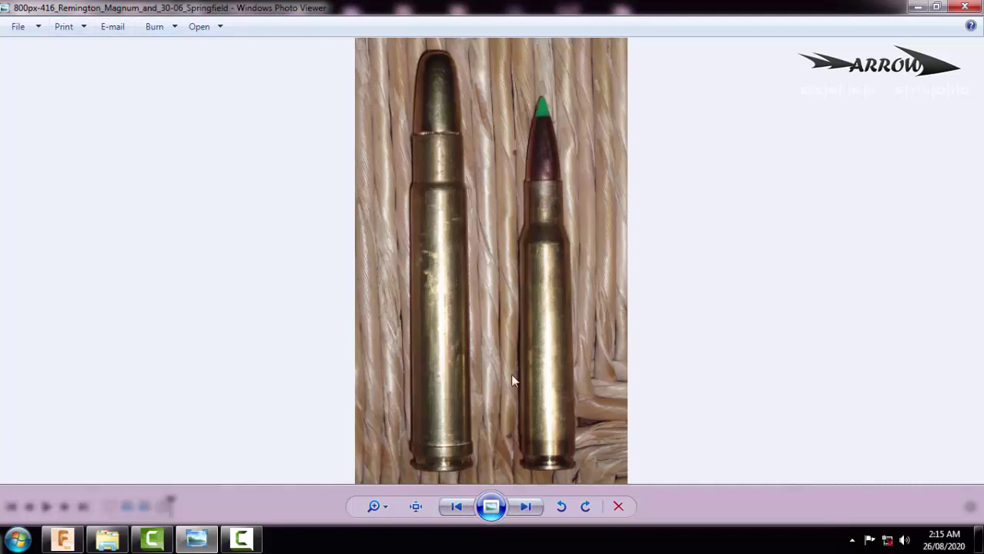
{"action": "left_click", "coordinate": [525, 508]}
{"action": "left_click", "coordinate": [456, 509]}
{"action": "left_click", "coordinate": [526, 507]}
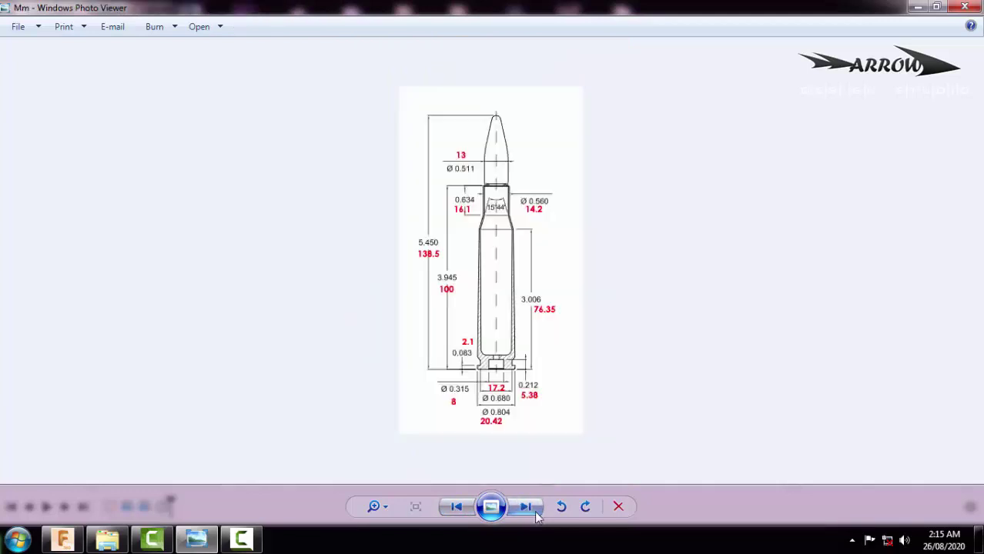
{"action": "left_click", "coordinate": [465, 515]}
{"action": "left_click", "coordinate": [465, 516]}
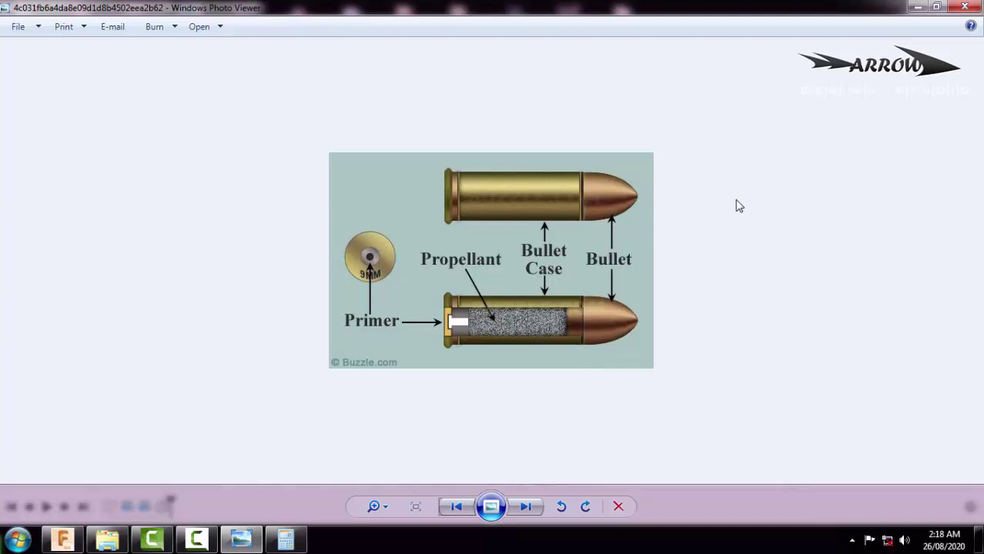
- Start a new blank Notepad document for the calibre conversion note
{"action": "left_click", "coordinate": [17, 539]}
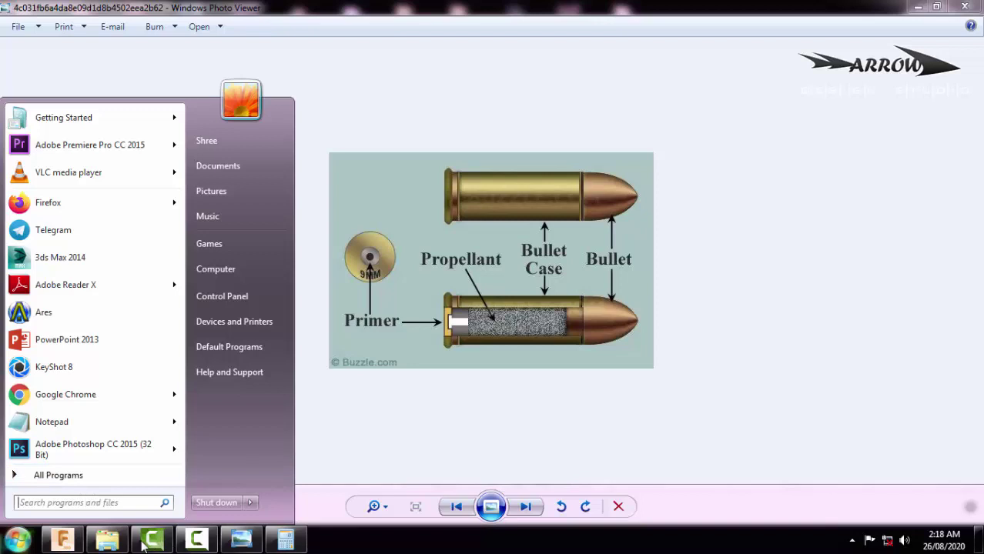
{"action": "left_click", "coordinate": [12, 423]}
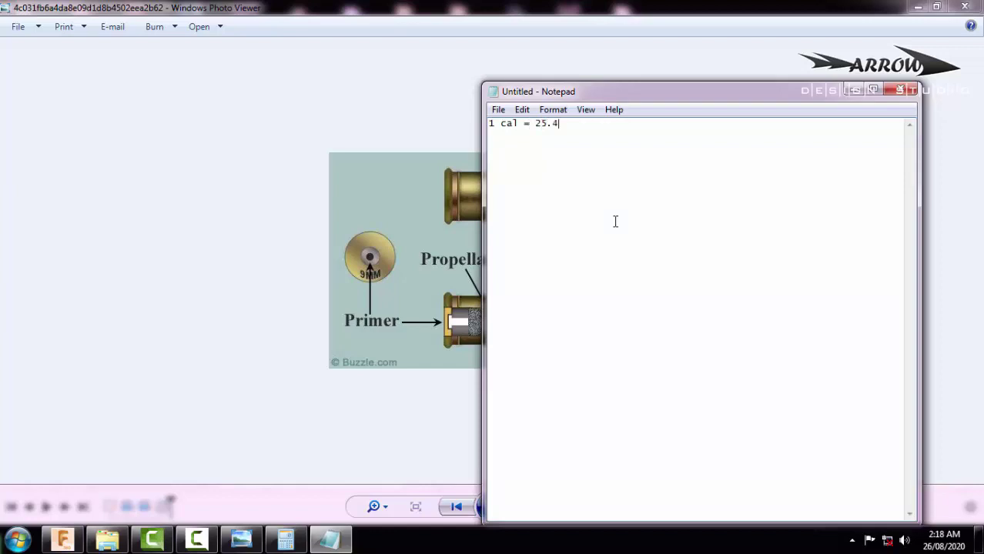
{"action": "left_click", "coordinate": [379, 146]}
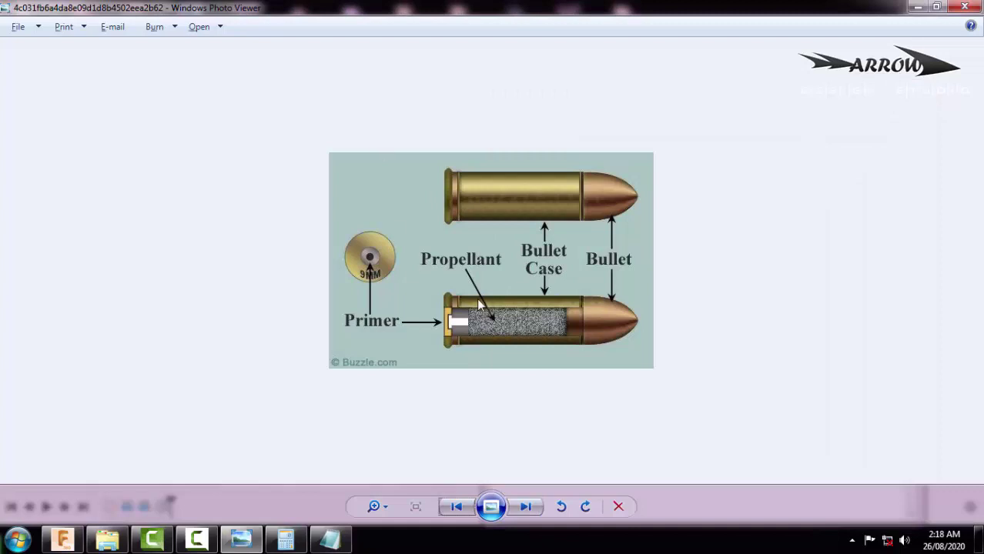
{"action": "key", "text": "alt+Tab"}
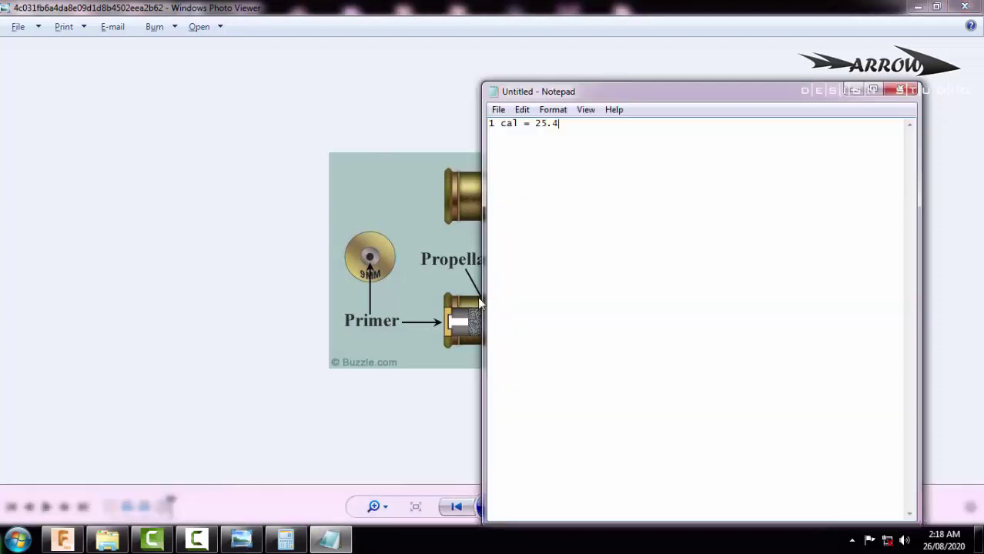
- Bring up the cartridge dimension drawing (5.450 overall) in Photo Viewer
{"action": "left_click", "coordinate": [285, 541]}
{"action": "left_click", "coordinate": [241, 539]}
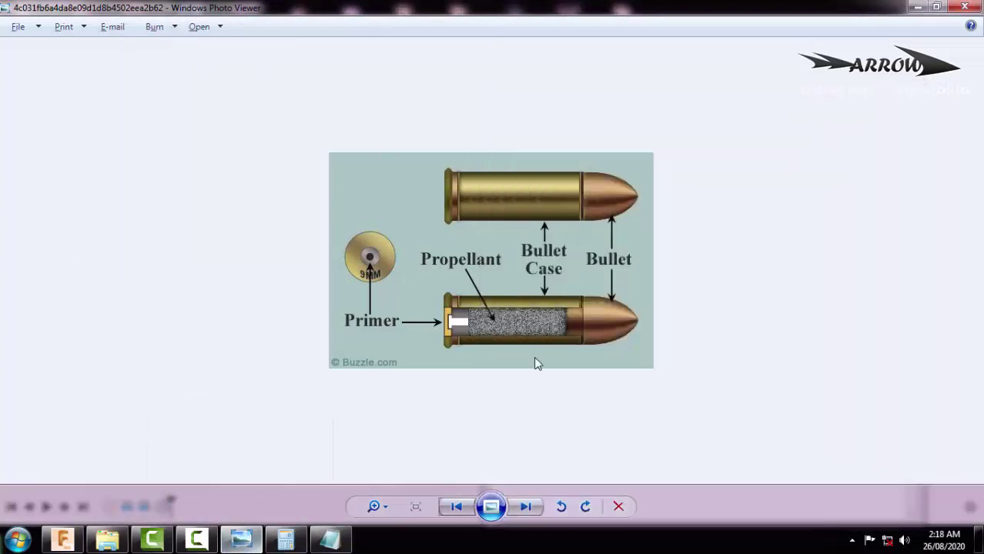
{"action": "left_click", "coordinate": [527, 506]}
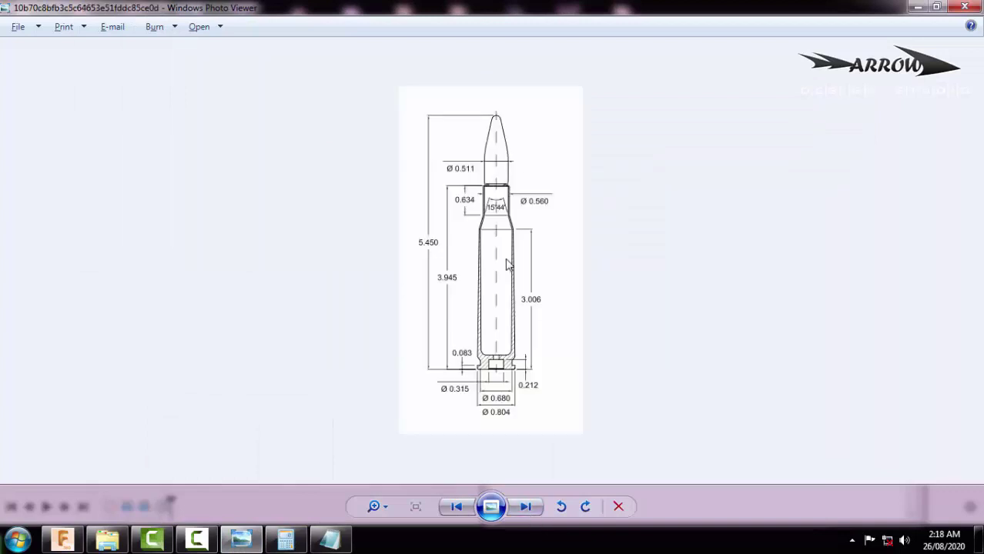
- Zoom into the base dimensions of the cartridge drawing and open Calculator beside it
{"action": "scroll", "coordinate": [521, 244], "scroll_direction": "up", "scroll_amount": 1}
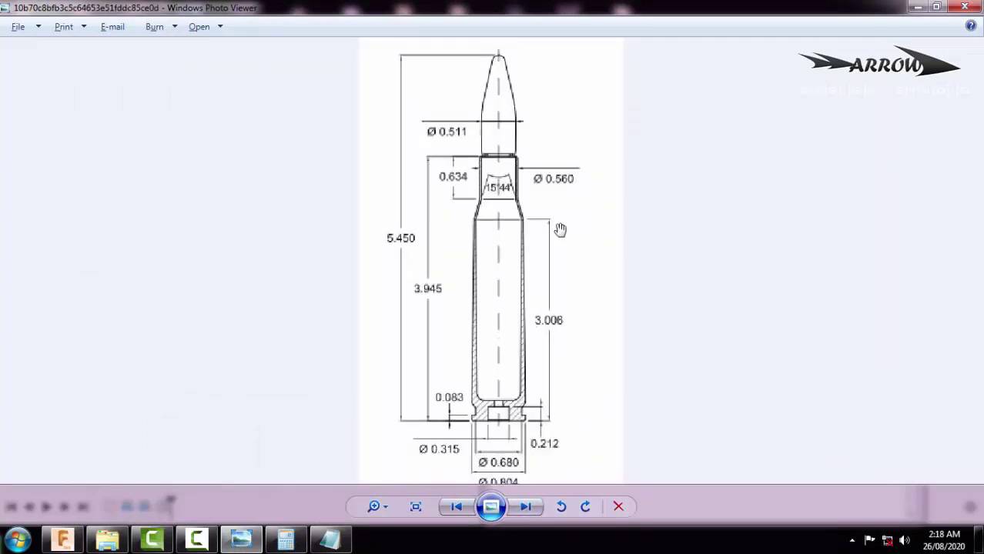
{"action": "scroll", "coordinate": [560, 229], "scroll_direction": "down", "scroll_amount": 1}
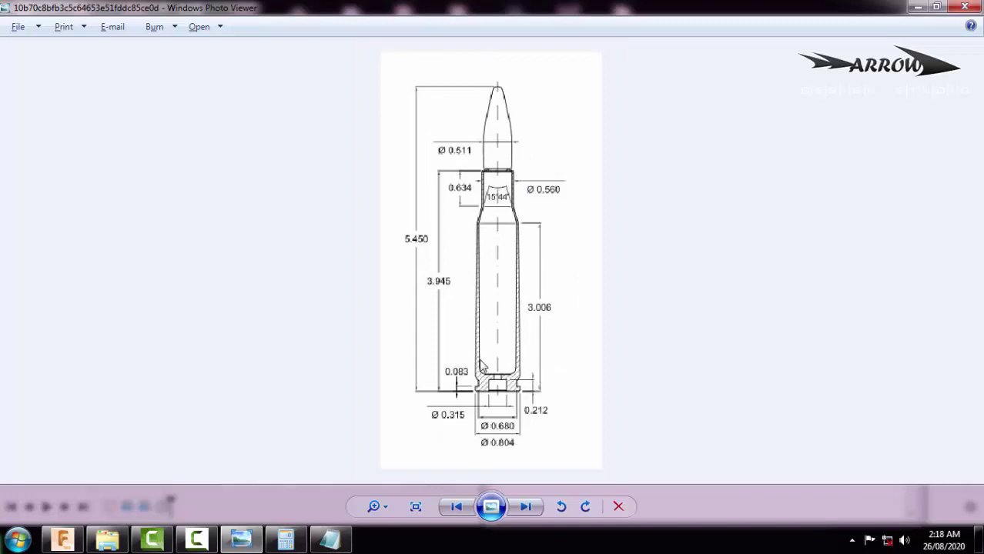
{"action": "scroll", "coordinate": [489, 437], "scroll_direction": "up", "scroll_amount": 1}
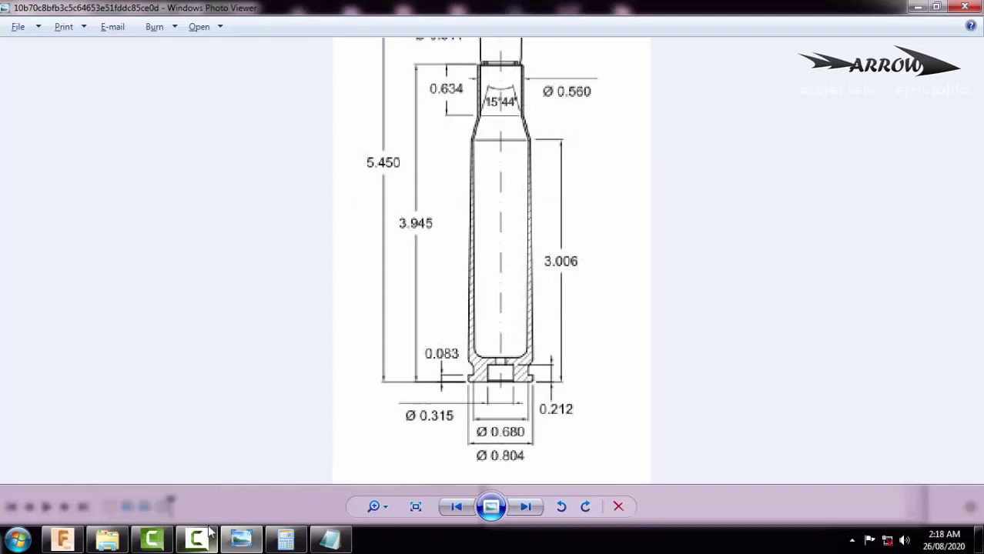
{"action": "left_click", "coordinate": [208, 537]}
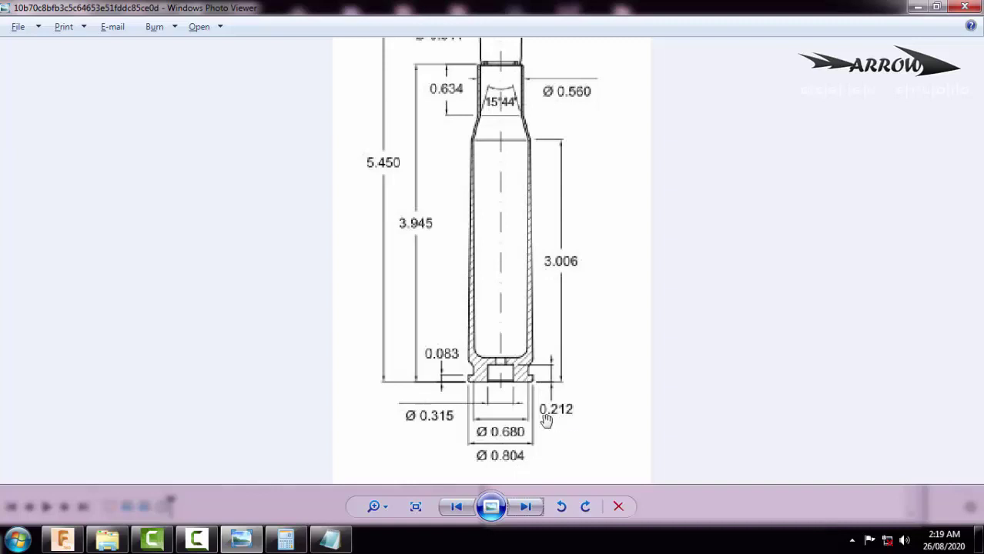
{"action": "left_click", "coordinate": [285, 539]}
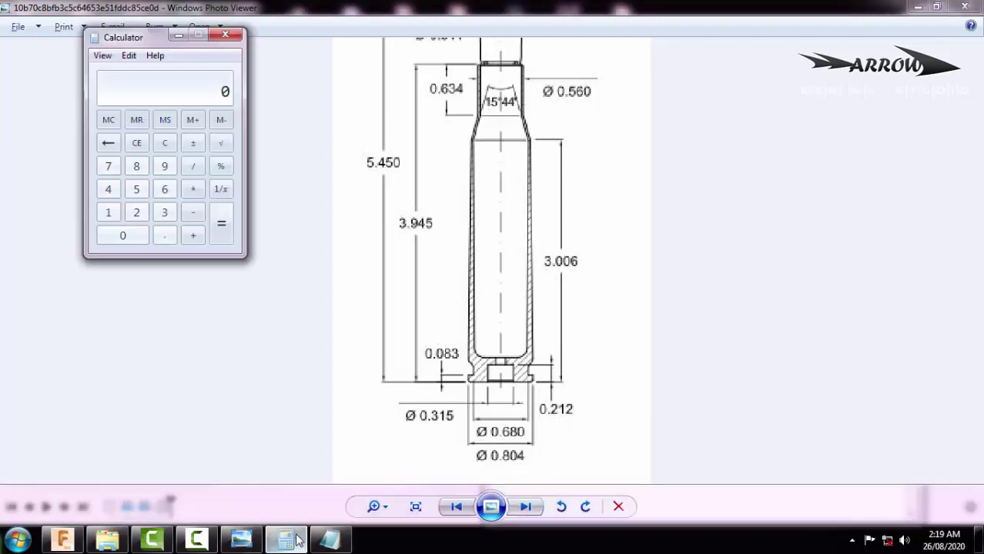
- Step back through the reference images to the drawing with metric dimensions
{"action": "left_click", "coordinate": [541, 404]}
{"action": "scroll", "coordinate": [543, 393], "scroll_direction": "down", "scroll_amount": 3}
{"action": "left_click", "coordinate": [455, 512]}
{"action": "left_click", "coordinate": [455, 507]}
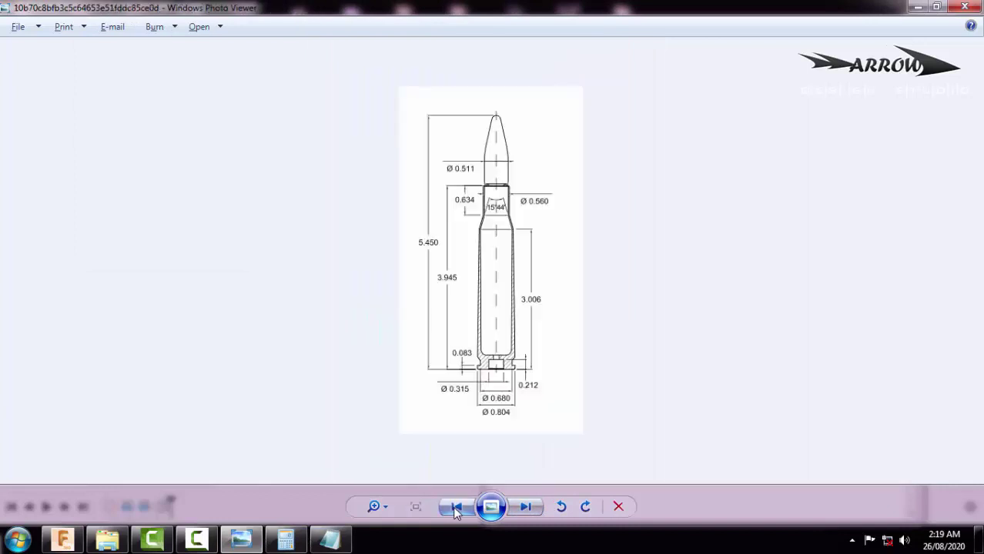
{"action": "left_click", "coordinate": [455, 507]}
{"action": "left_click", "coordinate": [455, 507]}
{"action": "left_click", "coordinate": [455, 507]}
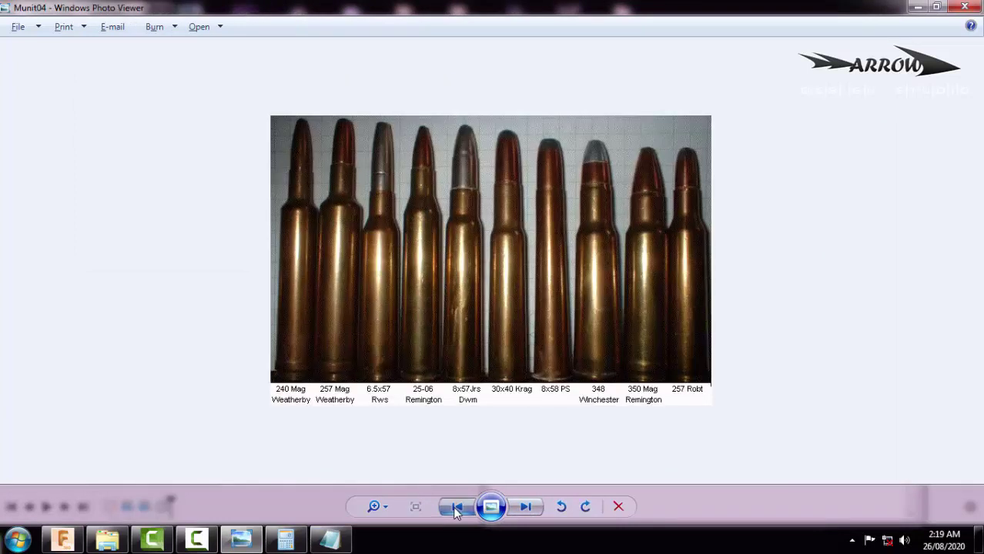
{"action": "left_click", "coordinate": [455, 508]}
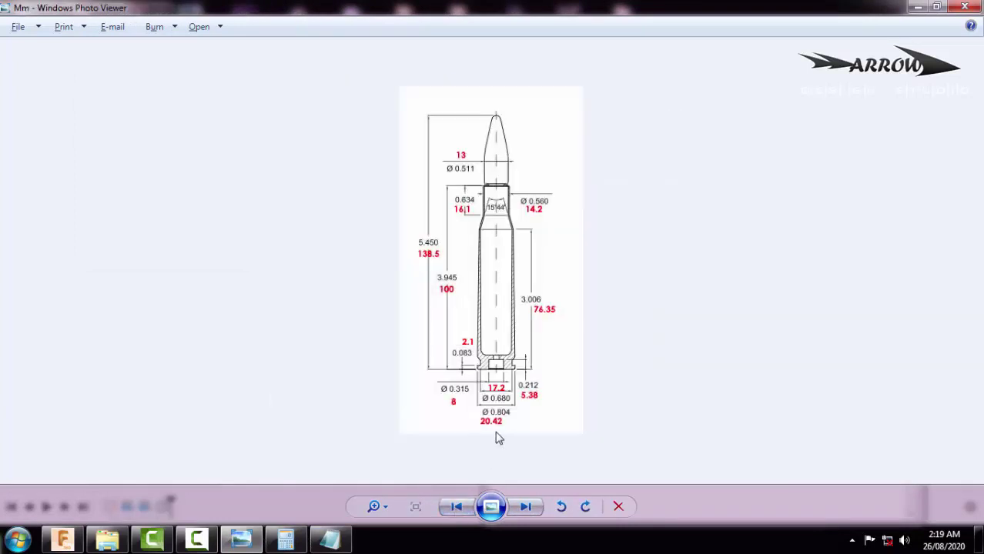
{"action": "scroll", "coordinate": [499, 445], "scroll_direction": "up", "scroll_amount": 1}
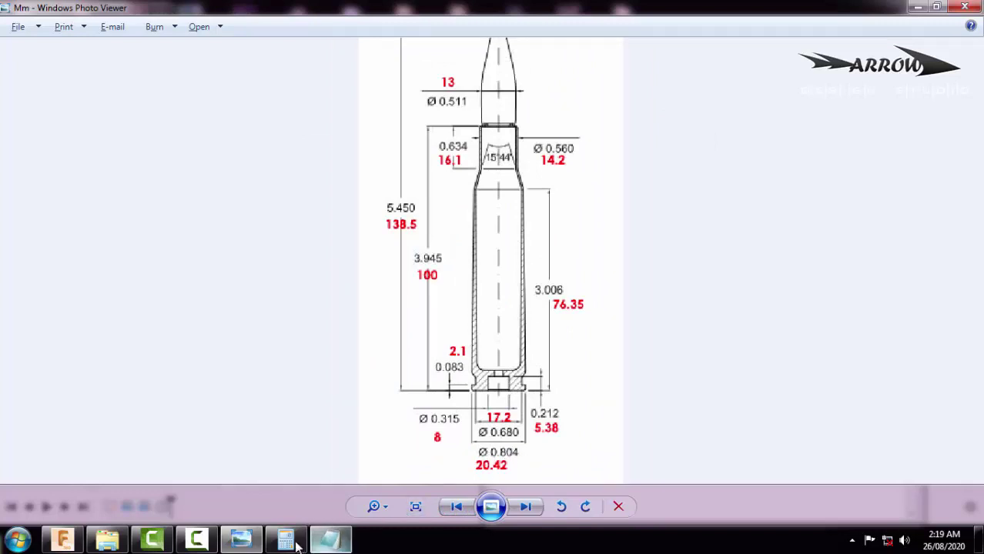
- Compute .804 × 25.4 in Calculator, giving a 20.4216 mm base diameter
{"action": "left_click", "coordinate": [343, 540]}
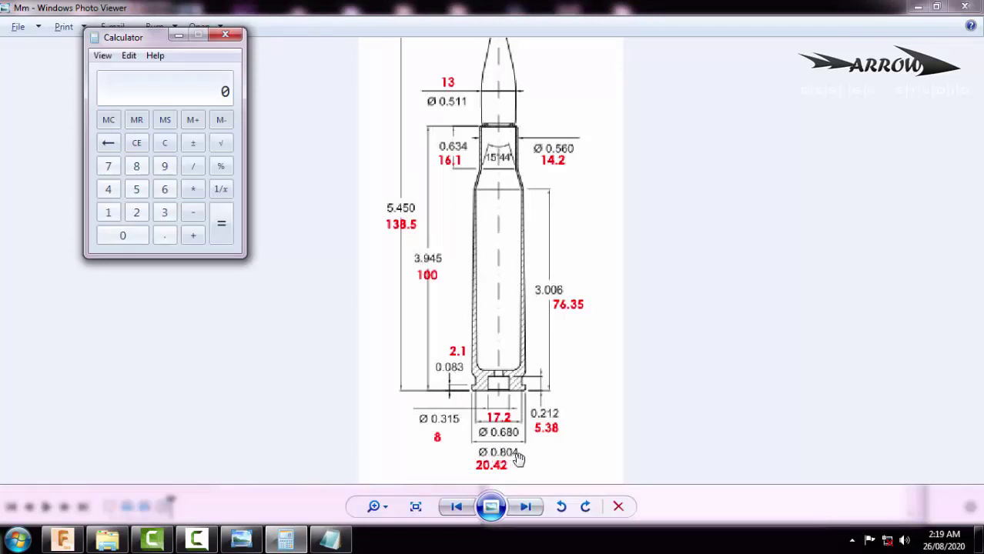
{"action": "type", "text": ".804"}
{"action": "left_click", "coordinate": [193, 190]}
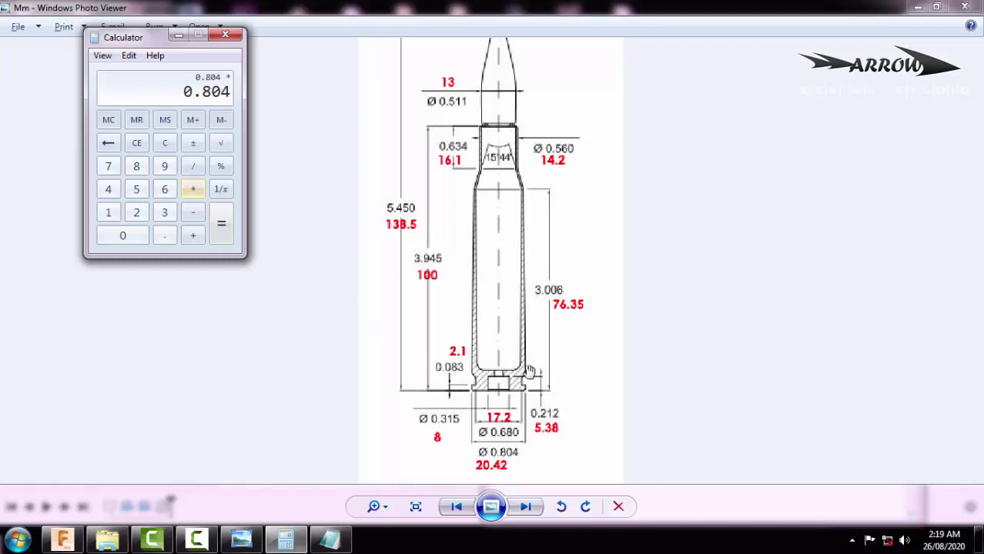
{"action": "type", "text": "25.4"}
{"action": "key", "text": "Return"}
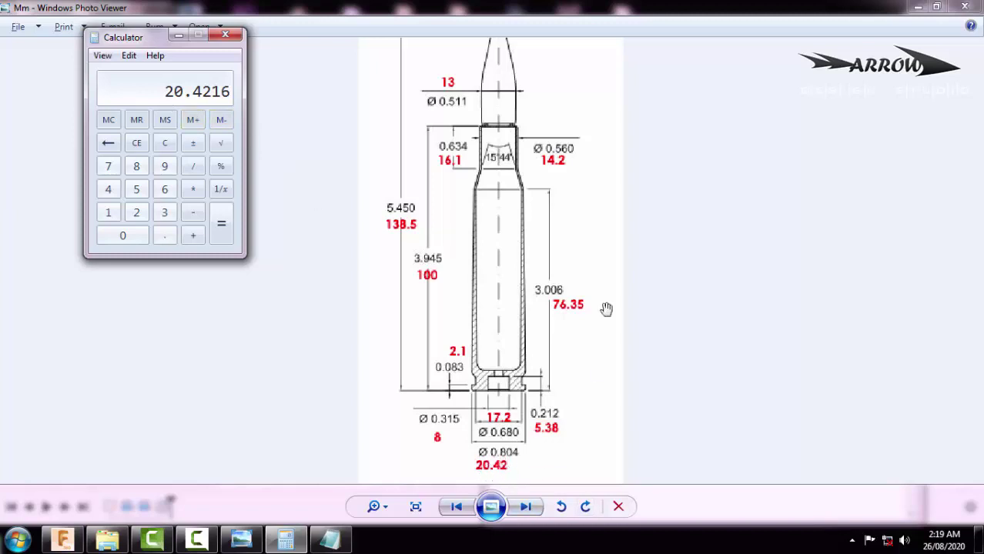
- Bring the drawing back and page forward through the reference images
{"action": "left_click", "coordinate": [267, 76]}
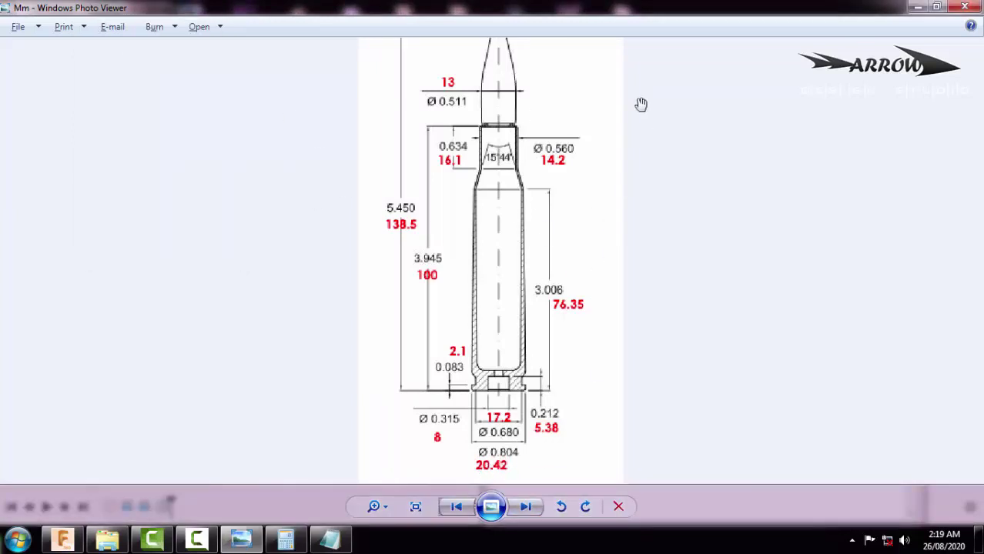
{"action": "scroll", "coordinate": [602, 187], "scroll_direction": "down", "scroll_amount": 3}
{"action": "scroll", "coordinate": [552, 202], "scroll_direction": "up", "scroll_amount": 1}
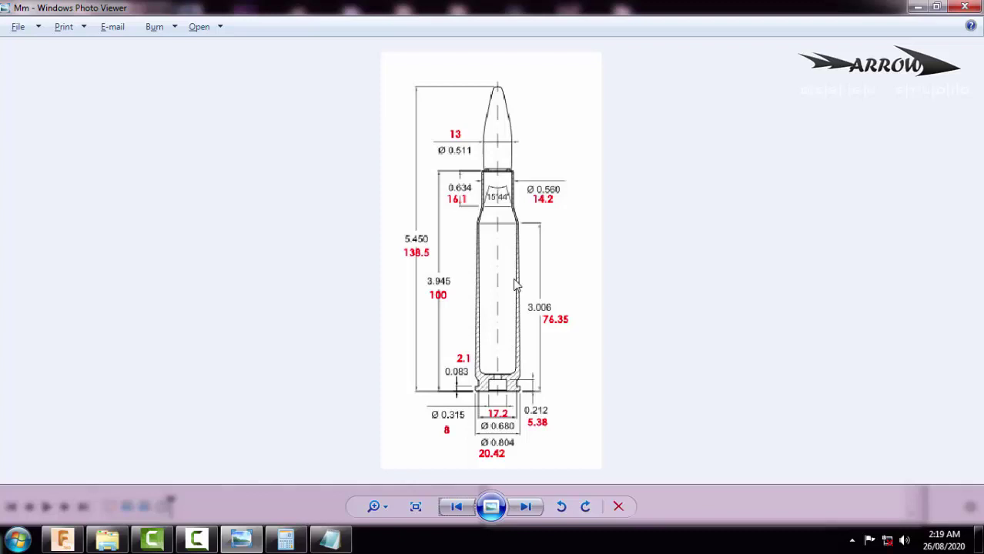
{"action": "scroll", "coordinate": [516, 285], "scroll_direction": "up", "scroll_amount": 2}
{"action": "scroll", "coordinate": [494, 268], "scroll_direction": "down", "scroll_amount": 3}
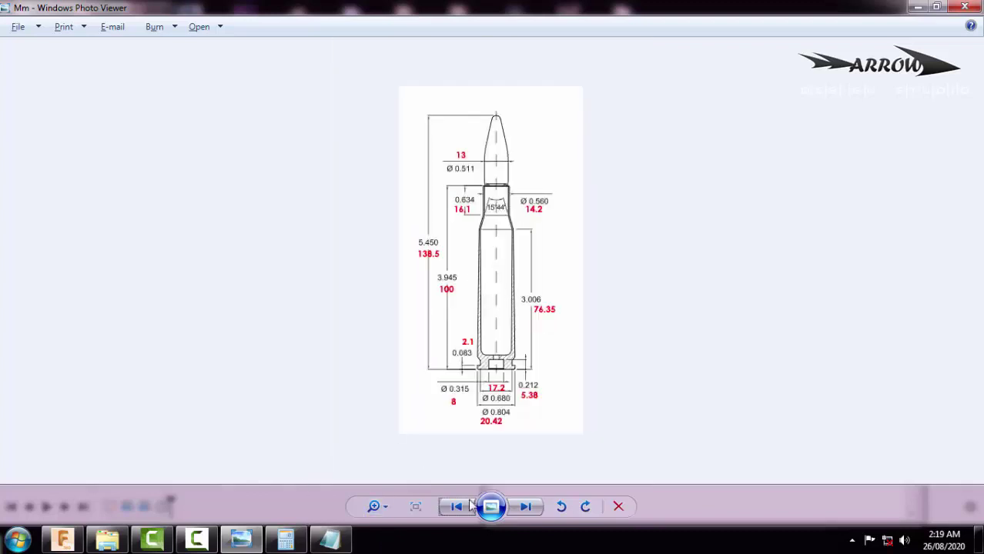
{"action": "left_click", "coordinate": [526, 507]}
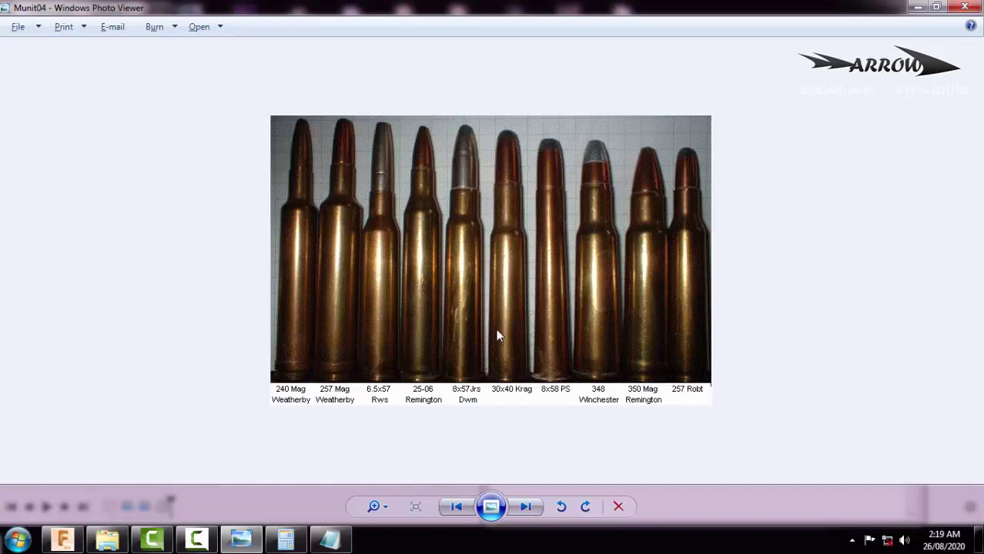
{"action": "left_click", "coordinate": [526, 509]}
{"action": "left_click", "coordinate": [525, 508]}
{"action": "left_click", "coordinate": [525, 508]}
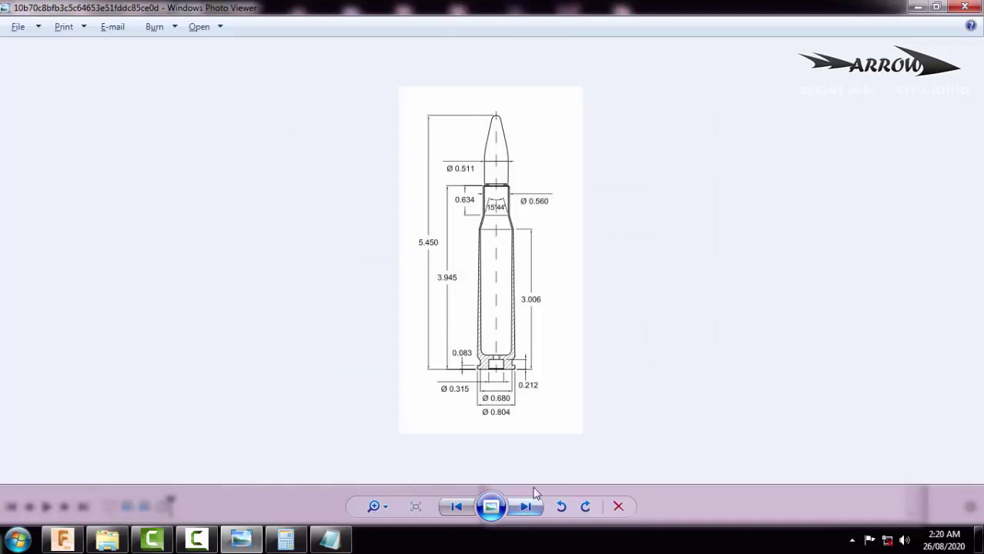
{"action": "left_click", "coordinate": [527, 508]}
{"action": "left_click", "coordinate": [528, 508]}
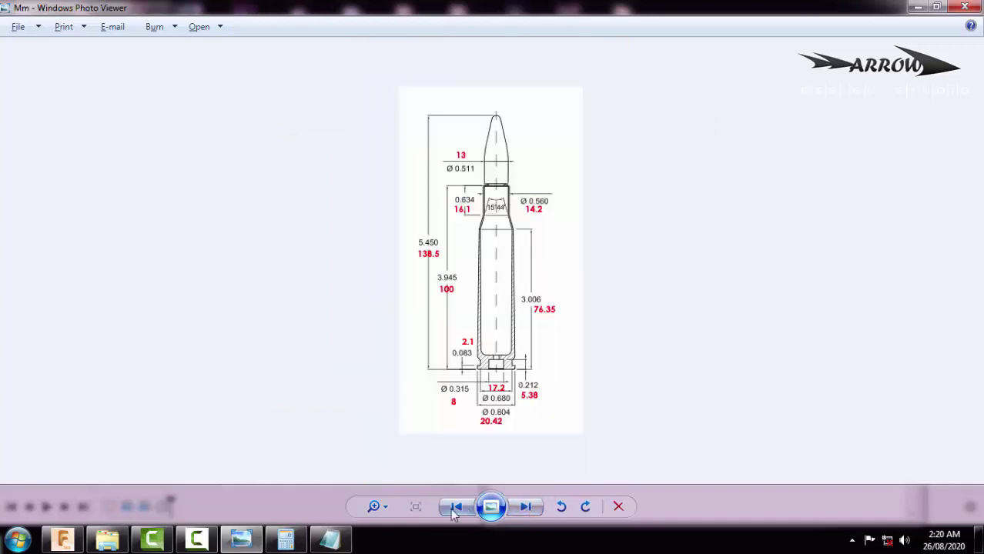
{"action": "left_click", "coordinate": [526, 508]}
- Create a new empty design in Fusion 360
{"action": "left_click", "coordinate": [48, 544]}
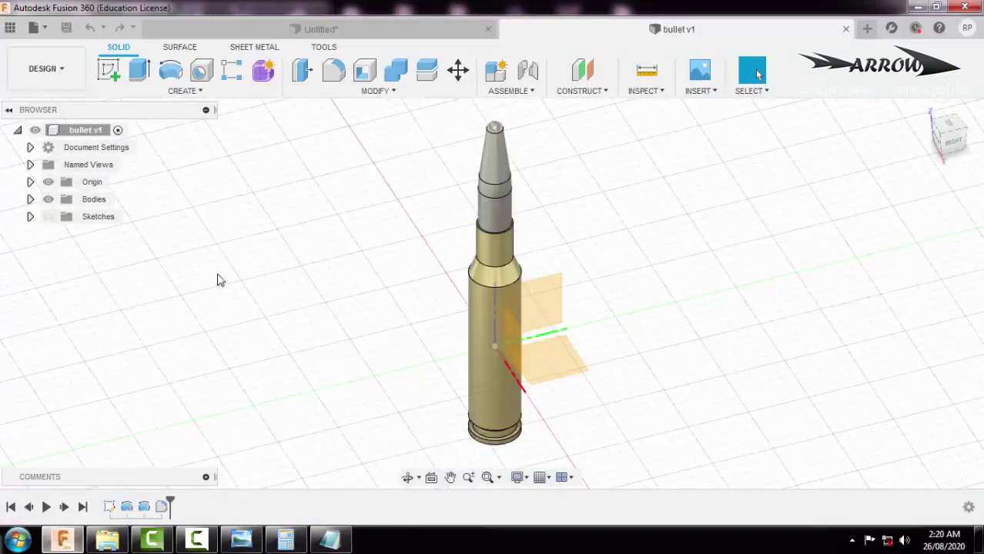
{"action": "left_click", "coordinate": [34, 30]}
{"action": "left_click", "coordinate": [55, 50]}
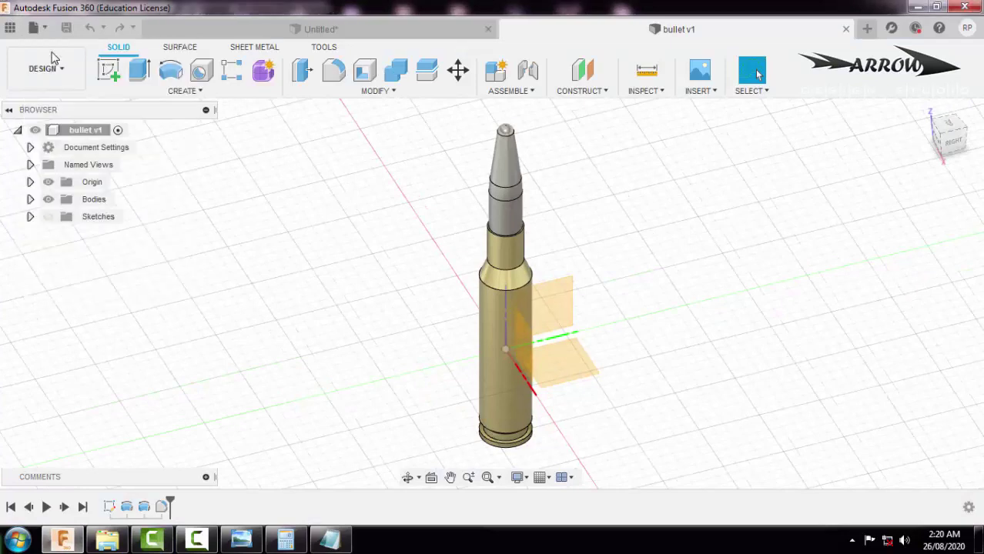
{"action": "middle_click_drag", "start_coordinate": [500, 206], "coordinate": [513, 223]}
{"action": "left_click_drag", "start_coordinate": [514, 223], "coordinate": [515, 227]}
{"action": "key", "text": "Escape"}
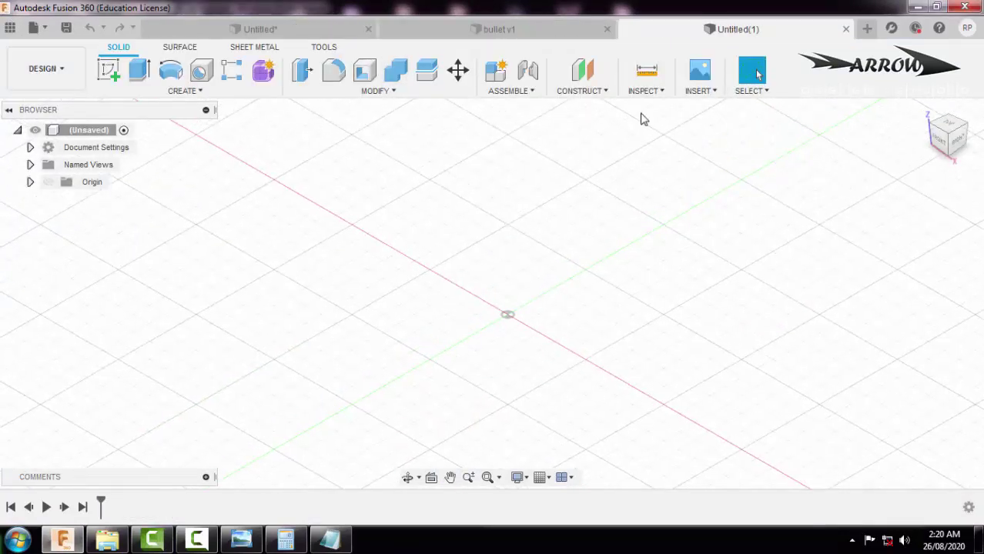
- Make the origin planes and axes visible from the Browser
{"action": "right_click", "coordinate": [81, 132]}
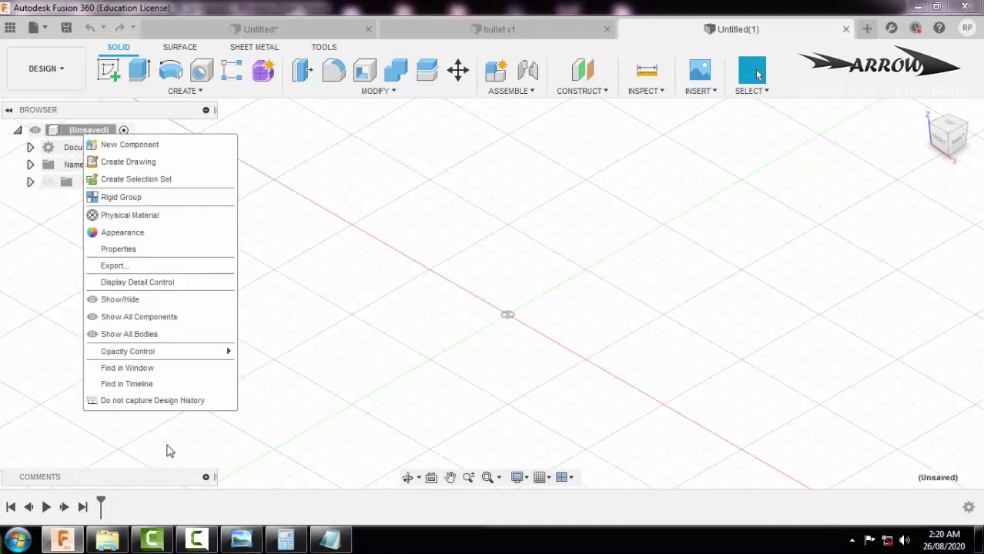
{"action": "left_click", "coordinate": [235, 513]}
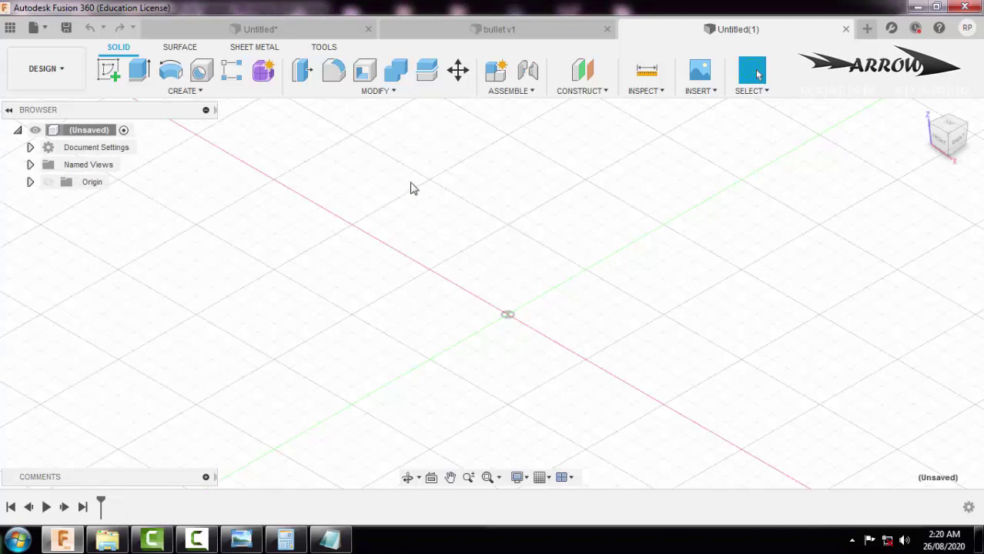
{"action": "left_click", "coordinate": [47, 182]}
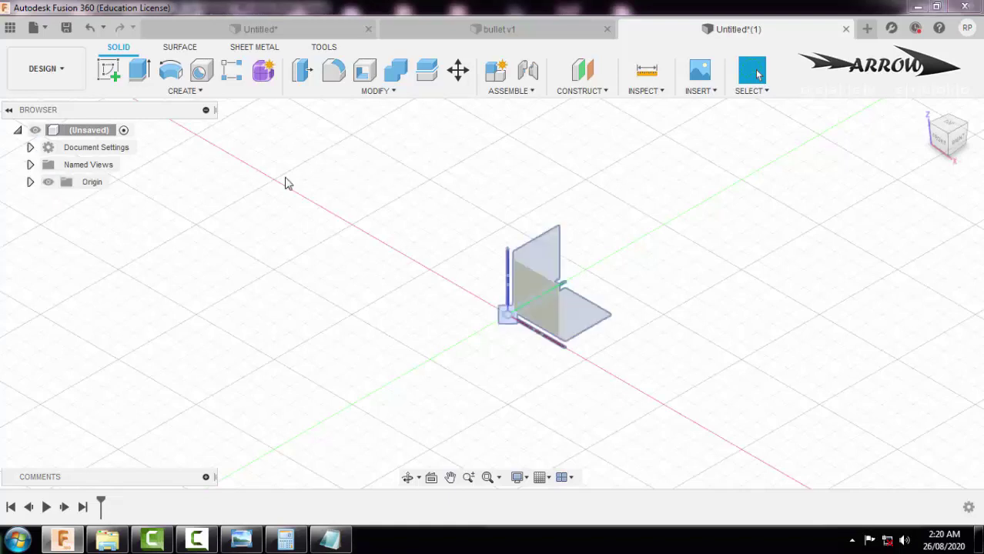
{"action": "middle_click_drag", "start_coordinate": [377, 316], "coordinate": [345, 309]}
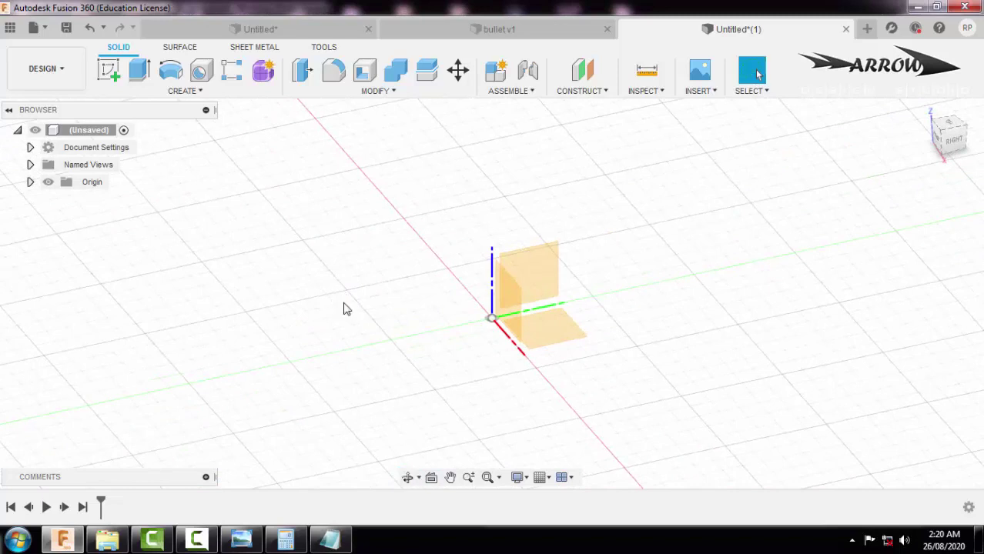
- Create a new sketch on the vertical origin plane and pick the Line tool
{"action": "left_click", "coordinate": [110, 72]}
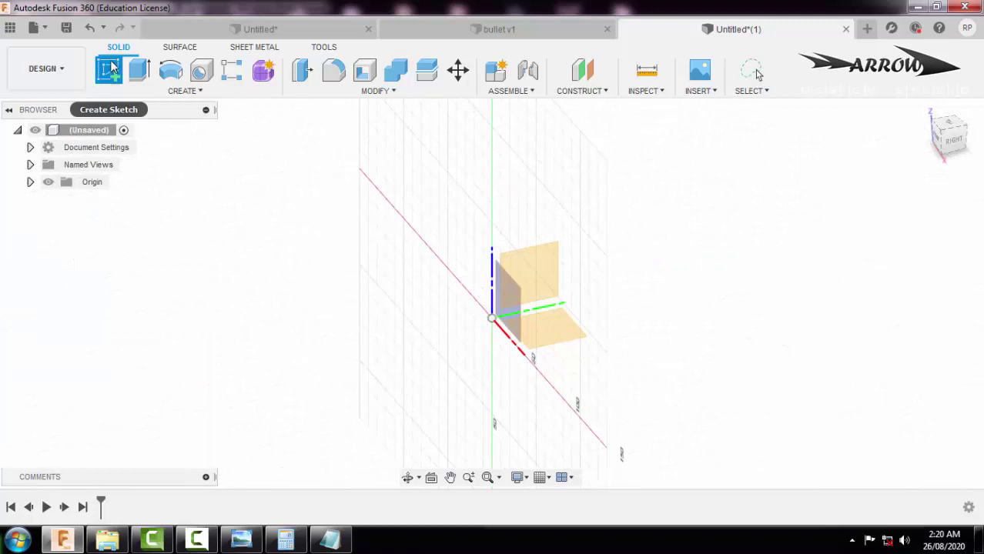
{"action": "left_click", "coordinate": [544, 266]}
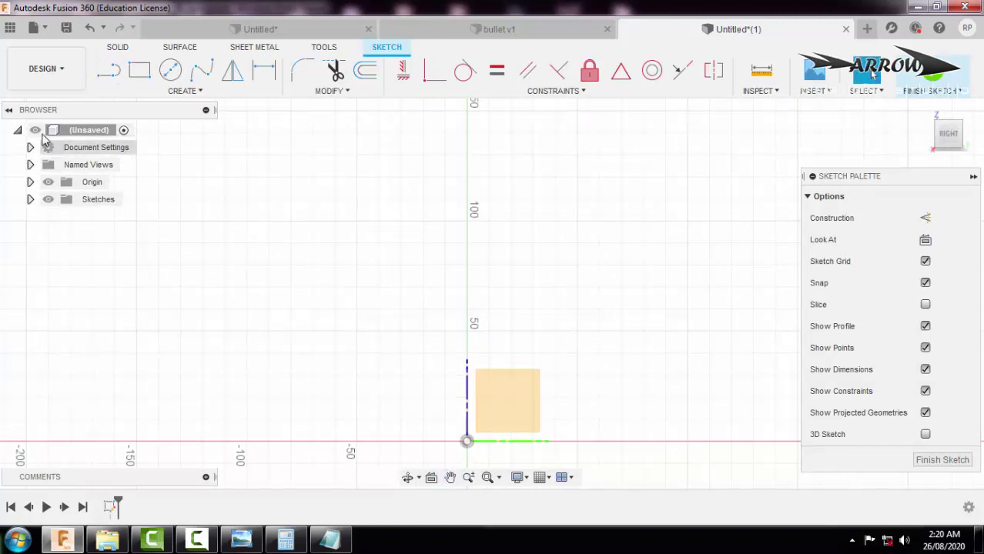
{"action": "left_click", "coordinate": [109, 70]}
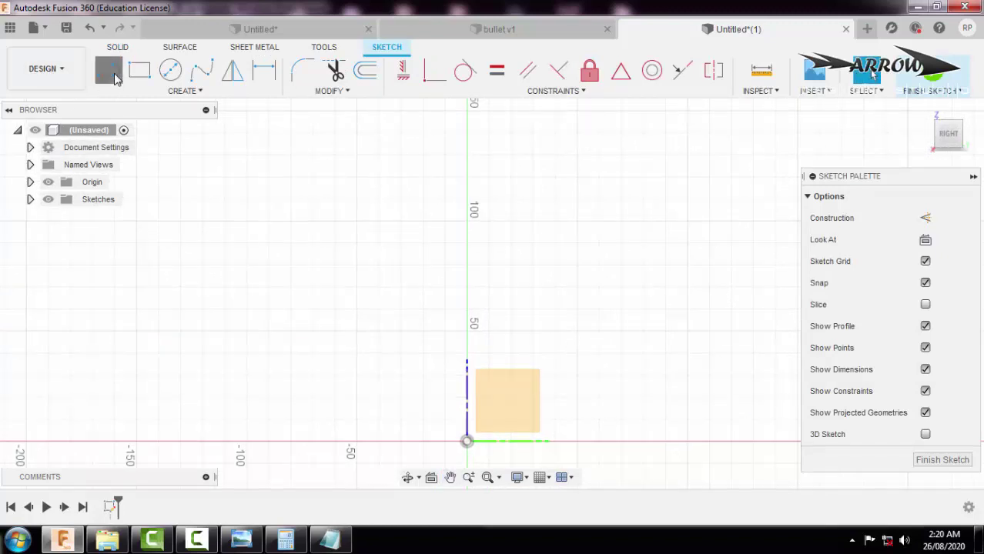
- Consult the metric cartridge drawing in Photo Viewer, then return to the sketch
{"action": "left_click", "coordinate": [241, 539]}
{"action": "left_click", "coordinate": [530, 505]}
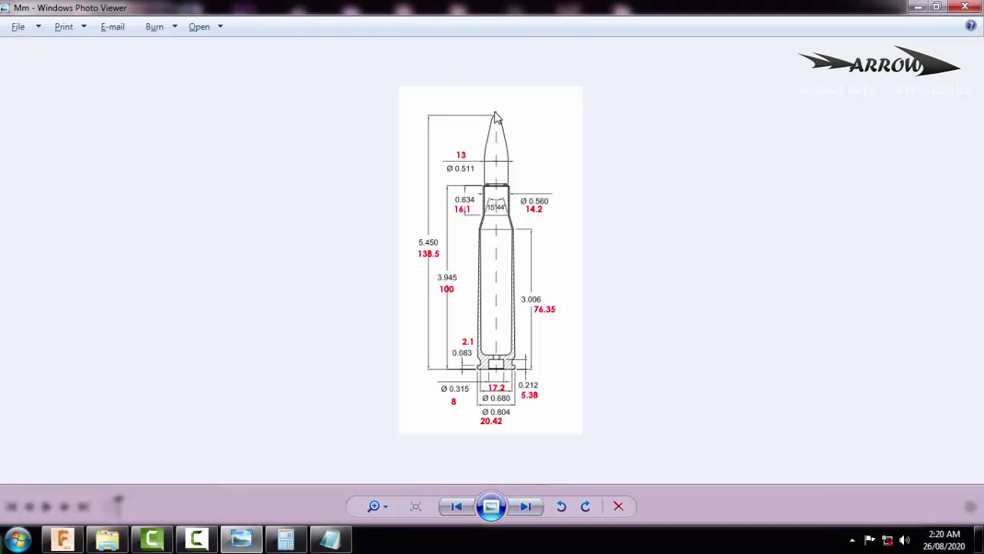
{"action": "scroll", "coordinate": [499, 341], "scroll_direction": "up", "scroll_amount": 2}
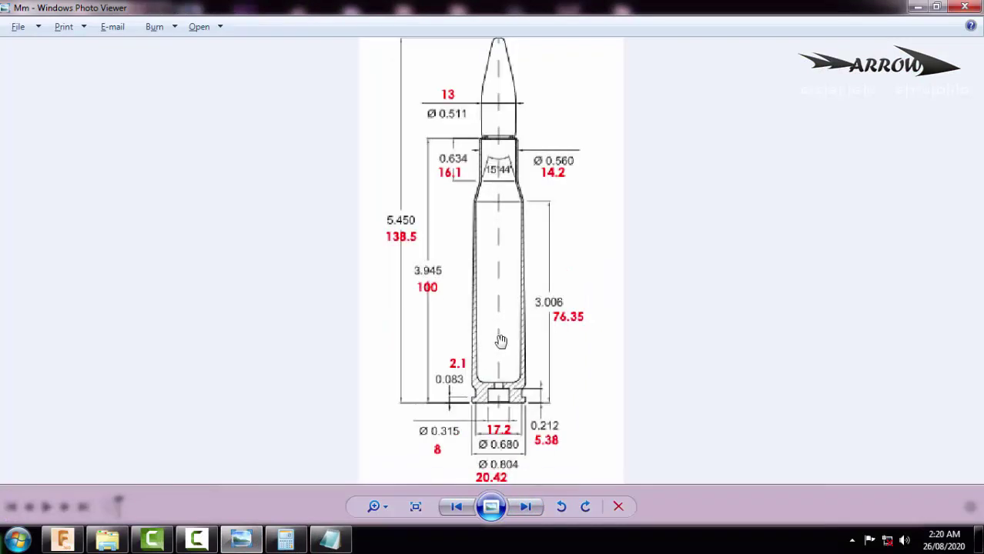
{"action": "left_click", "coordinate": [62, 539]}
{"action": "middle_click_drag", "start_coordinate": [535, 268], "coordinate": [536, 276]}
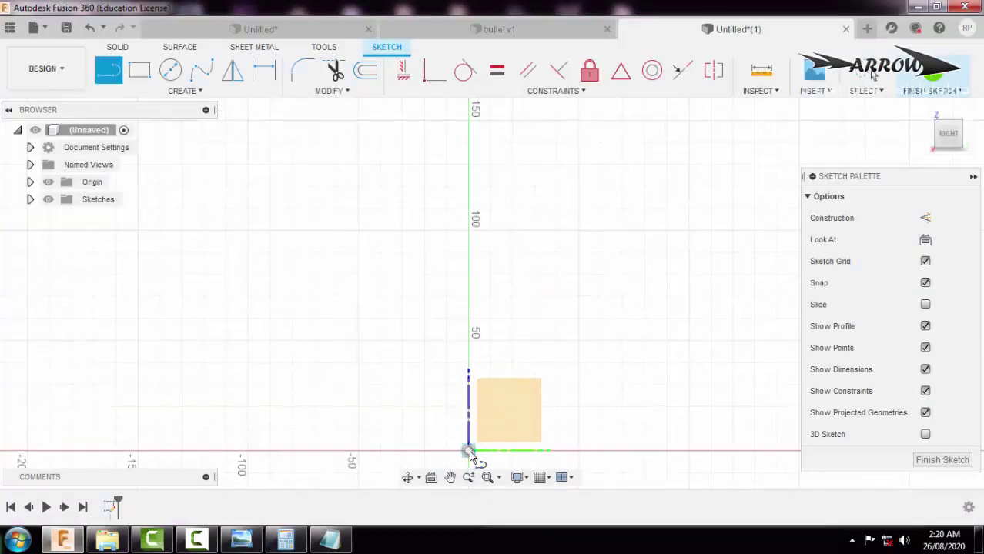
- Draw a 150 mm construction line up from the sketch origin
{"action": "left_click", "coordinate": [925, 218]}
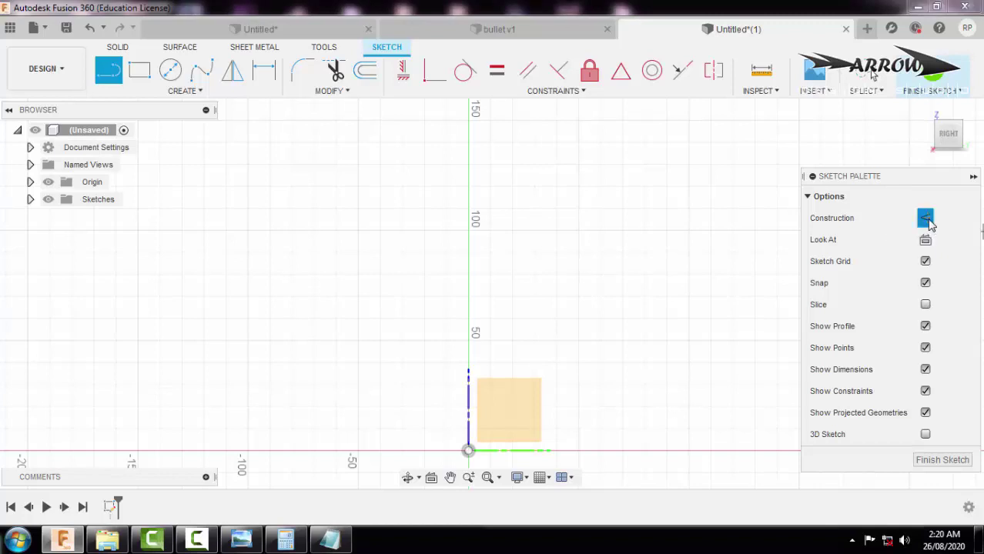
{"action": "left_click", "coordinate": [469, 450]}
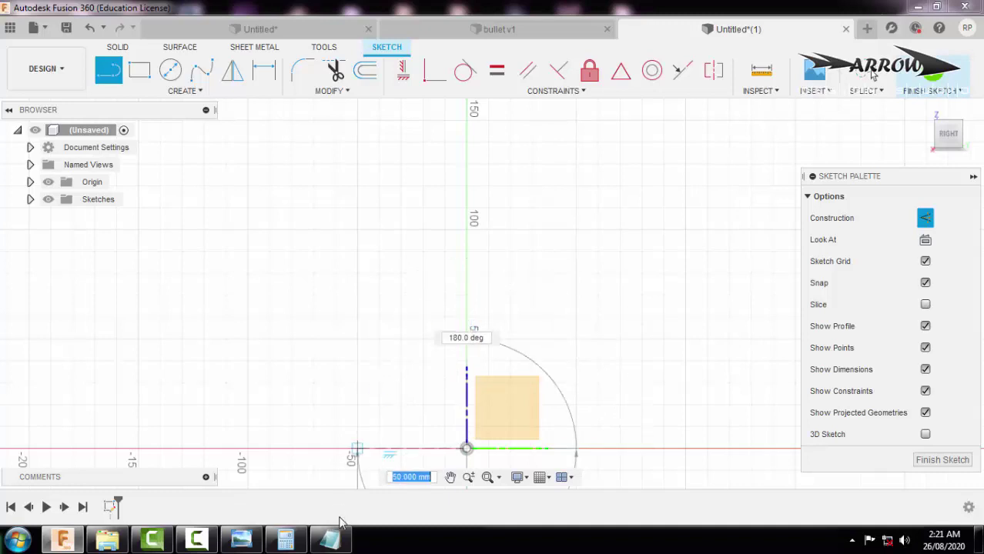
{"action": "left_click", "coordinate": [241, 539]}
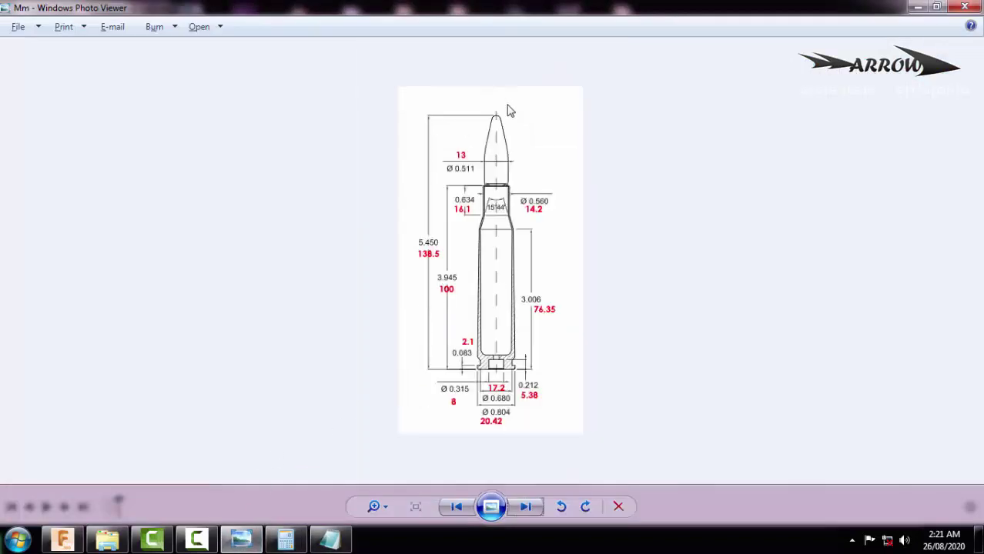
{"action": "left_click", "coordinate": [241, 539]}
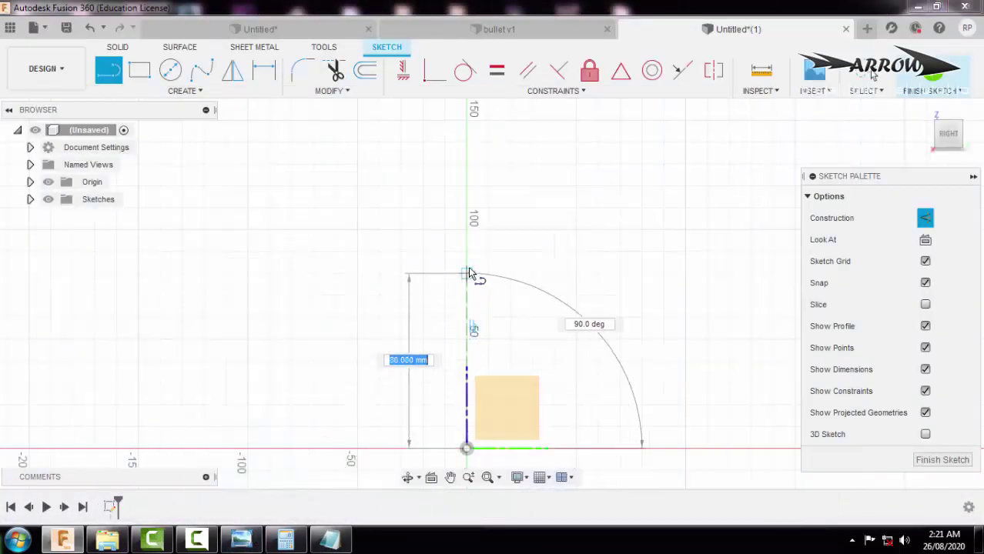
{"action": "type", "text": "15"}
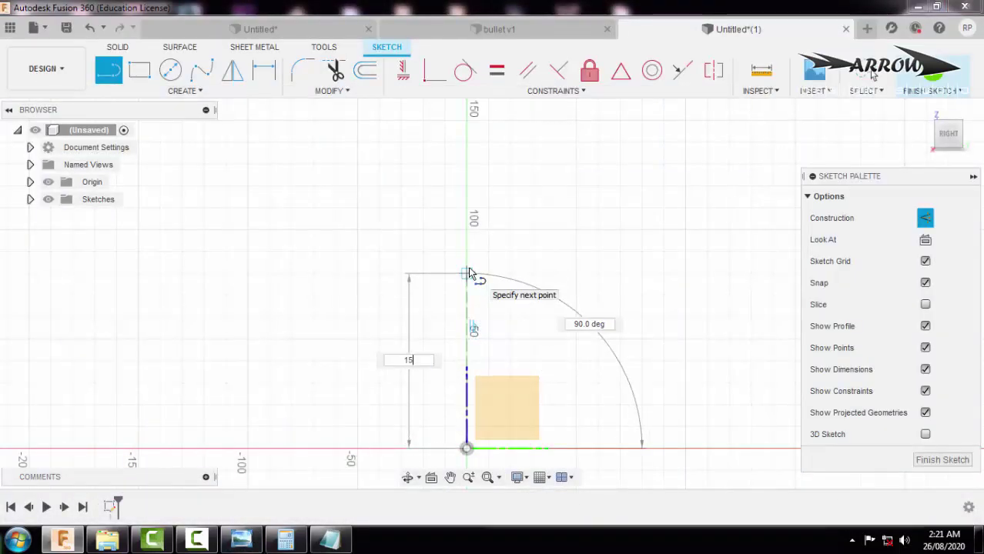
{"action": "type", "text": "0"}
{"action": "key", "text": "Return"}
{"action": "key", "text": "Escape"}
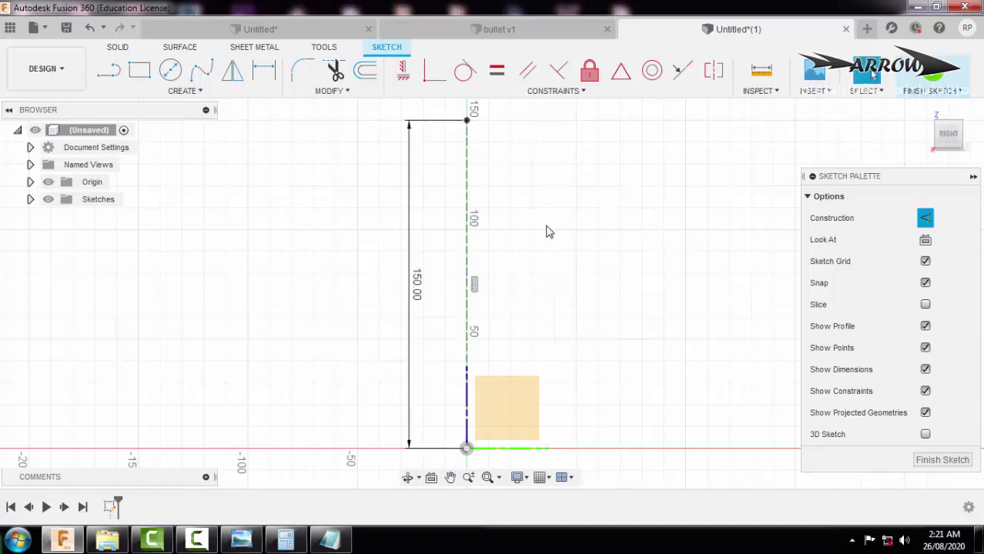
- Constrain the 150 mm construction line to be vertical
{"action": "left_click", "coordinate": [468, 265]}
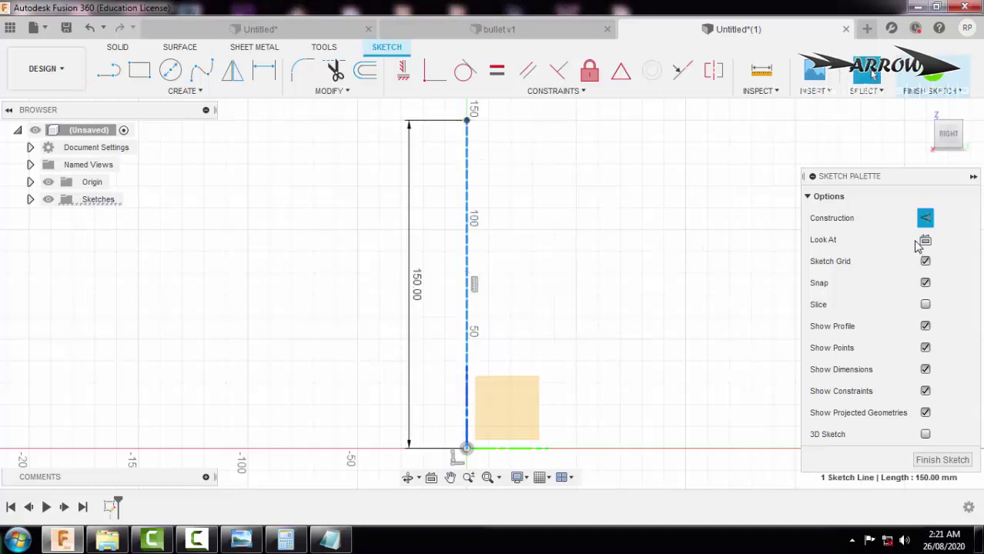
{"action": "right_click", "coordinate": [468, 281]}
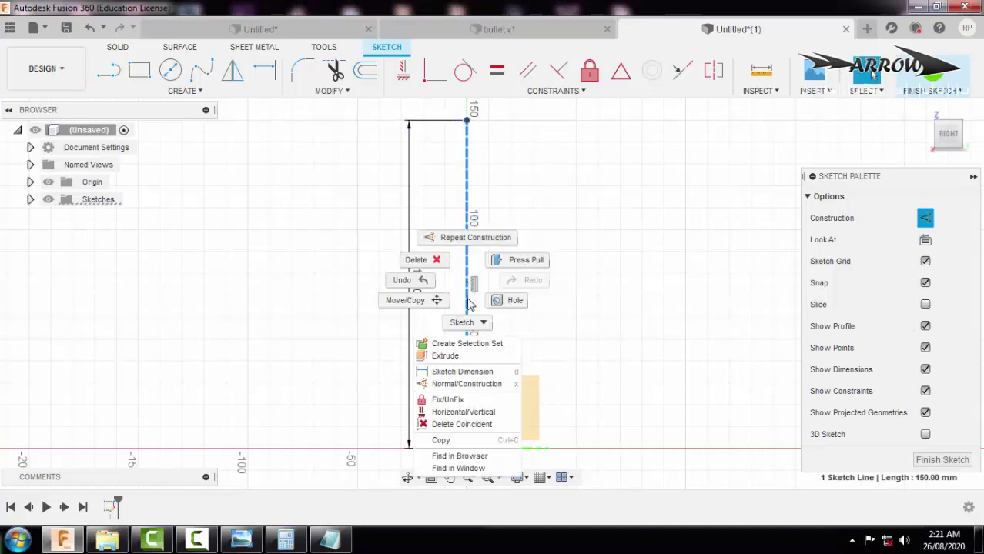
{"action": "left_click", "coordinate": [481, 413]}
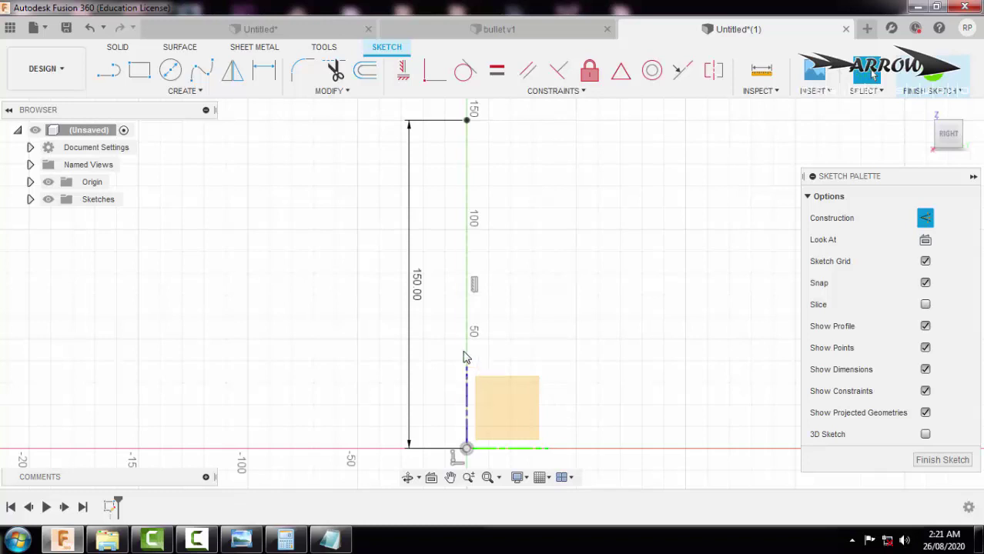
{"action": "left_click", "coordinate": [241, 539]}
{"action": "scroll", "coordinate": [485, 375], "scroll_direction": "up", "scroll_amount": 2}
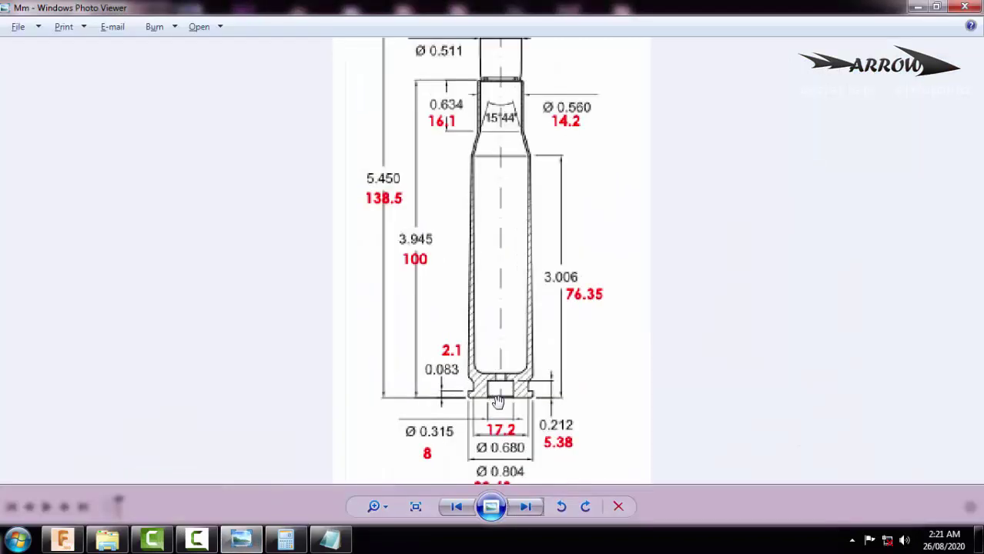
{"action": "scroll", "coordinate": [462, 359], "scroll_direction": "down", "scroll_amount": 1}
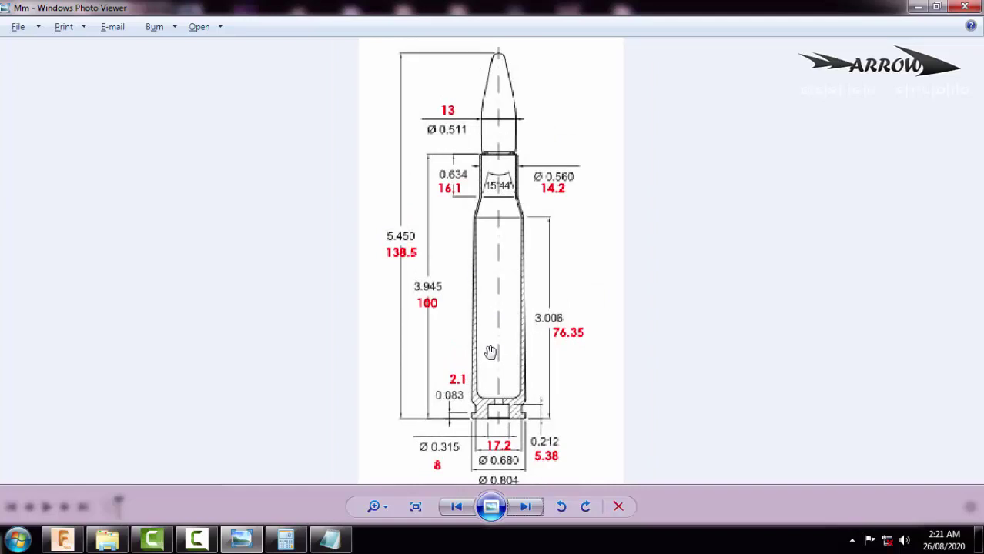
{"action": "scroll", "coordinate": [489, 405], "scroll_direction": "up", "scroll_amount": 1}
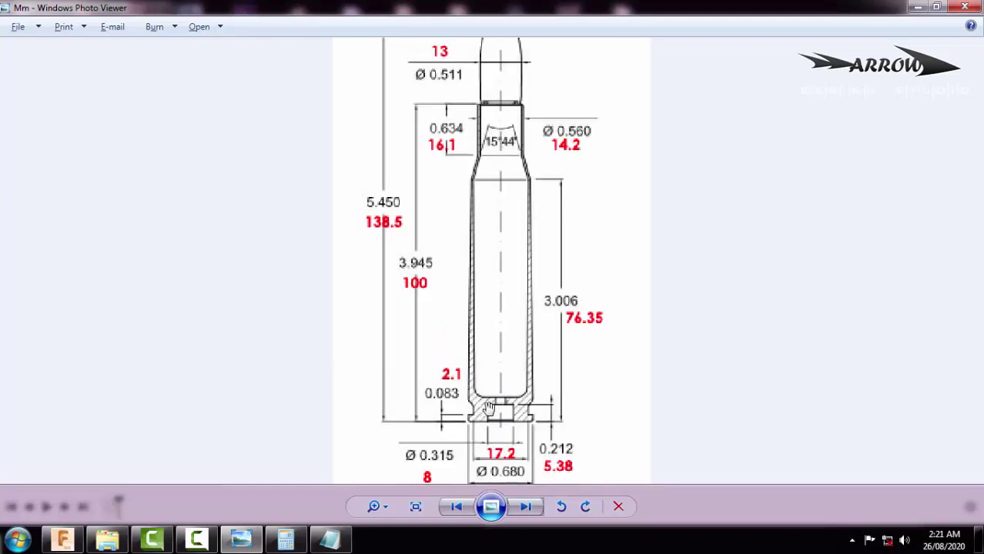
{"action": "left_click_drag", "start_coordinate": [487, 407], "coordinate": [492, 303]}
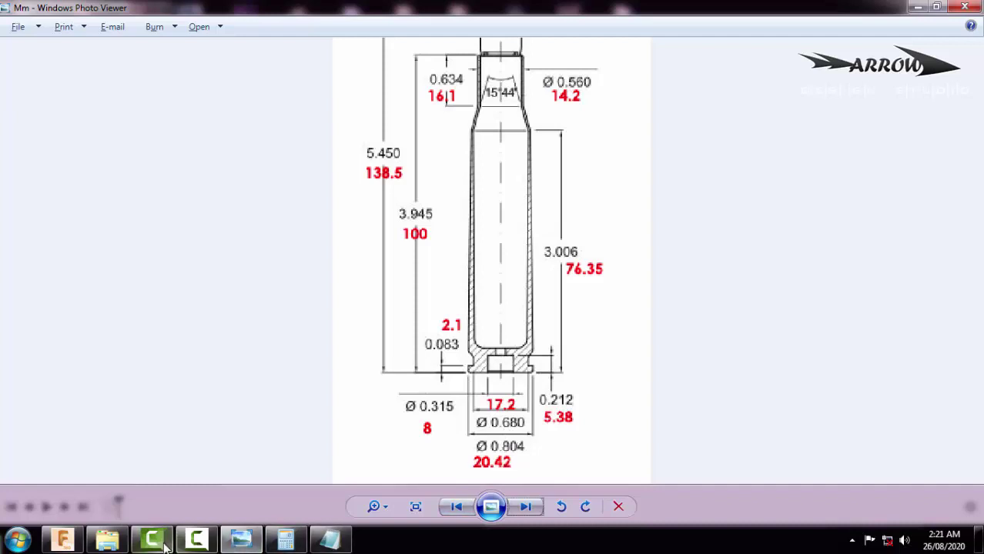
{"action": "left_click", "coordinate": [58, 543]}
{"action": "left_click", "coordinate": [462, 356]}
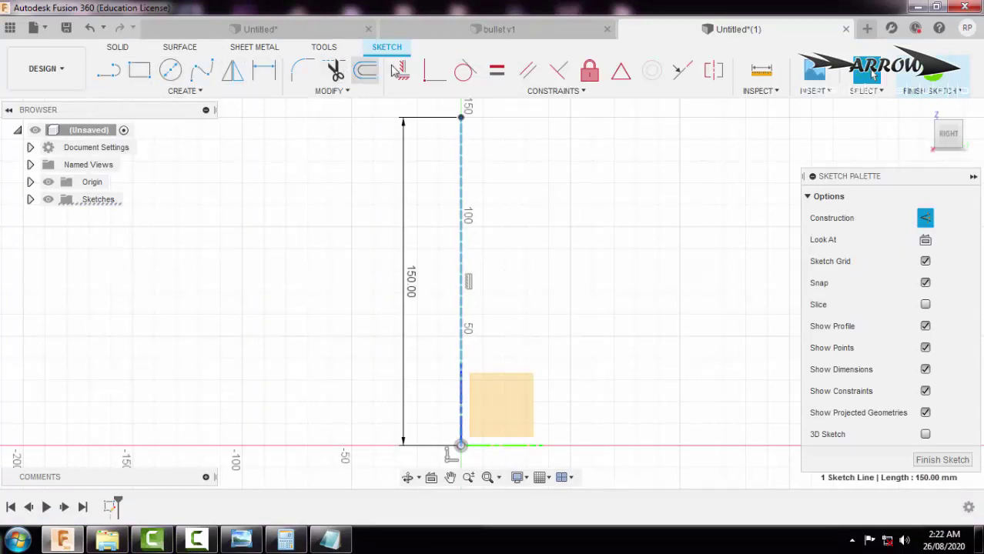
- Offset the centre line by -20.42/2, placing a construction line 10.21 mm away
{"action": "key", "text": "o"}
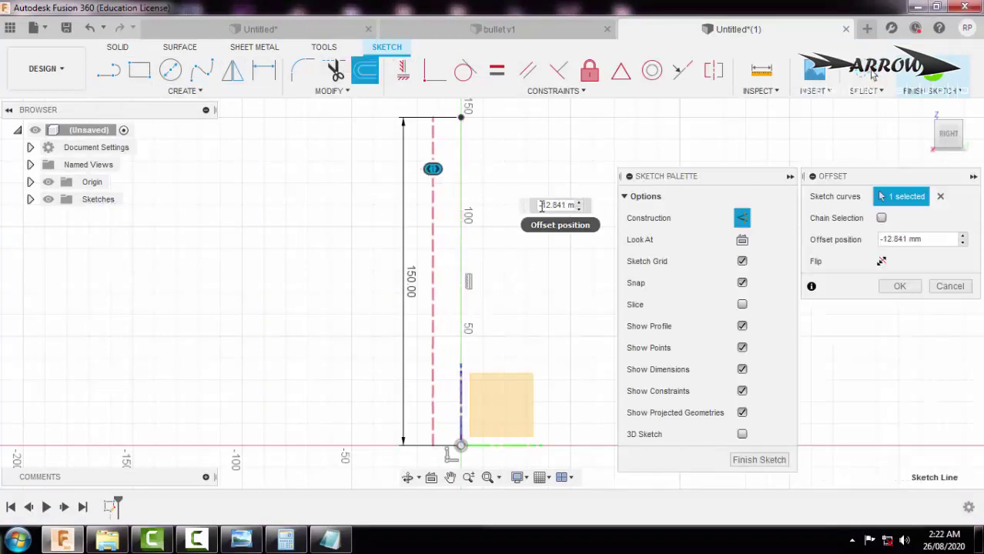
{"action": "left_click_drag", "start_coordinate": [537, 205], "coordinate": [587, 216]}
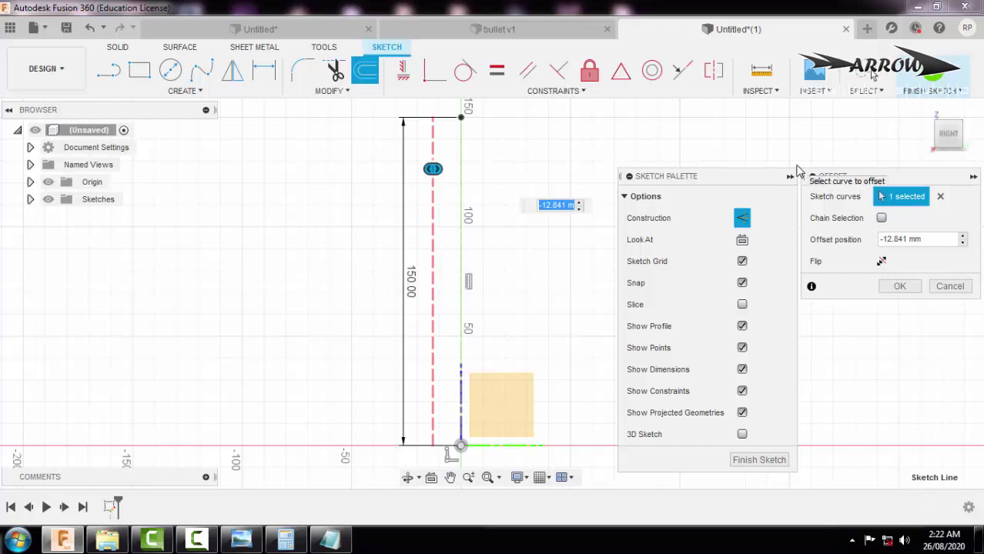
{"action": "type", "text": "-20.42/2"}
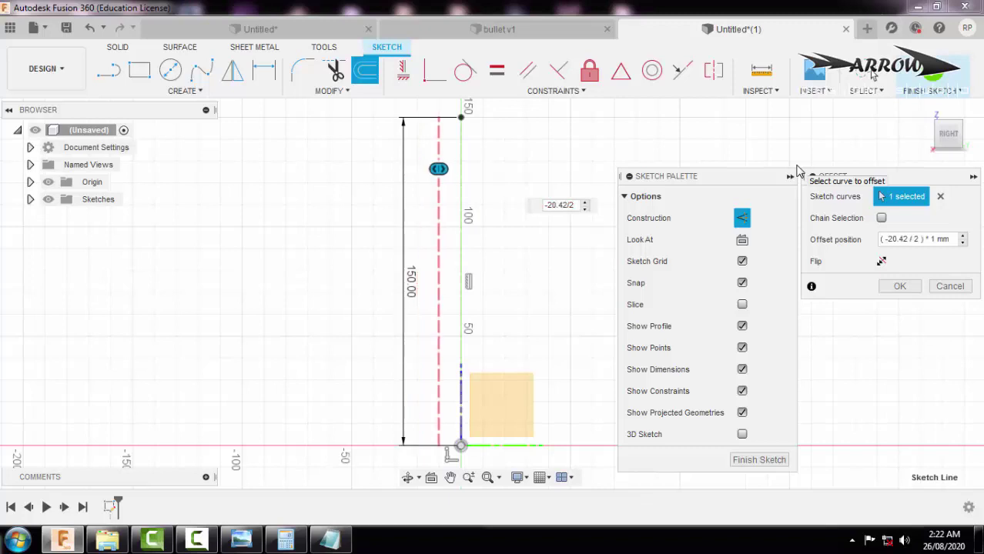
{"action": "key", "text": "Return"}
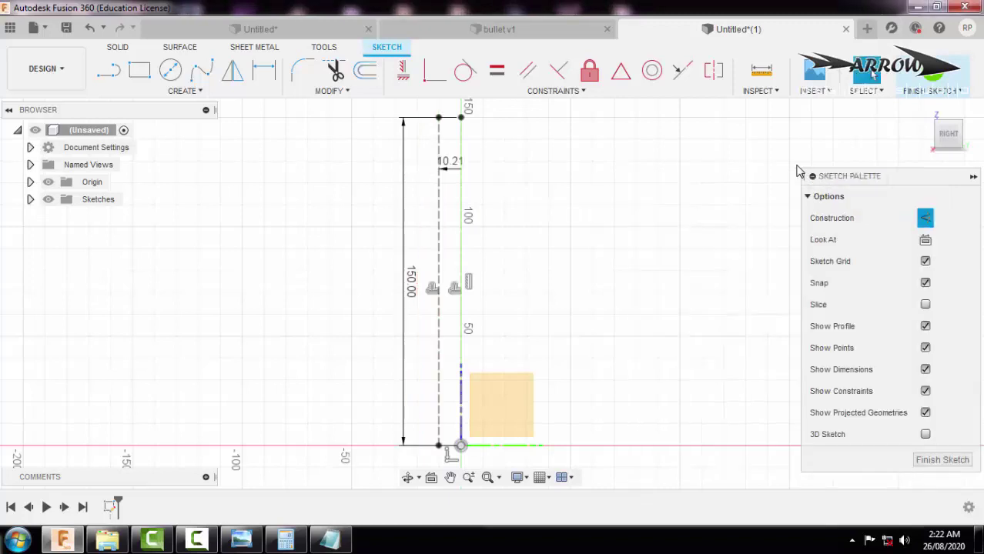
- Bring the cartridge reference drawing back to the front
{"action": "scroll", "coordinate": [462, 188], "scroll_direction": "up", "scroll_amount": 3}
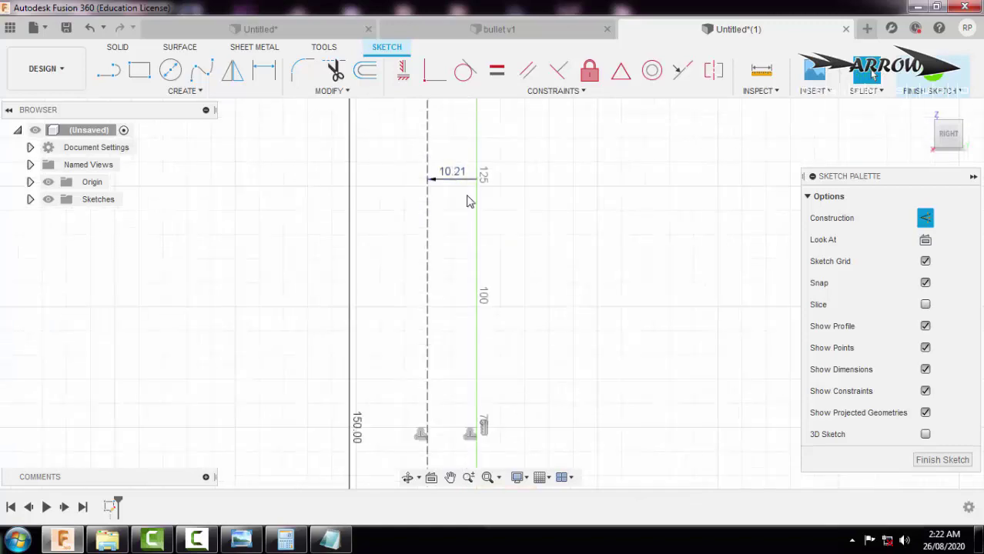
{"action": "scroll", "coordinate": [440, 196], "scroll_direction": "down", "scroll_amount": 3}
{"action": "scroll", "coordinate": [448, 351], "scroll_direction": "up", "scroll_amount": 6}
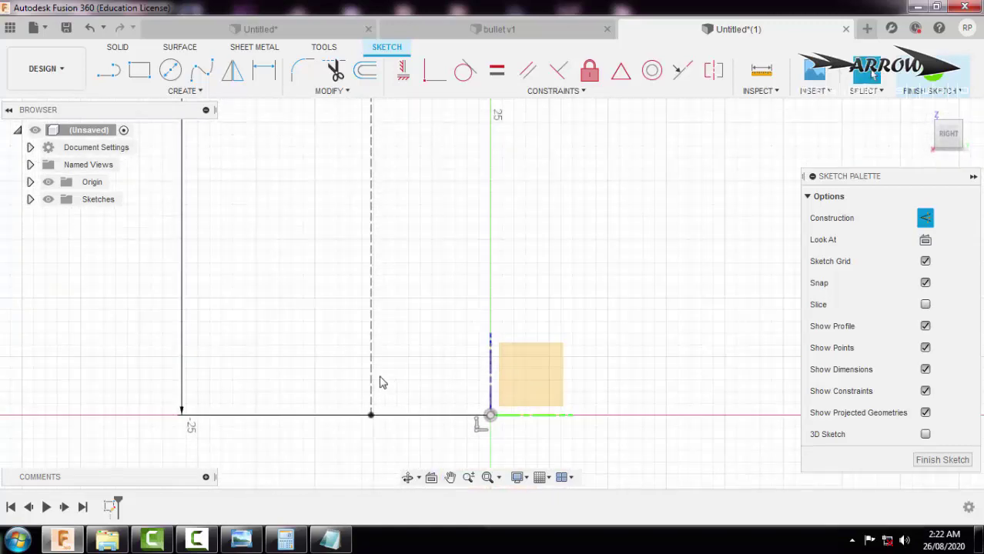
{"action": "left_click", "coordinate": [254, 537]}
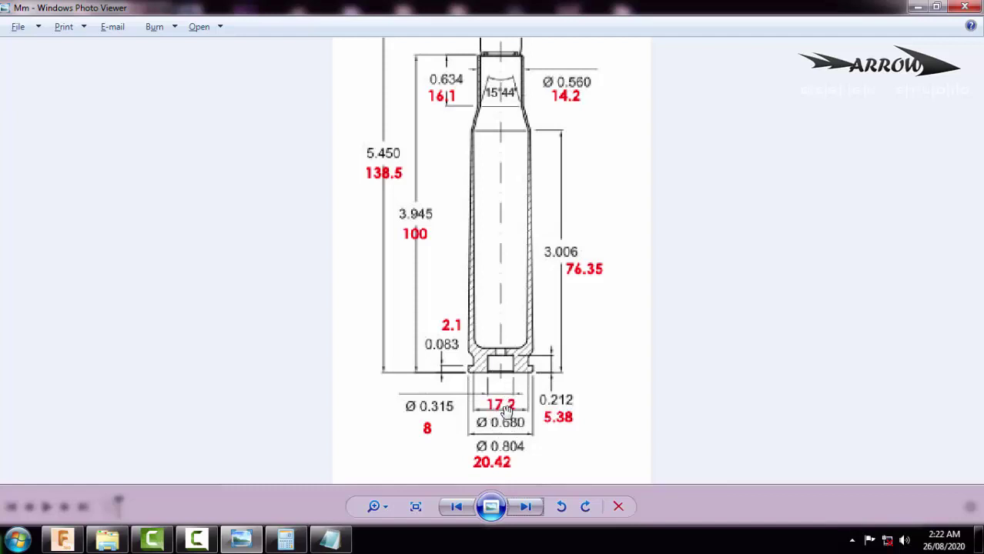
- Offset the vertical line to create guides at 8.60 and 4.00 mm
{"action": "key", "text": "alt+Tab"}
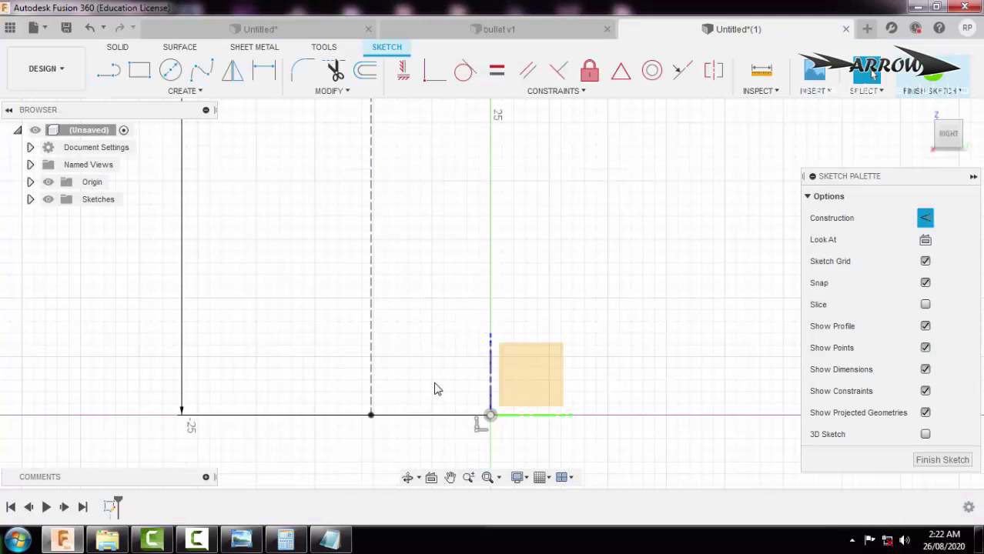
{"action": "key", "text": "alt+Tab"}
{"action": "key", "text": "alt+Tab"}
{"action": "key", "text": "alt+Tab"}
{"action": "key", "text": "alt+Tab"}
{"action": "key", "text": "o"}
{"action": "left_click", "coordinate": [491, 334]}
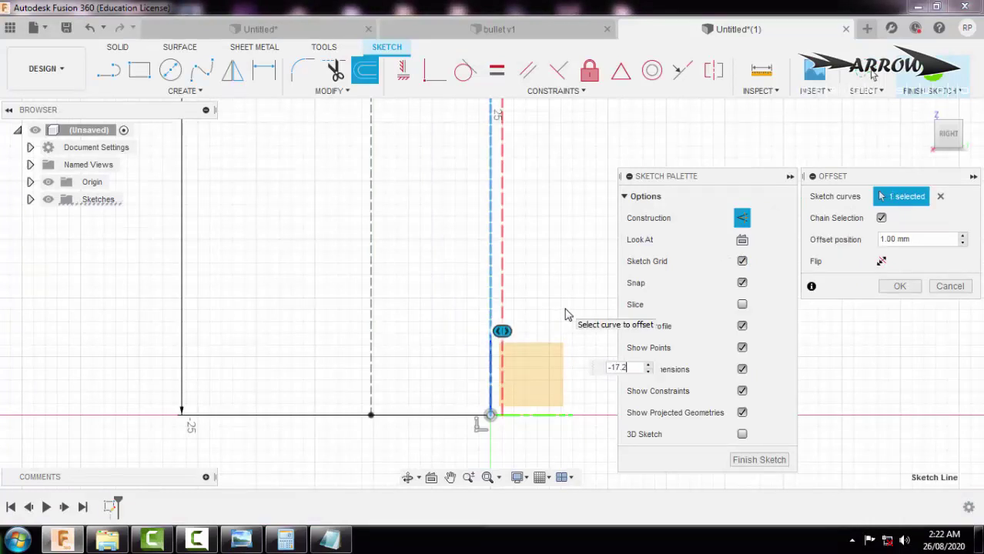
{"action": "key", "text": "Return"}
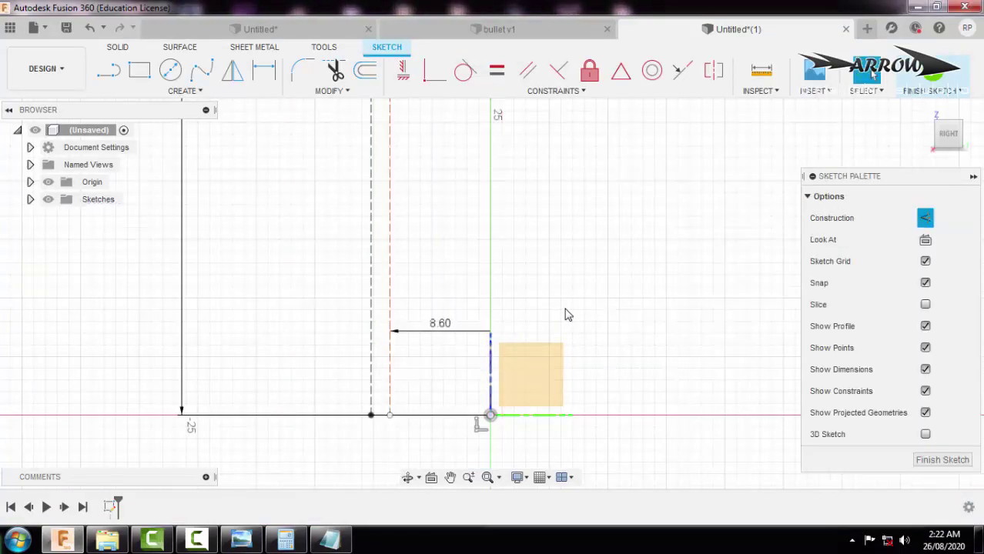
{"action": "key", "text": "alt+Tab"}
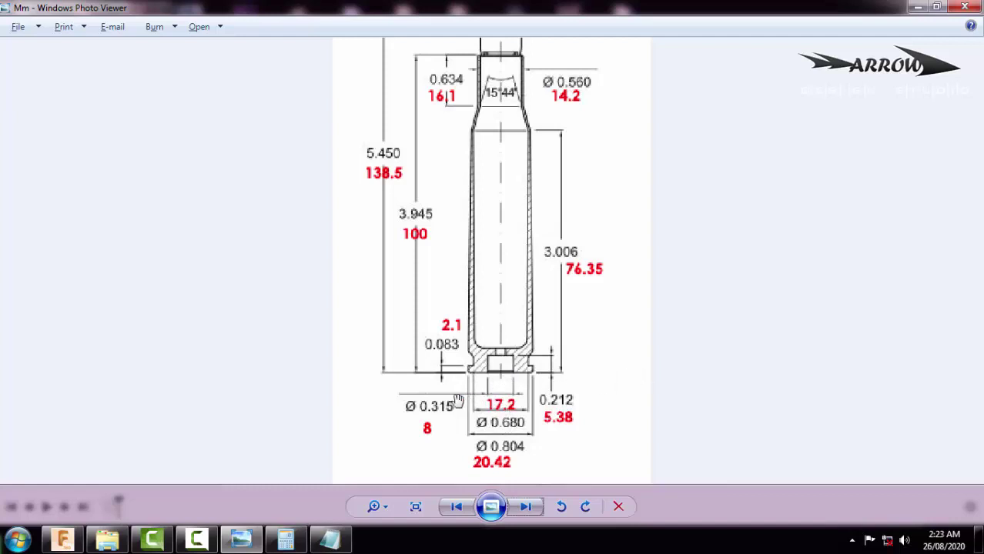
{"action": "key", "text": "alt+Tab"}
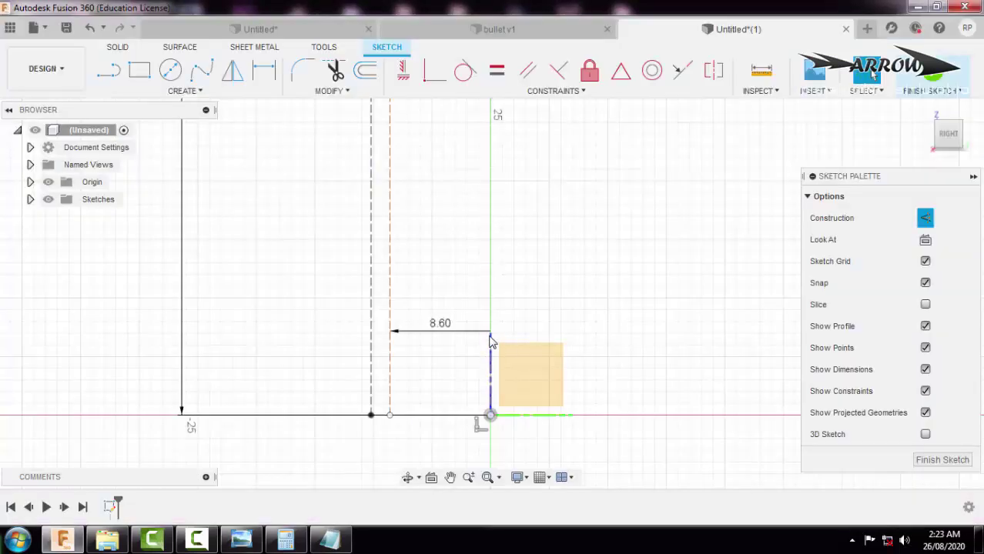
{"action": "key", "text": "o"}
{"action": "left_click", "coordinate": [492, 336]}
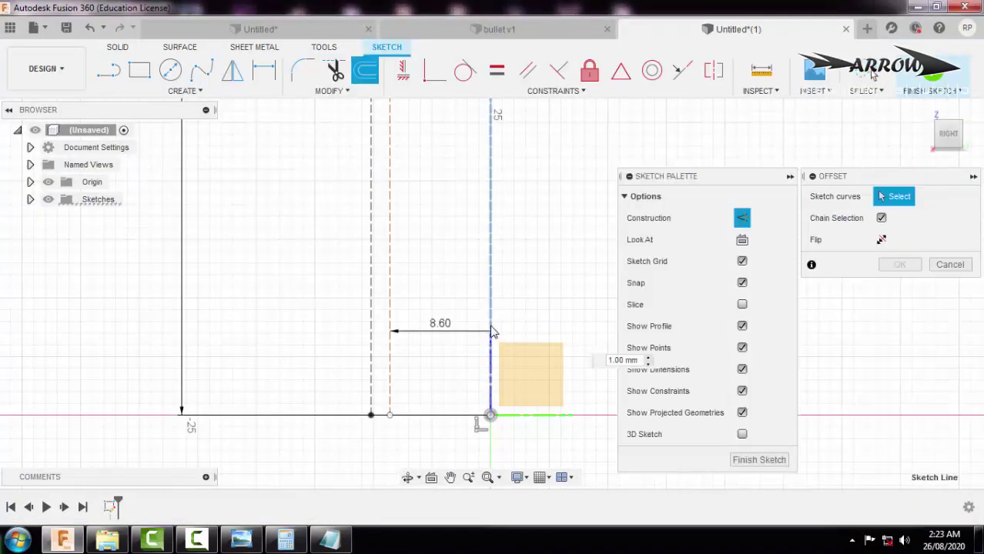
{"action": "key", "text": "Return"}
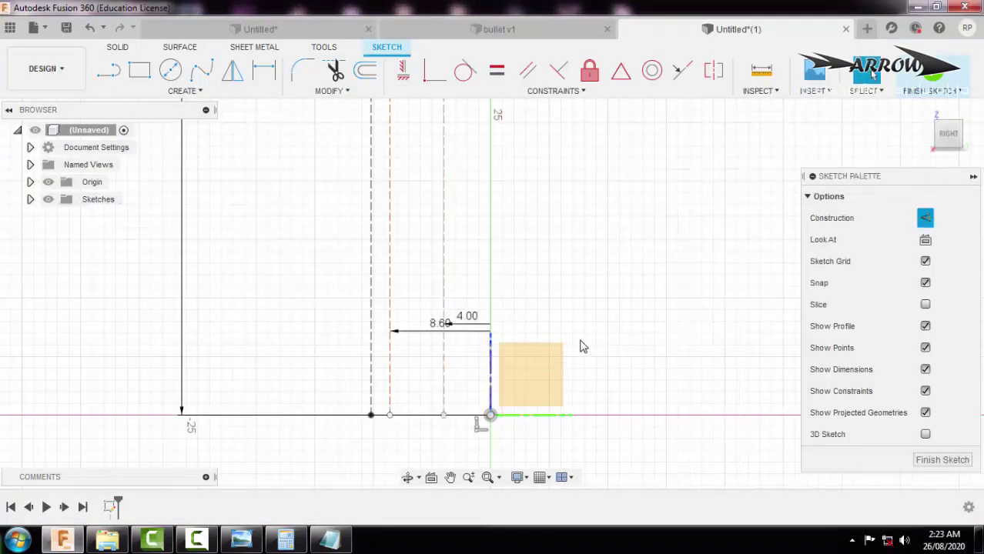
- Draw a 15 mm base line leftward from the origin
{"action": "left_click", "coordinate": [404, 416]}
{"action": "key", "text": "d"}
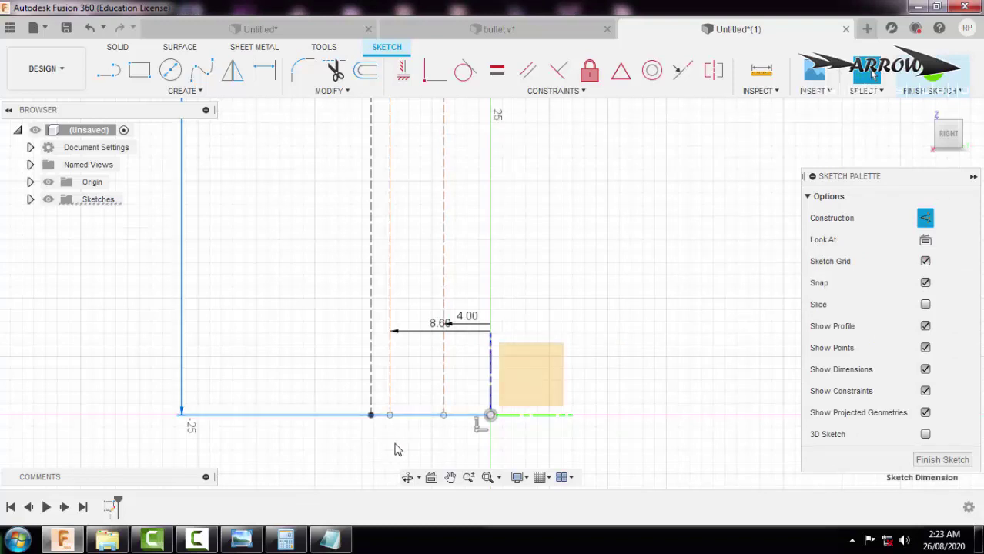
{"action": "key", "text": "l"}
{"action": "left_click", "coordinate": [490, 416]}
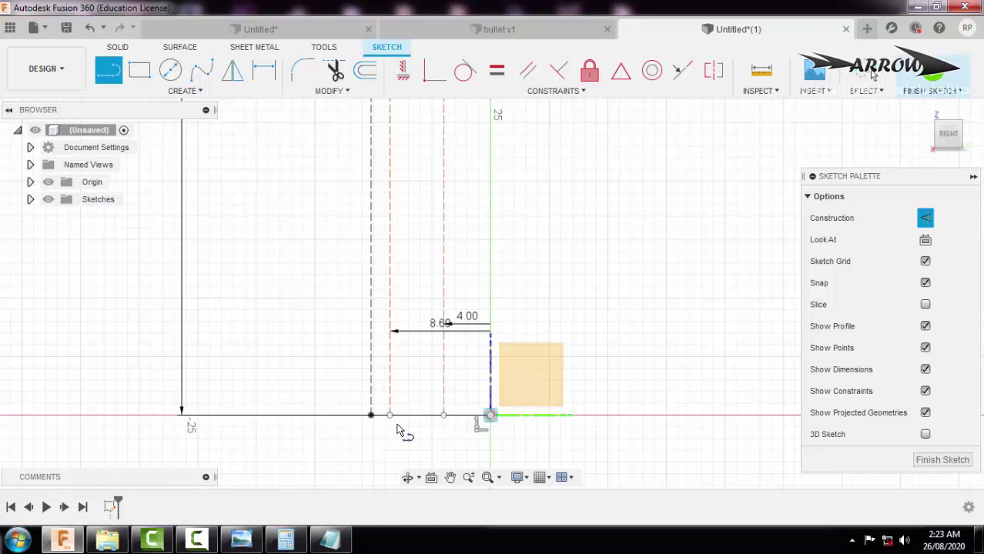
{"action": "left_click", "coordinate": [314, 416]}
{"action": "key", "text": "Escape"}
{"action": "left_click", "coordinate": [473, 416]}
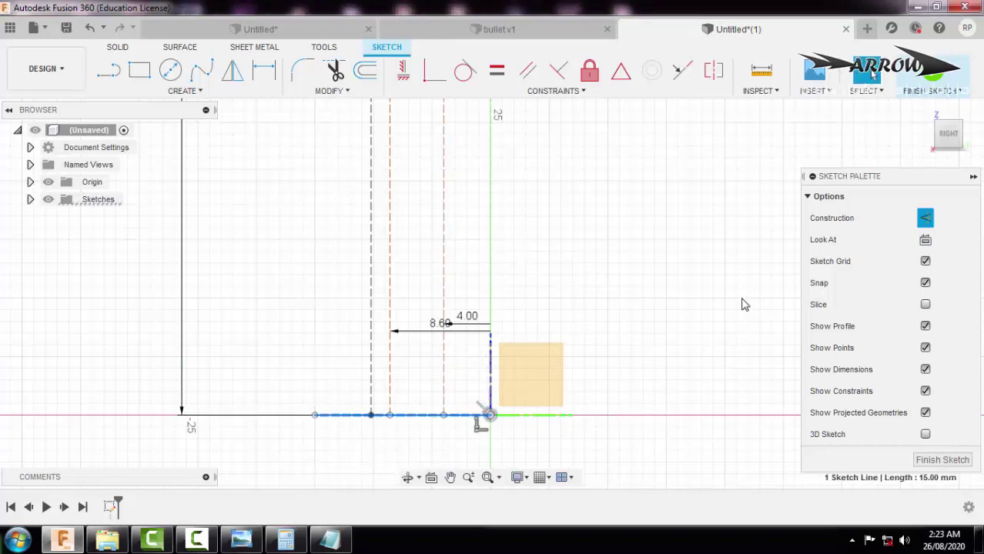
{"action": "left_click", "coordinate": [753, 311]}
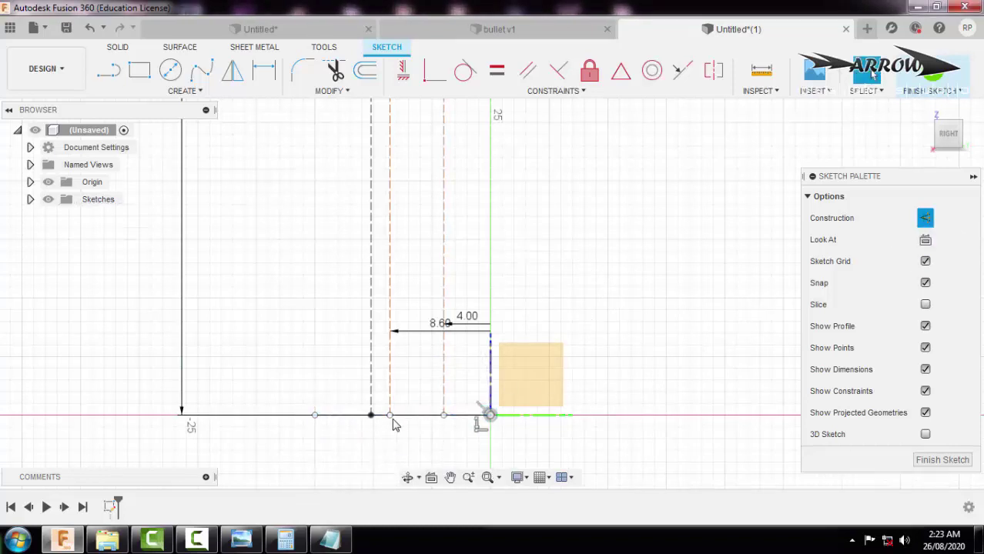
- Offset the base line upward by 2.1 mm as a guide line
{"action": "left_click", "coordinate": [408, 416]}
{"action": "key", "text": "o"}
{"action": "key", "text": "alt+Tab"}
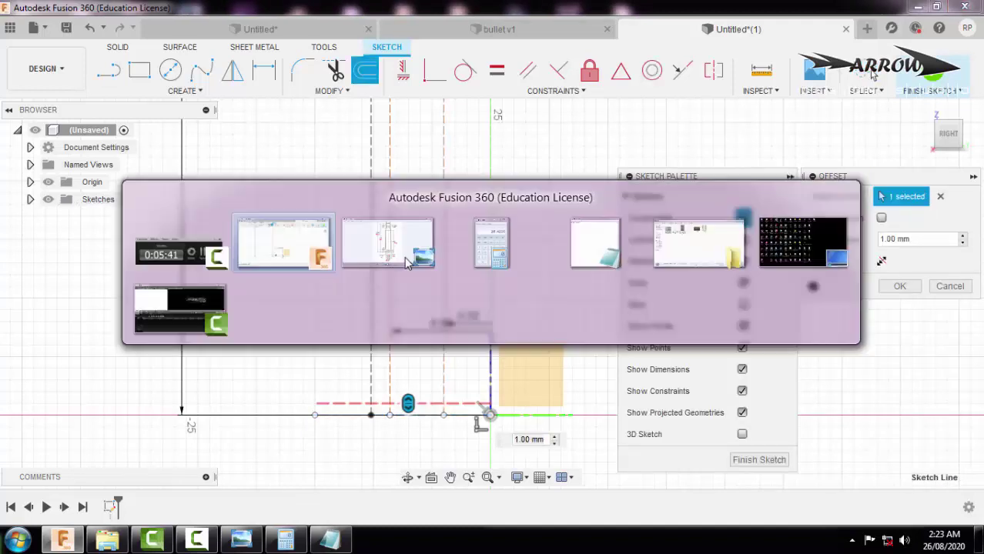
{"action": "left_click", "coordinate": [408, 262]}
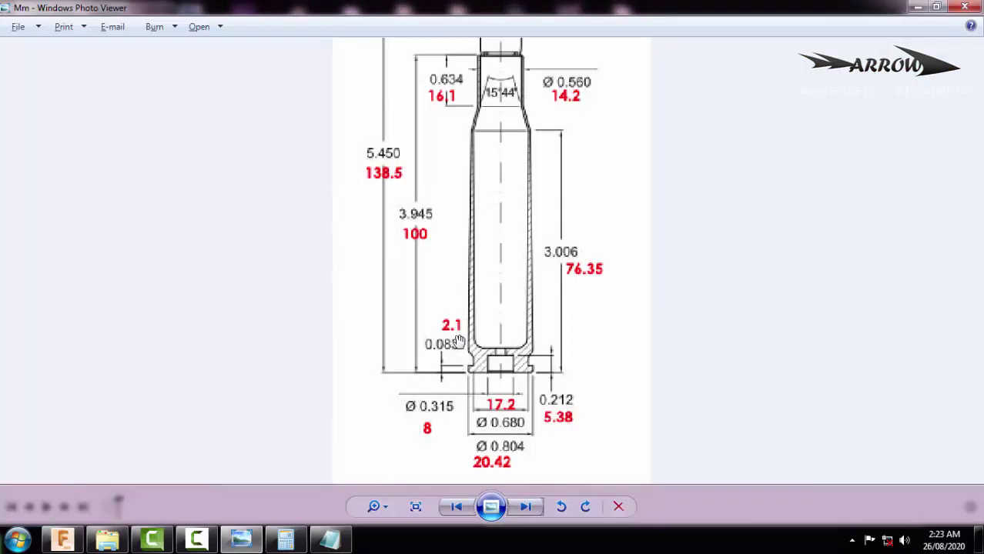
{"action": "key", "text": "alt+Tab"}
{"action": "left_click", "coordinate": [920, 239]}
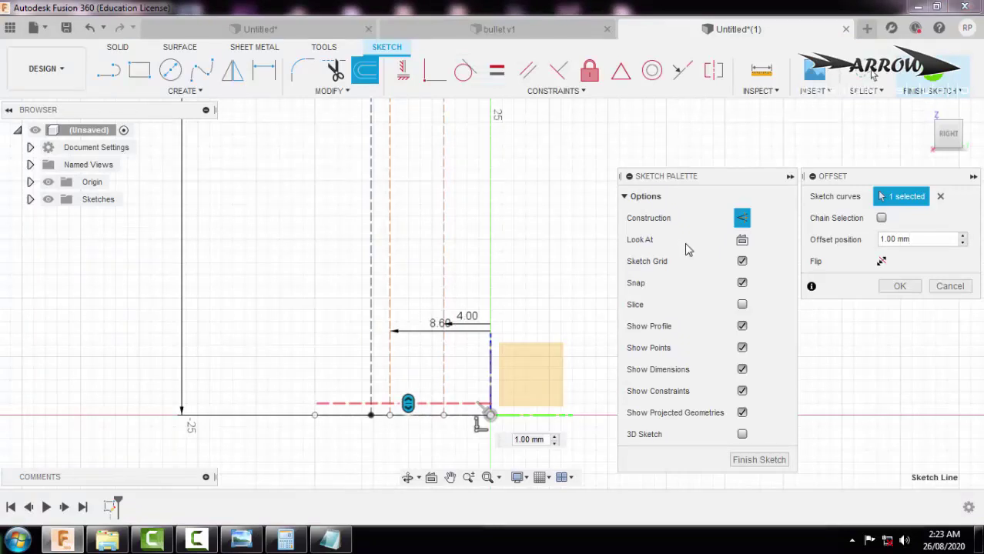
{"action": "key", "text": "BackSpace"}
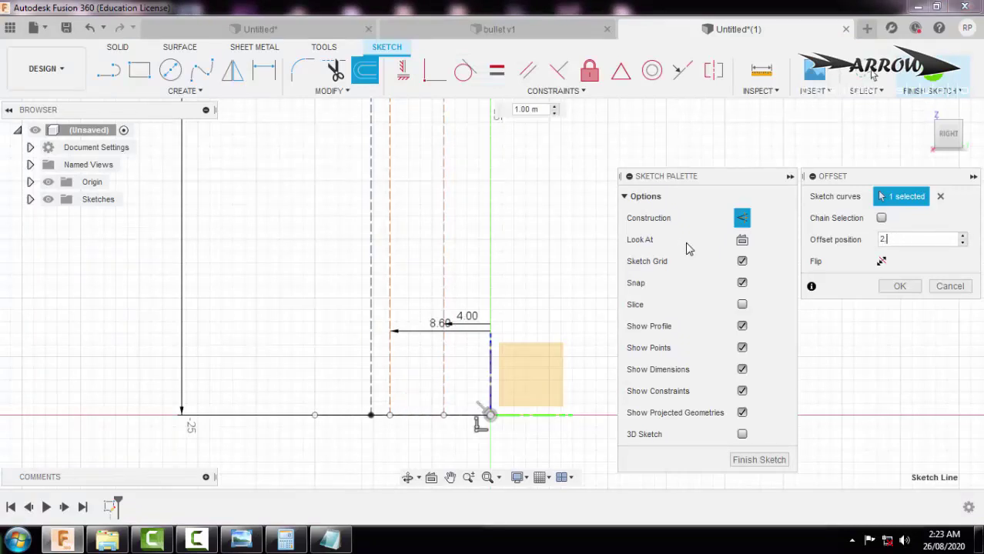
{"action": "type", "text": "2"}
{"action": "key", "text": "Return"}
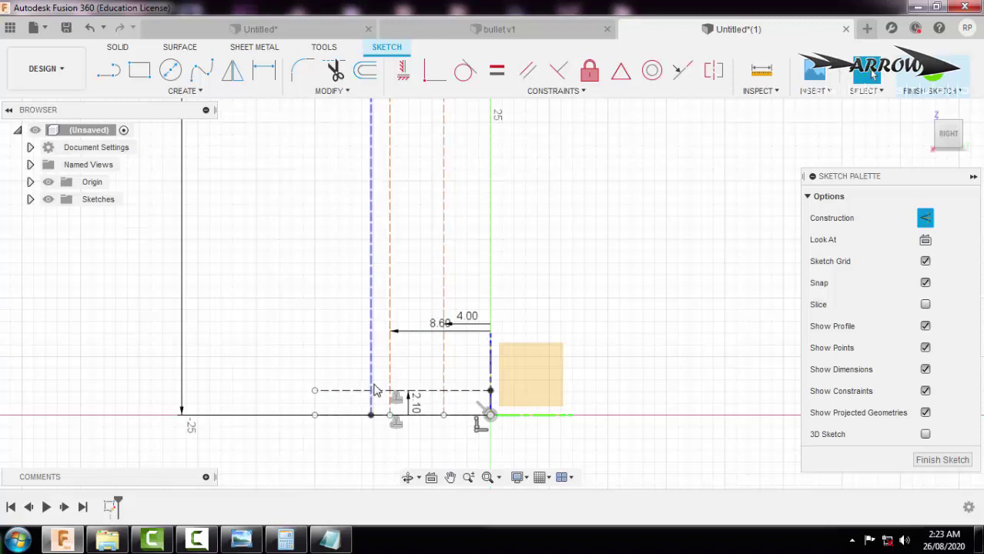
{"action": "key", "text": "alt+Tab"}
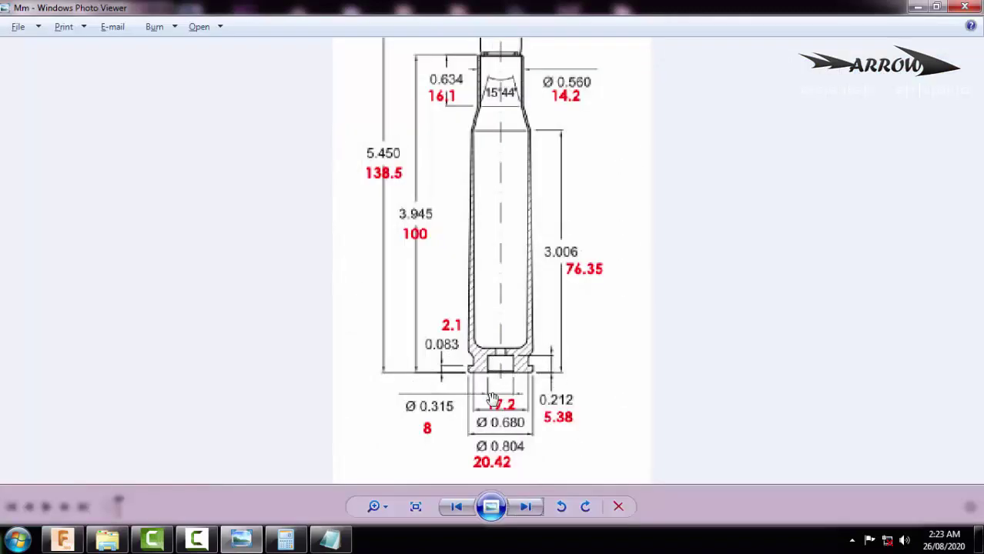
{"action": "key", "text": "alt+Tab"}
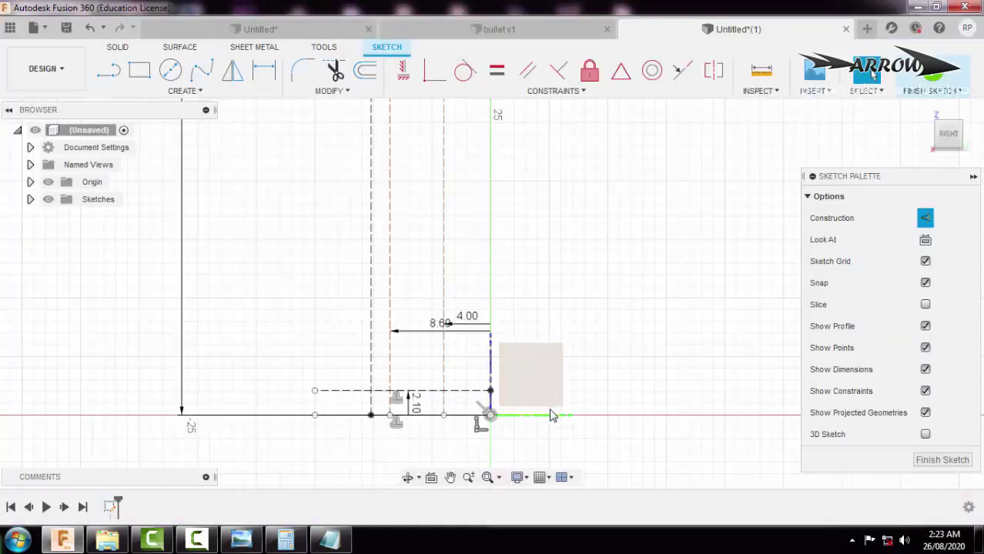
- Offset the base line again by 5.38 mm
{"action": "key", "text": "o"}
{"action": "left_click", "coordinate": [465, 416]}
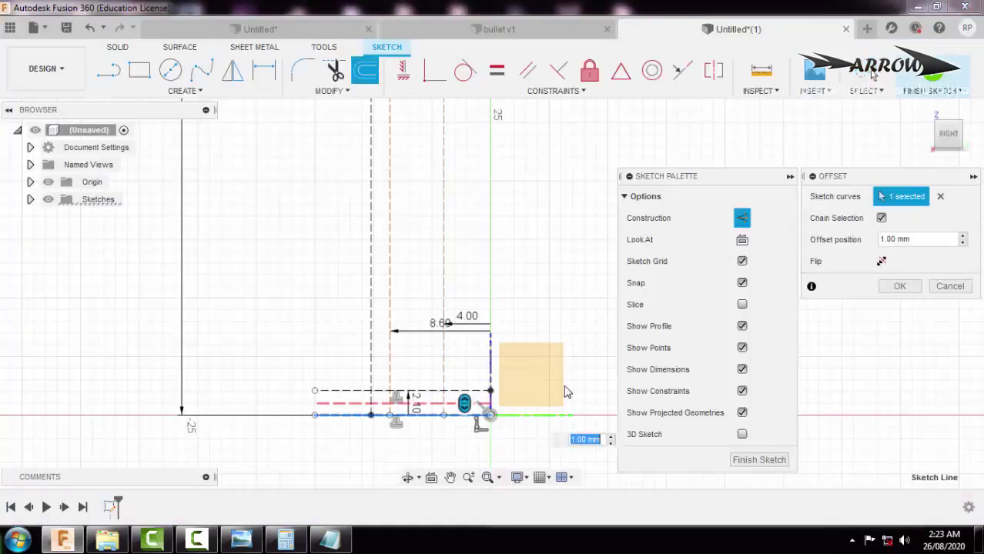
{"action": "type", "text": "5.38"}
{"action": "key", "text": "Return"}
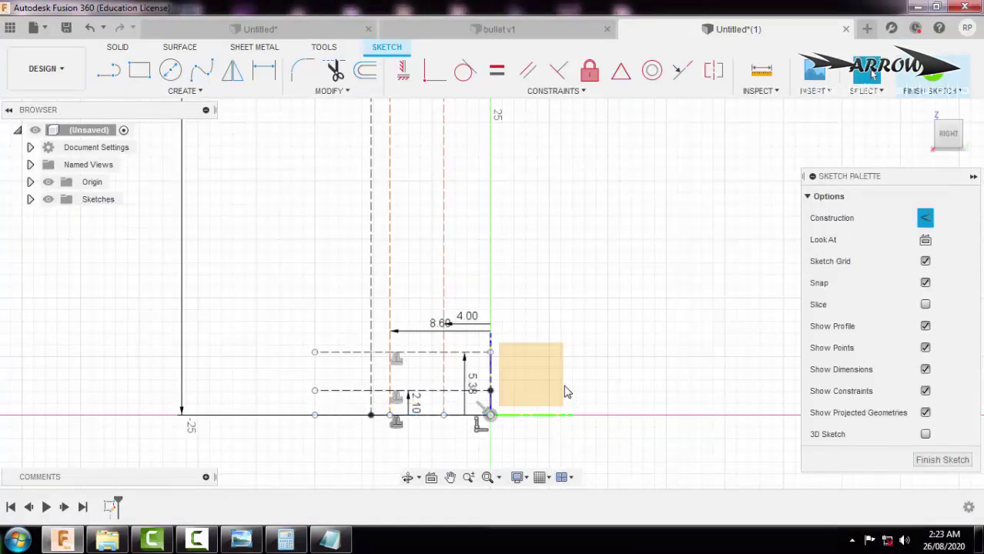
{"action": "key", "text": "alt+Tab"}
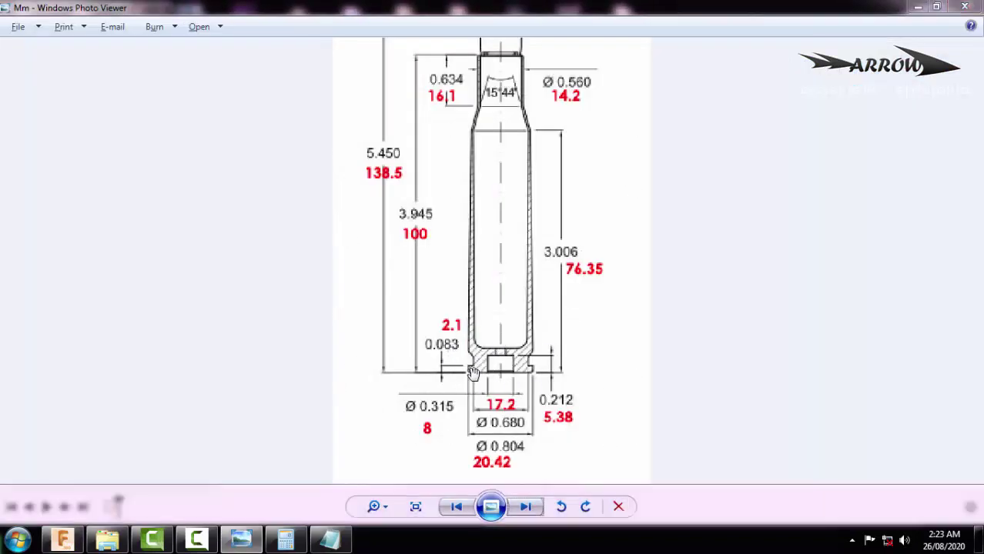
{"action": "key", "text": "alt+Tab"}
- Switch the Line tool to normal geometry and draw a solid line along the base
{"action": "key", "text": "l"}
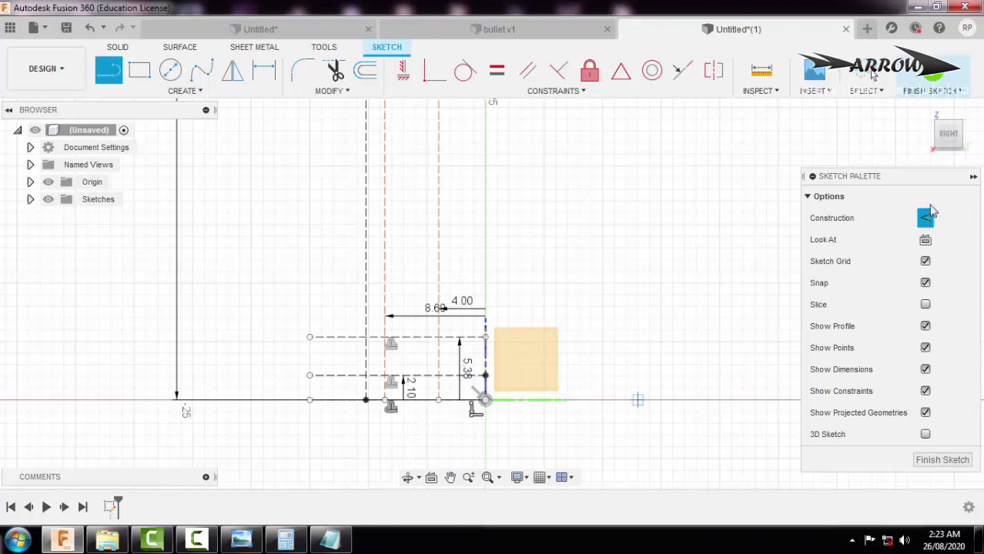
{"action": "left_click", "coordinate": [924, 218]}
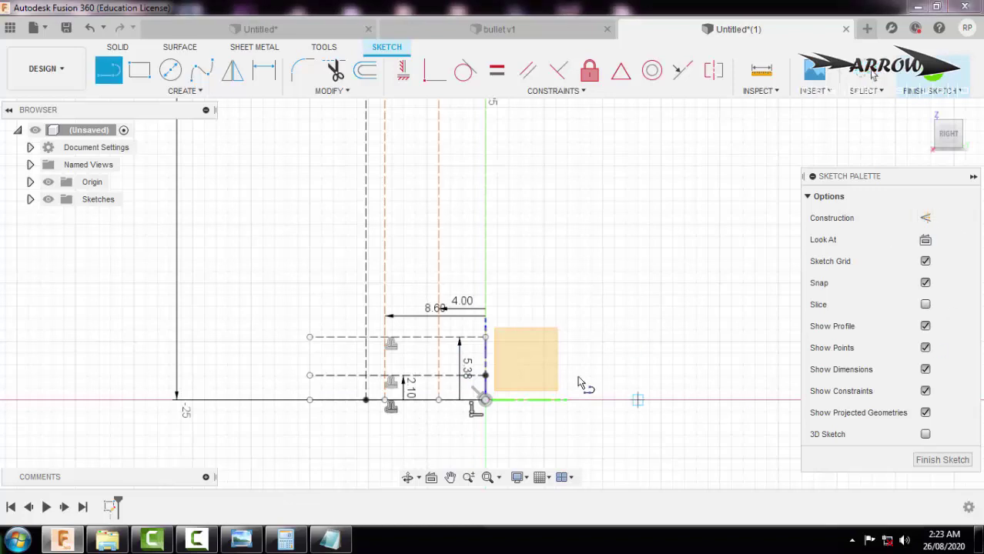
{"action": "left_click", "coordinate": [486, 400]}
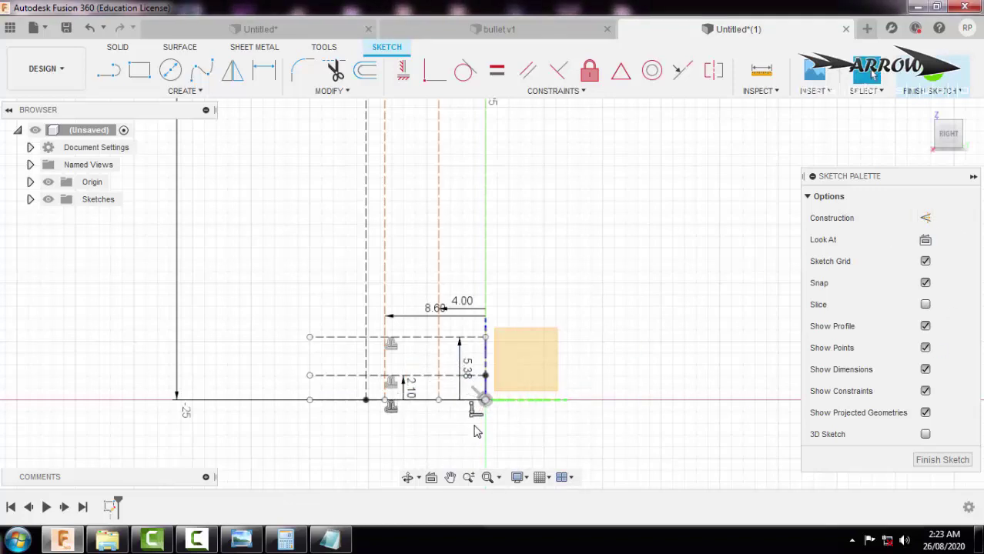
{"action": "key", "text": "alt+Tab"}
{"action": "key", "text": "alt+Tab"}
{"action": "key", "text": "l"}
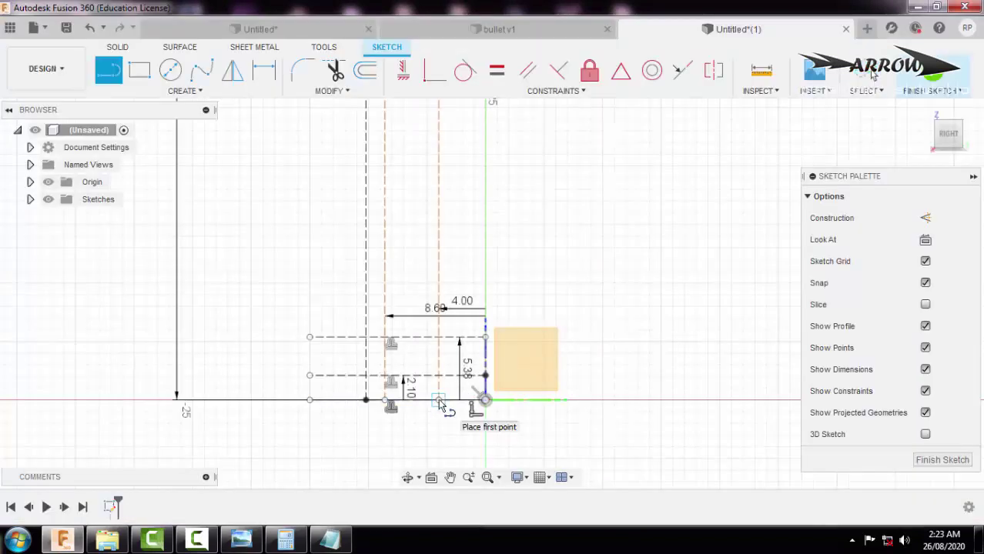
{"action": "left_click", "coordinate": [439, 401]}
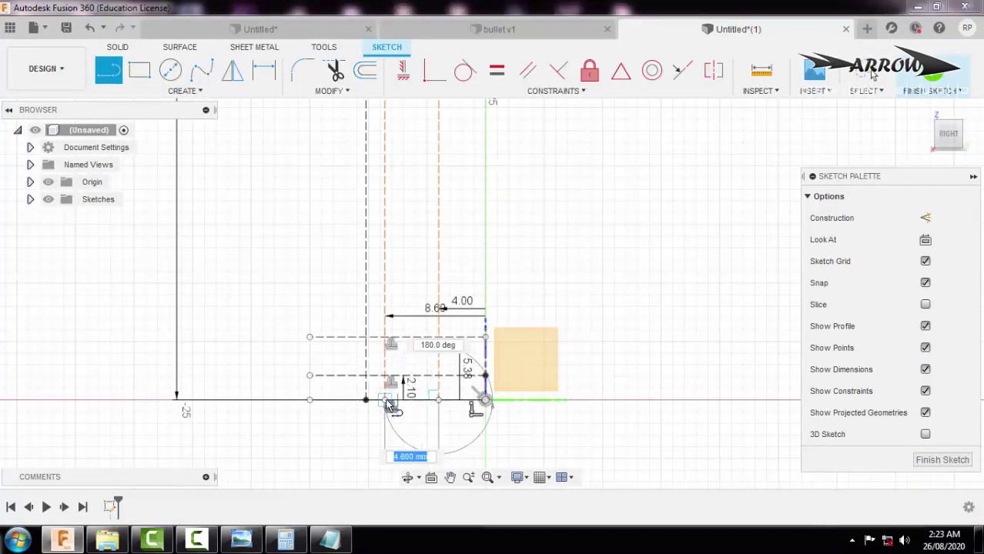
{"action": "left_click", "coordinate": [367, 401]}
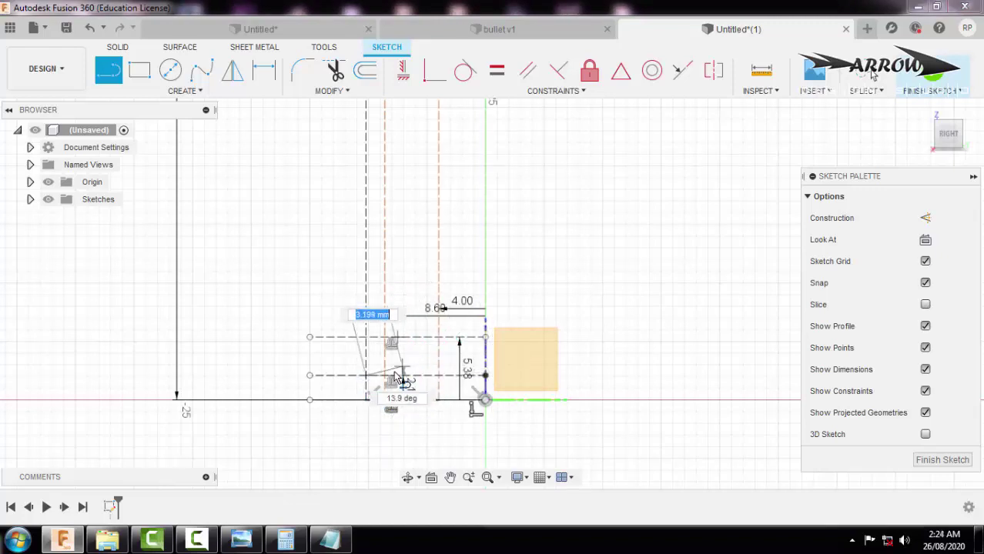
{"action": "key", "text": "Escape"}
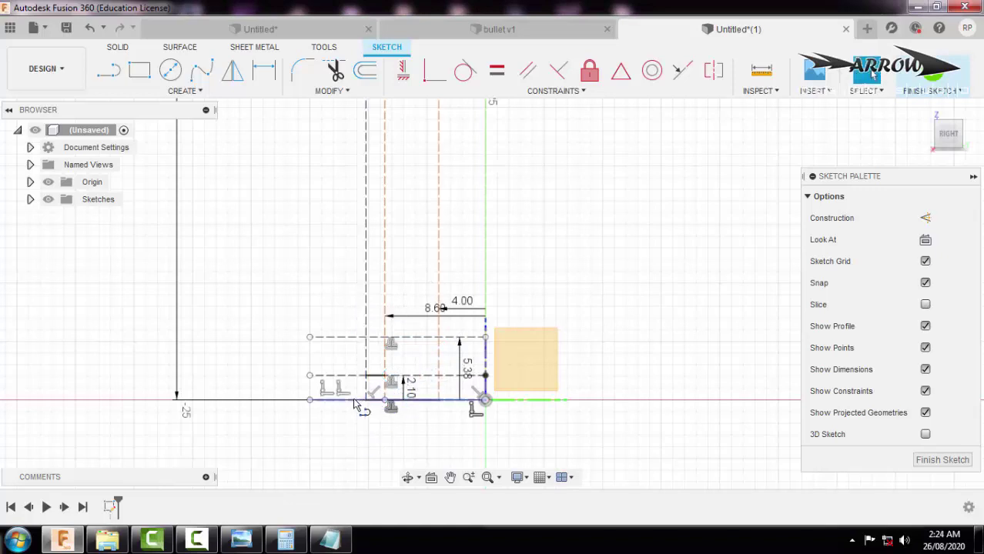
{"action": "left_click", "coordinate": [357, 400]}
{"action": "key", "text": "Escape"}
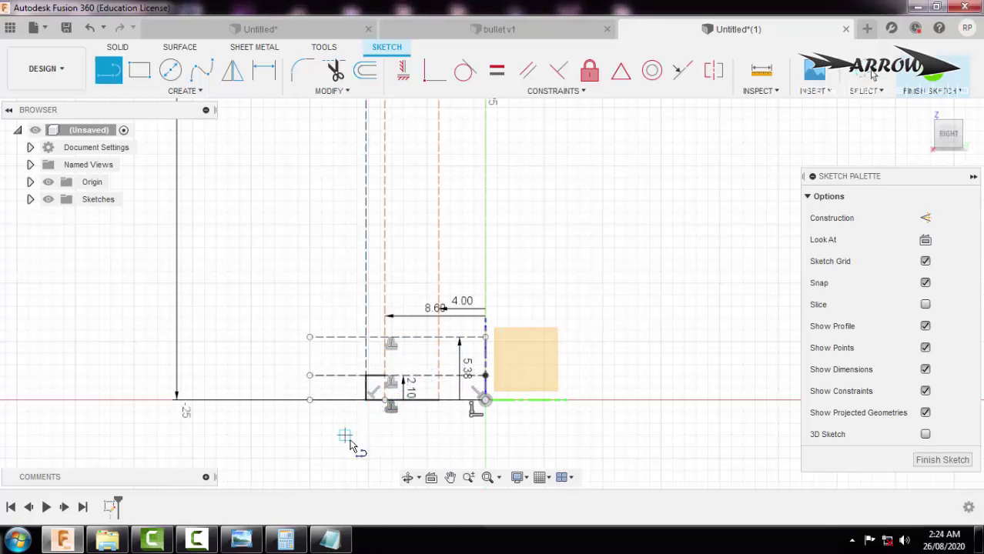
{"action": "key", "text": "Escape"}
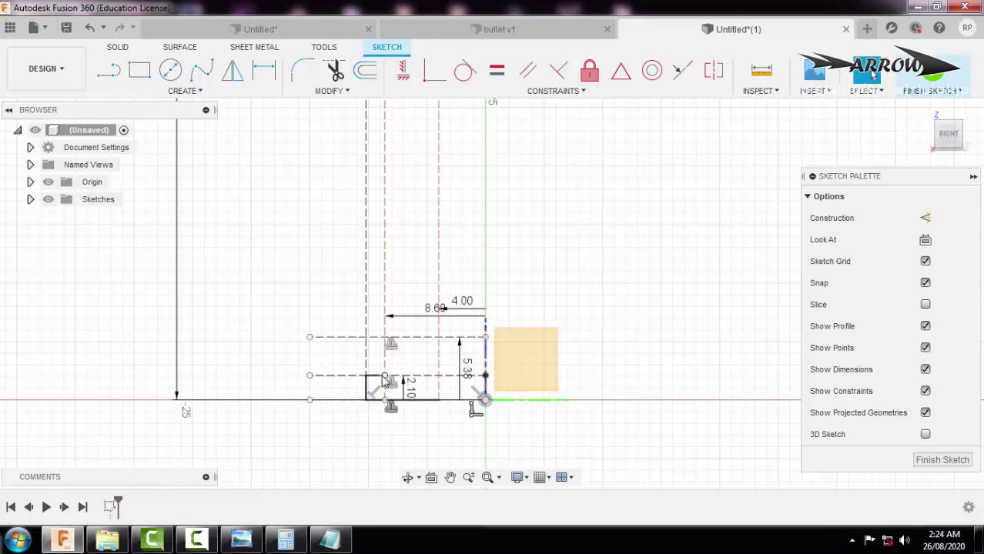
- Start a solid wall line where the guide lines cross
{"action": "key", "text": "l"}
{"action": "left_click", "coordinate": [387, 345]}
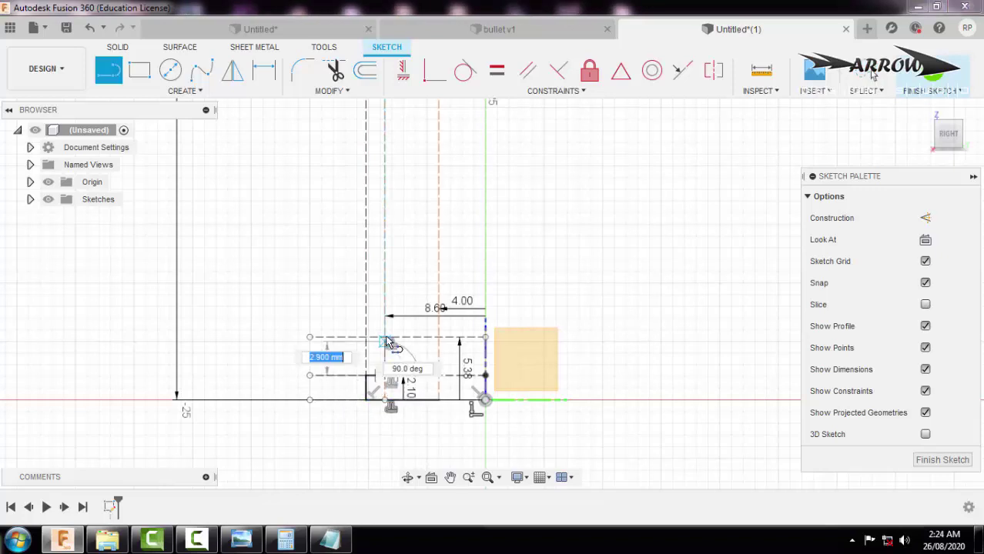
{"action": "scroll", "coordinate": [387, 342], "scroll_direction": "up", "scroll_amount": 3}
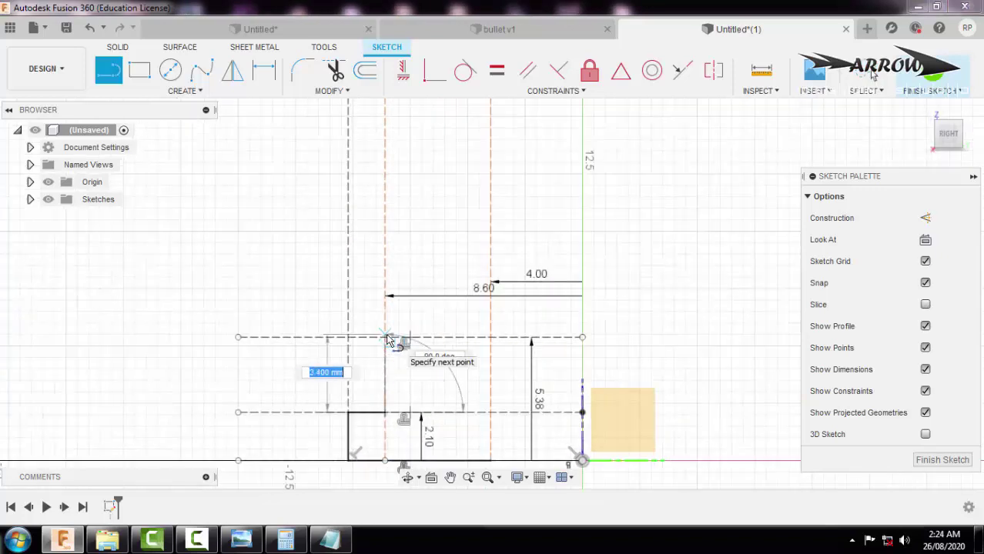
{"action": "scroll", "coordinate": [389, 344], "scroll_direction": "up", "scroll_amount": 4}
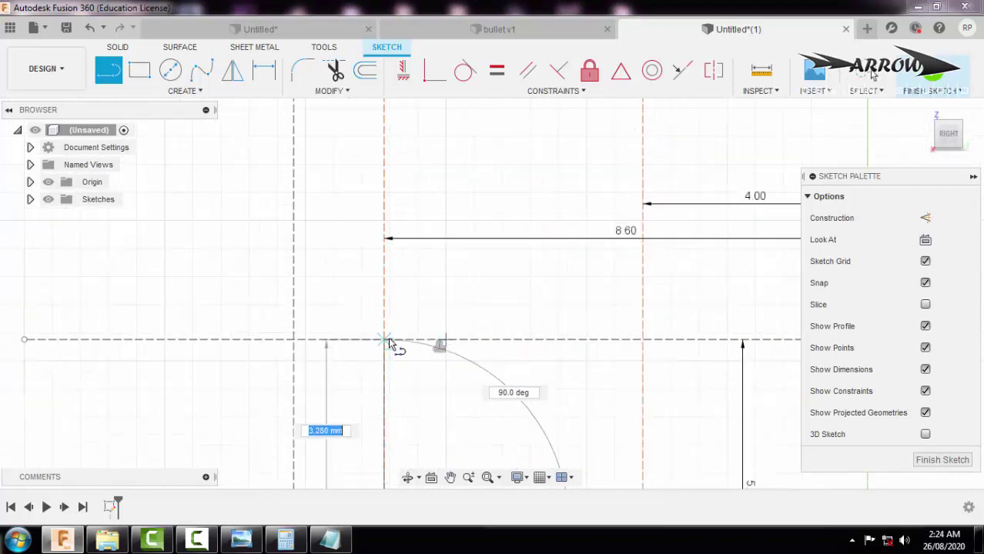
{"action": "key", "text": "Escape"}
{"action": "scroll", "coordinate": [357, 299], "scroll_direction": "down", "scroll_amount": 4}
{"action": "scroll", "coordinate": [357, 299], "scroll_direction": "down", "scroll_amount": 3}
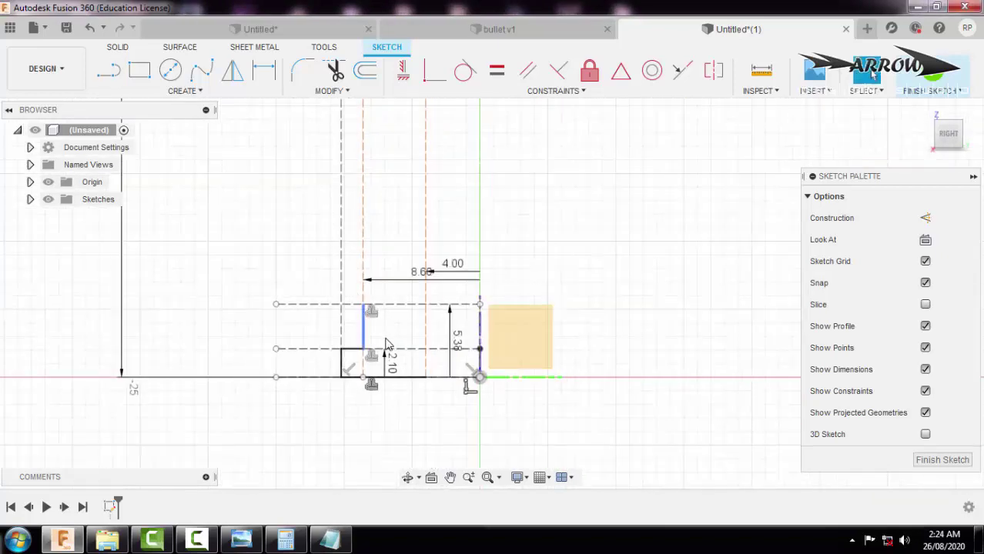
{"action": "scroll", "coordinate": [414, 338], "scroll_direction": "up", "scroll_amount": 4}
- Draw a vertical line up to the 5.38 guide and a horizontal line to the case axis
{"action": "key", "text": "l"}
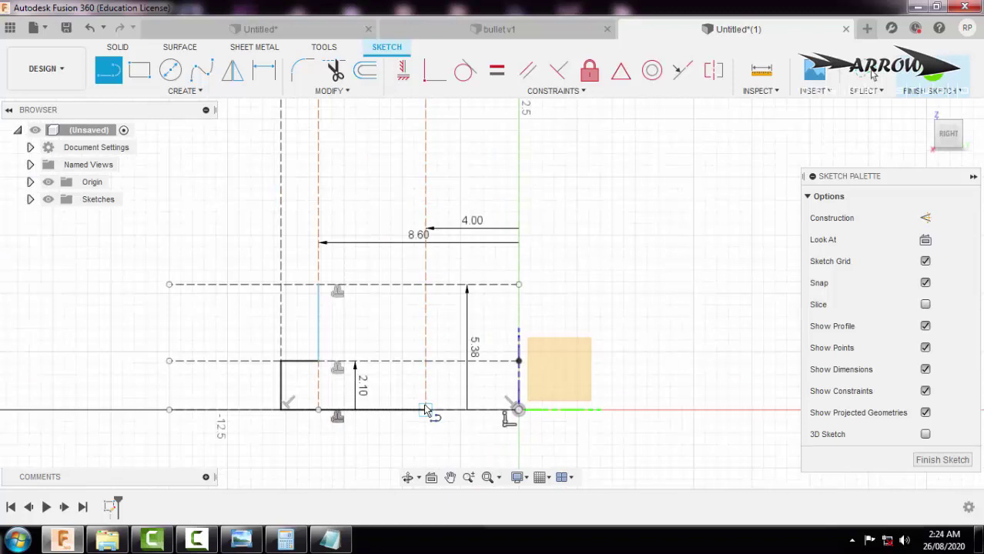
{"action": "left_click", "coordinate": [425, 410]}
{"action": "double_click", "coordinate": [426, 285]}
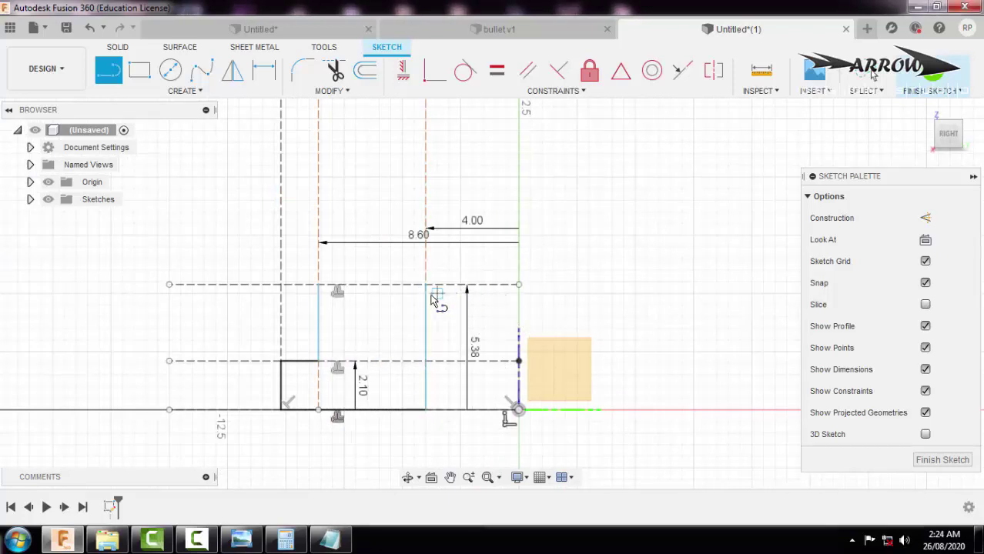
{"action": "left_click", "coordinate": [426, 285]}
{"action": "double_click", "coordinate": [519, 285]}
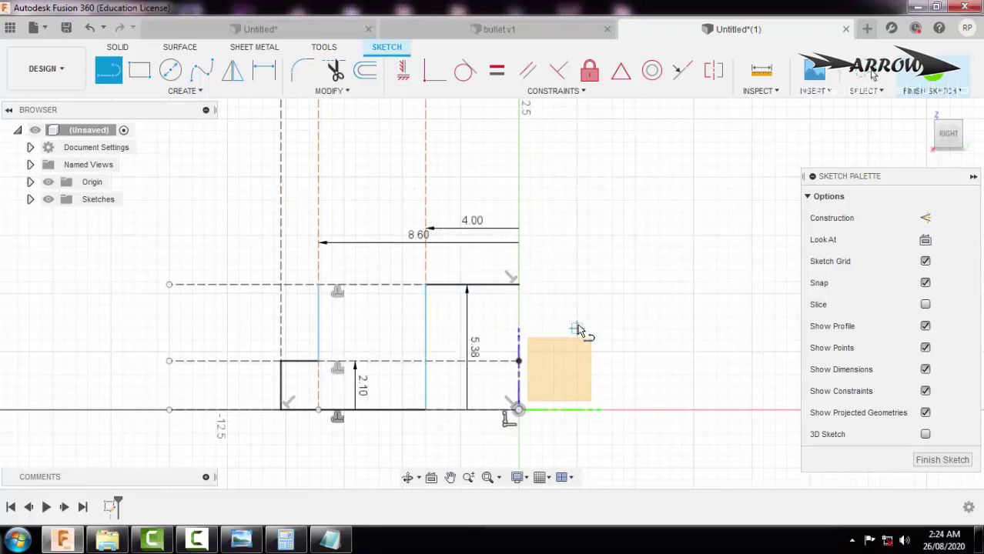
{"action": "key", "text": "Escape"}
{"action": "scroll", "coordinate": [580, 331], "scroll_direction": "down", "scroll_amount": 3}
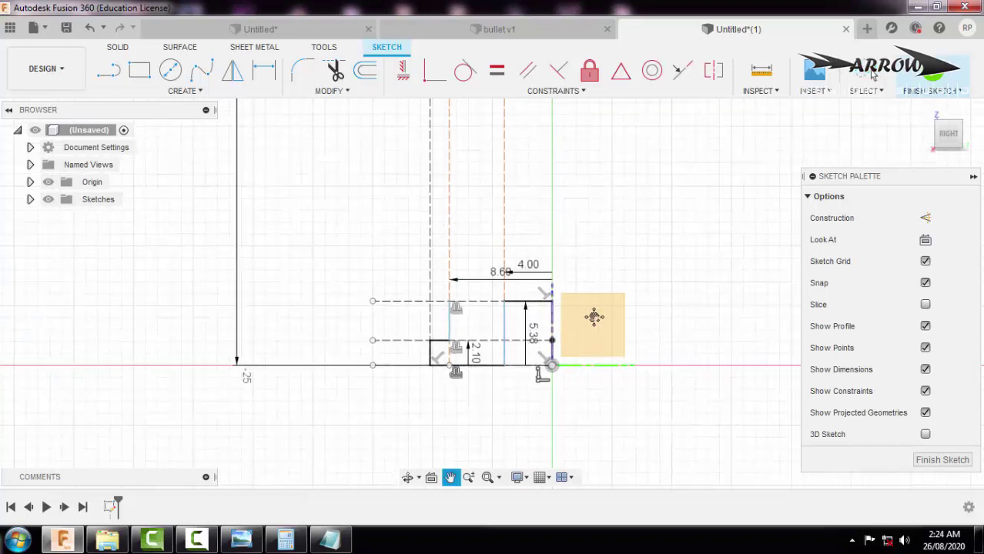
{"action": "mouse_move", "coordinate": [593, 318]}
{"action": "middle_mouse_down"}
{"action": "mouse_move", "coordinate": [540, 344]}
{"action": "mouse_move", "coordinate": [518, 319]}
{"action": "mouse_move", "coordinate": [529, 340]}
{"action": "middle_mouse_up"}
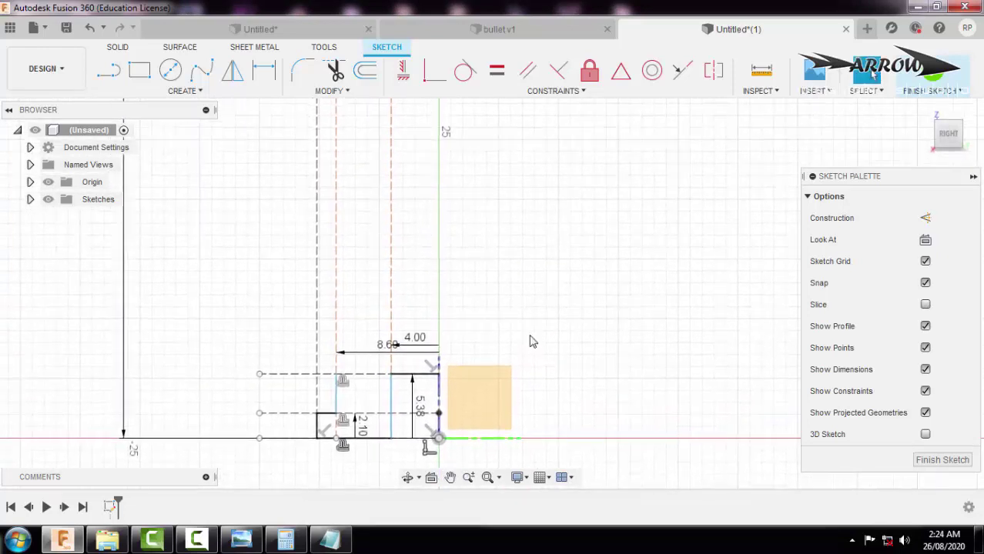
{"action": "scroll", "coordinate": [302, 373], "scroll_direction": "up", "scroll_amount": 1}
- Draw the shoulder line from the upper corner at a 142.4° angle
{"action": "key", "text": "l"}
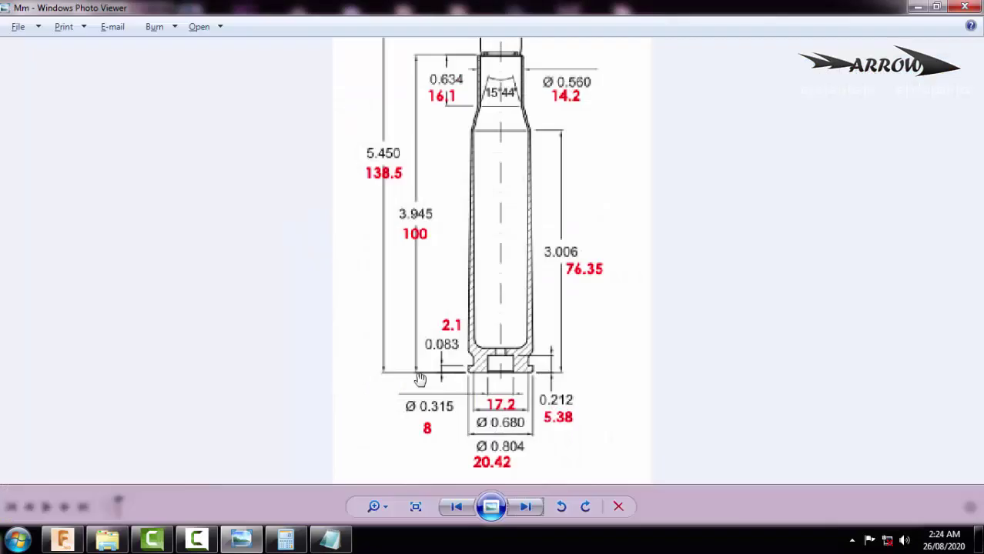
{"action": "scroll", "coordinate": [468, 358], "scroll_direction": "up", "scroll_amount": 4}
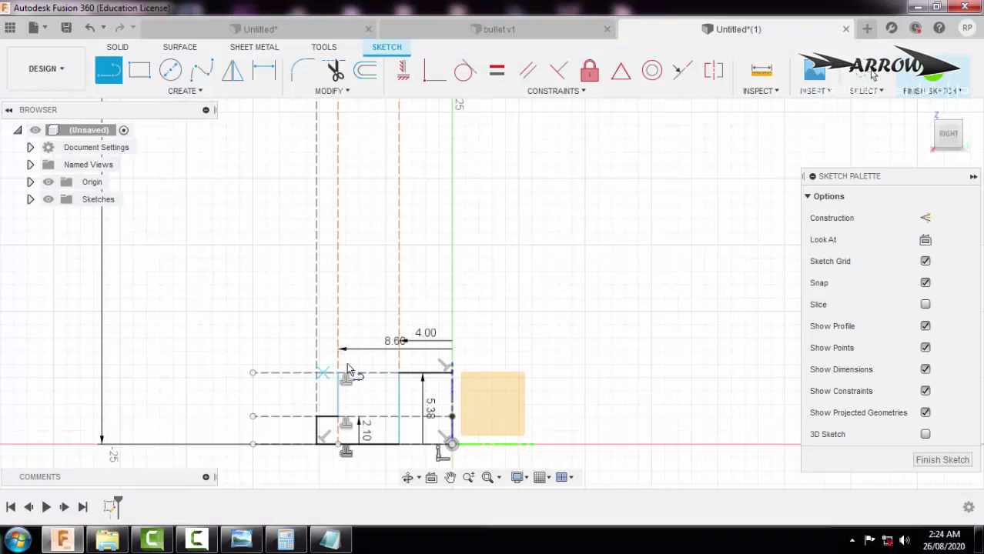
{"action": "left_click", "coordinate": [339, 374]}
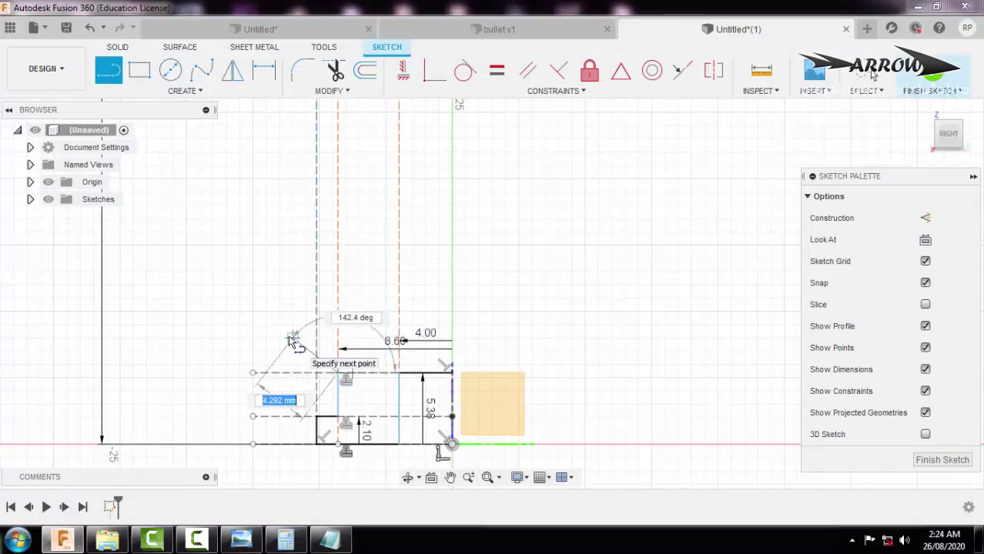
{"action": "key", "text": "Tab"}
{"action": "type", "text": "1"}
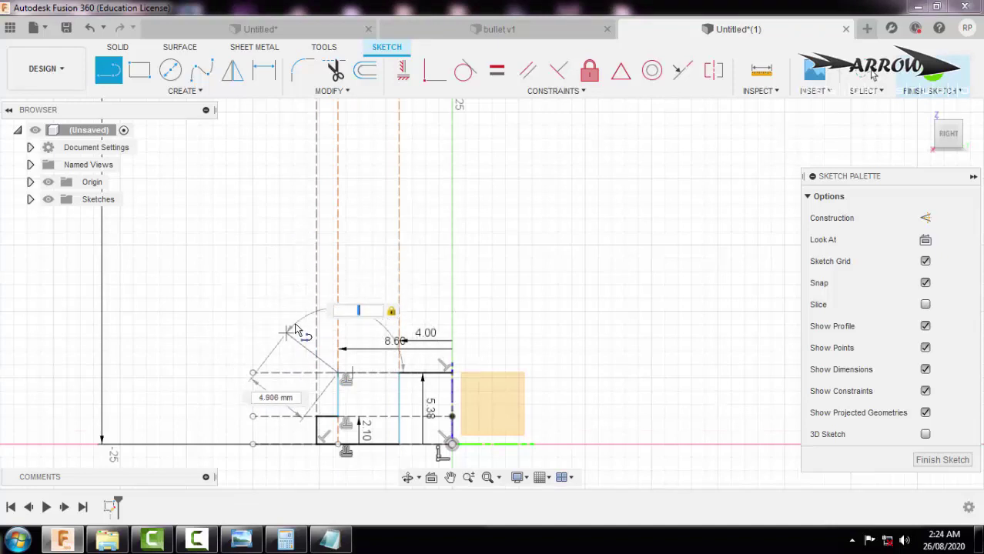
{"action": "left_click", "coordinate": [288, 333]}
{"action": "key", "text": "Escape"}
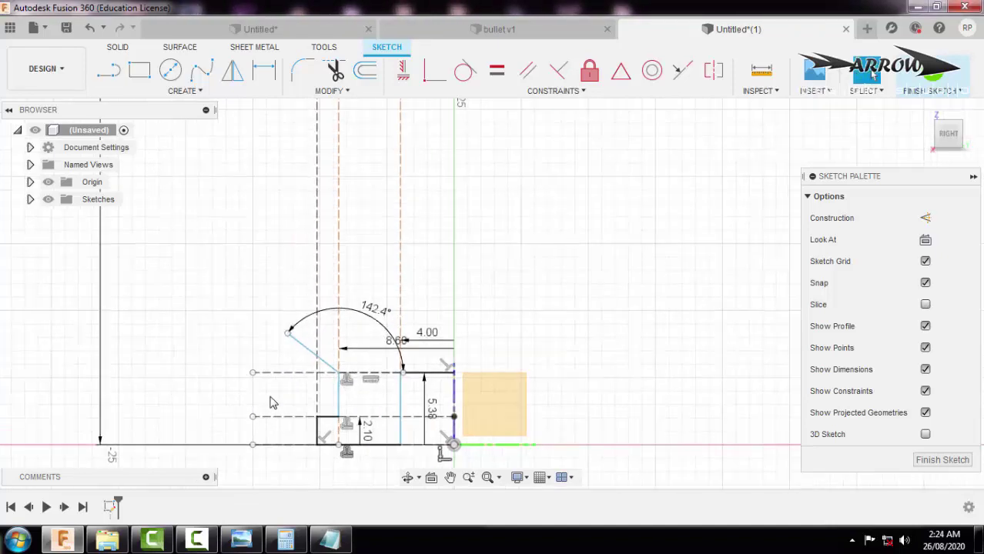
- Leave the sketch unchanged and review the dimensioned cartridge reference drawing
{"action": "key", "text": "t"}
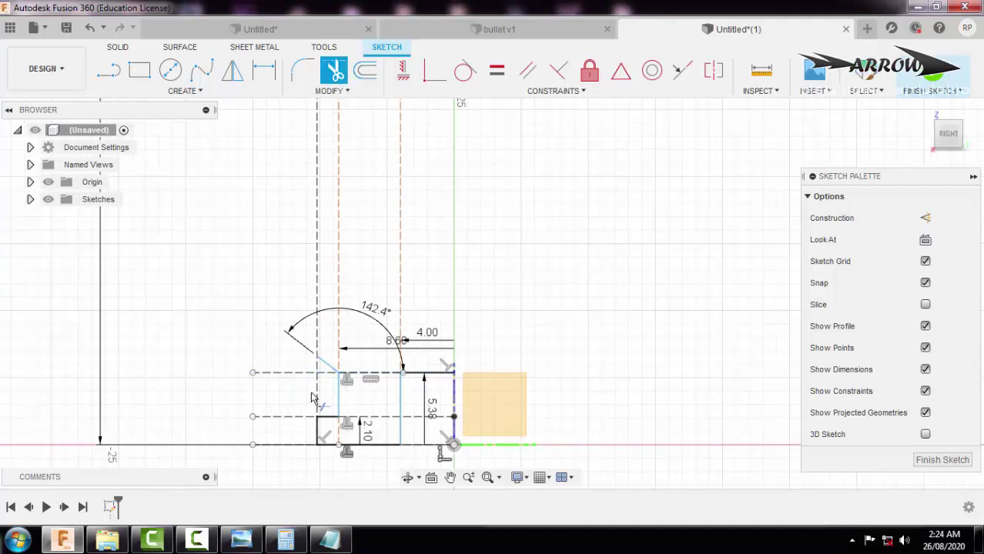
{"action": "key", "text": "Escape"}
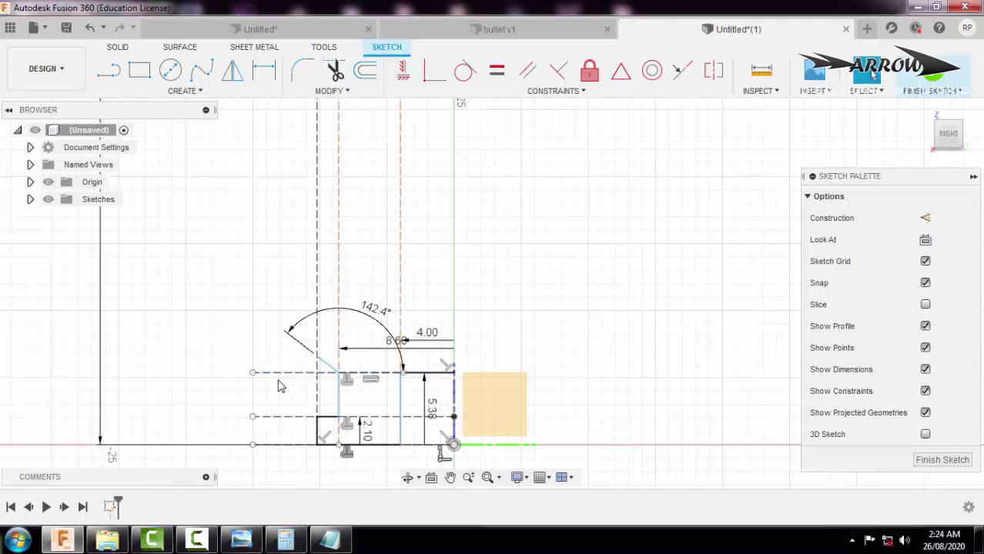
{"action": "scroll", "coordinate": [280, 386], "scroll_direction": "down", "scroll_amount": 3}
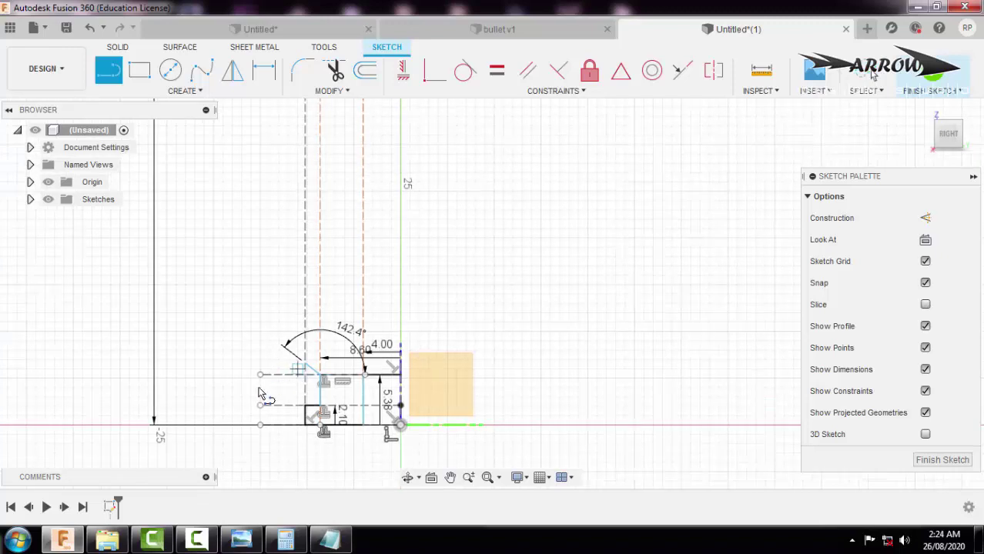
{"action": "key", "text": "alt+Tab"}
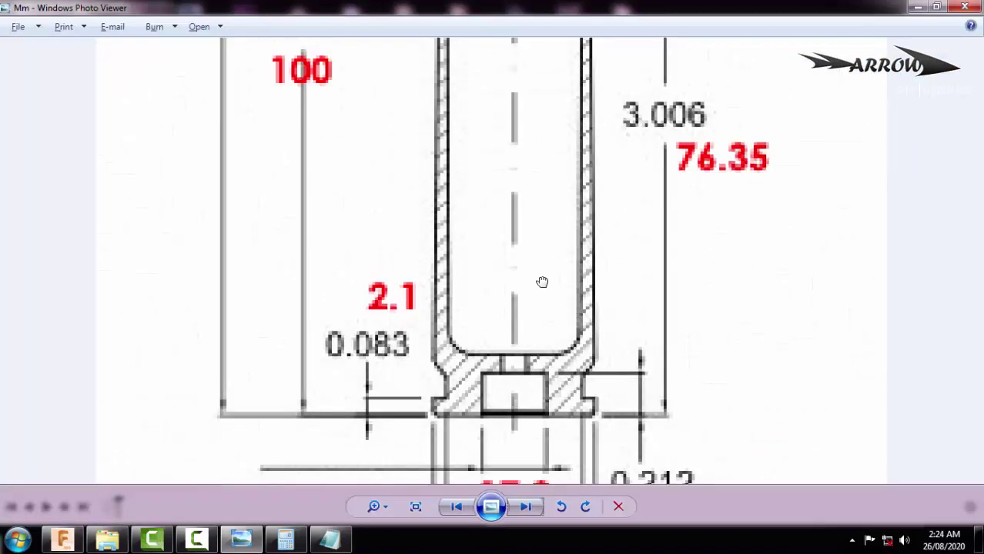
{"action": "scroll", "coordinate": [539, 277], "scroll_direction": "down", "scroll_amount": 3}
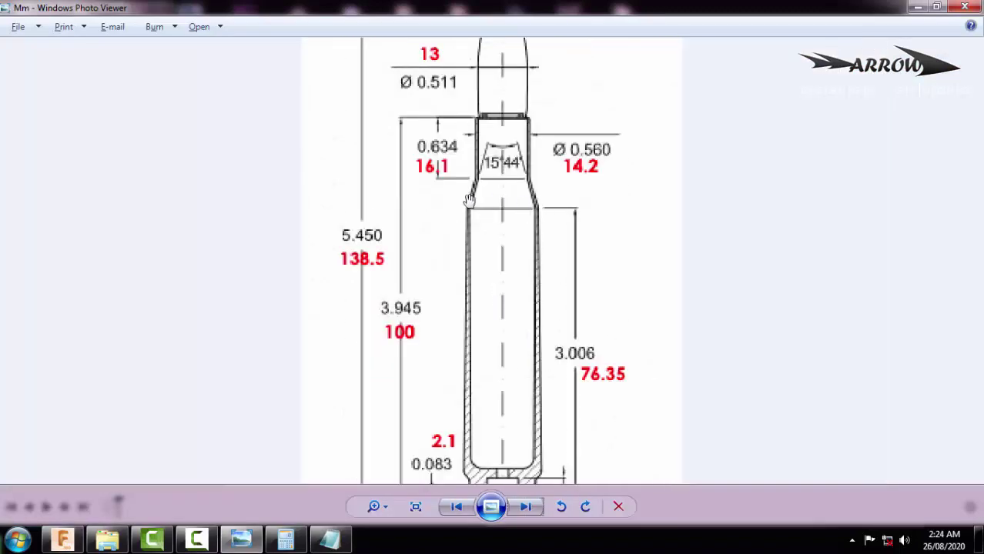
{"action": "scroll", "coordinate": [473, 207], "scroll_direction": "down", "scroll_amount": 3}
{"action": "scroll", "coordinate": [554, 343], "scroll_direction": "up", "scroll_amount": 1}
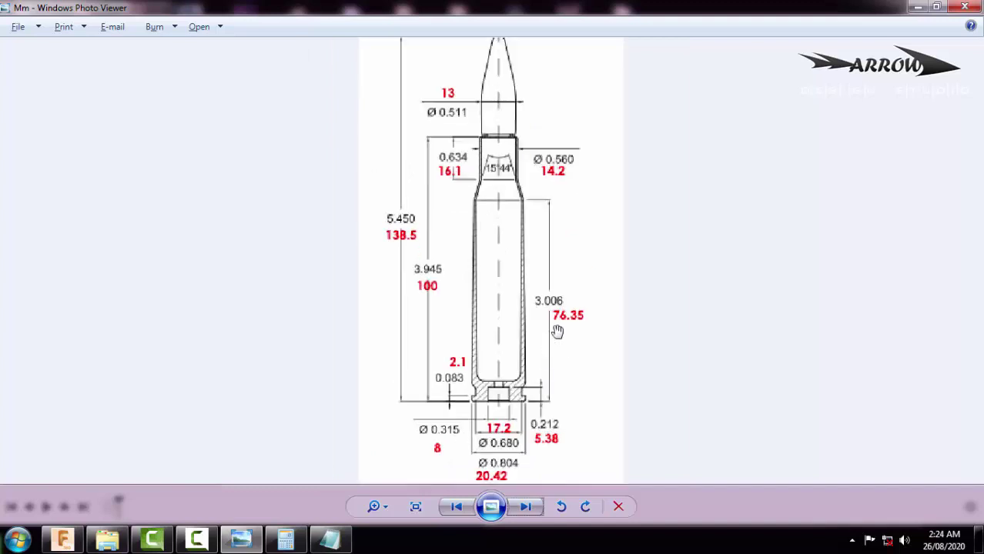
- Create a 76.35 mm offset of the base line as the case-body-length guide
{"action": "key", "text": "alt+Tab"}
{"action": "key", "text": "o"}
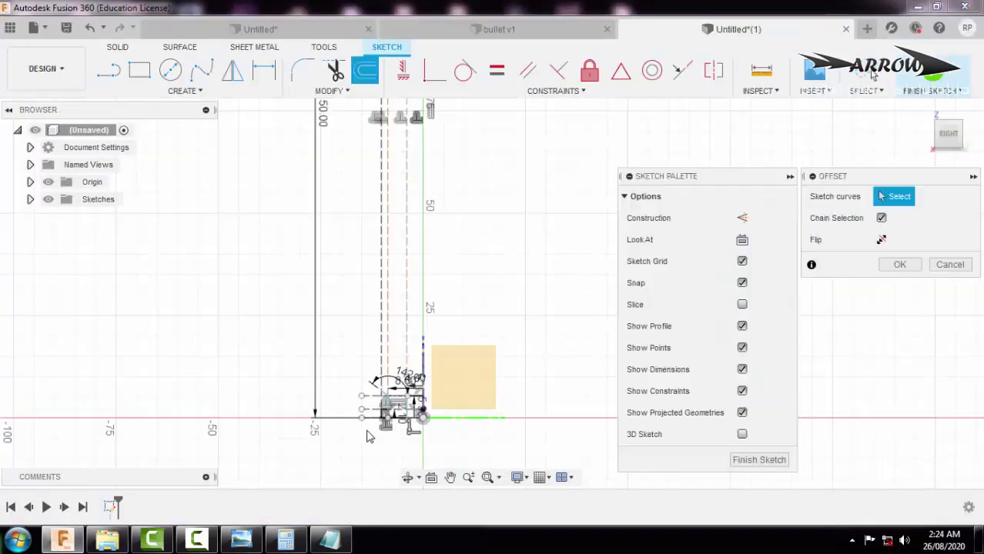
{"action": "left_click", "coordinate": [368, 424]}
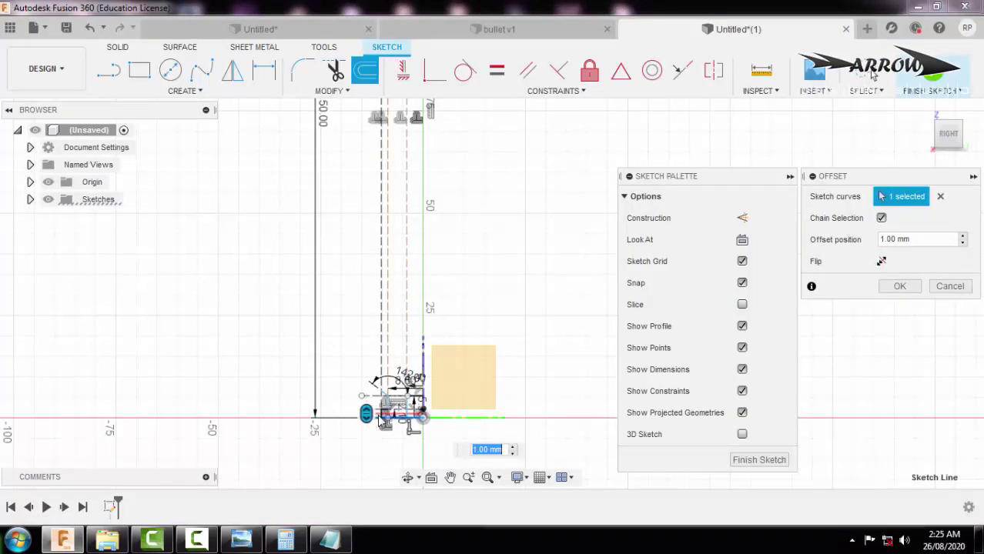
{"action": "type", "text": "76.35"}
{"action": "key", "text": "Return"}
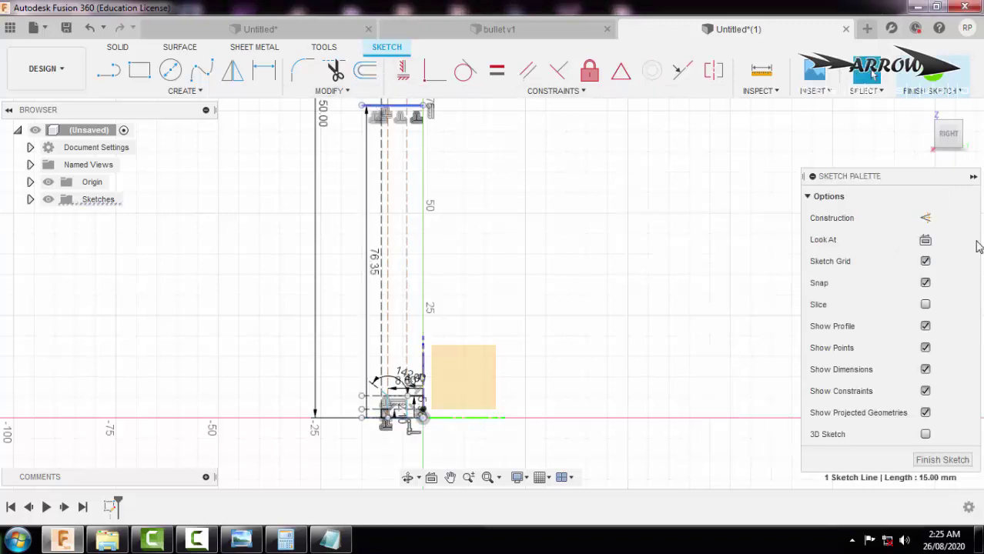
{"action": "left_click", "coordinate": [657, 216]}
{"action": "mouse_move", "coordinate": [656, 215]}
{"action": "middle_mouse_down"}
{"action": "mouse_move", "coordinate": [637, 309]}
{"action": "mouse_move", "coordinate": [597, 294]}
{"action": "middle_mouse_up"}
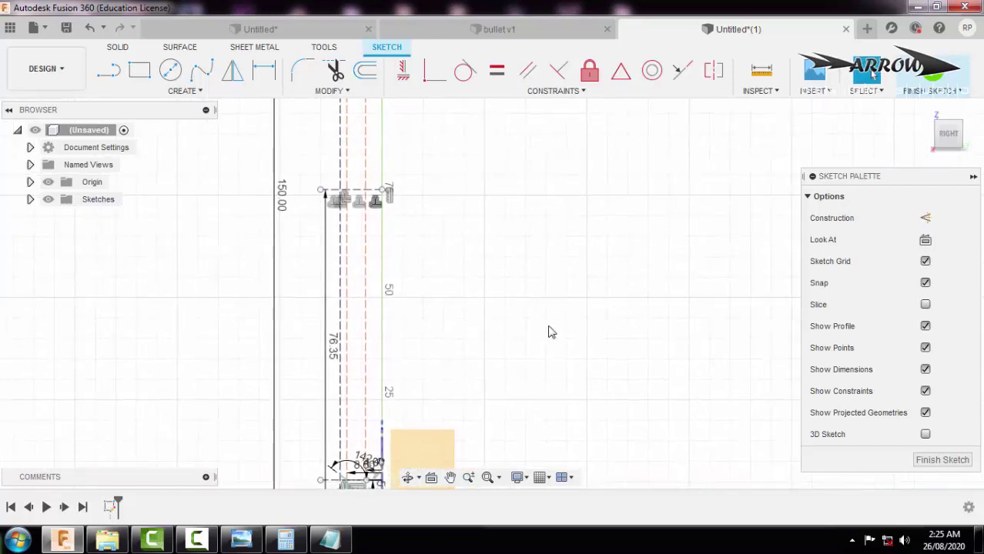
{"action": "middle_click_drag", "start_coordinate": [549, 334], "coordinate": [466, 303]}
{"action": "scroll", "coordinate": [329, 406], "scroll_direction": "up", "scroll_amount": 1}
{"action": "scroll", "coordinate": [326, 407], "scroll_direction": "up", "scroll_amount": 2}
- Draw the case wall line at 89.4° up past the body-length line
{"action": "key", "text": "l"}
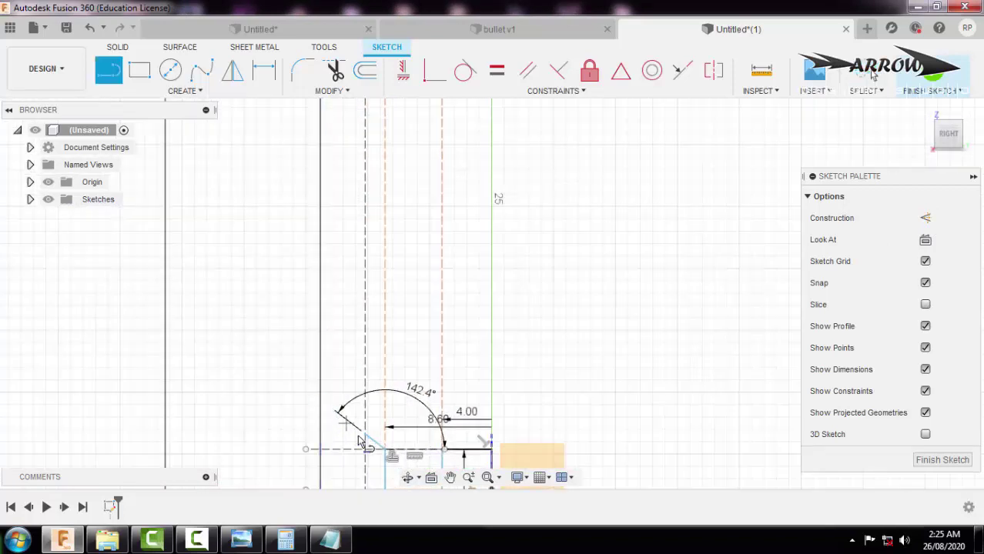
{"action": "mouse_move", "coordinate": [378, 321]}
{"action": "middle_mouse_down"}
{"action": "mouse_move", "coordinate": [331, 470]}
{"action": "mouse_move", "coordinate": [321, 219]}
{"action": "mouse_move", "coordinate": [323, 448]}
{"action": "mouse_move", "coordinate": [336, 360]}
{"action": "middle_mouse_up"}
{"action": "scroll", "coordinate": [345, 340], "scroll_direction": "down", "scroll_amount": 2}
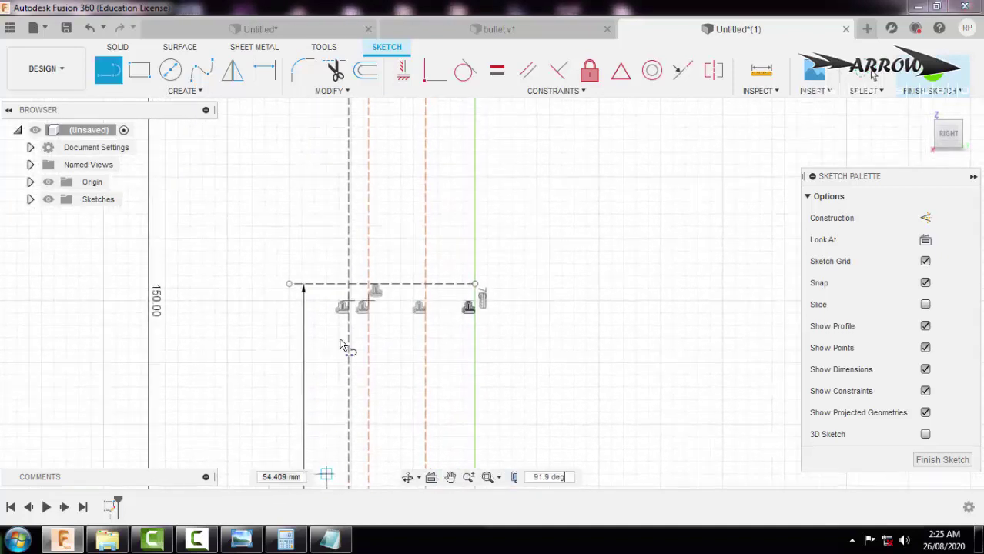
{"action": "scroll", "coordinate": [351, 303], "scroll_direction": "up", "scroll_amount": 3}
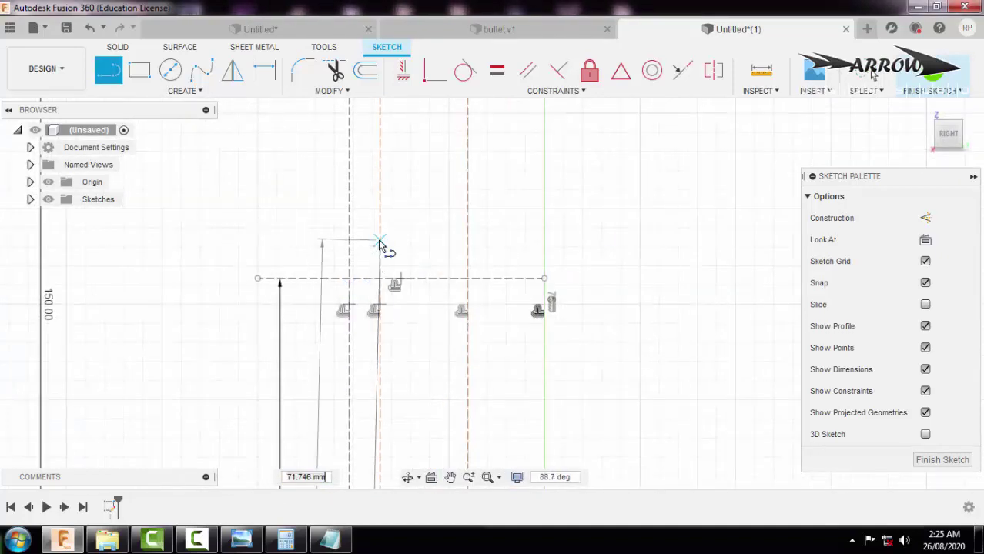
{"action": "left_click", "coordinate": [241, 539]}
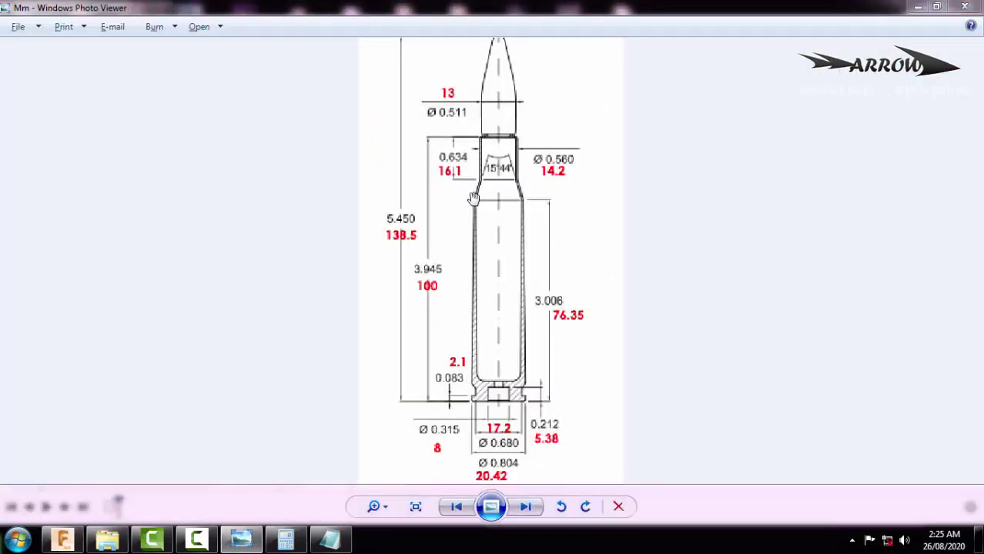
{"action": "key", "text": "alt+Tab"}
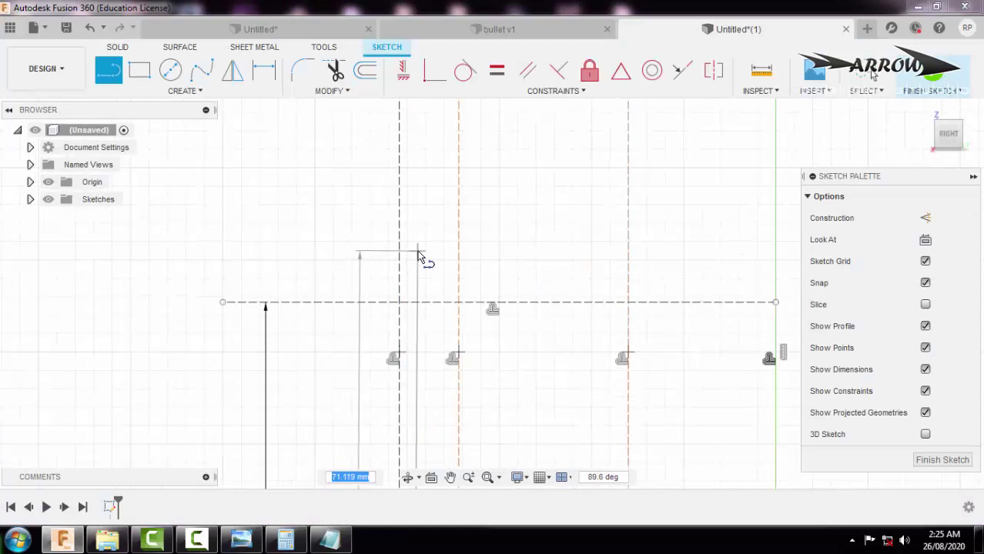
{"action": "key", "text": "alt+Tab"}
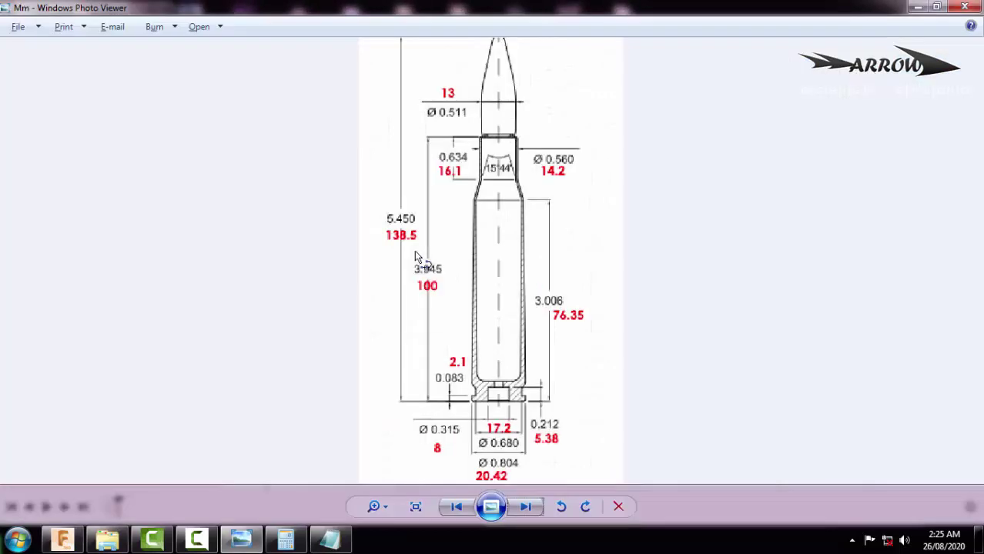
{"action": "key", "text": "alt+Tab"}
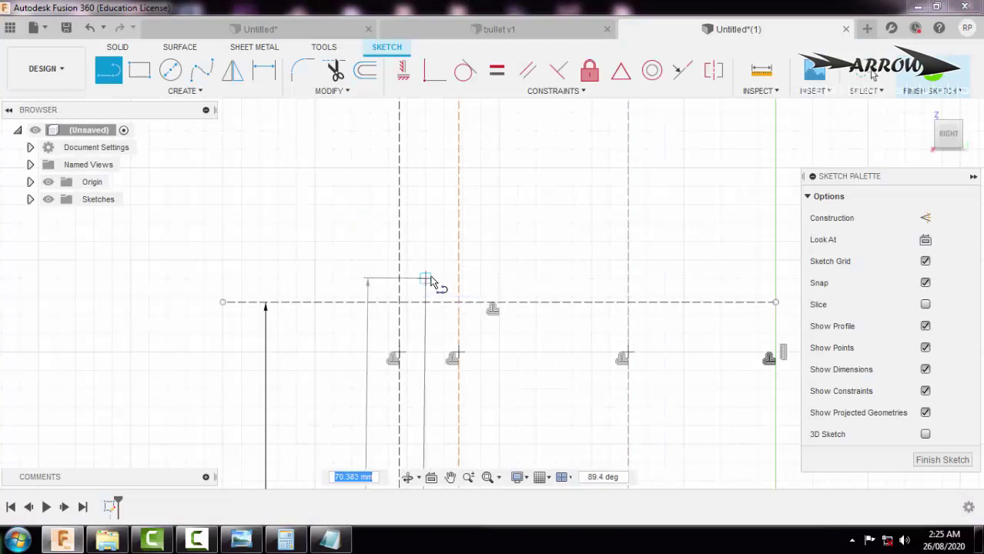
{"action": "scroll", "coordinate": [431, 281], "scroll_direction": "down", "scroll_amount": 1}
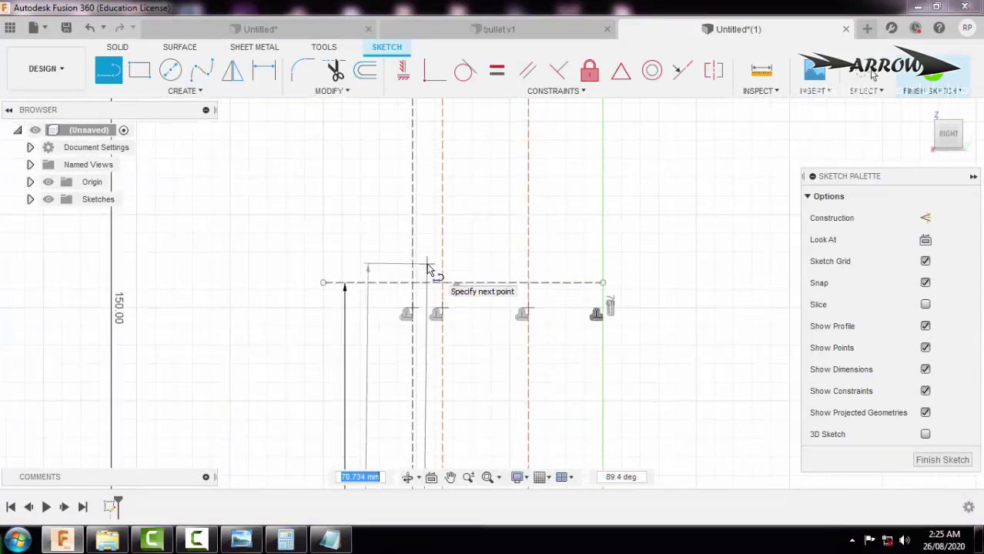
{"action": "key", "text": "Tab"}
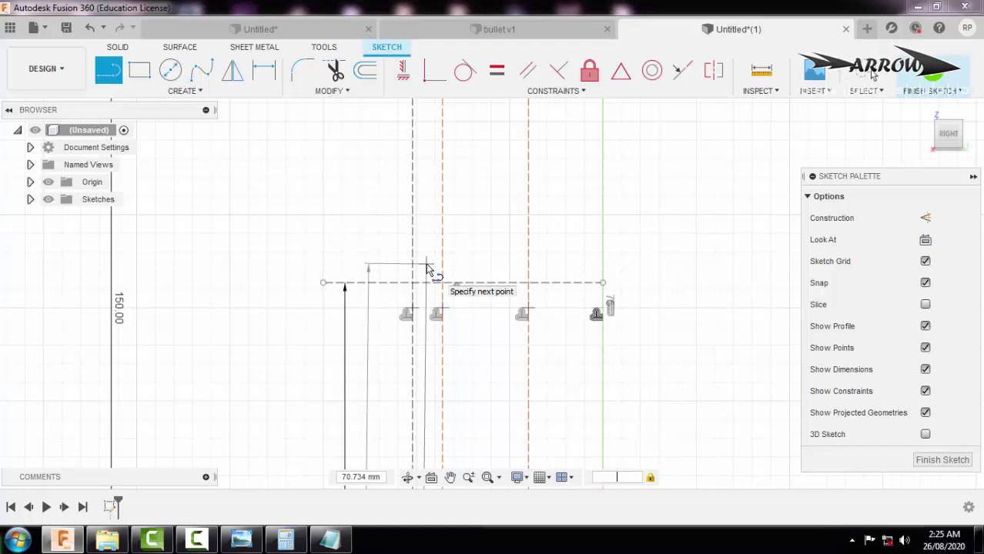
{"action": "key", "text": "Escape"}
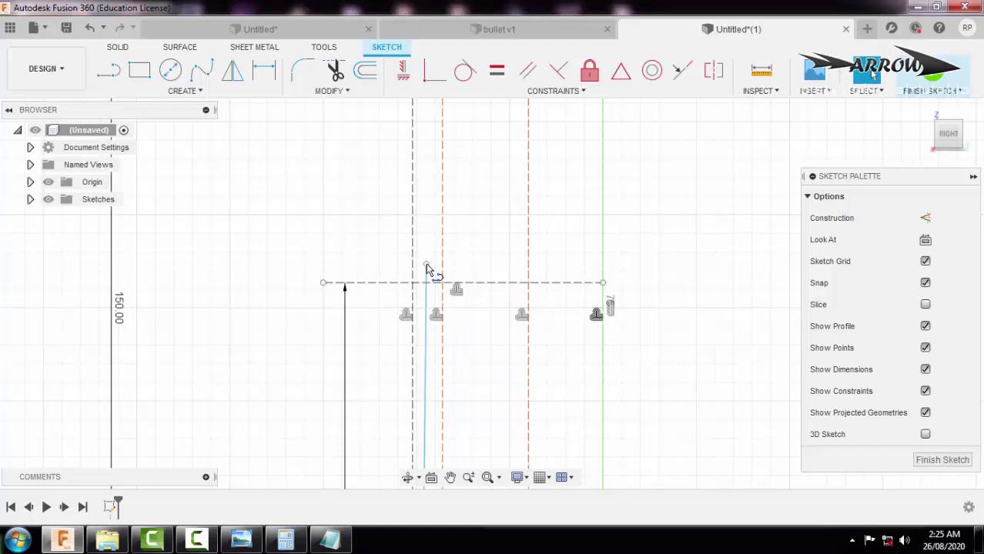
{"action": "scroll", "coordinate": [465, 254], "scroll_direction": "down", "scroll_amount": 8}
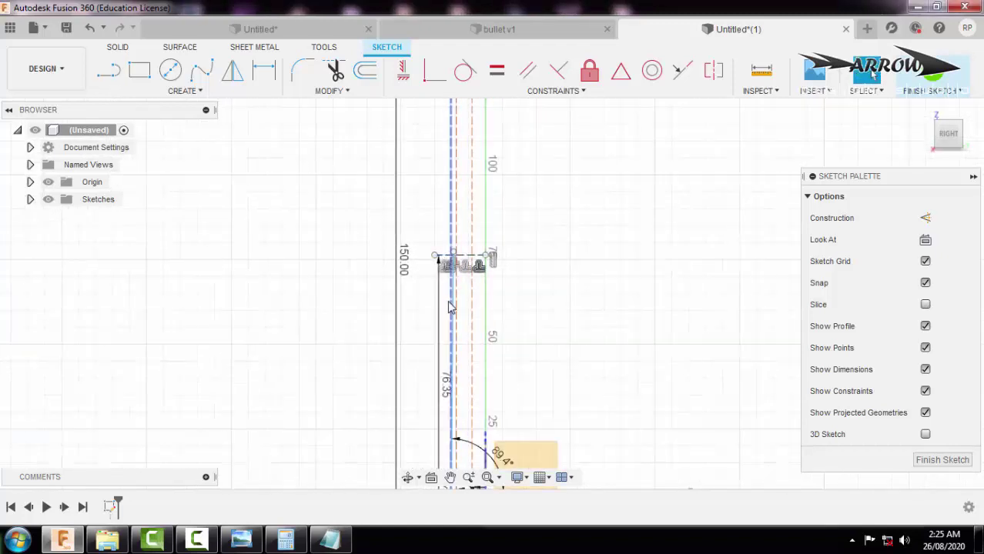
{"action": "scroll", "coordinate": [450, 266], "scroll_direction": "up", "scroll_amount": 8}
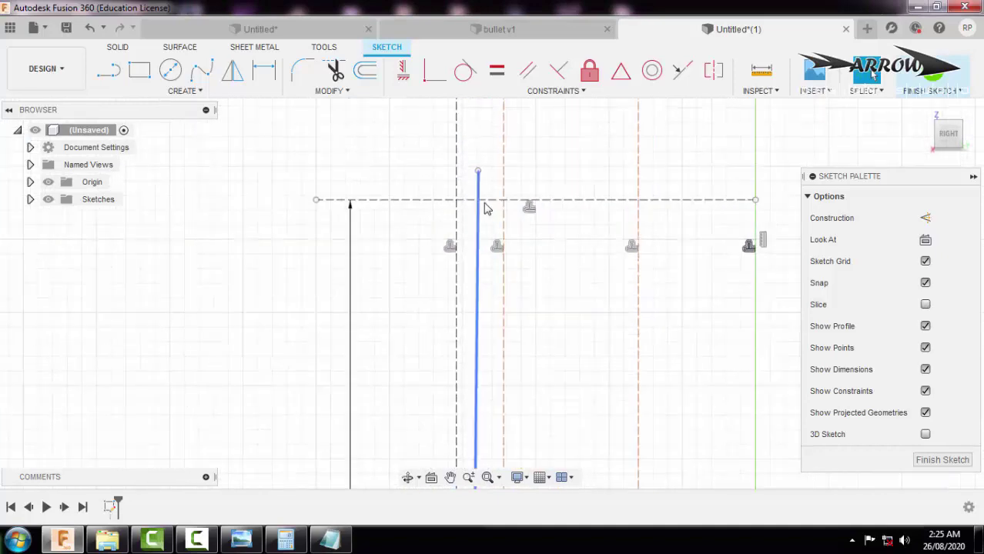
- Trim the wall line's overhang above the 76.35 line and check the reference drawing
{"action": "key", "text": "t"}
{"action": "left_click", "coordinate": [478, 188]}
{"action": "key", "text": "Escape"}
{"action": "scroll", "coordinate": [521, 191], "scroll_direction": "down", "scroll_amount": 6}
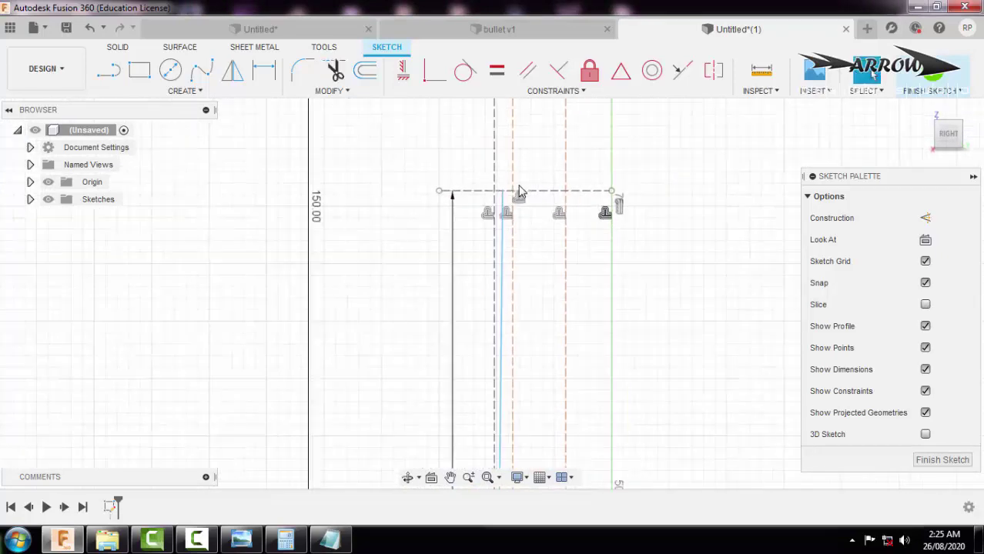
{"action": "scroll", "coordinate": [519, 191], "scroll_direction": "down", "scroll_amount": 2}
{"action": "scroll", "coordinate": [505, 397], "scroll_direction": "down", "scroll_amount": 2}
{"action": "scroll", "coordinate": [472, 387], "scroll_direction": "up", "scroll_amount": 6}
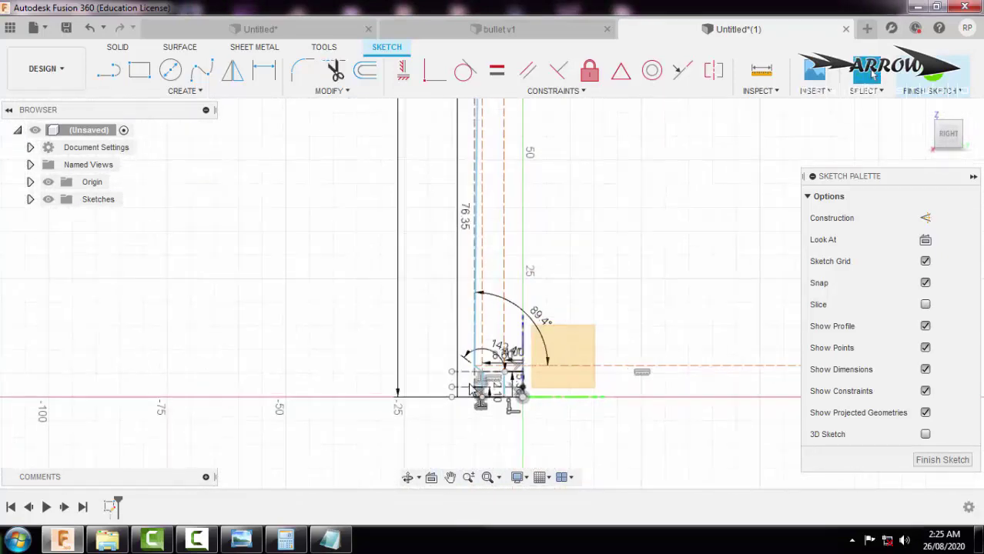
{"action": "key", "text": "alt+Tab"}
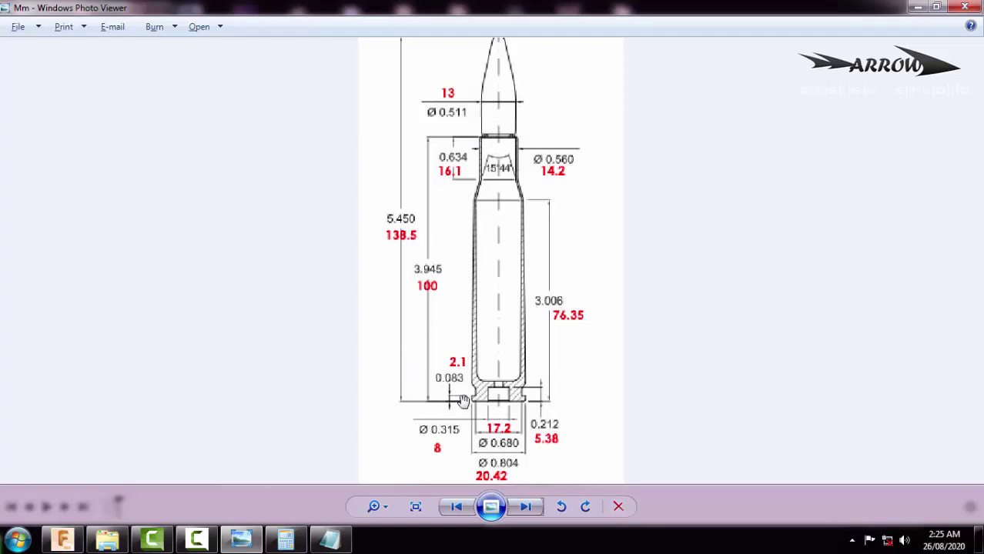
- Offset the bottom line and make the rectangle's top line construction geometry
{"action": "key", "text": "alt+Tab"}
{"action": "key", "text": "o"}
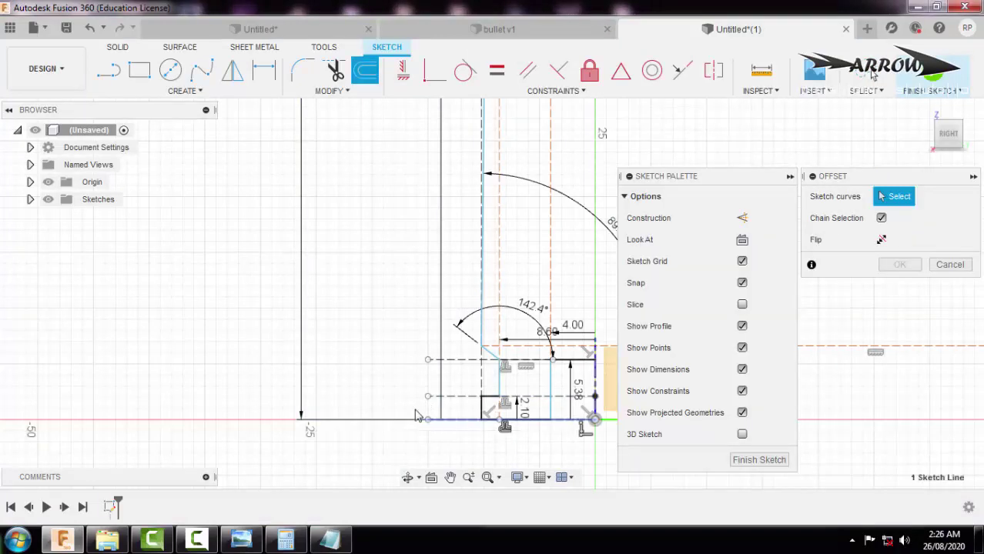
{"action": "left_click", "coordinate": [416, 417]}
{"action": "key", "text": "Return"}
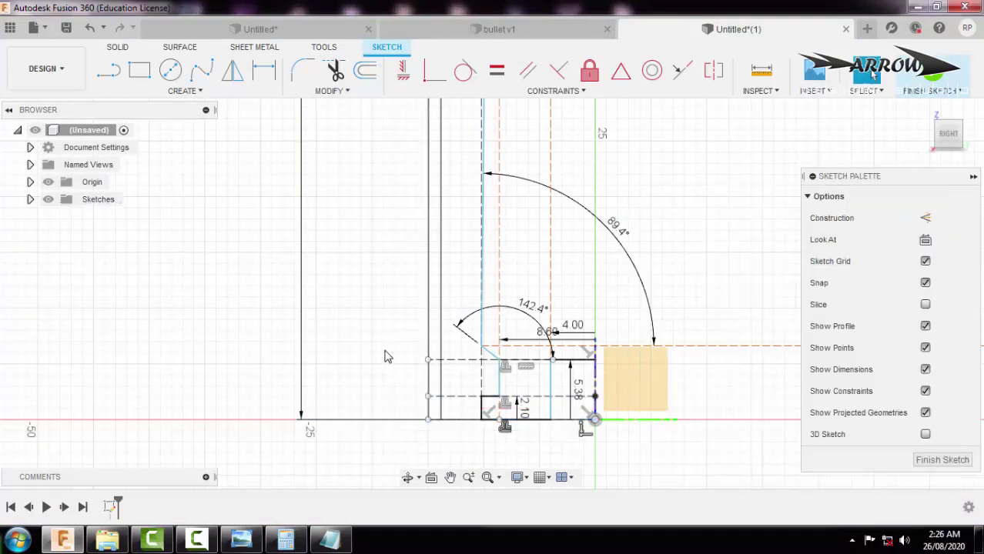
{"action": "middle_click_drag", "start_coordinate": [471, 243], "coordinate": [407, 413]}
{"action": "scroll", "coordinate": [406, 410], "scroll_direction": "down", "scroll_amount": 6}
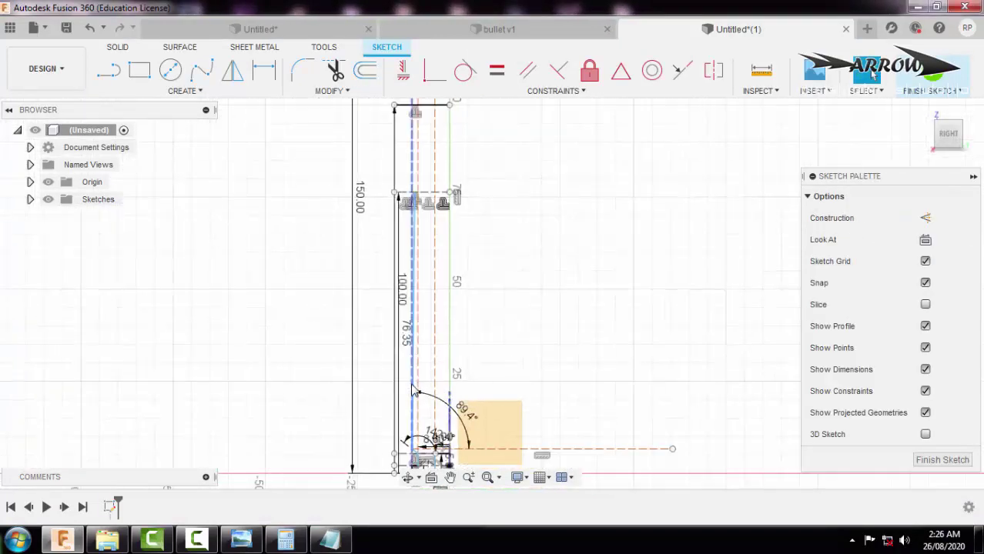
{"action": "scroll", "coordinate": [428, 233], "scroll_direction": "up", "scroll_amount": 3}
{"action": "left_click", "coordinate": [431, 143]}
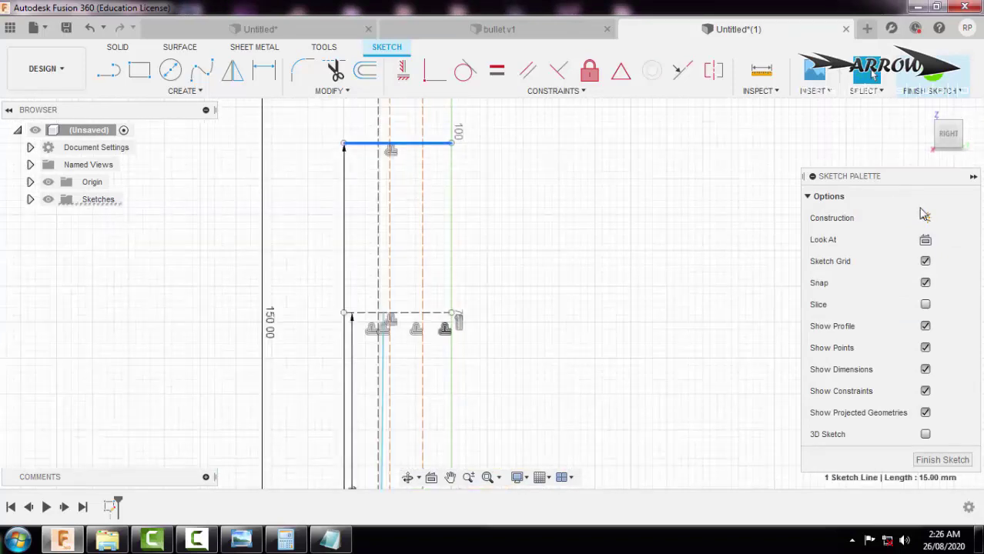
{"action": "left_click", "coordinate": [925, 218]}
- Turn the 15 mm top line at the 100 mm height back into solid geometry
{"action": "key", "text": "alt+Tab"}
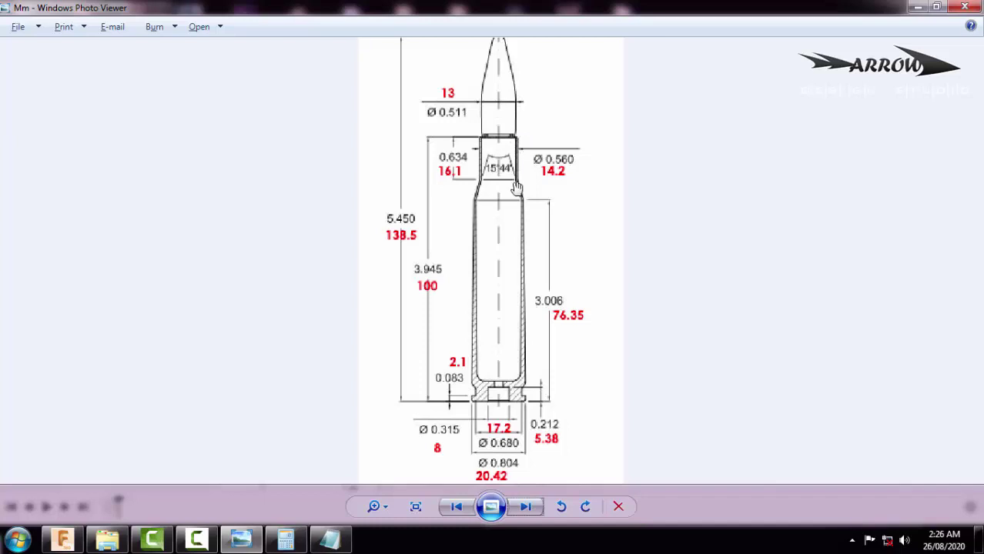
{"action": "key", "text": "alt+Tab"}
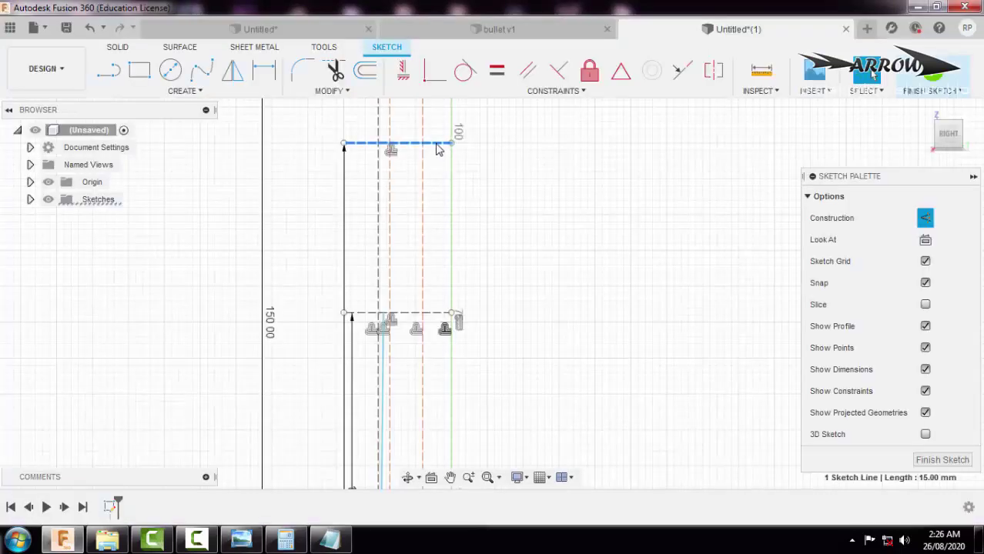
{"action": "key", "text": "Escape"}
{"action": "key", "text": "l"}
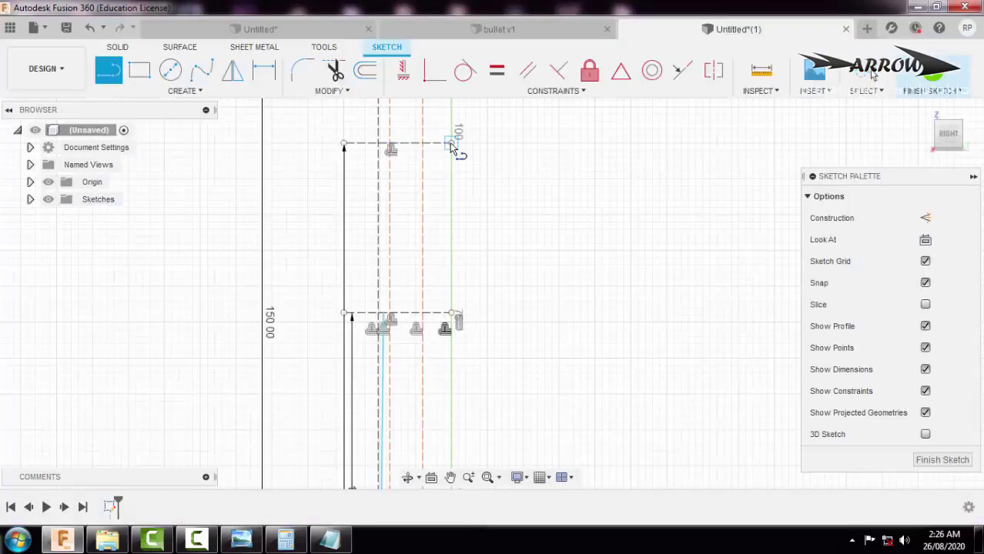
{"action": "left_click_drag", "start_coordinate": [452, 144], "coordinate": [347, 150]}
{"action": "key", "text": "Escape"}
{"action": "key", "text": "Escape"}
{"action": "left_click", "coordinate": [362, 144]}
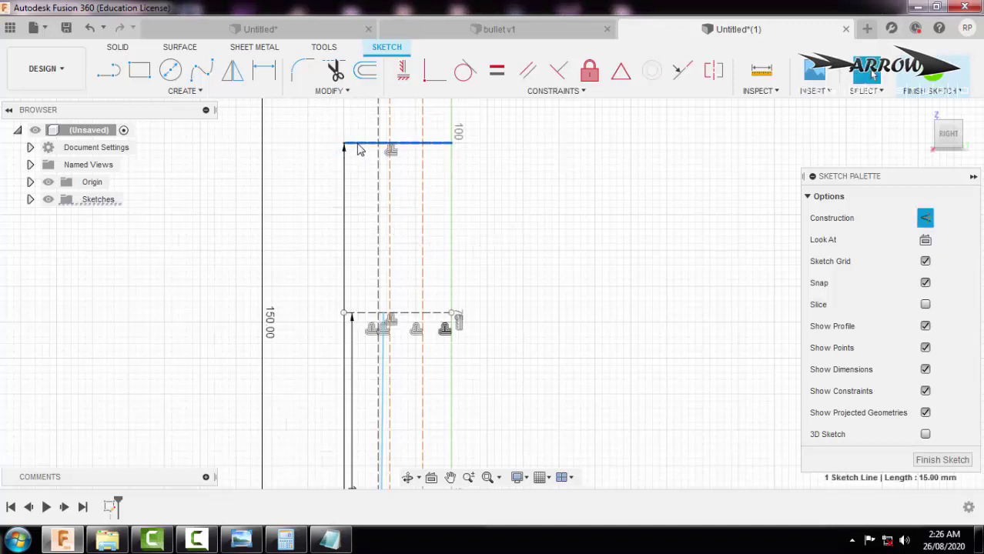
{"action": "key", "text": "o"}
{"action": "key", "text": "Escape"}
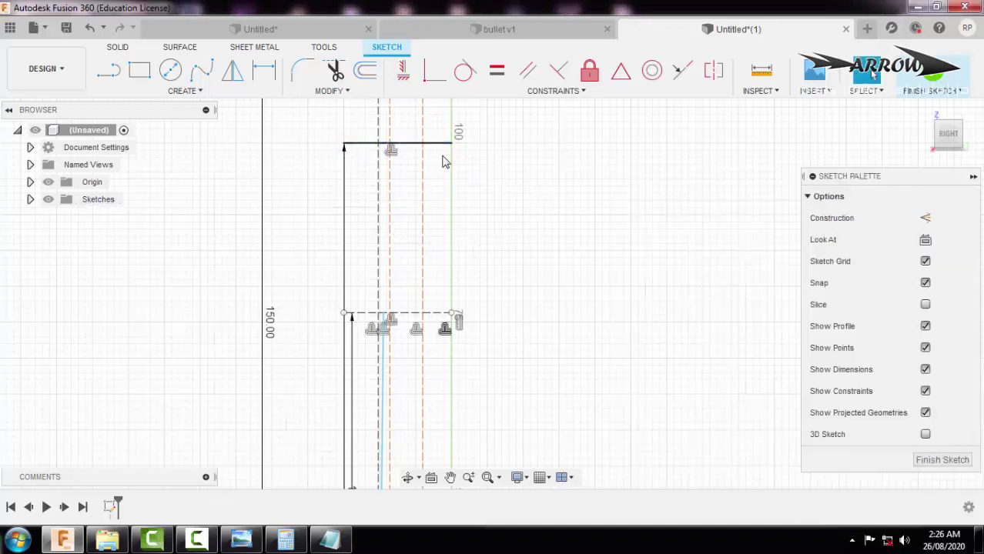
- Offset the 15 mm top line 16.10 mm downward
{"action": "left_click", "coordinate": [429, 145]}
{"action": "key", "text": "o"}
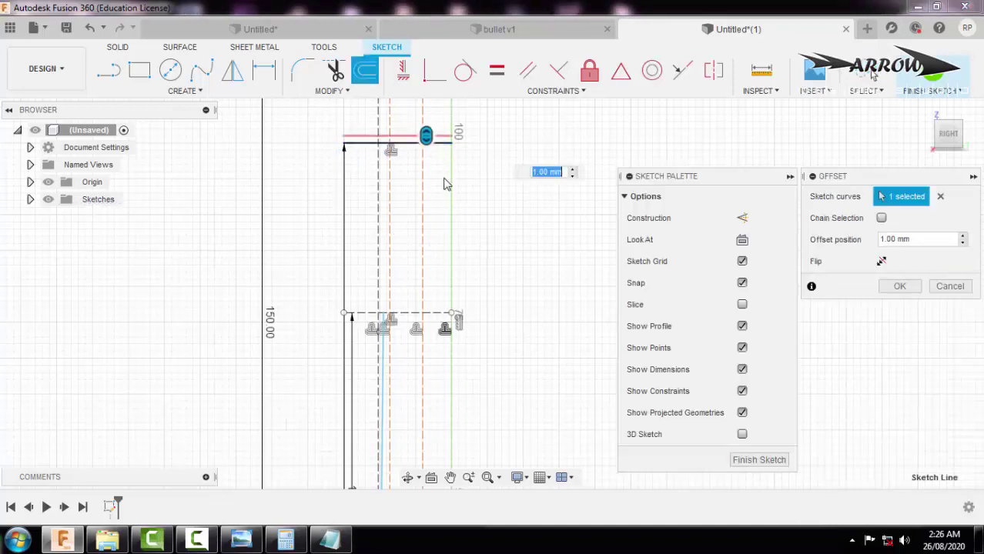
{"action": "left_click_drag", "start_coordinate": [427, 133], "coordinate": [428, 186]}
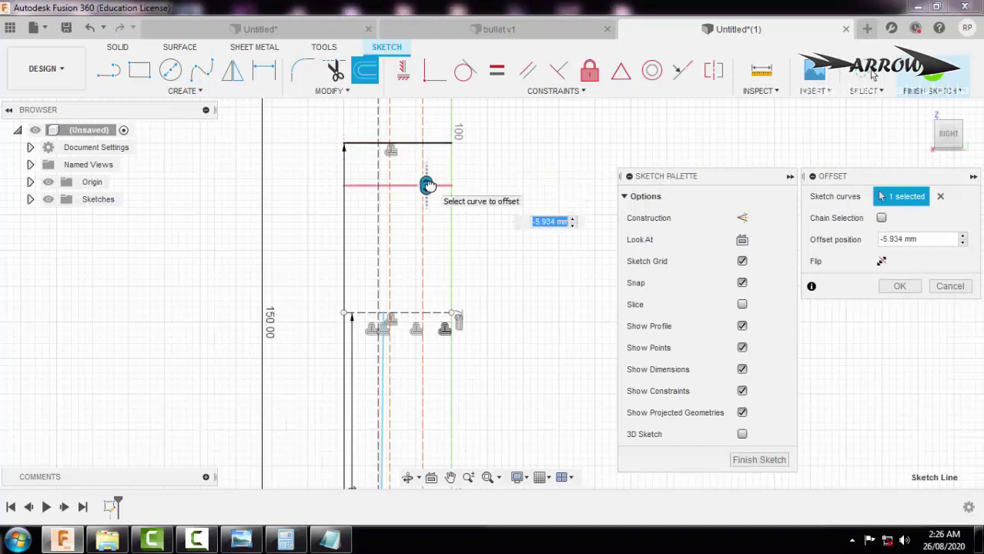
{"action": "type", "text": "-16"}
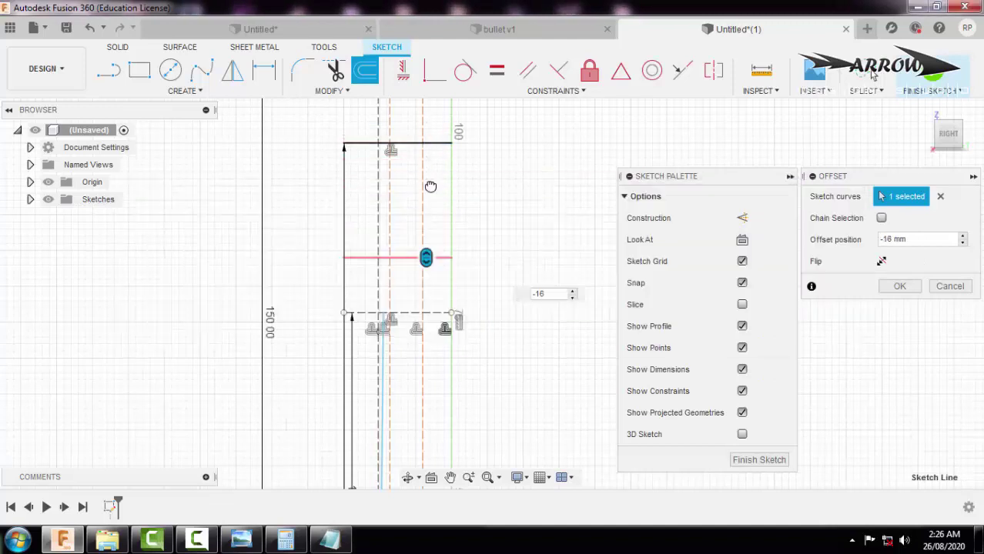
{"action": "key", "text": "alt+Tab"}
{"action": "key", "text": "alt+Tab"}
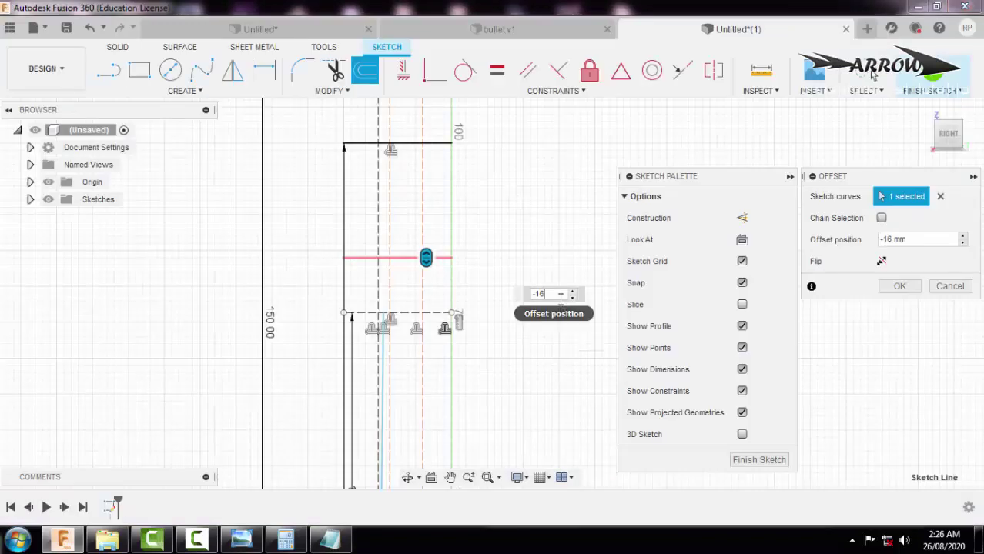
{"action": "key", "text": "Return"}
- Set both the new offset line and the top line to construction geometry
{"action": "left_click", "coordinate": [445, 261]}
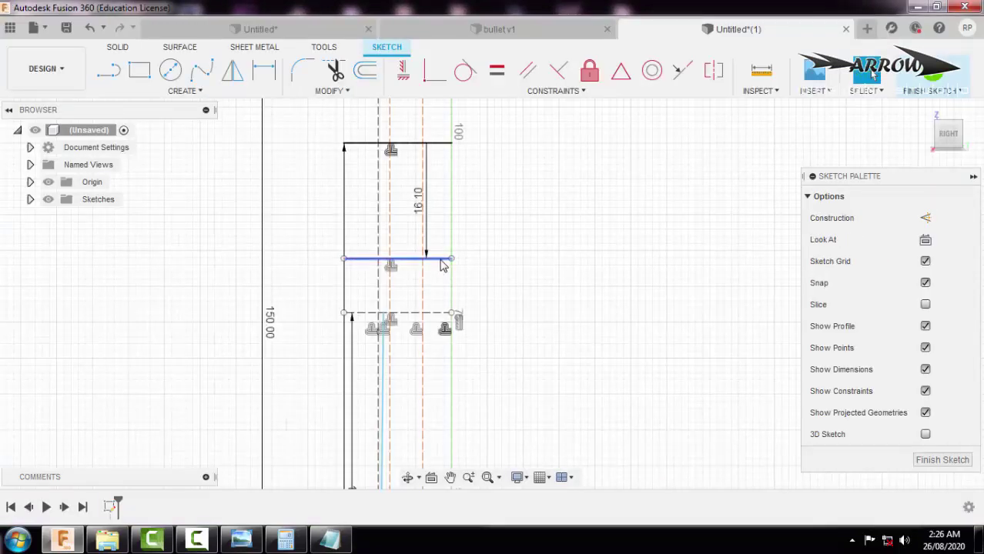
{"action": "left_click", "coordinate": [926, 218]}
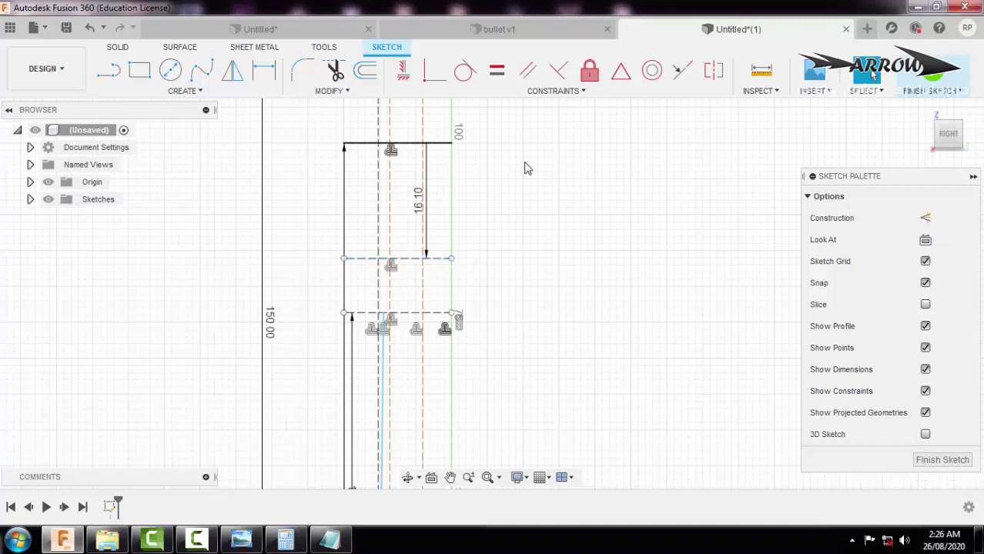
{"action": "left_click", "coordinate": [441, 144]}
{"action": "key", "text": "Escape"}
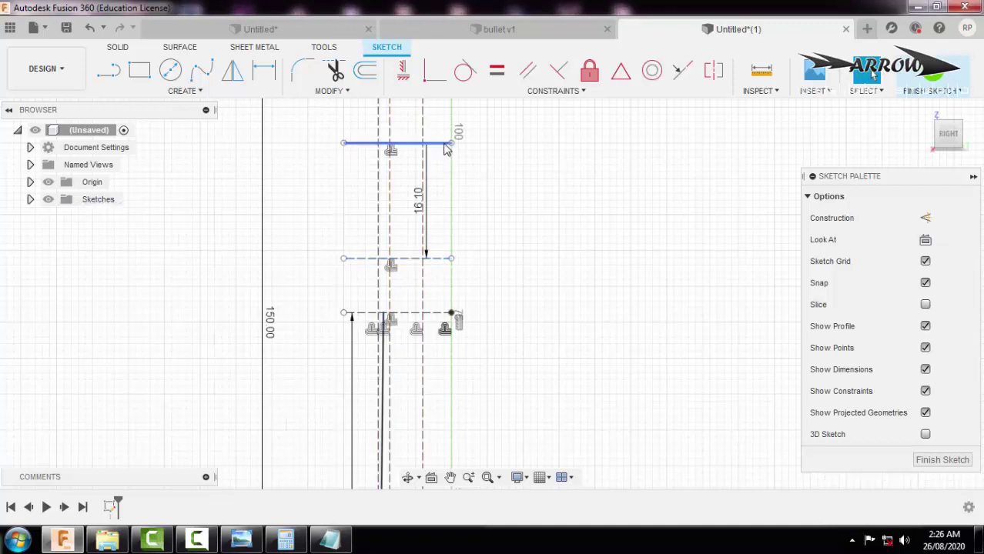
{"action": "left_click", "coordinate": [444, 145]}
{"action": "left_click", "coordinate": [924, 217]}
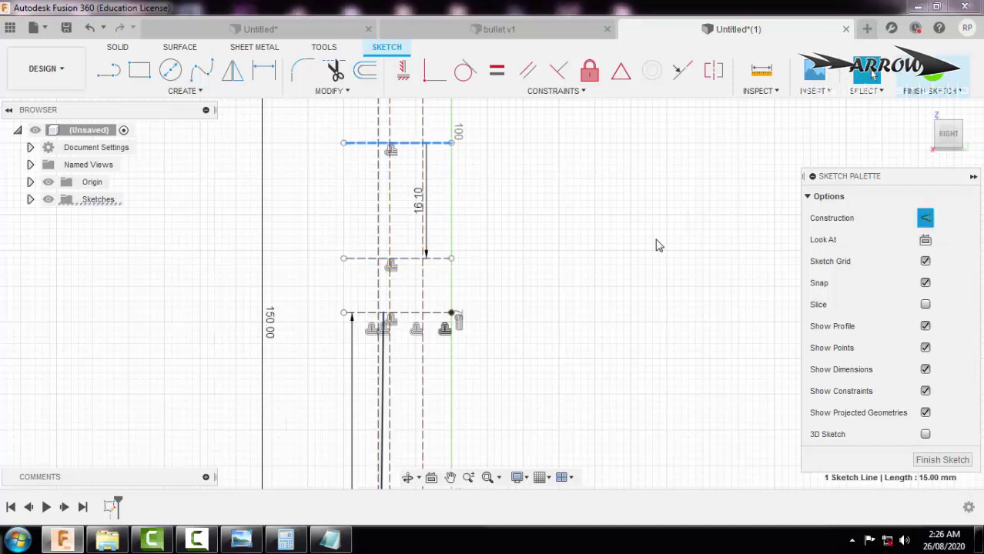
{"action": "middle_click_drag", "start_coordinate": [606, 271], "coordinate": [576, 251]}
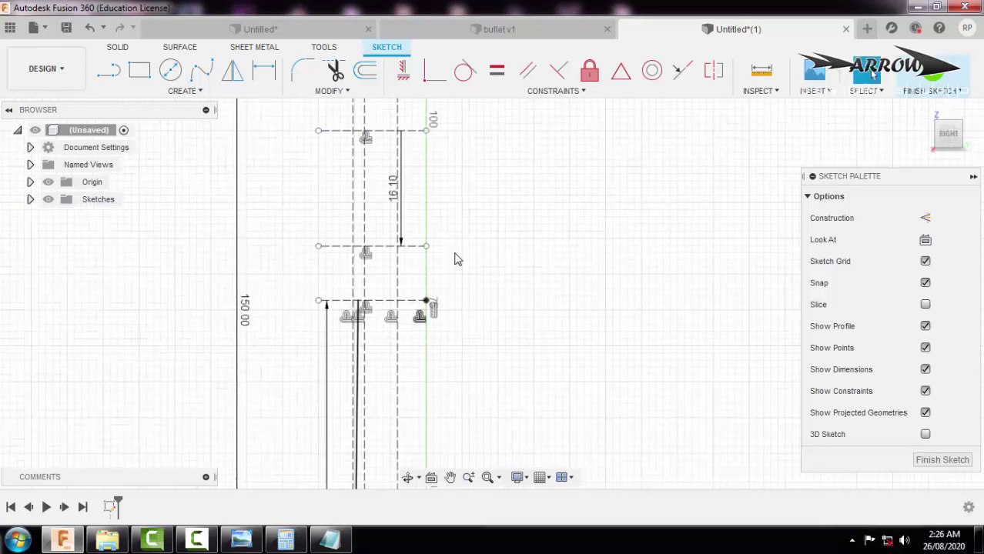
{"action": "key", "text": "alt+Tab"}
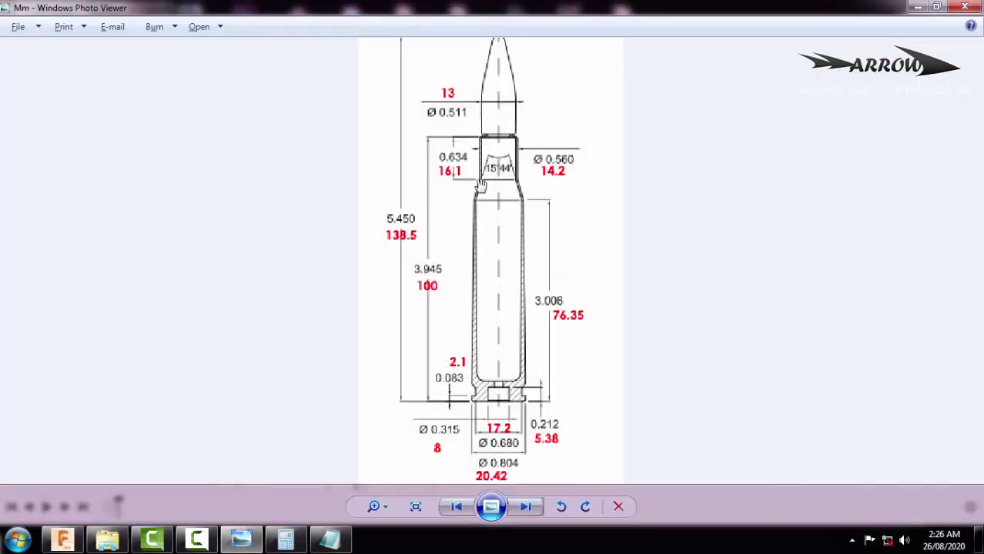
- Look up the 14.2 mm neck diameter on the cartridge reference drawing
{"action": "key", "text": "alt+Tab"}
{"action": "key", "text": "alt+Tab"}
{"action": "key", "text": "alt+Tab"}
{"action": "middle_click_drag", "start_coordinate": [346, 223], "coordinate": [344, 316]}
{"action": "scroll", "coordinate": [359, 343], "scroll_direction": "down", "scroll_amount": 3}
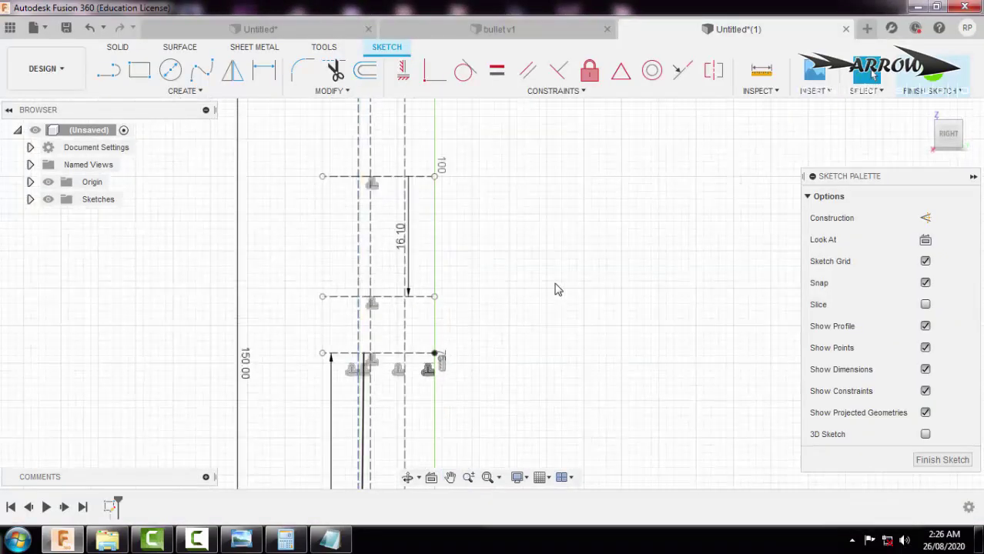
{"action": "key", "text": "alt+Tab"}
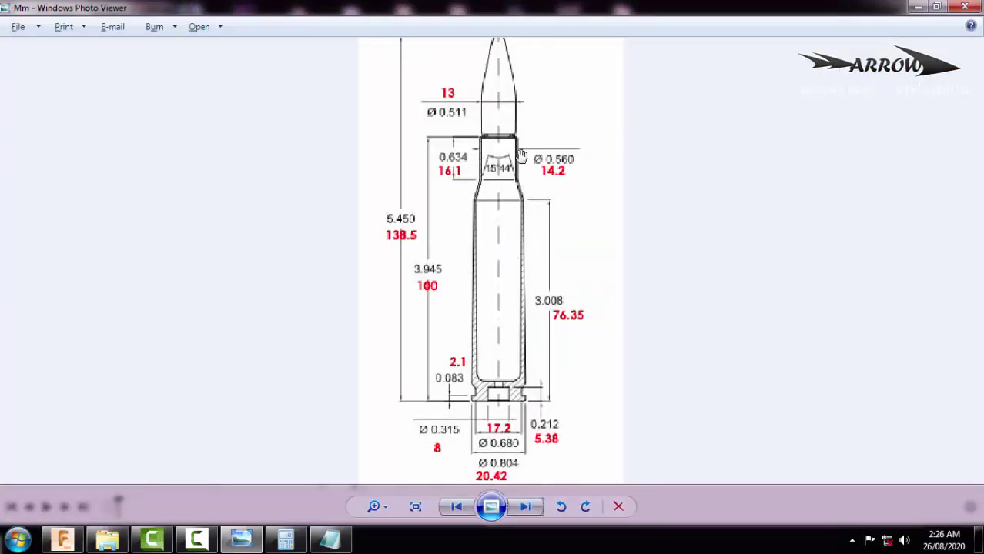
{"action": "key", "text": "alt+Tab"}
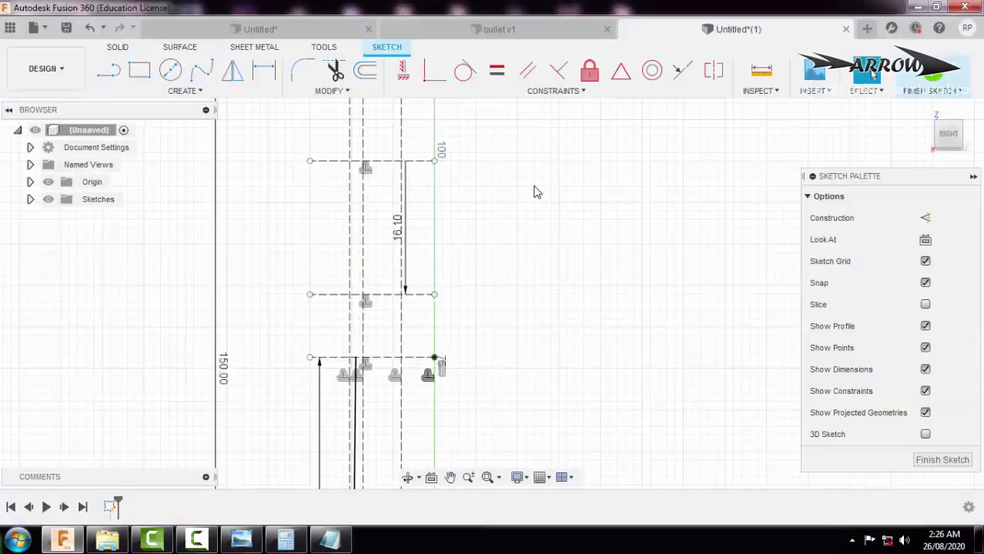
- Offset the vertical reference line by -14.2/2 (7.10 mm) and make it construction geometry
{"action": "left_click", "coordinate": [435, 254]}
{"action": "type", "text": "o"}
{"action": "type", "text": "-"}
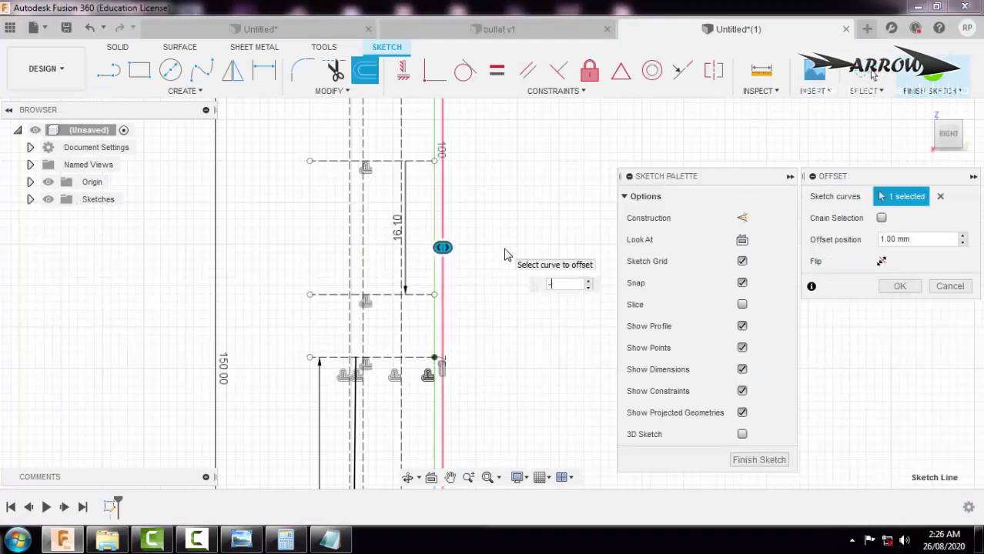
{"action": "type", "text": "14.2/2"}
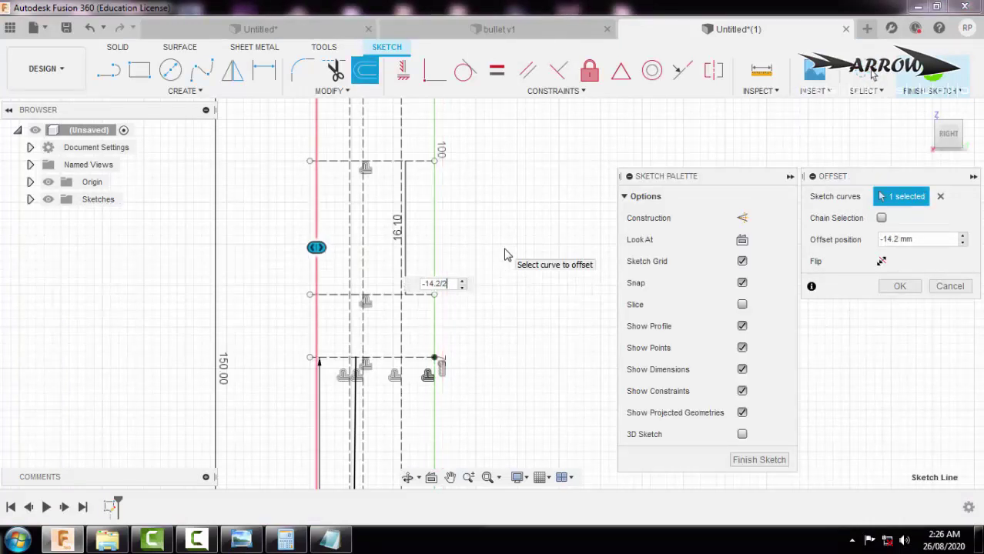
{"action": "key", "text": "Return"}
{"action": "left_click", "coordinate": [377, 268]}
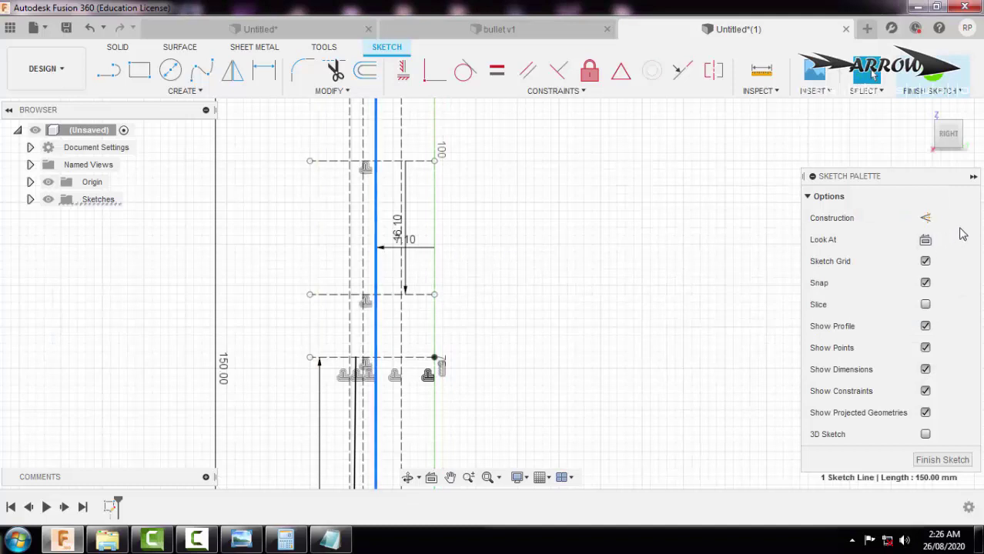
{"action": "key", "text": "x"}
{"action": "middle_click_drag", "start_coordinate": [538, 264], "coordinate": [544, 275]}
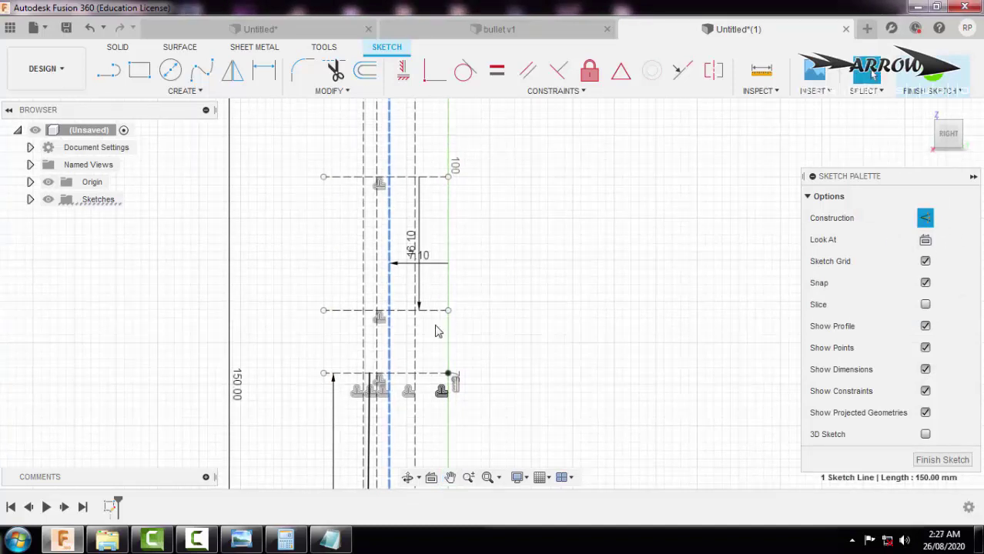
- Draw the angled shoulder line from the lower dashed line to the middle dashed line, using the 20.4216 calculator value
{"action": "key", "text": "l"}
{"action": "left_click", "coordinate": [377, 376]}
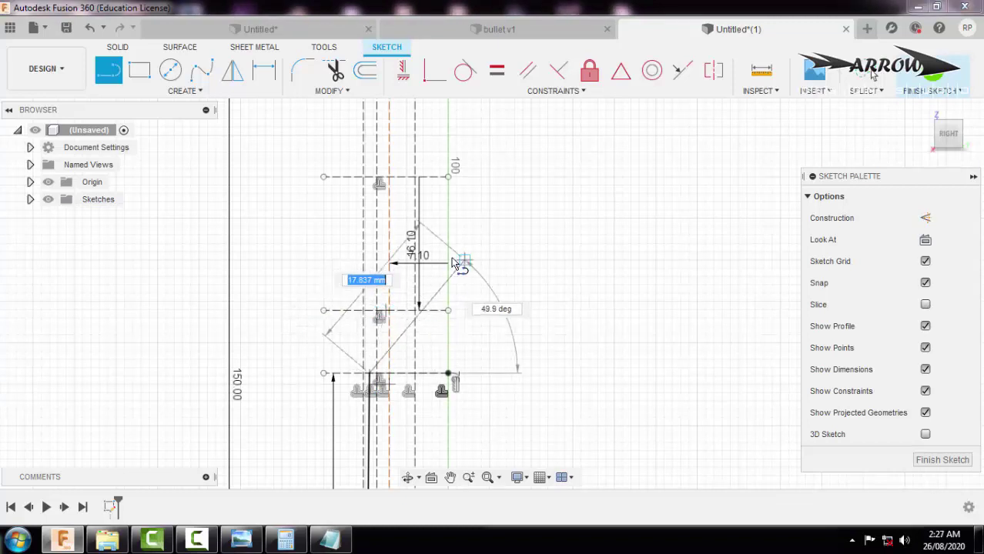
{"action": "key", "text": "alt+Tab"}
{"action": "key", "text": "alt+Tab"}
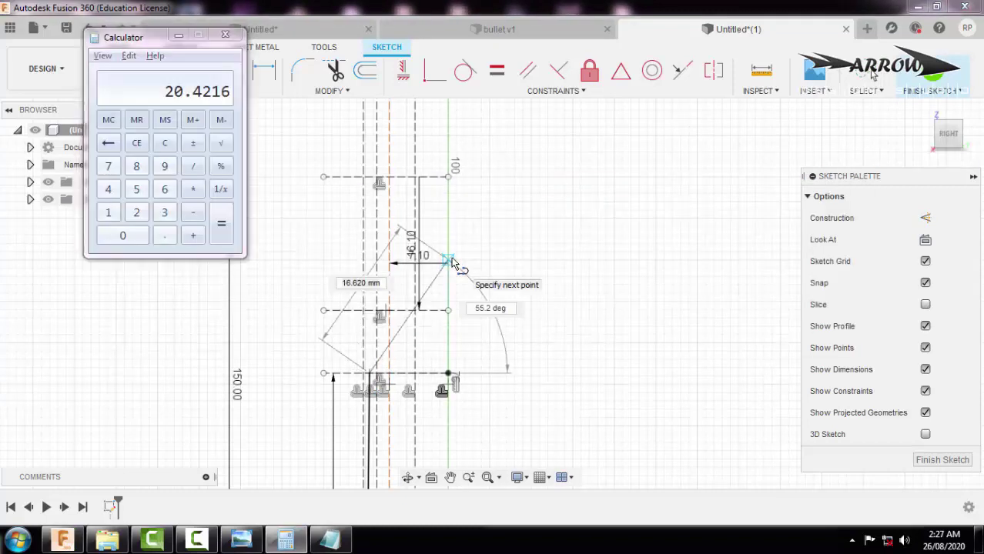
{"action": "key", "text": "alt+Tab"}
{"action": "key", "text": "alt+Tab"}
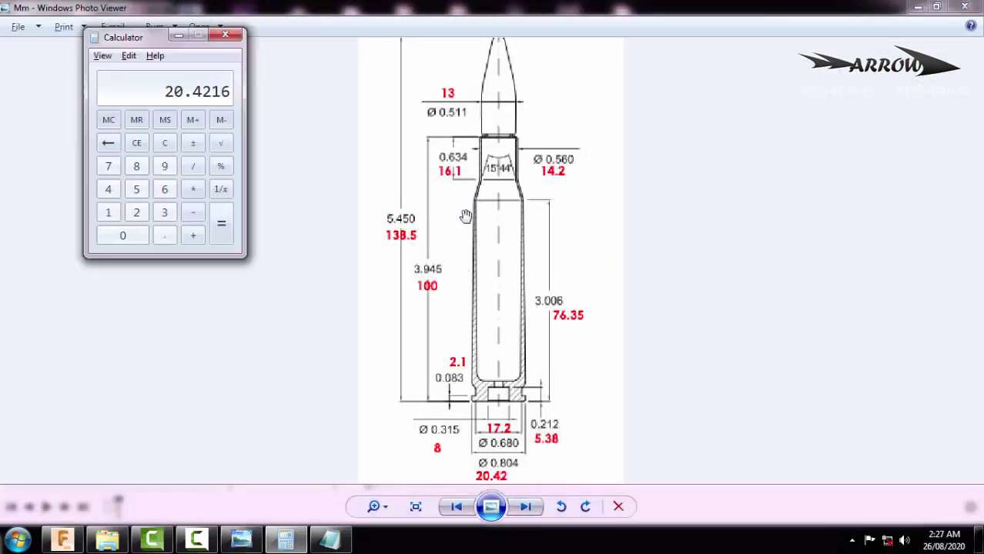
{"action": "key", "text": "alt+Tab"}
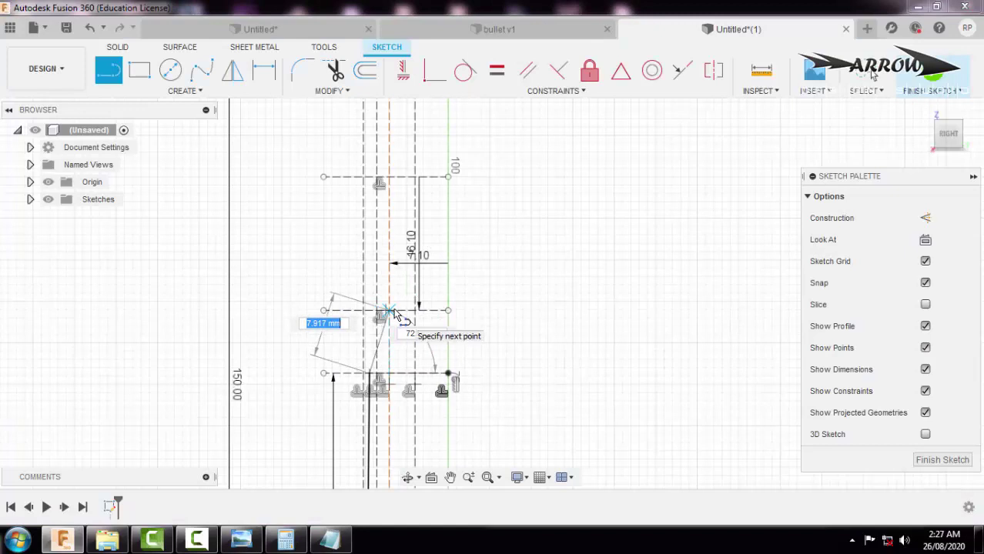
{"action": "left_click", "coordinate": [392, 312]}
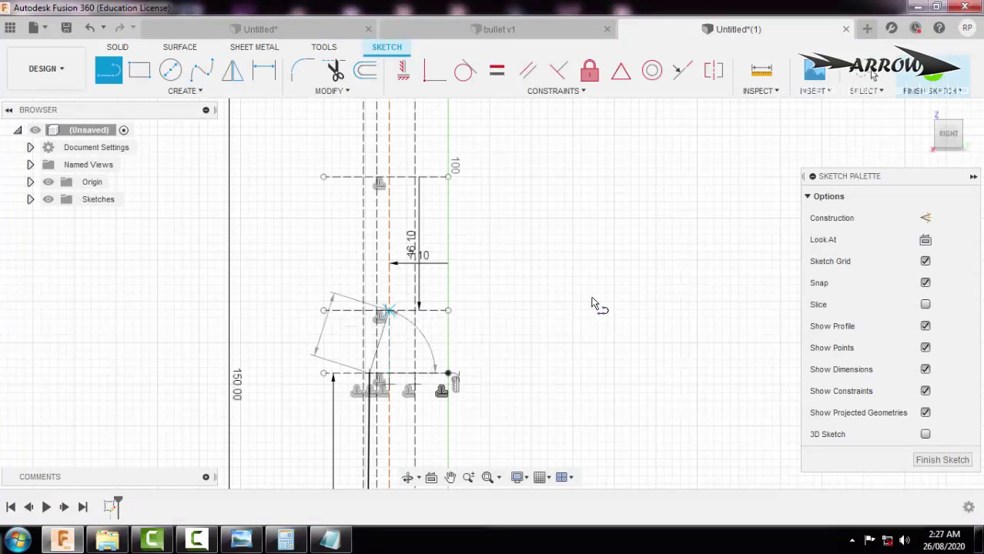
{"action": "key", "text": "Escape"}
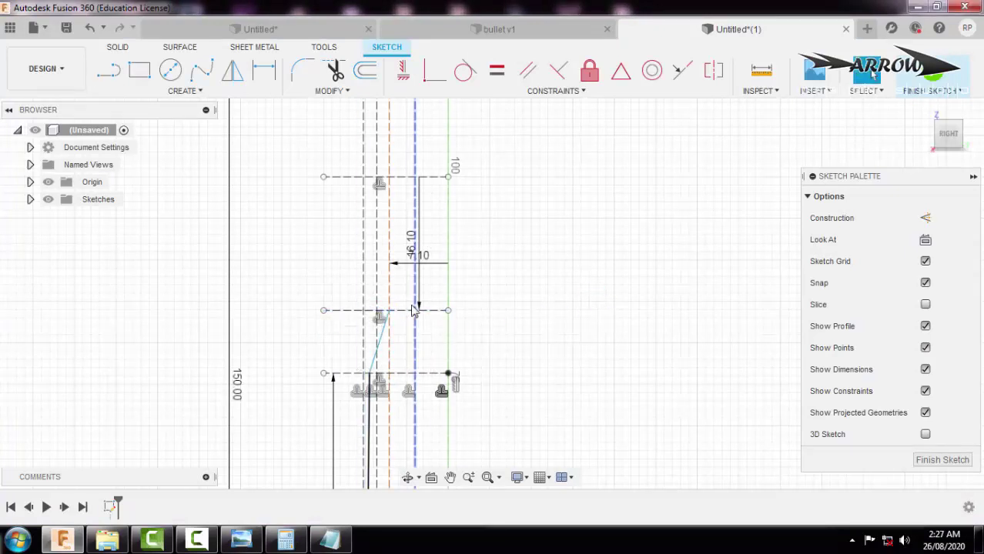
{"action": "key", "text": "alt+Tab"}
{"action": "left_click", "coordinate": [474, 188]}
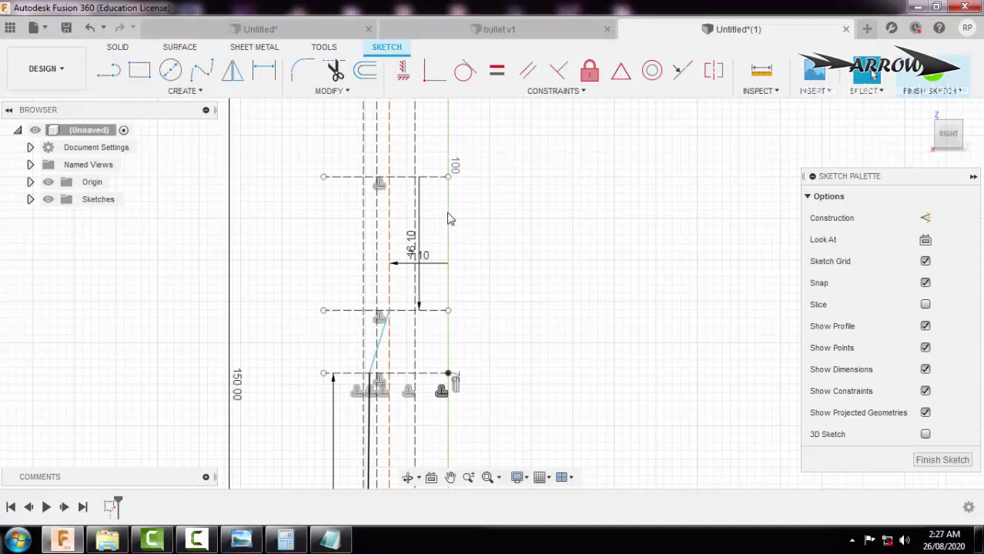
- Draw the 16.10 mm neck line up from the shoulder's top, then select the neck and shoulder lines
{"action": "key", "text": "l"}
{"action": "left_click", "coordinate": [389, 312]}
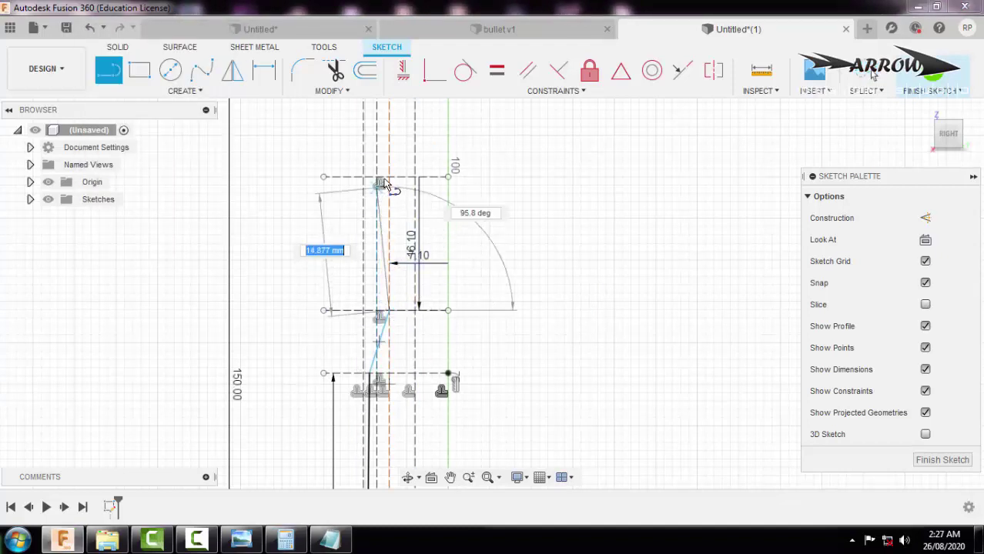
{"action": "scroll", "coordinate": [389, 181], "scroll_direction": "up", "scroll_amount": 5}
{"action": "scroll", "coordinate": [391, 181], "scroll_direction": "up", "scroll_amount": 2}
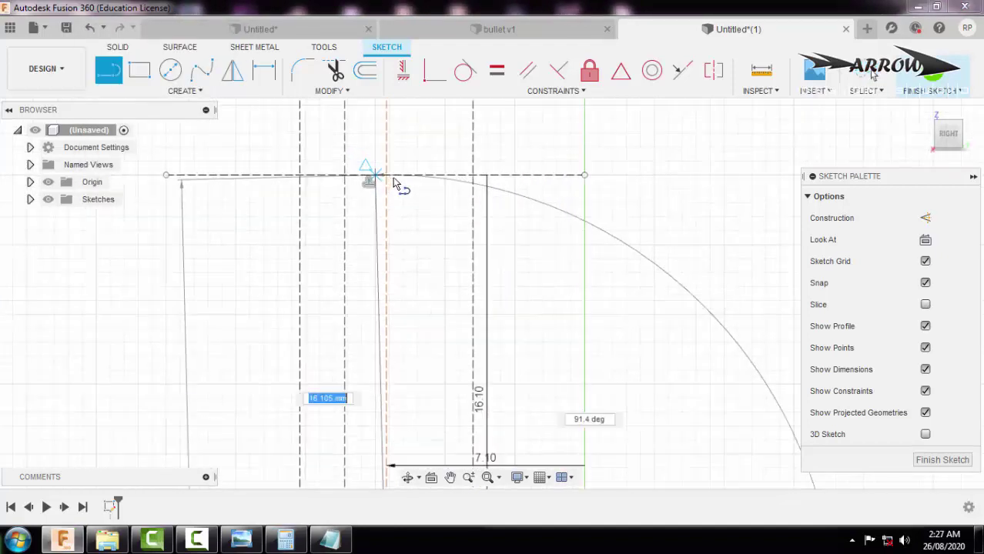
{"action": "key", "text": "Return"}
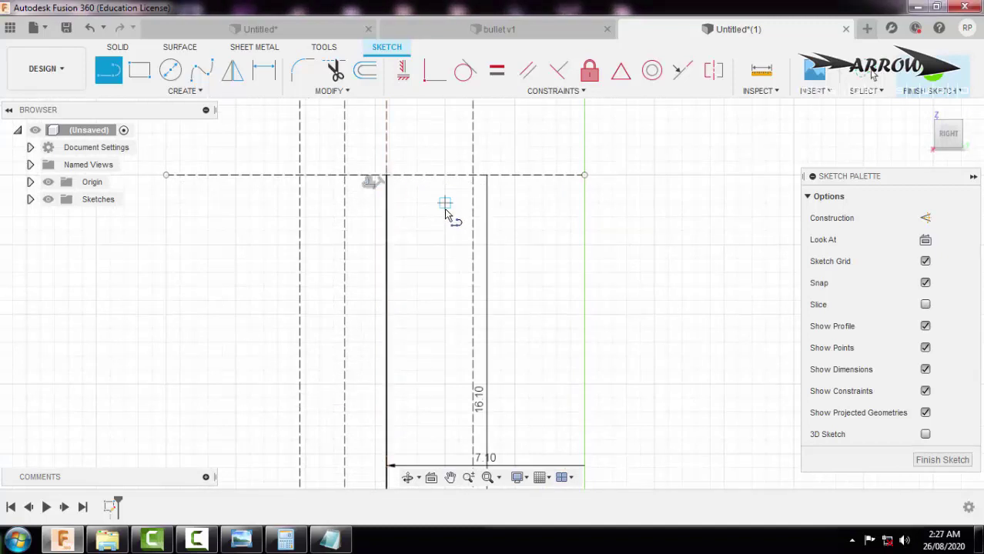
{"action": "key", "text": "Escape"}
{"action": "scroll", "coordinate": [450, 220], "scroll_direction": "down", "scroll_amount": 5}
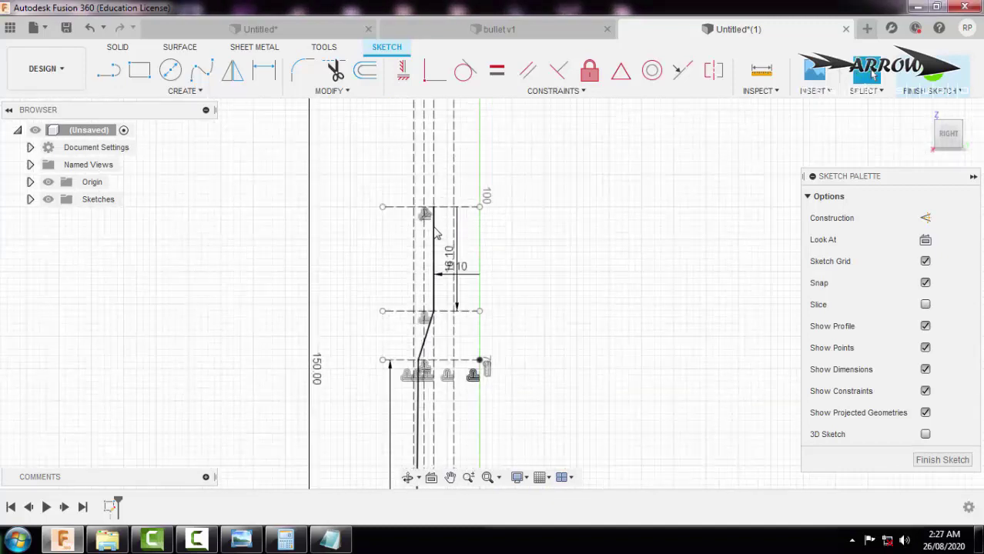
{"action": "left_click", "coordinate": [433, 233]}
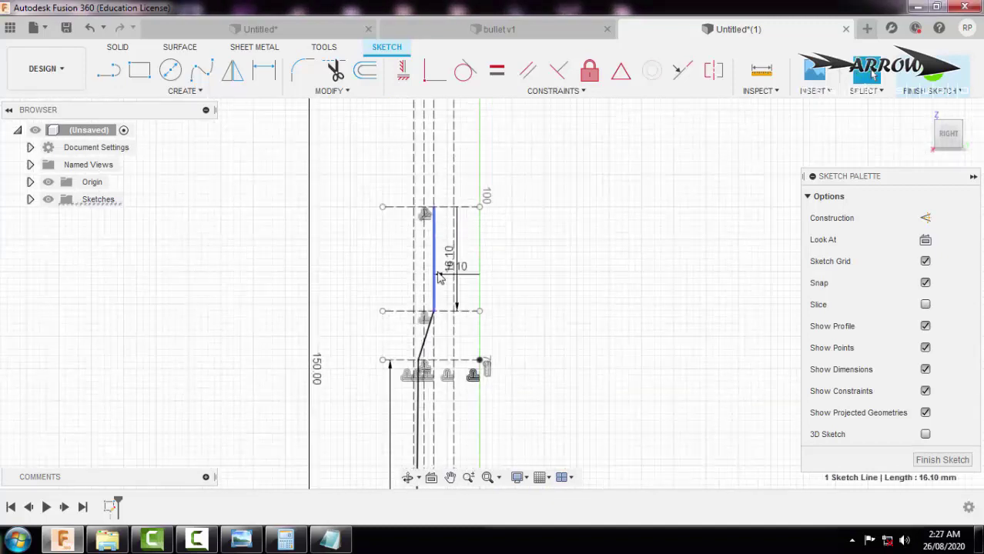
{"action": "left_click", "coordinate": [430, 342], "text": "shift"}
- Offset the selected neck and shoulder lines inward by 0.3 to form the inner wall
{"action": "scroll", "coordinate": [439, 338], "scroll_direction": "up", "scroll_amount": 1}
{"action": "key", "text": "o"}
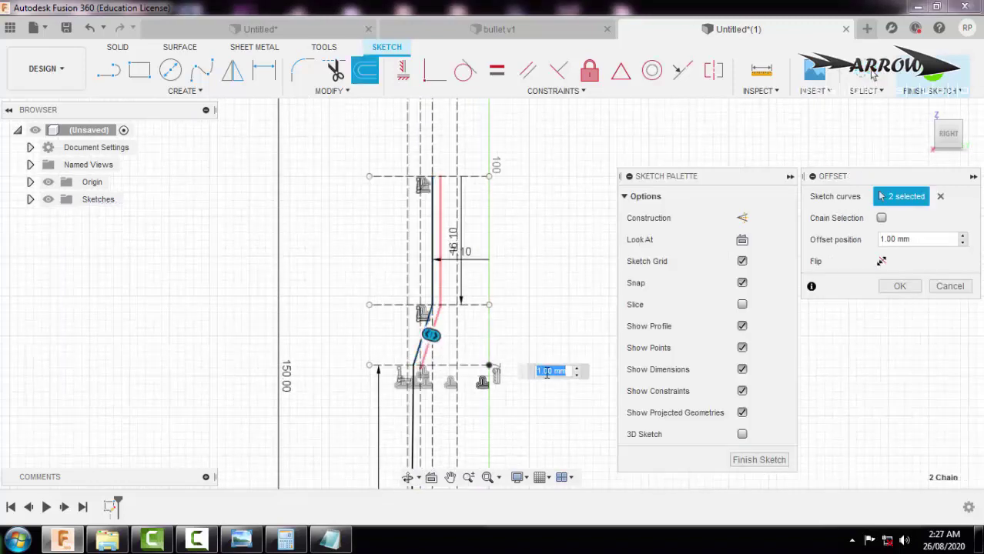
{"action": "type", "text": "0.3"}
{"action": "key", "text": "Return"}
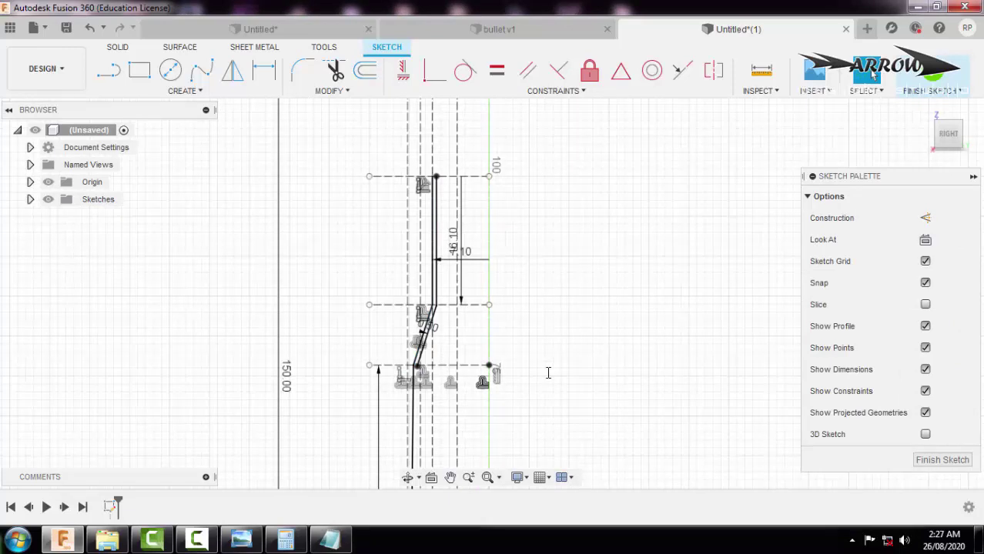
- Start the inner body wall line at the offset shoulder's lower endpoint
{"action": "key", "text": "l"}
{"action": "scroll", "coordinate": [389, 241], "scroll_direction": "up", "scroll_amount": 6}
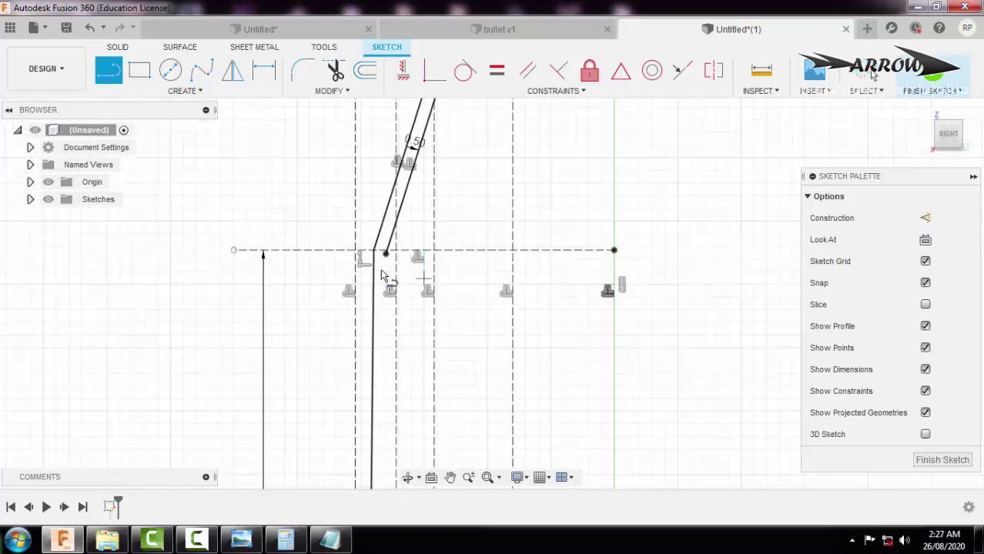
{"action": "left_click", "coordinate": [402, 239]}
{"action": "scroll", "coordinate": [402, 240], "scroll_direction": "down", "scroll_amount": 3}
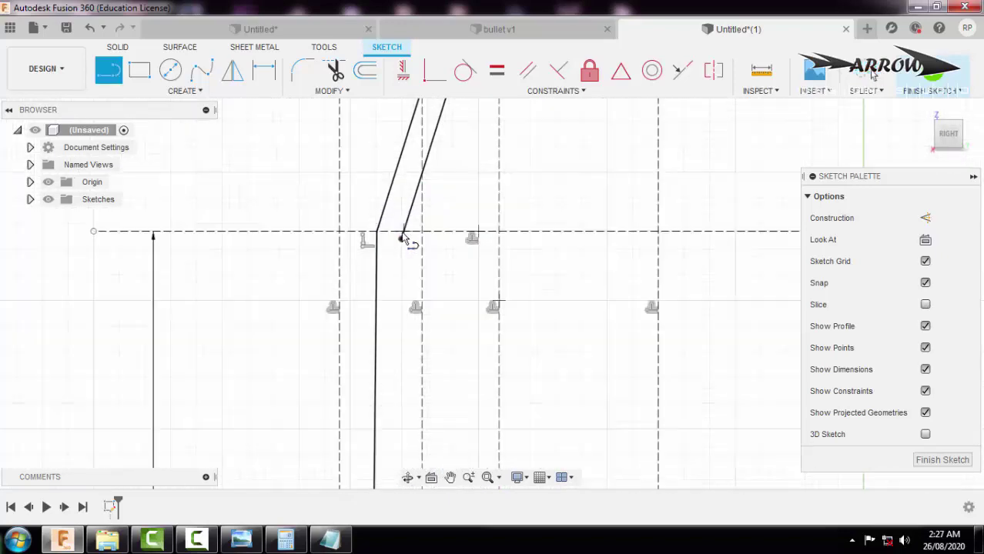
{"action": "scroll", "coordinate": [402, 239], "scroll_direction": "down", "scroll_amount": 5}
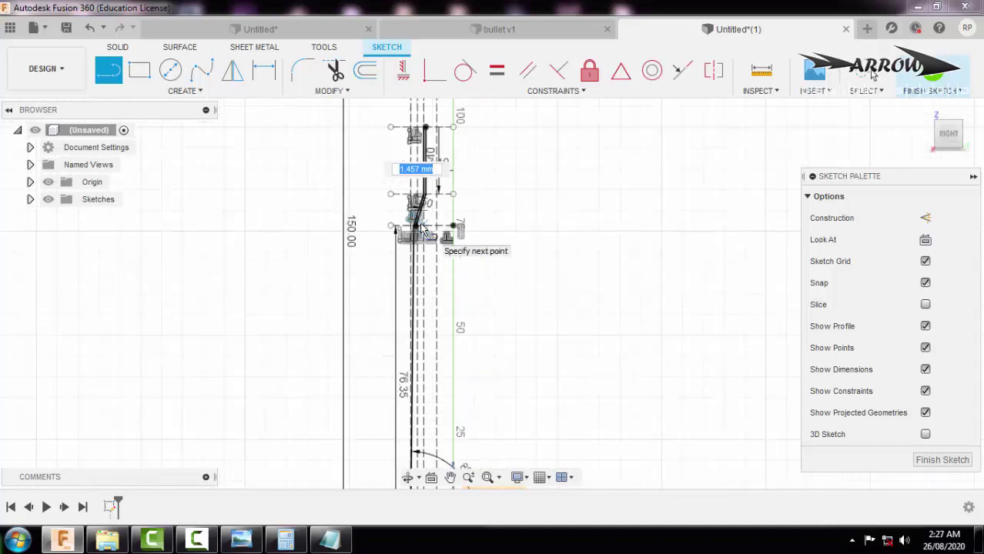
{"action": "scroll", "coordinate": [466, 362], "scroll_direction": "up", "scroll_amount": 6}
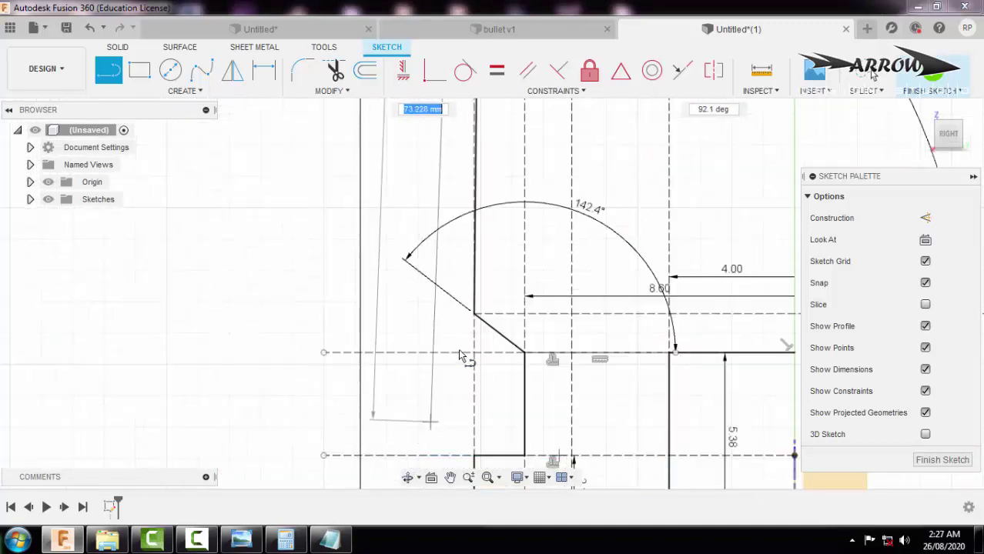
- Run the inner wall down to the base and across to the 4.00 edge
{"action": "left_click", "coordinate": [514, 281]}
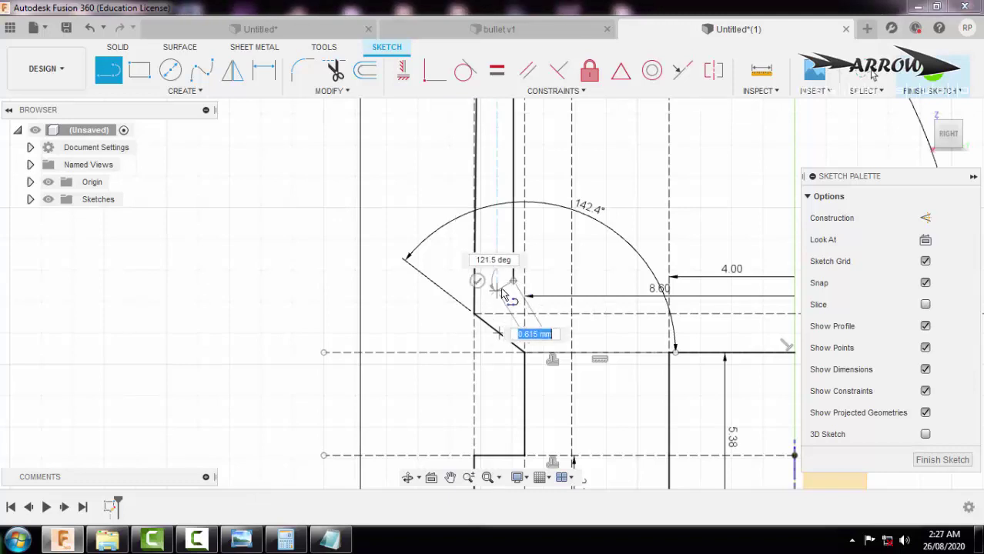
{"action": "scroll", "coordinate": [502, 294], "scroll_direction": "down", "scroll_amount": 3}
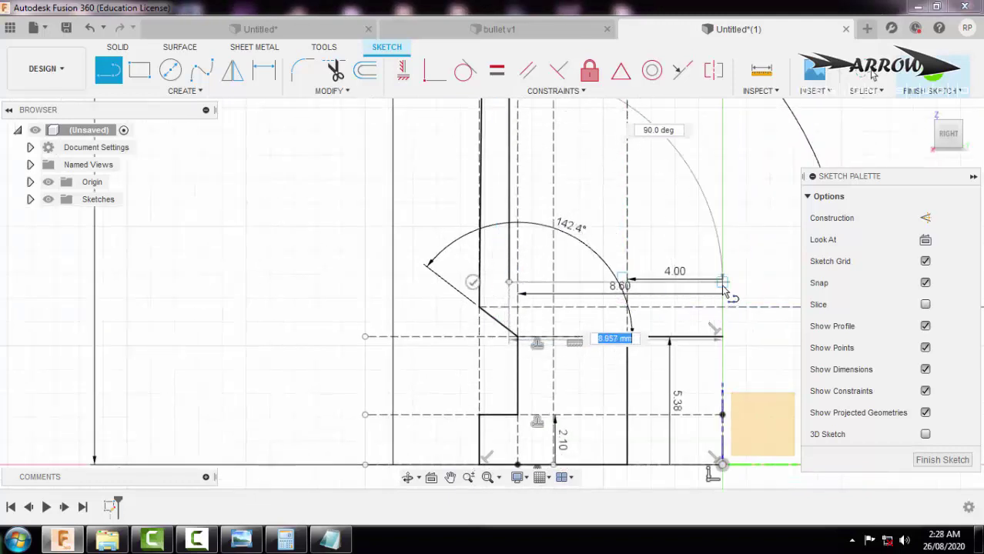
{"action": "left_click", "coordinate": [724, 291]}
{"action": "key", "text": "Escape"}
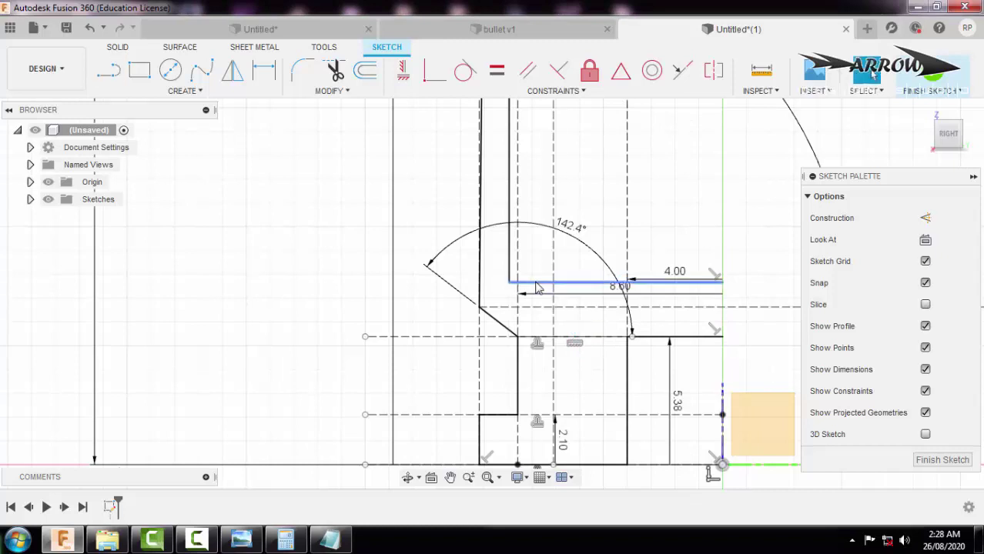
- Round the inner base corner with a 4.00 mm fillet
{"action": "left_click", "coordinate": [302, 71]}
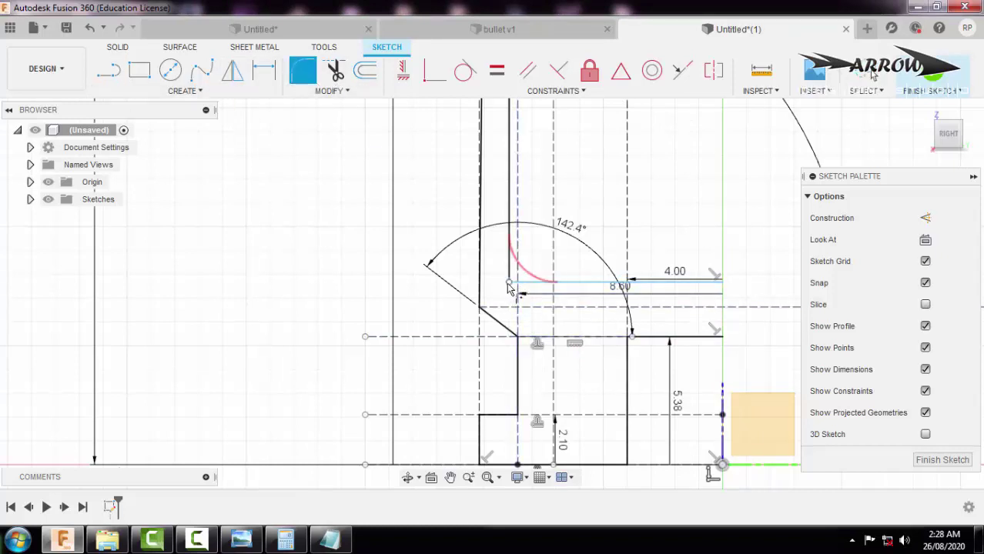
{"action": "left_click", "coordinate": [508, 285]}
{"action": "left_click_drag", "start_coordinate": [512, 280], "coordinate": [529, 266]}
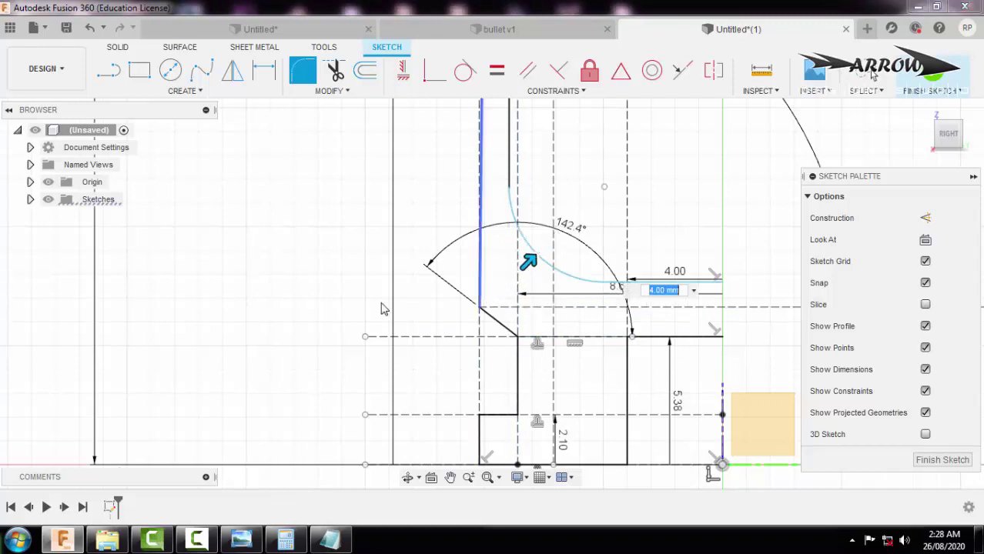
{"action": "key", "text": "Return"}
- After checking the reference drawing, draw a vertical line from the 4.00 endpoint to the lower corner
{"action": "key", "text": "alt+Tab"}
{"action": "key", "text": "alt+Tab"}
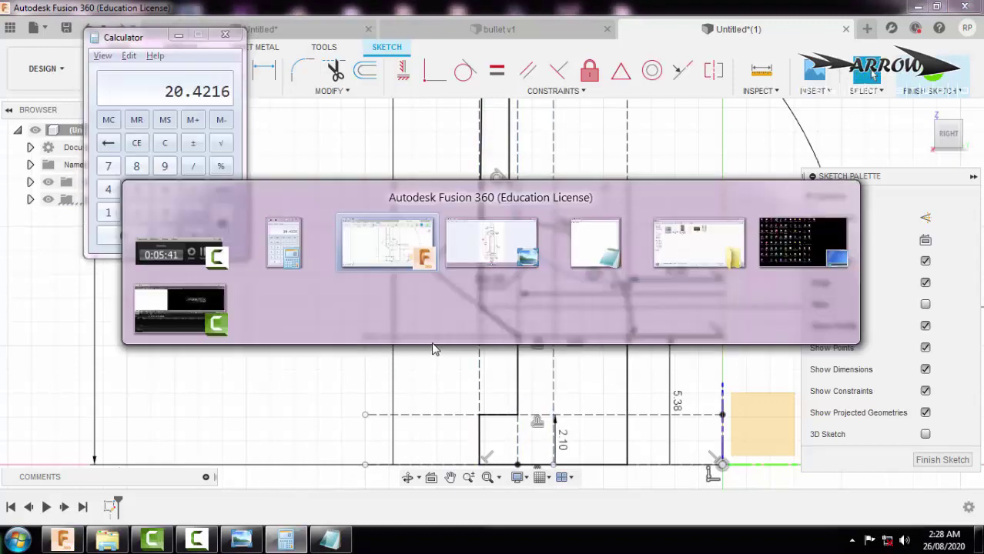
{"action": "left_click", "coordinate": [241, 539]}
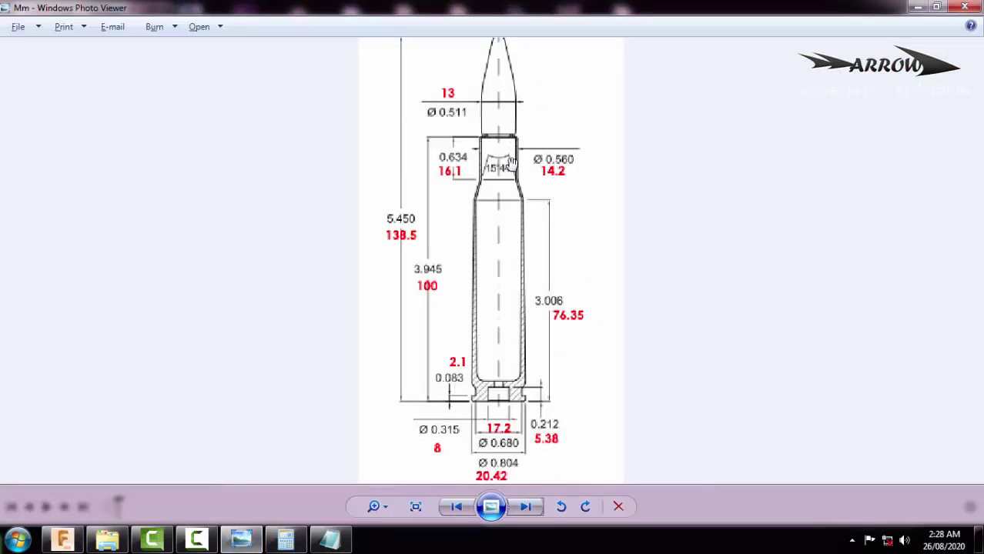
{"action": "key", "text": "alt+Tab"}
{"action": "scroll", "coordinate": [558, 269], "scroll_direction": "down", "scroll_amount": 3}
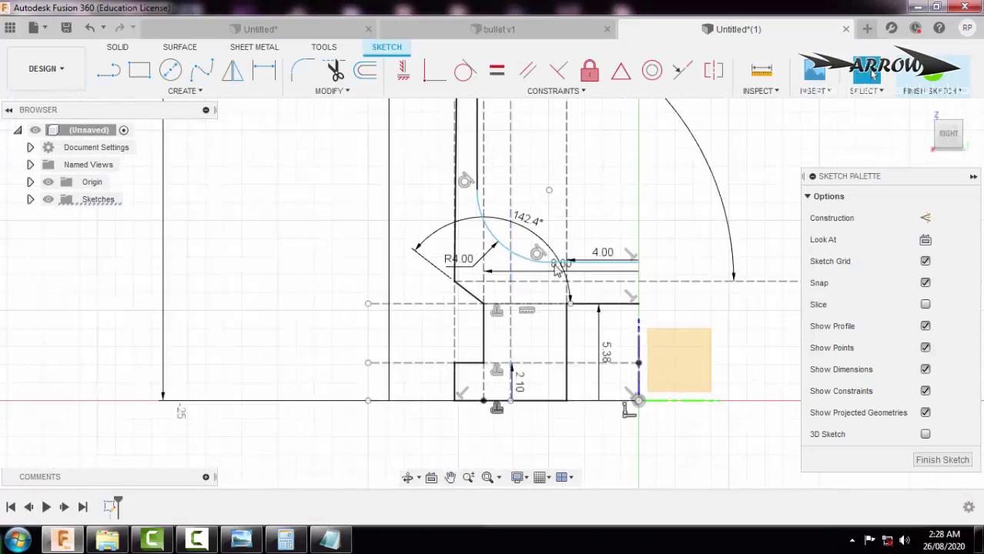
{"action": "scroll", "coordinate": [557, 269], "scroll_direction": "up", "scroll_amount": 5}
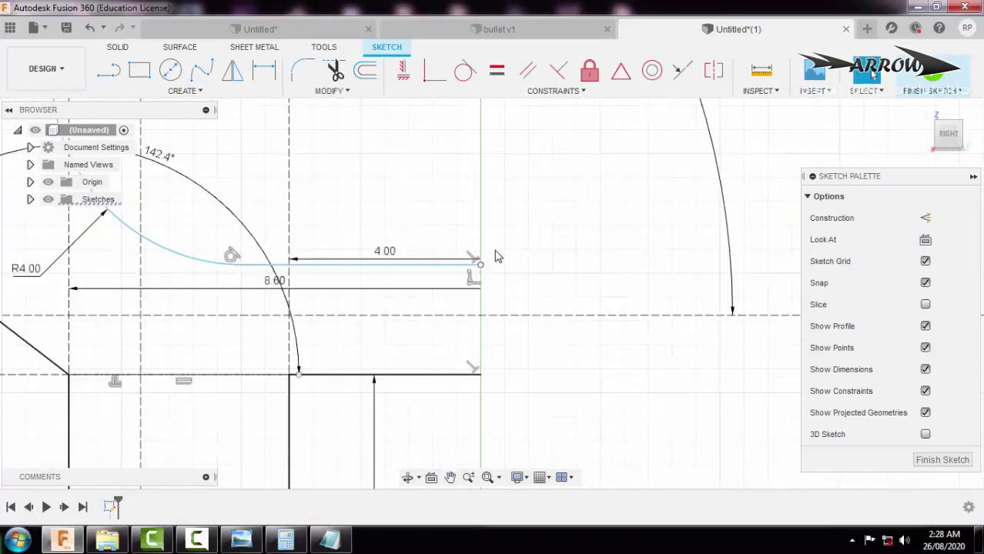
{"action": "key", "text": "l"}
{"action": "left_click", "coordinate": [479, 265]}
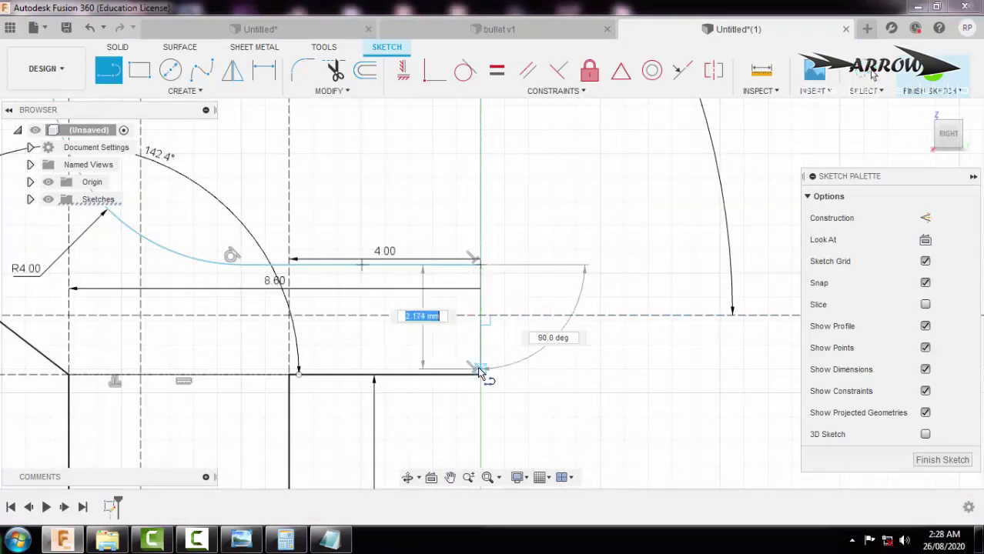
{"action": "left_click", "coordinate": [478, 371]}
{"action": "key", "text": "Escape"}
{"action": "scroll", "coordinate": [529, 366], "scroll_direction": "down", "scroll_amount": 3}
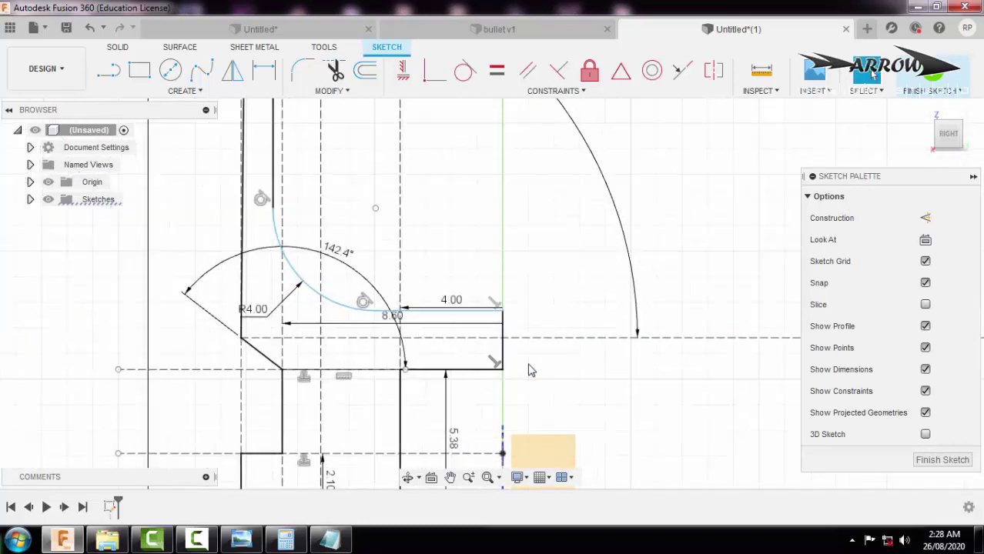
{"action": "scroll", "coordinate": [528, 370], "scroll_direction": "down", "scroll_amount": 8}
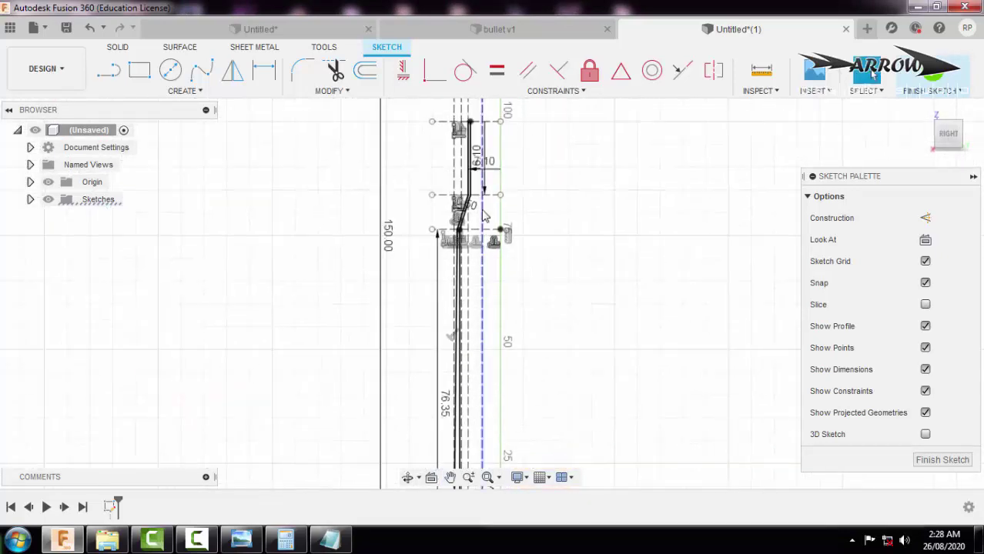
- Draw a line across the top of the neck to cap the outline
{"action": "scroll", "coordinate": [470, 221], "scroll_direction": "up", "scroll_amount": 10}
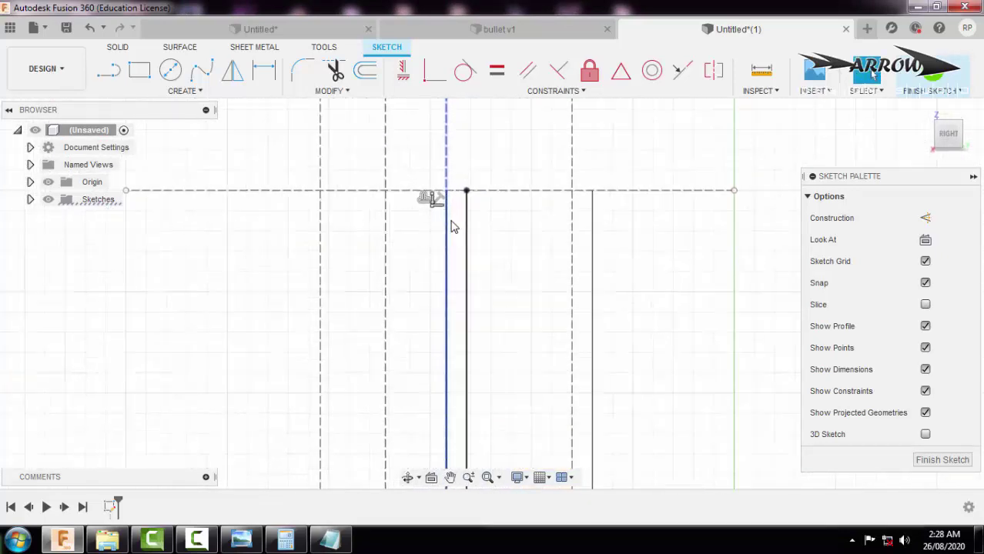
{"action": "scroll", "coordinate": [453, 227], "scroll_direction": "up", "scroll_amount": 3}
{"action": "key", "text": "l"}
{"action": "left_click", "coordinate": [443, 168]}
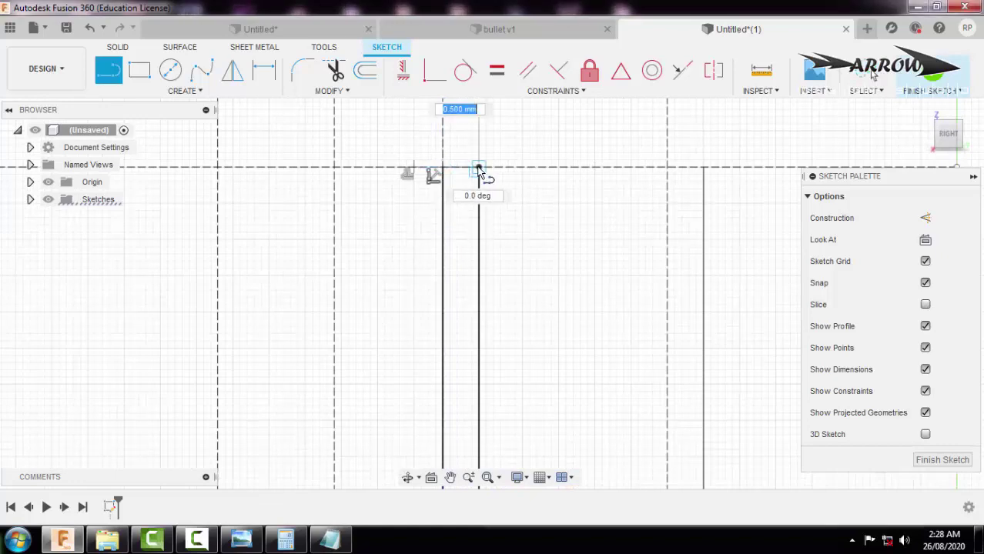
{"action": "left_click", "coordinate": [478, 167]}
{"action": "key", "text": "Escape"}
- Verify the case outline selects as one closed profile, then clear the selection and return to the drawing
{"action": "left_click", "coordinate": [465, 272]}
{"action": "scroll", "coordinate": [456, 209], "scroll_direction": "down", "scroll_amount": 5}
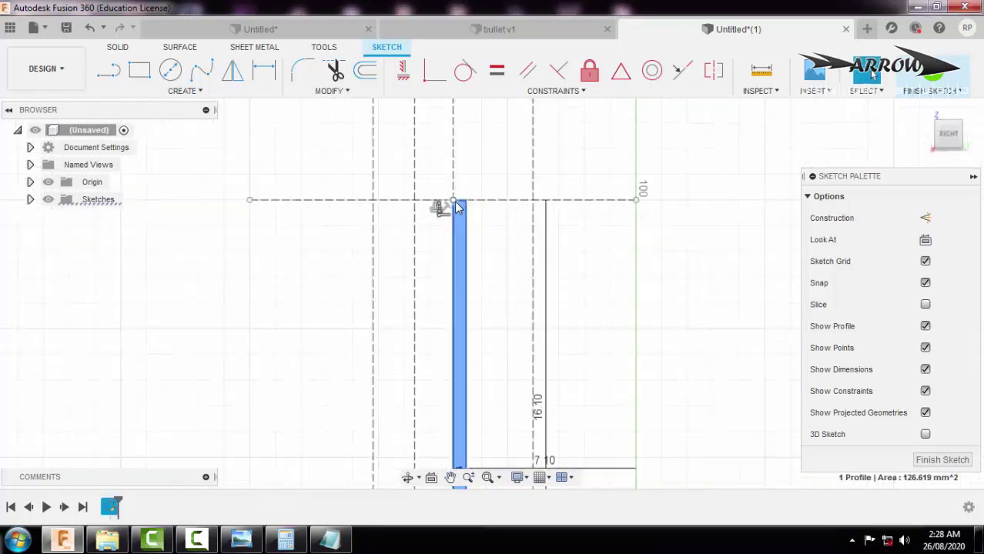
{"action": "scroll", "coordinate": [457, 207], "scroll_direction": "down", "scroll_amount": 2}
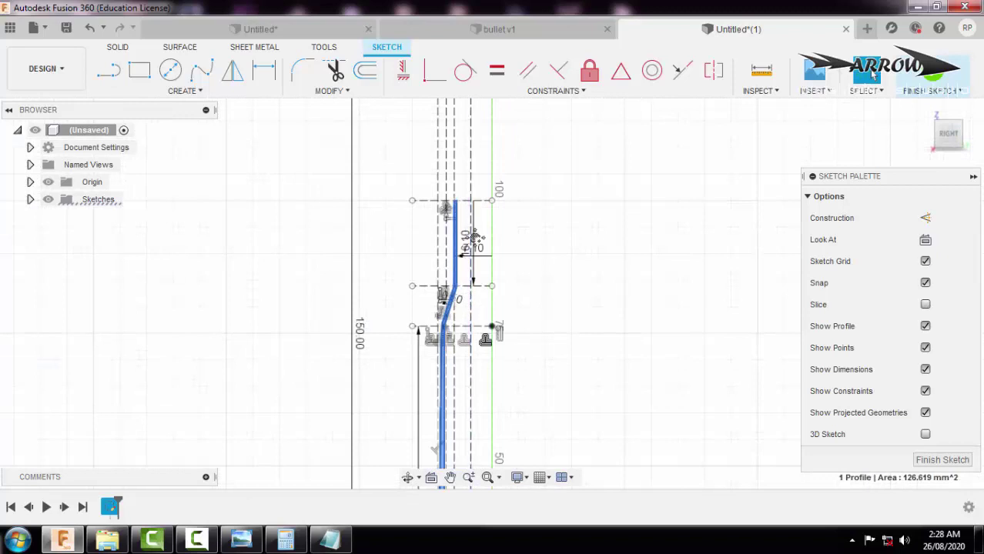
{"action": "middle_click_drag", "start_coordinate": [473, 234], "coordinate": [466, 160]}
{"action": "middle_click_drag", "start_coordinate": [497, 315], "coordinate": [496, 183]}
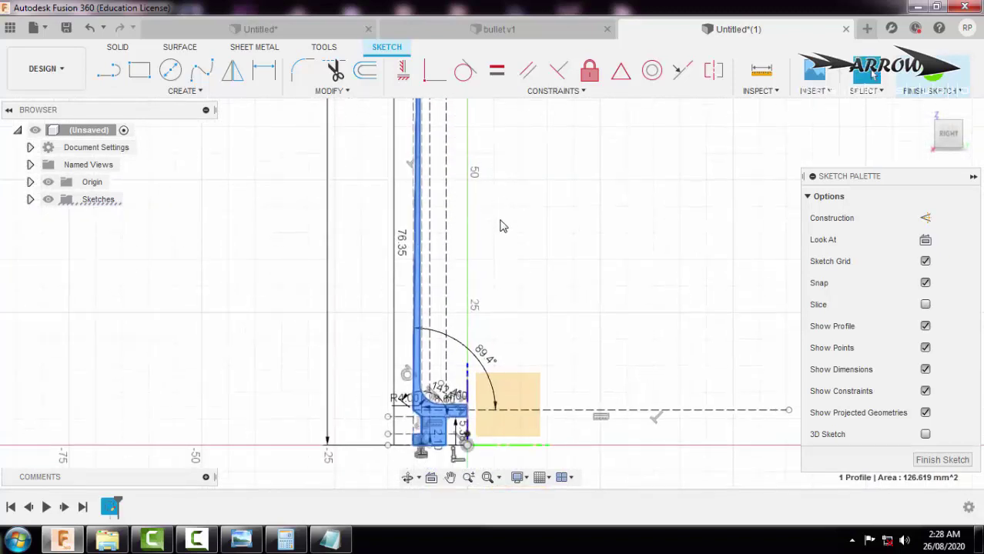
{"action": "scroll", "coordinate": [501, 247], "scroll_direction": "down", "scroll_amount": 3}
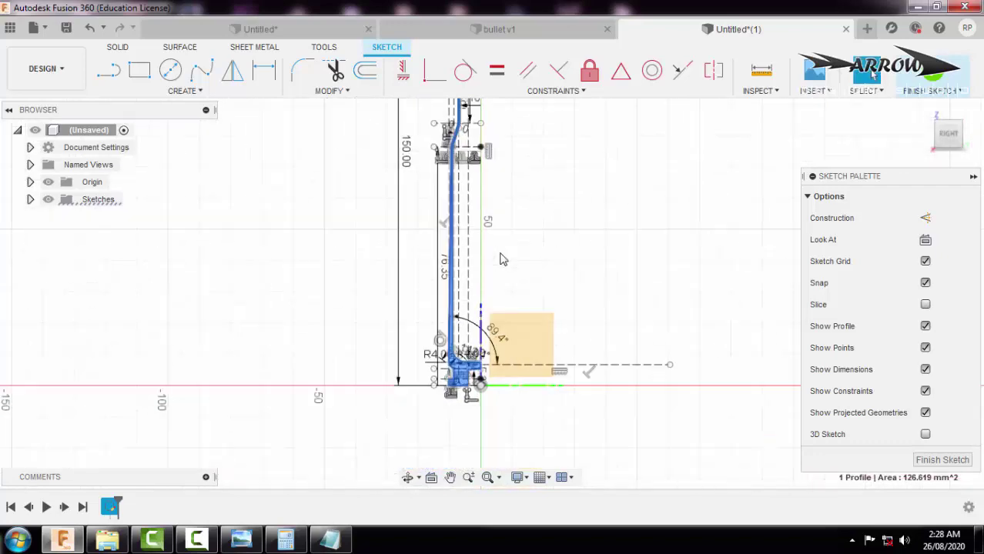
{"action": "mouse_move", "coordinate": [503, 246]}
{"action": "middle_mouse_down"}
{"action": "mouse_move", "coordinate": [499, 273]}
{"action": "mouse_move", "coordinate": [521, 219]}
{"action": "mouse_move", "coordinate": [522, 243]}
{"action": "middle_mouse_up"}
{"action": "scroll", "coordinate": [495, 285], "scroll_direction": "up", "scroll_amount": 2}
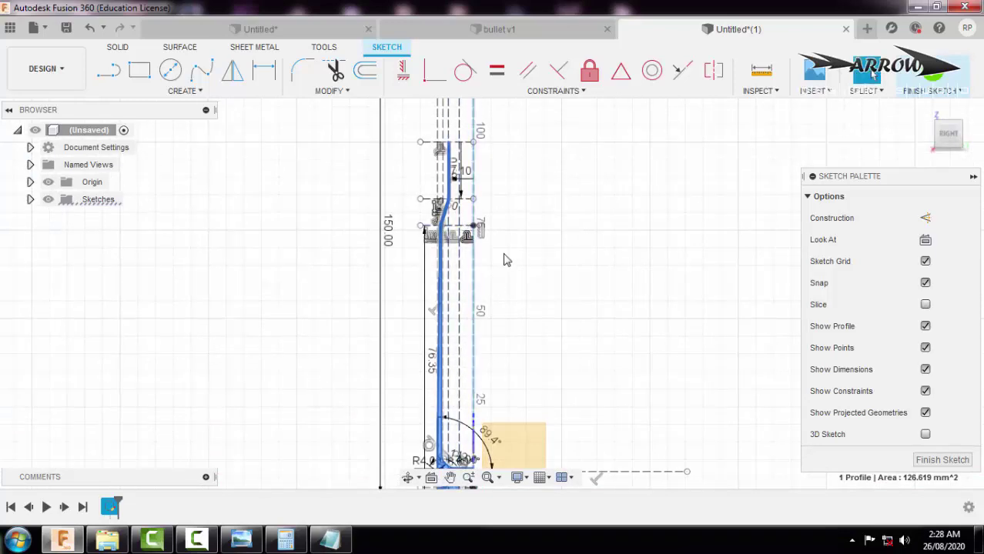
{"action": "scroll", "coordinate": [444, 132], "scroll_direction": "up", "scroll_amount": 8}
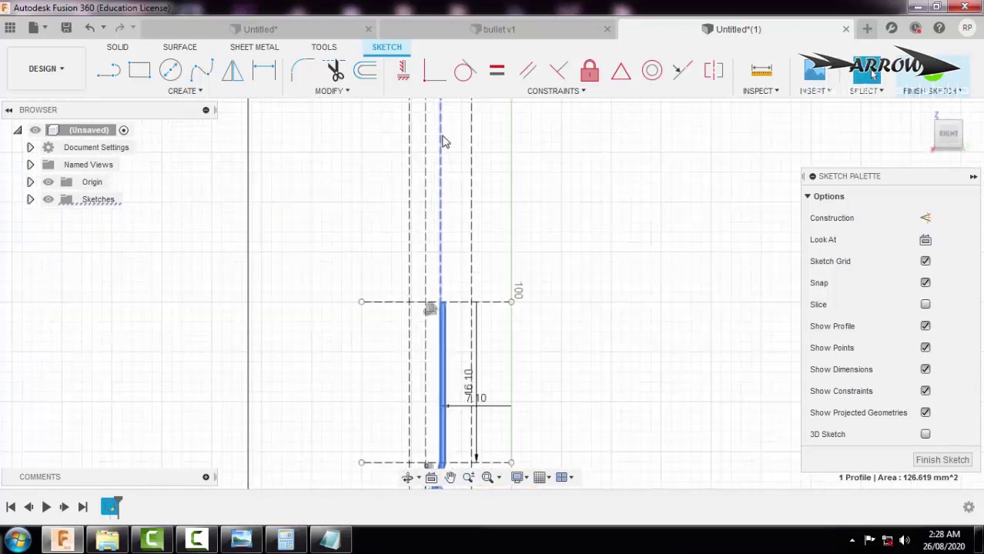
{"action": "middle_click_drag", "start_coordinate": [433, 167], "coordinate": [419, 179]}
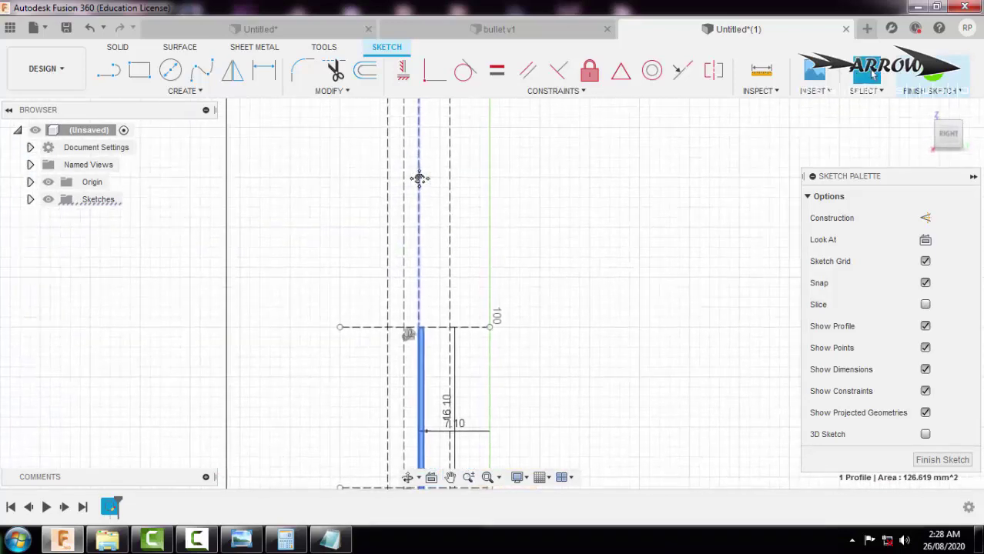
{"action": "left_click", "coordinate": [557, 206]}
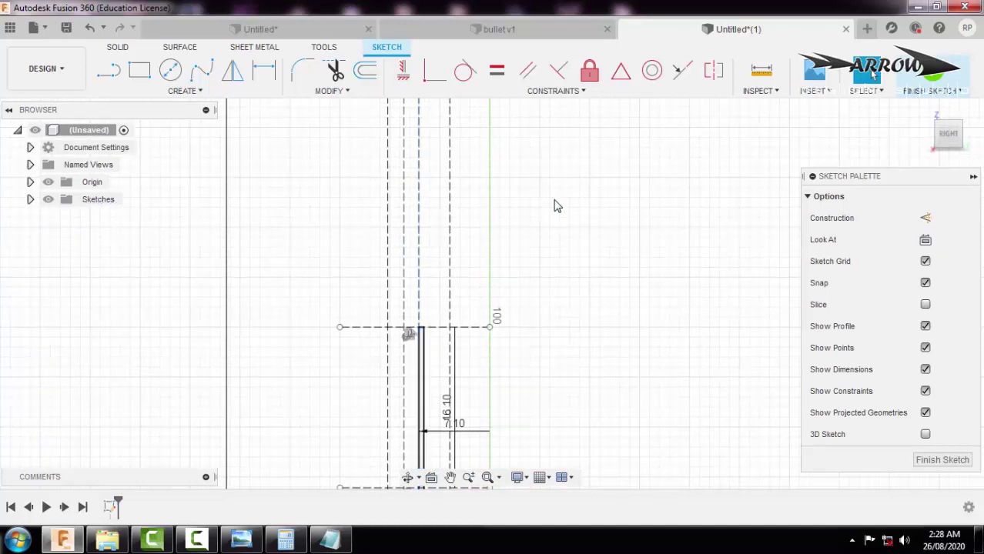
{"action": "key", "text": "alt+Tab"}
{"action": "scroll", "coordinate": [516, 92], "scroll_direction": "down", "scroll_amount": 2}
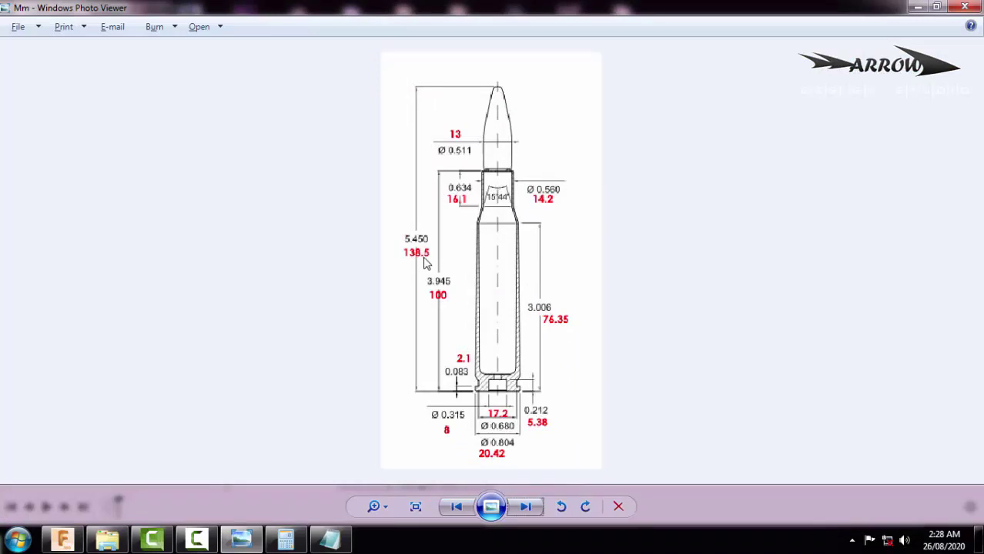
- Leave the cartridge reference drawing and switch back to the Fusion 360 sketch
{"action": "key", "text": "alt+Tab"}
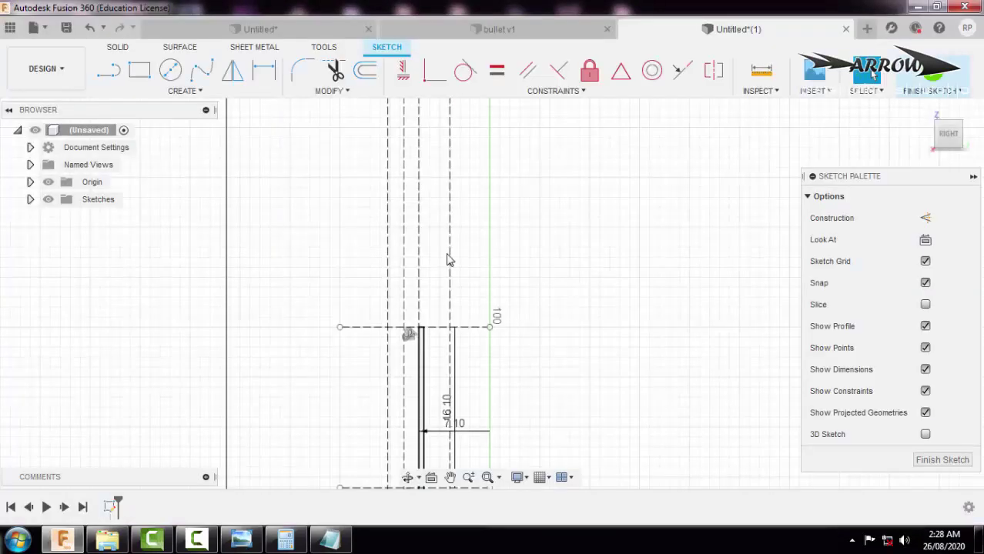
- Offset the chained cartridge outline by 1 mm to add a parallel case-wall line
{"action": "left_click", "coordinate": [489, 300]}
{"action": "key", "text": "o"}
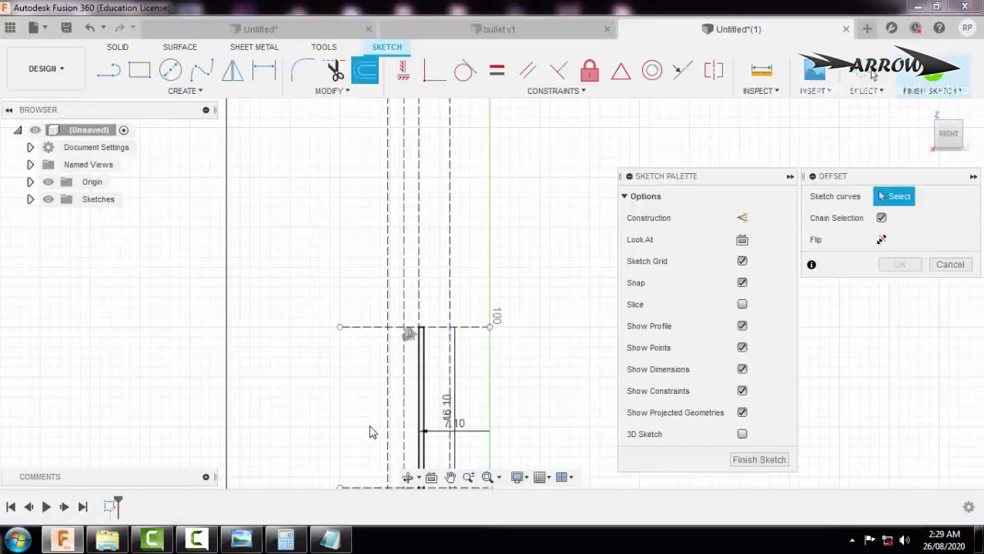
{"action": "mouse_move", "coordinate": [349, 407]}
{"action": "middle_mouse_down"}
{"action": "mouse_move", "coordinate": [351, 351]}
{"action": "mouse_move", "coordinate": [331, 320]}
{"action": "mouse_move", "coordinate": [336, 263]}
{"action": "middle_mouse_up"}
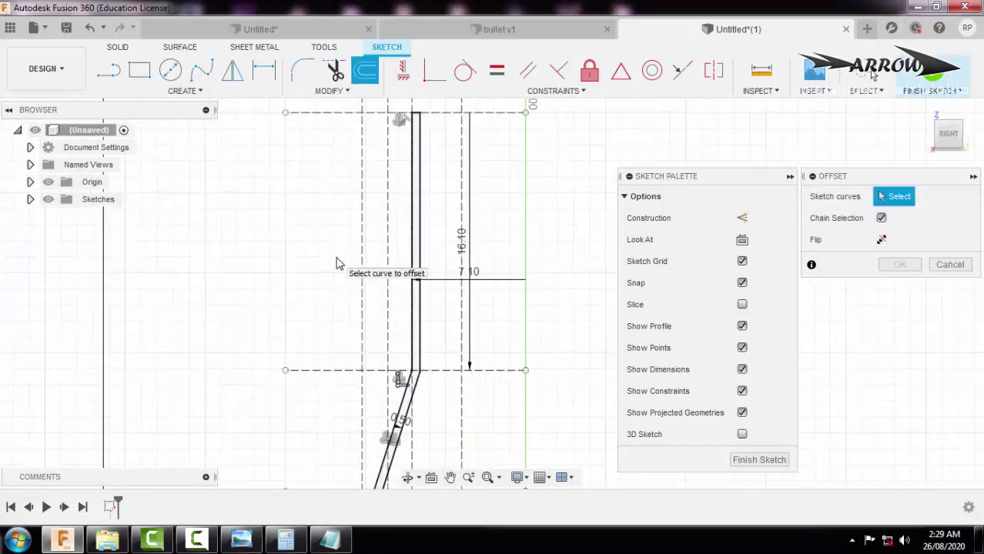
{"action": "scroll", "coordinate": [331, 261], "scroll_direction": "down", "scroll_amount": 5}
{"action": "middle_click_drag", "start_coordinate": [325, 317], "coordinate": [428, 428]}
{"action": "scroll", "coordinate": [462, 385], "scroll_direction": "up", "scroll_amount": 3}
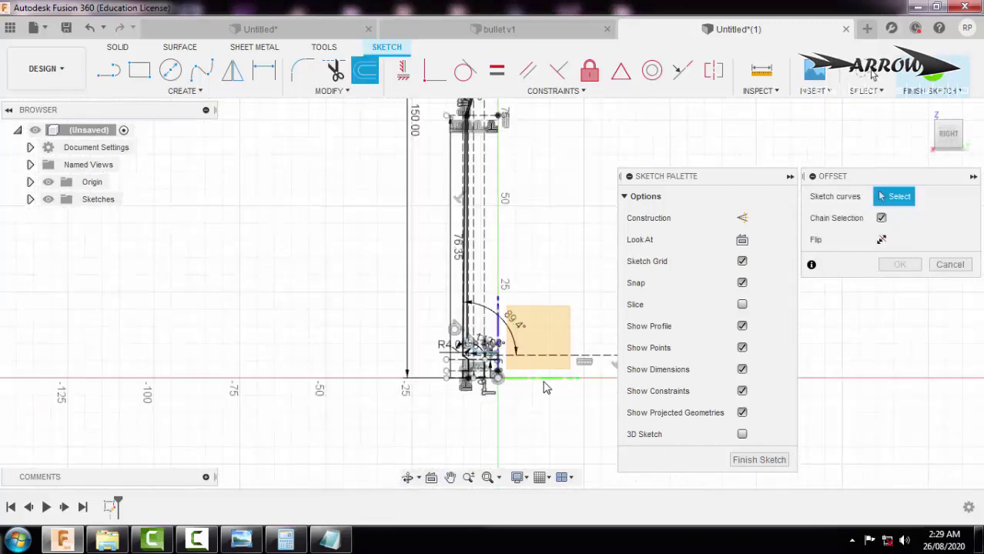
{"action": "left_click", "coordinate": [459, 385]}
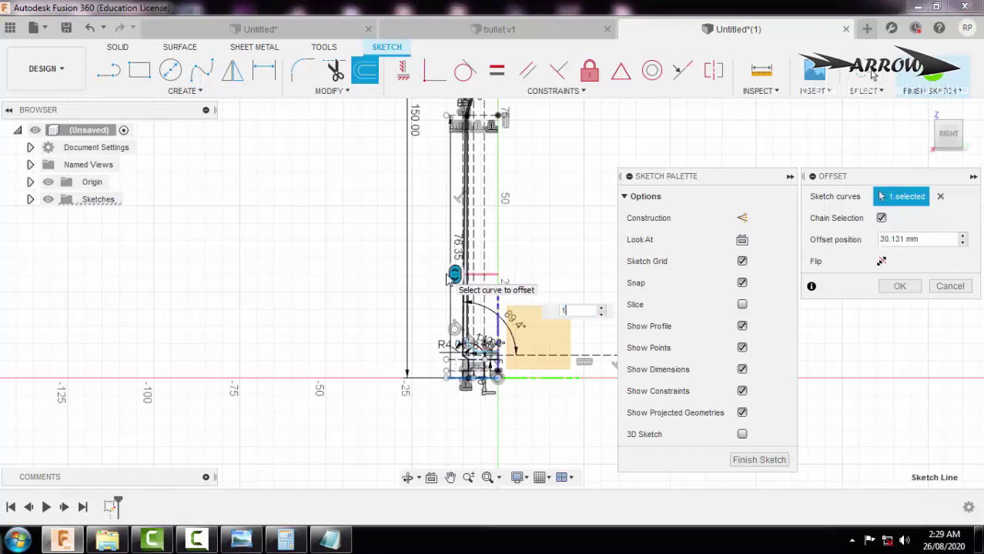
{"action": "type", "text": "13"}
{"action": "type", "text": "0"}
{"action": "key", "text": "Return"}
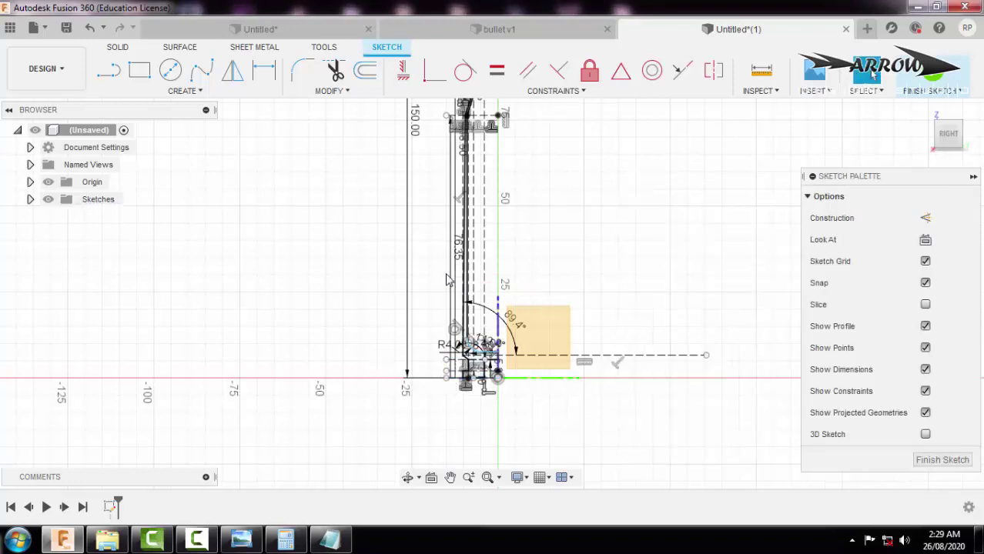
- Turn the 15 mm top line of the profile into construction geometry
{"action": "middle_click_drag", "start_coordinate": [627, 200], "coordinate": [544, 387]}
{"action": "scroll", "coordinate": [500, 351], "scroll_direction": "up", "scroll_amount": 2}
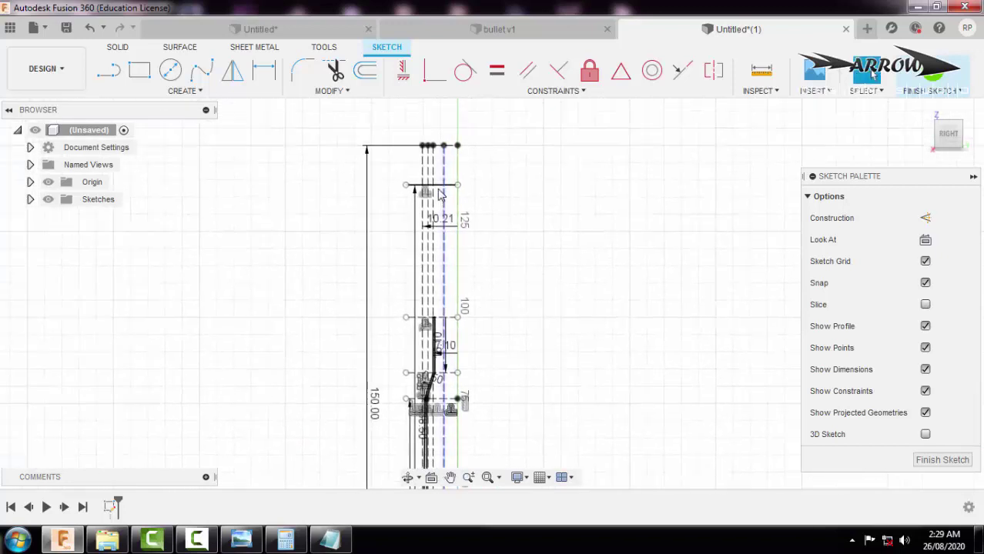
{"action": "left_click", "coordinate": [443, 185]}
{"action": "left_click", "coordinate": [925, 218]}
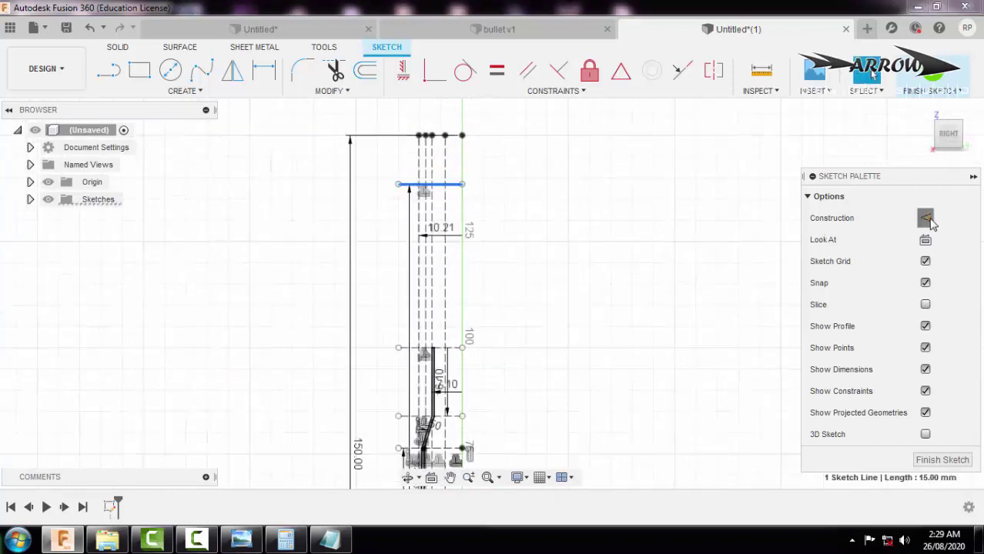
{"action": "scroll", "coordinate": [506, 254], "scroll_direction": "up", "scroll_amount": 1}
{"action": "left_click", "coordinate": [516, 258]}
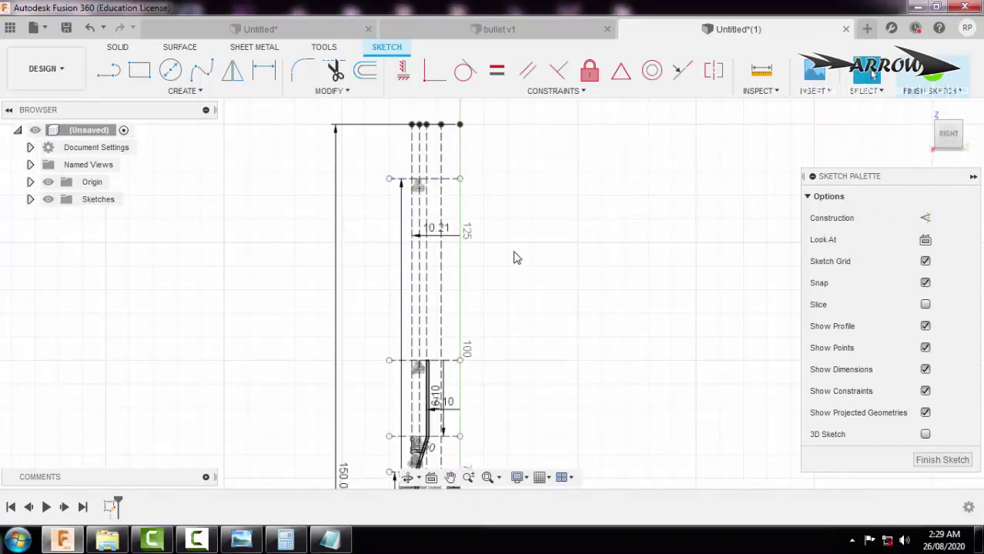
{"action": "scroll", "coordinate": [433, 389], "scroll_direction": "up", "scroll_amount": 5}
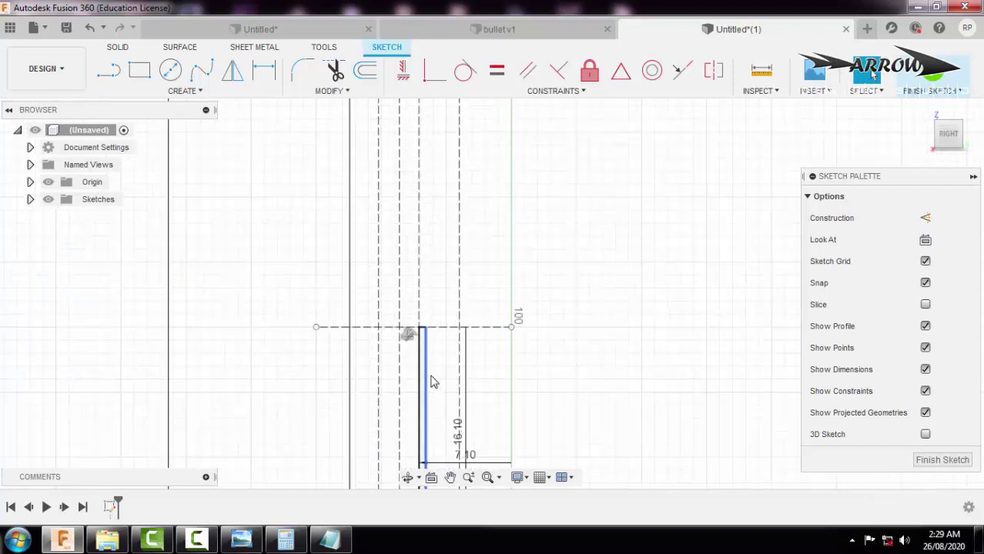
- Draw a vertical line rising from the neck edge above the profile, then return to side view
{"action": "key", "text": "l"}
{"action": "left_click", "coordinate": [423, 334]}
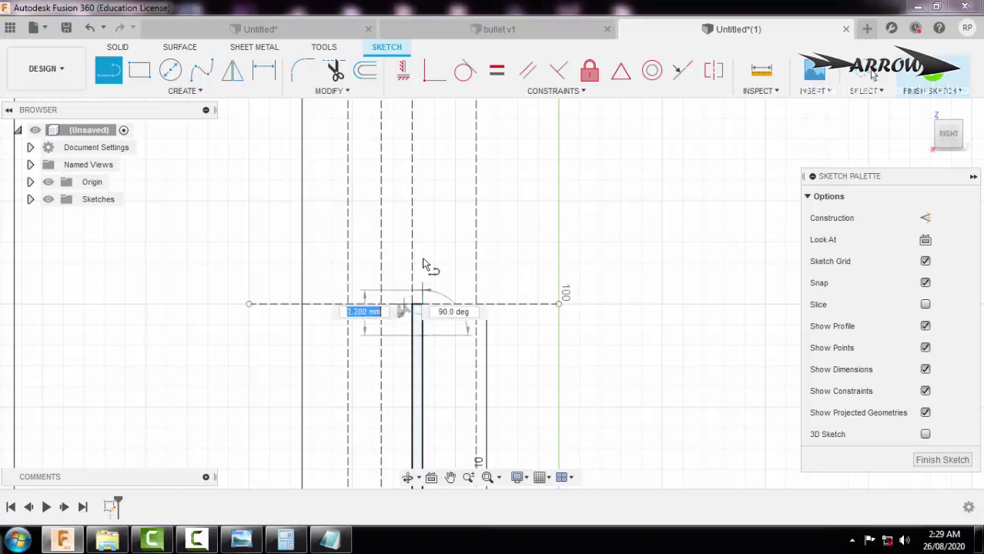
{"action": "scroll", "coordinate": [424, 224], "scroll_direction": "down", "scroll_amount": 4}
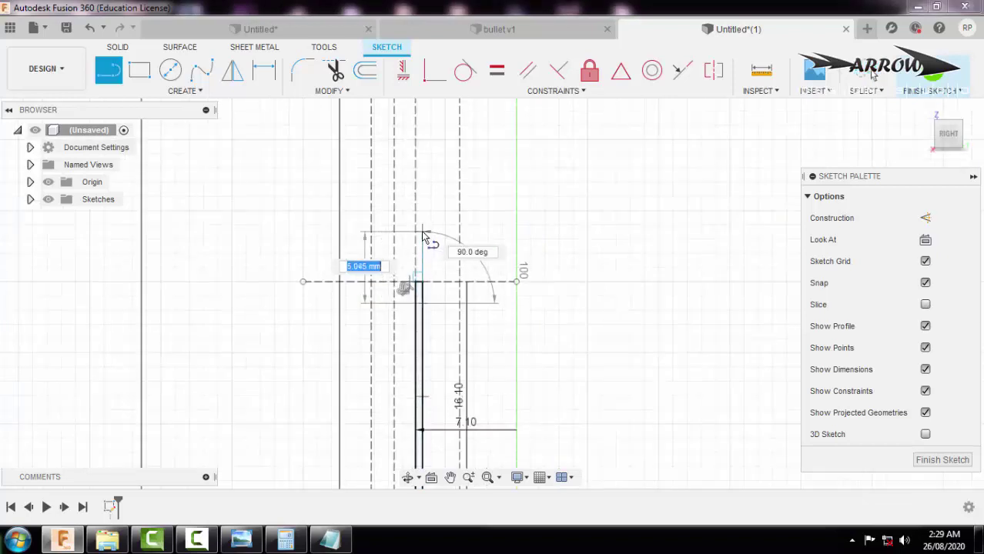
{"action": "left_click", "coordinate": [423, 186]}
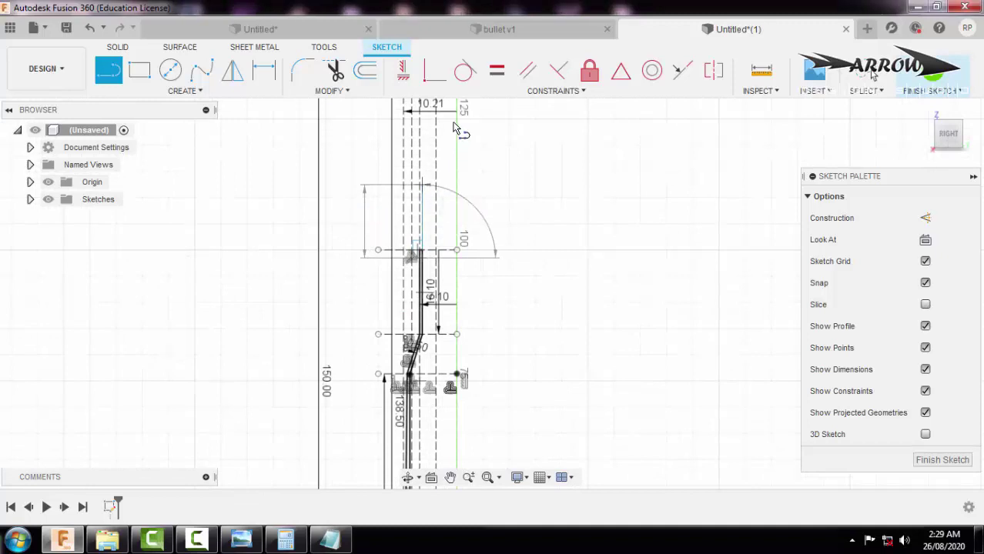
{"action": "middle_click_drag", "start_coordinate": [439, 247], "coordinate": [419, 385], "text": "shift"}
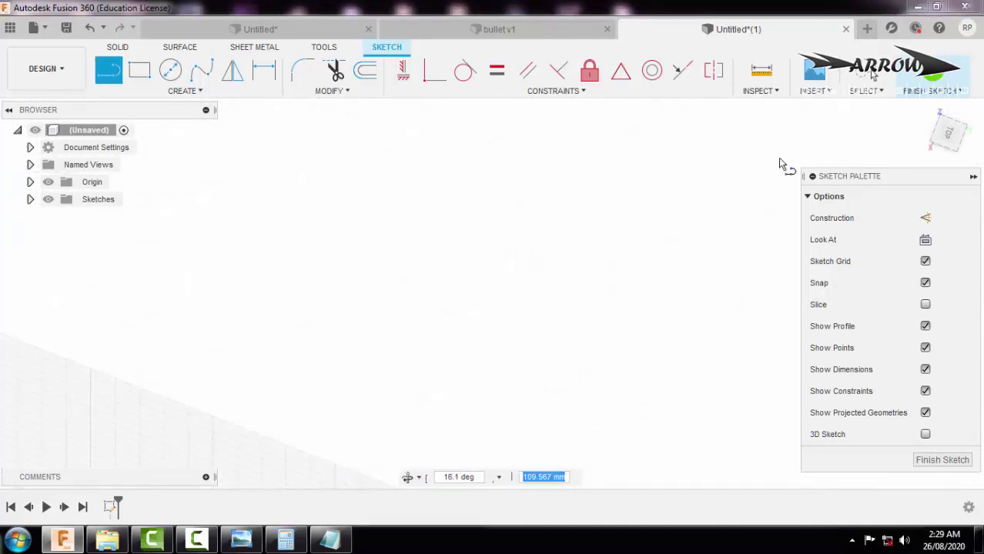
{"action": "key", "text": "Escape"}
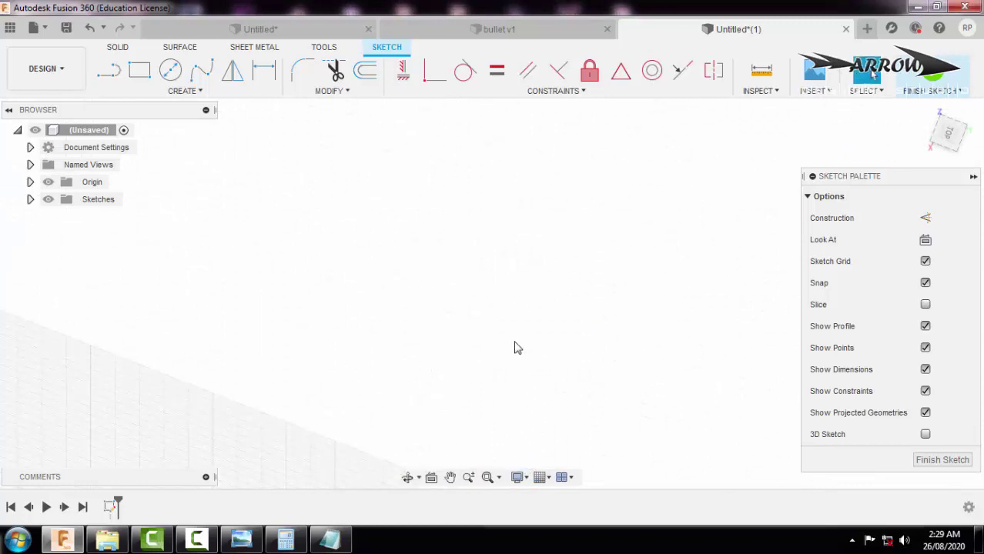
{"action": "left_click", "coordinate": [948, 143]}
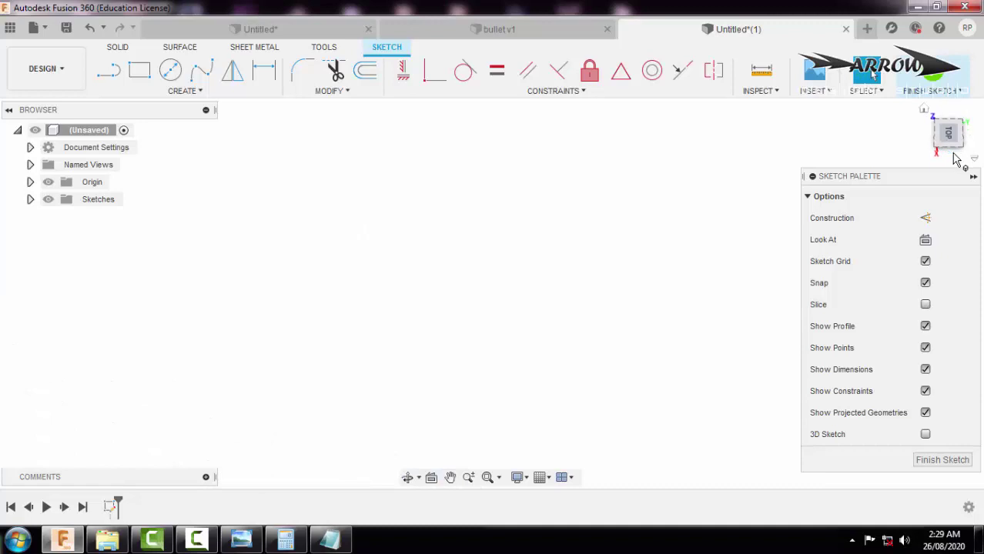
{"action": "left_click", "coordinate": [954, 160]}
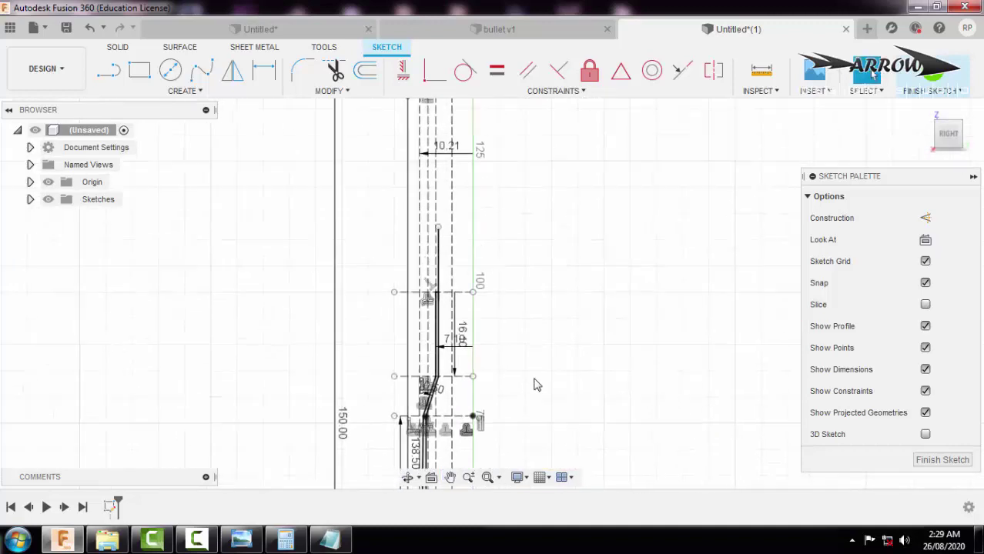
- Pan and zoom around the profile to bring the 150.00 dimension and its line into view
{"action": "scroll", "coordinate": [537, 385], "scroll_direction": "up", "scroll_amount": 6}
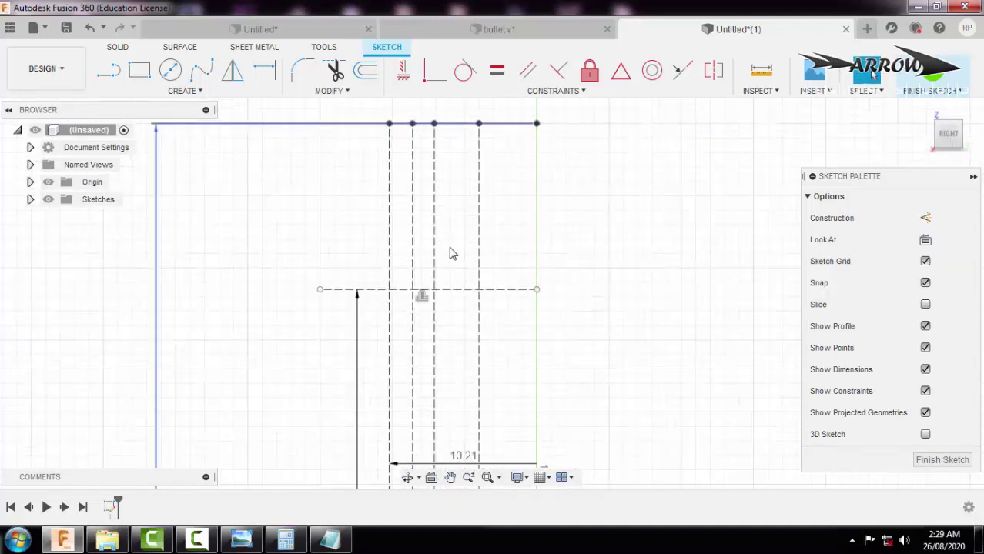
{"action": "scroll", "coordinate": [452, 254], "scroll_direction": "down", "scroll_amount": 4}
{"action": "middle_click_drag", "start_coordinate": [469, 308], "coordinate": [445, 266]}
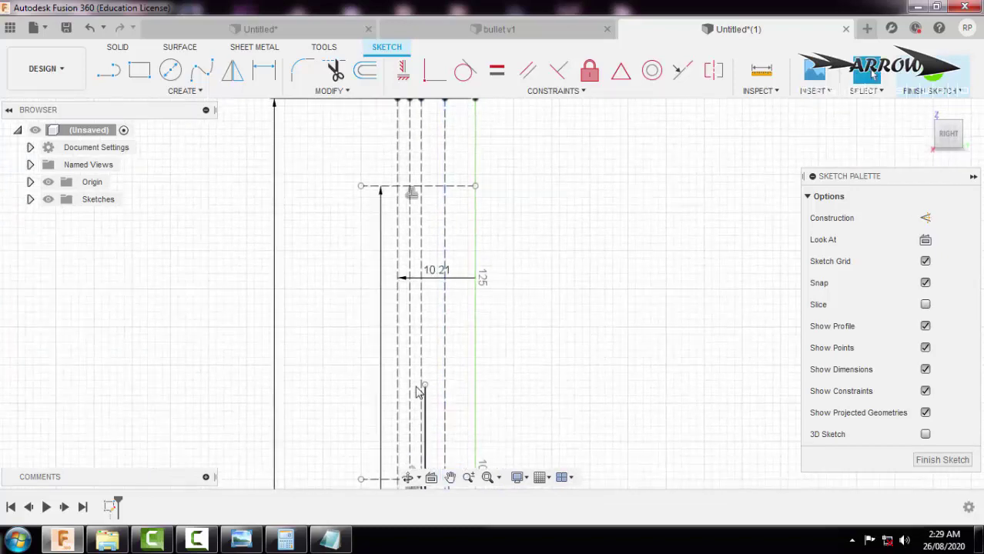
{"action": "scroll", "coordinate": [416, 392], "scroll_direction": "up", "scroll_amount": 2}
{"action": "scroll", "coordinate": [466, 273], "scroll_direction": "down", "scroll_amount": 4}
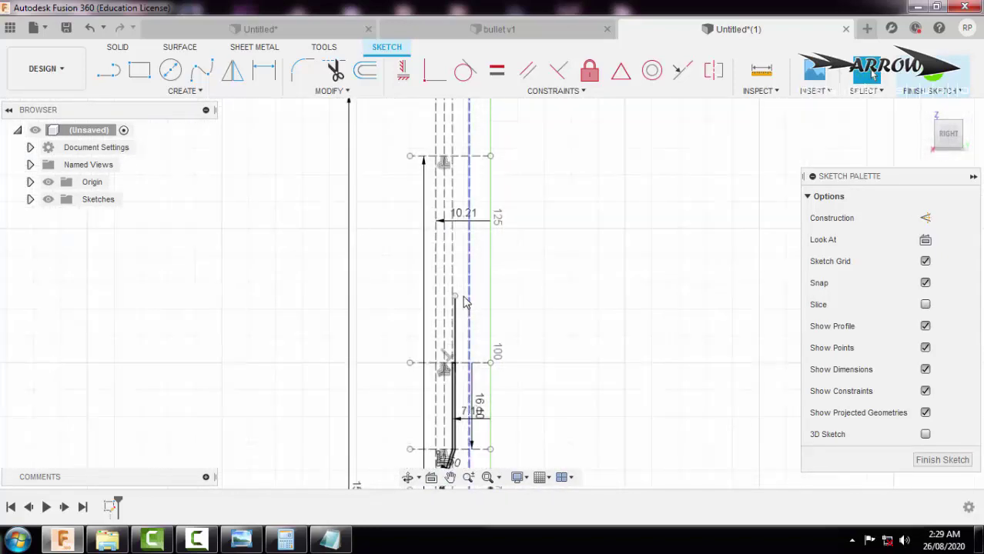
{"action": "scroll", "coordinate": [461, 311], "scroll_direction": "up", "scroll_amount": 1}
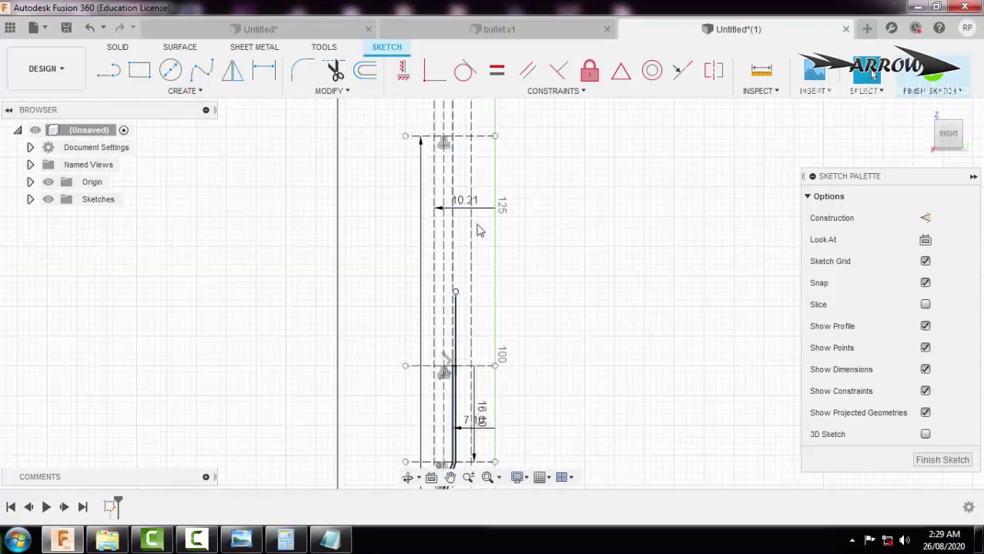
{"action": "mouse_move", "coordinate": [478, 230]}
{"action": "middle_mouse_down"}
{"action": "mouse_move", "coordinate": [489, 231]}
{"action": "mouse_move", "coordinate": [447, 275]}
{"action": "mouse_move", "coordinate": [433, 328]}
{"action": "middle_mouse_up"}
{"action": "scroll", "coordinate": [485, 239], "scroll_direction": "down", "scroll_amount": 2}
{"action": "scroll", "coordinate": [437, 408], "scroll_direction": "down", "scroll_amount": 2}
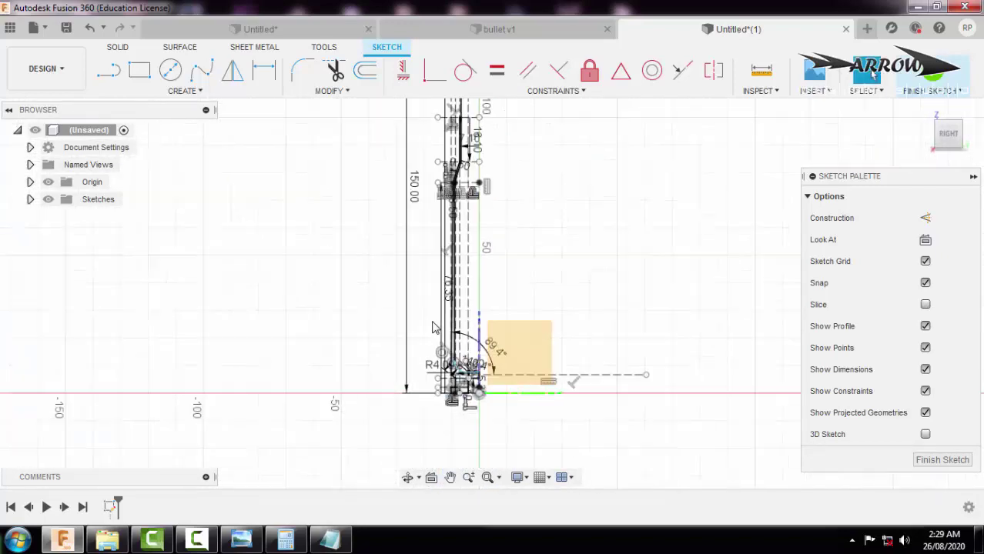
{"action": "middle_click_drag", "start_coordinate": [426, 197], "coordinate": [424, 279]}
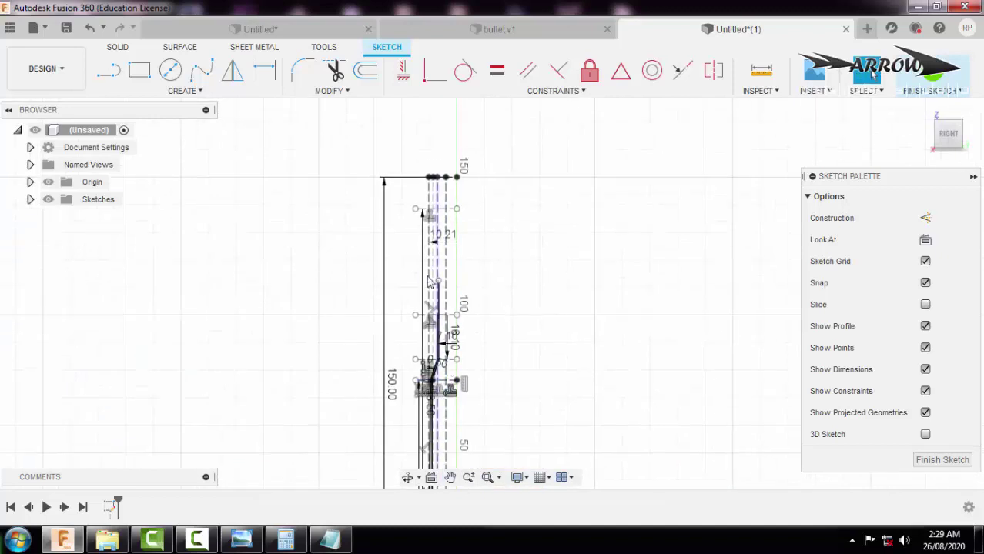
{"action": "middle_click_drag", "start_coordinate": [432, 411], "coordinate": [429, 259]}
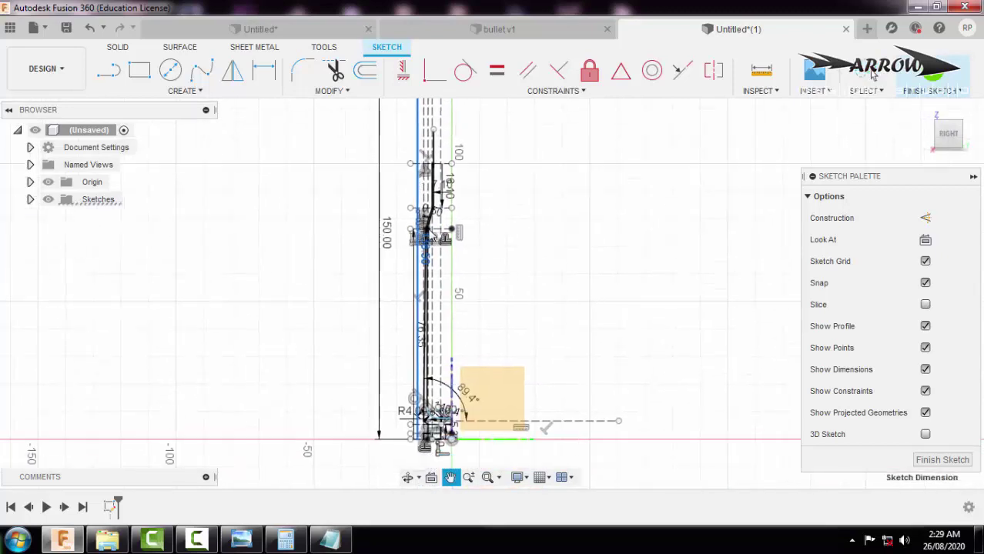
{"action": "left_click", "coordinate": [428, 259]}
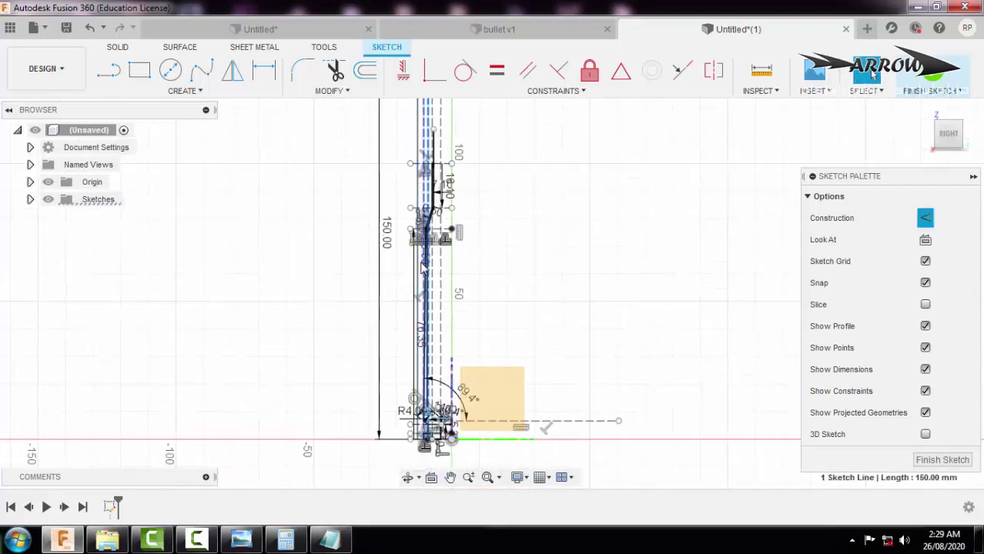
{"action": "key", "text": "Escape"}
- Change the 138.50 dimension to 12 mm
{"action": "scroll", "coordinate": [385, 271], "scroll_direction": "up", "scroll_amount": 5}
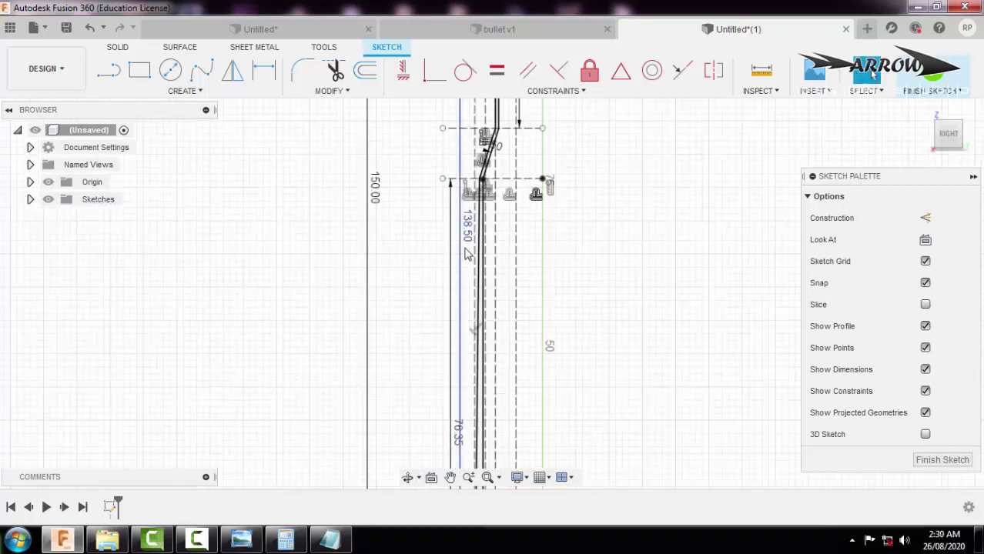
{"action": "left_click_drag", "start_coordinate": [468, 243], "coordinate": [452, 344]}
{"action": "double_click", "coordinate": [452, 344]}
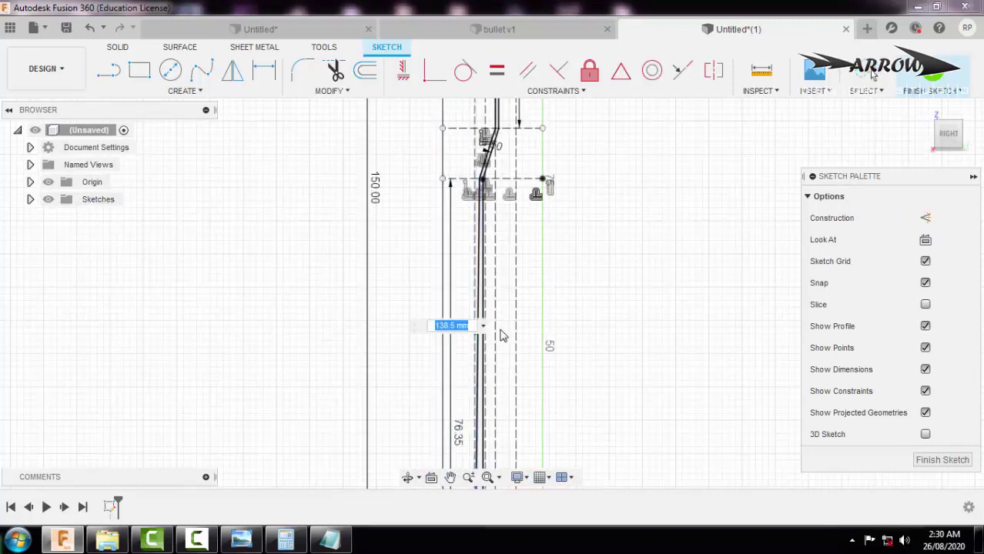
{"action": "type", "text": "12"}
{"action": "key", "text": "Return"}
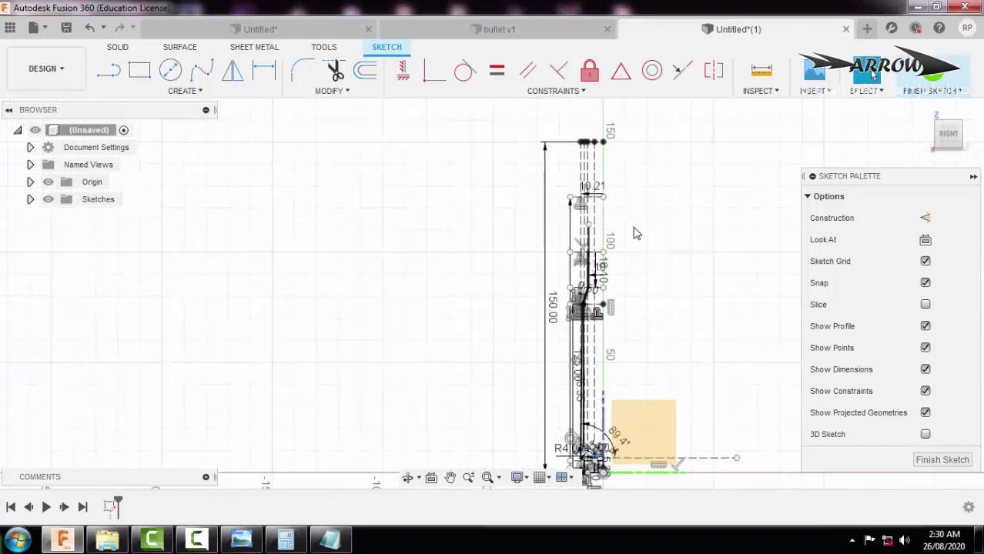
{"action": "scroll", "coordinate": [606, 202], "scroll_direction": "up", "scroll_amount": 2}
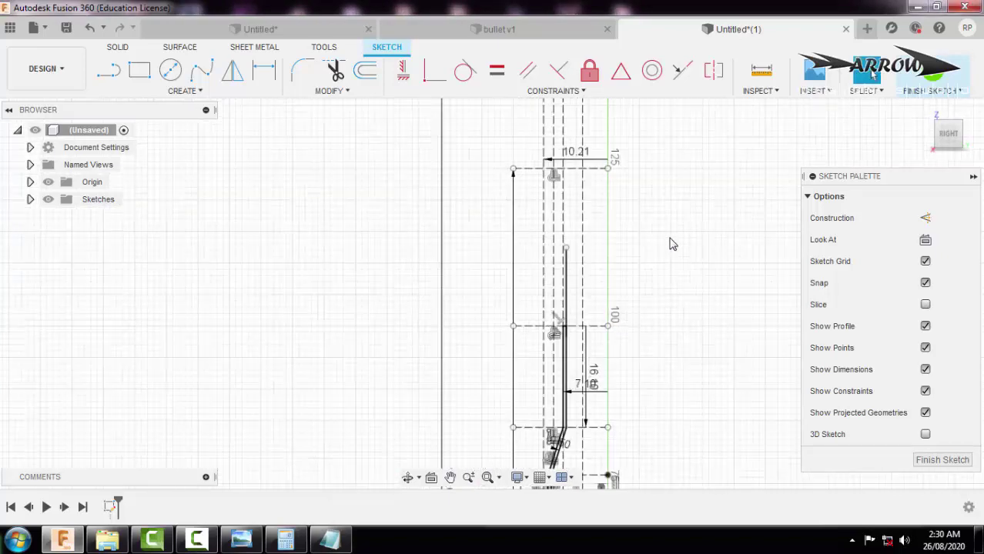
{"action": "scroll", "coordinate": [671, 244], "scroll_direction": "up", "scroll_amount": 2}
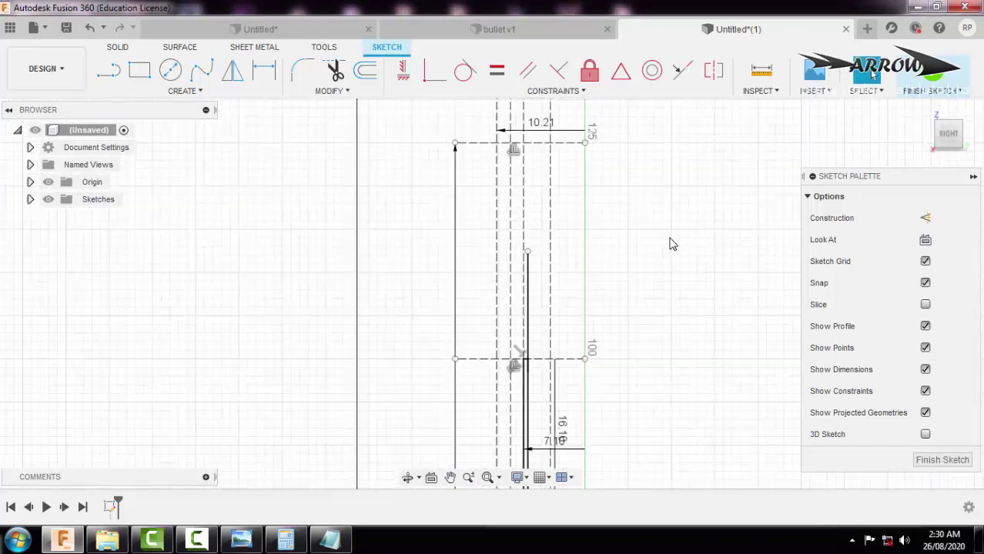
- Draw a sloped tip line from the shank endpoint to the top corner at the 125 mark
{"action": "key", "text": "l"}
{"action": "left_click", "coordinate": [530, 251]}
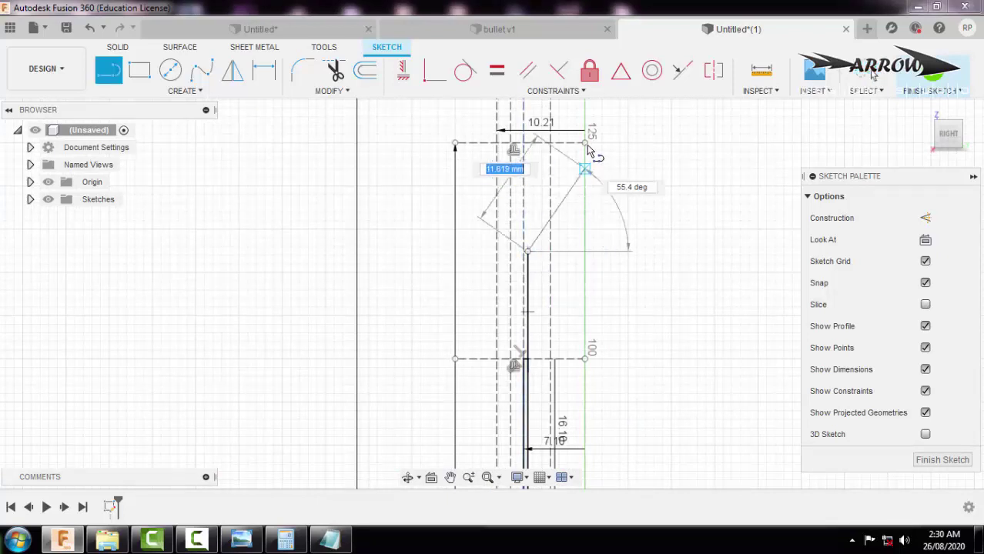
{"action": "left_click", "coordinate": [585, 143]}
{"action": "key", "text": "Escape"}
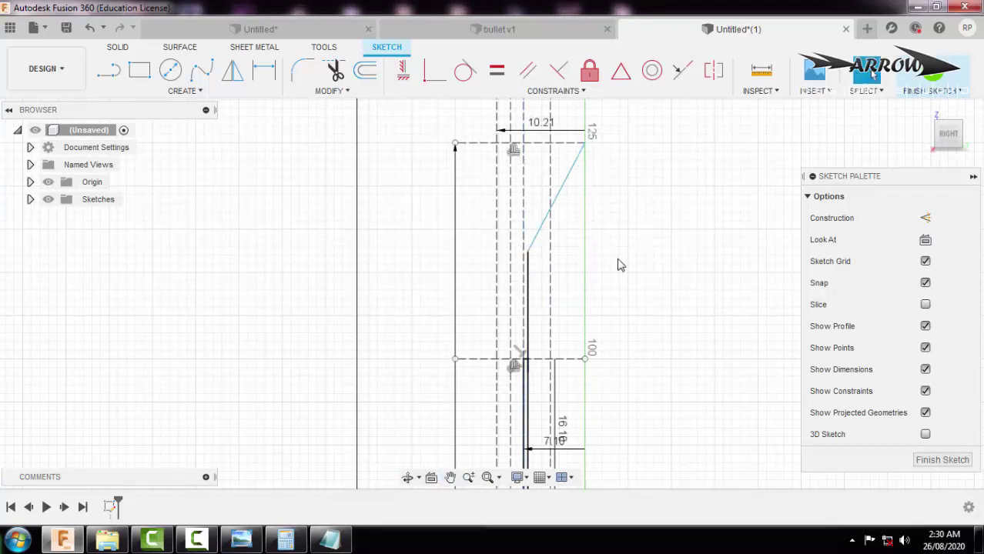
- Mirror the sloped line across the vertical line to form the opposite tip side
{"action": "left_click", "coordinate": [568, 178]}
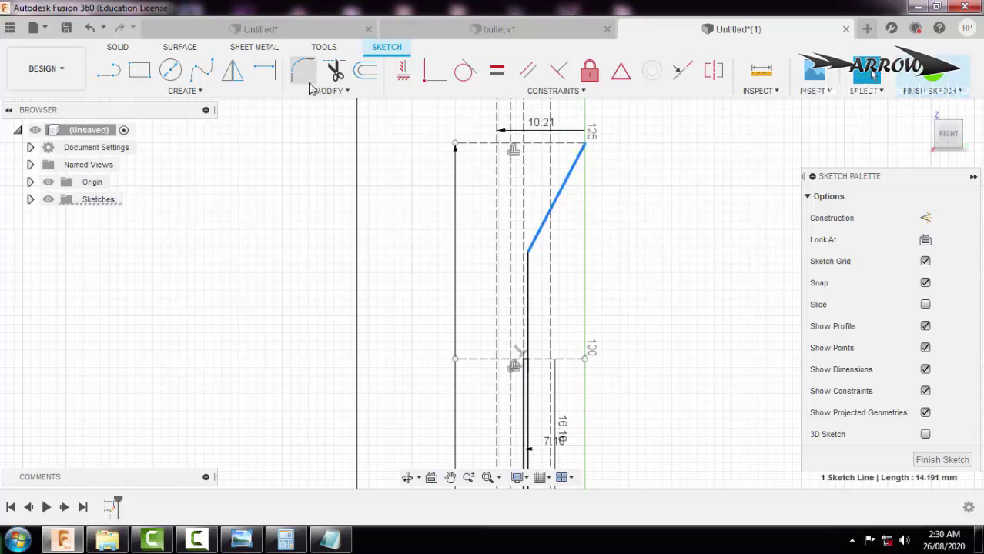
{"action": "left_click", "coordinate": [233, 74]}
{"action": "left_click", "coordinate": [878, 218]}
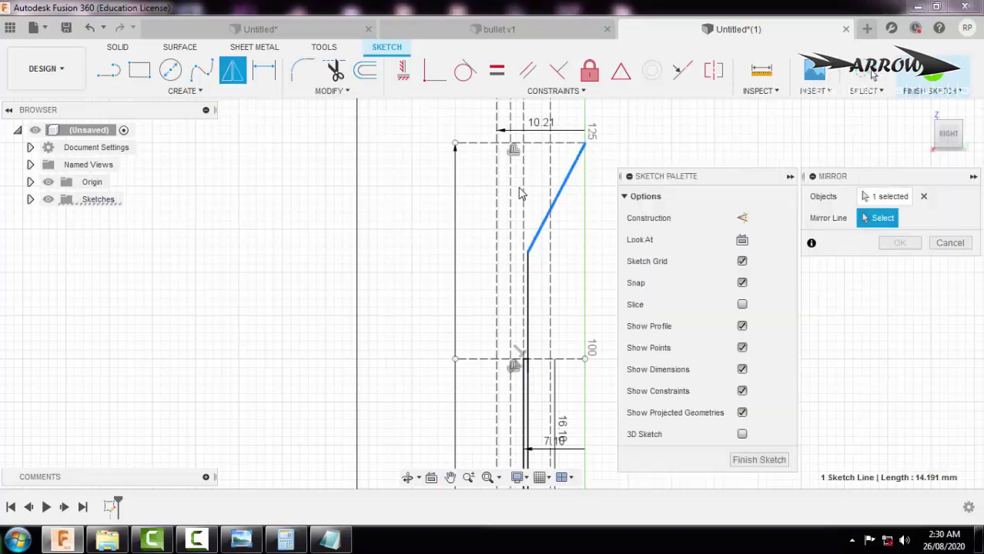
{"action": "left_click", "coordinate": [586, 205]}
{"action": "left_click", "coordinate": [901, 244]}
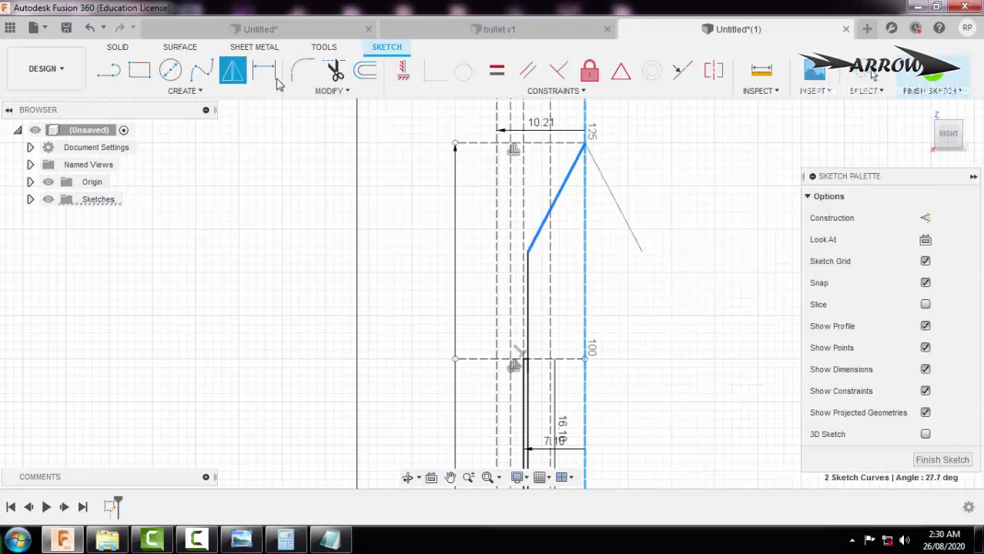
- Add a two-tangent circle at the apex between the two tip lines
{"action": "left_click", "coordinate": [182, 91]}
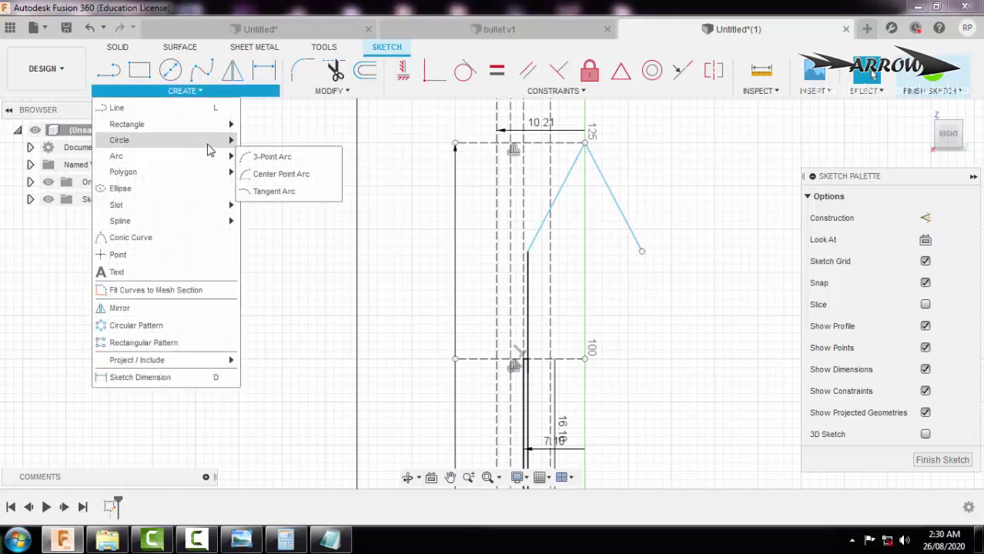
{"action": "mouse_move", "coordinate": [204, 140]}
{"action": "left_click", "coordinate": [295, 164]}
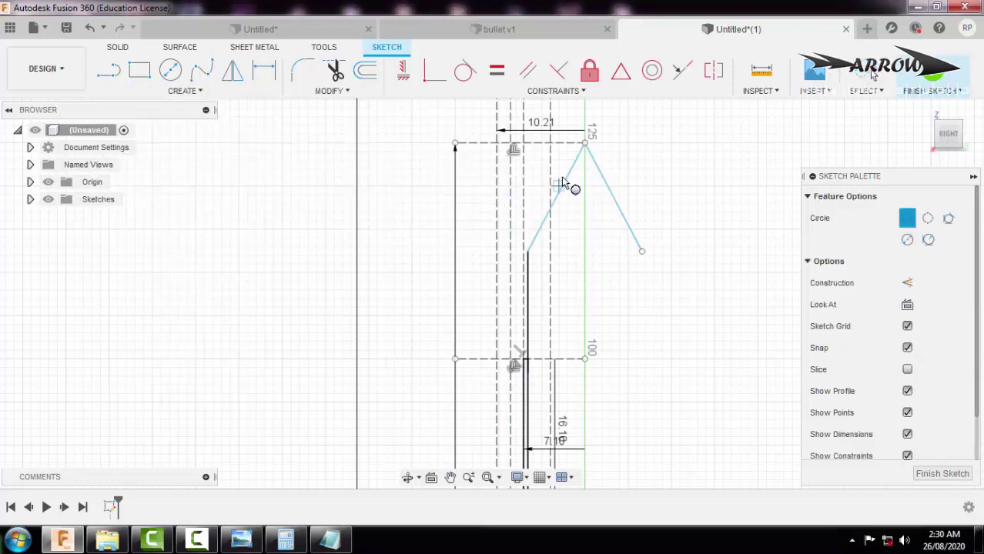
{"action": "left_click", "coordinate": [567, 179]}
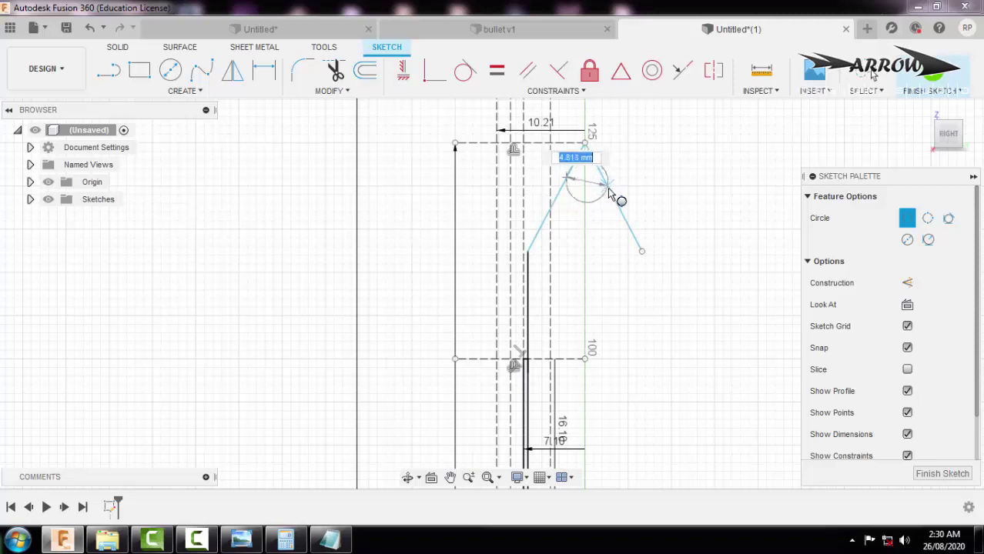
{"action": "key", "text": "Escape"}
{"action": "left_click", "coordinate": [185, 92]}
{"action": "mouse_move", "coordinate": [169, 146]}
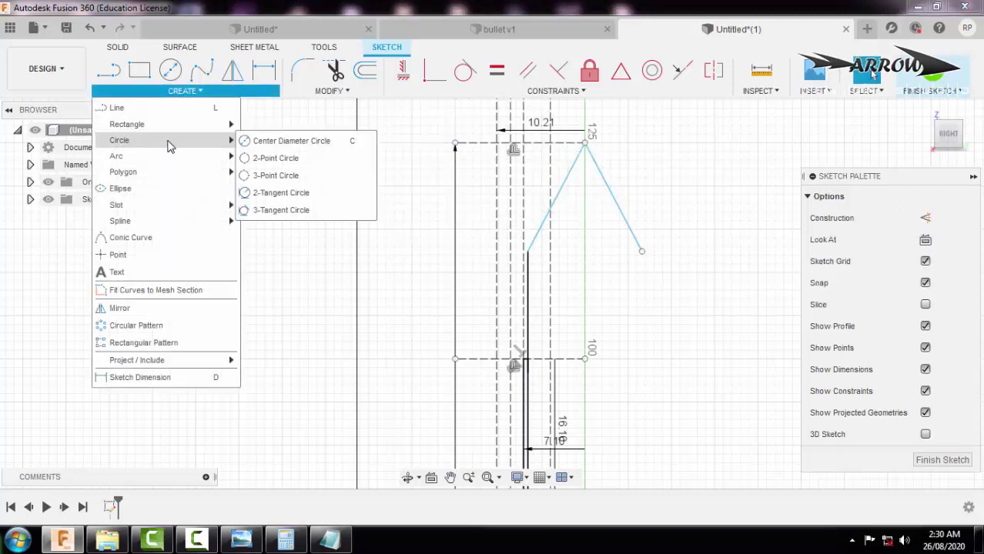
{"action": "left_click", "coordinate": [298, 199]}
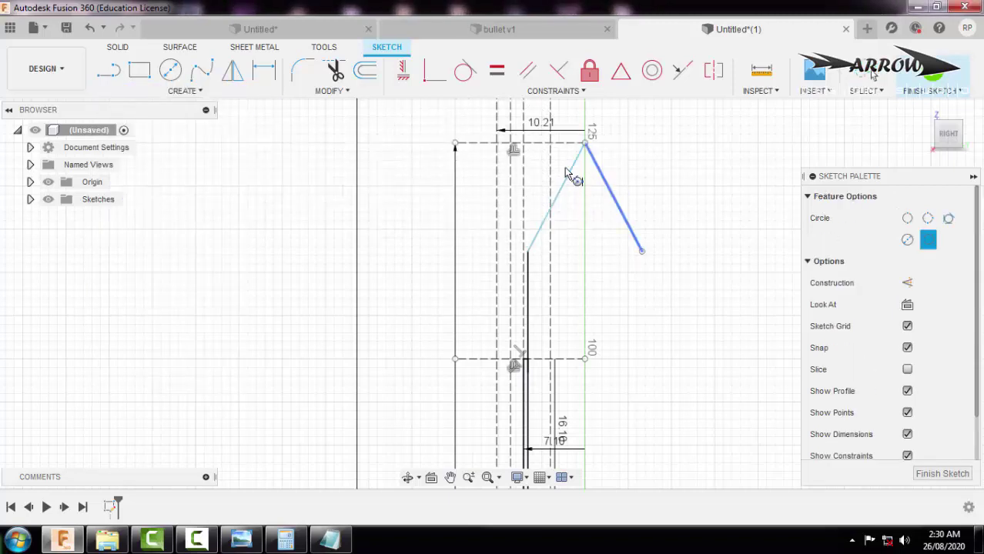
{"action": "left_click", "coordinate": [603, 182]}
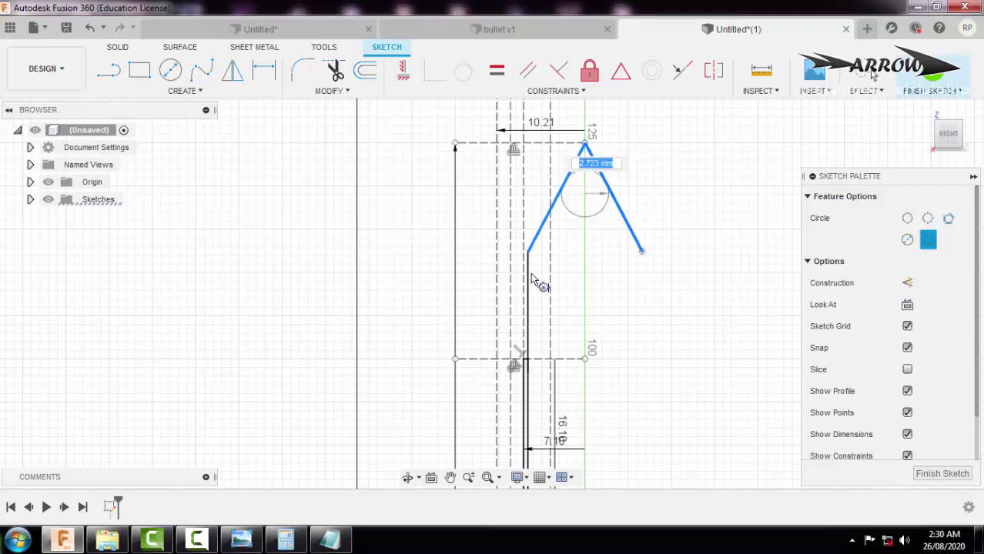
{"action": "key", "text": "Return"}
{"action": "key", "text": "Escape"}
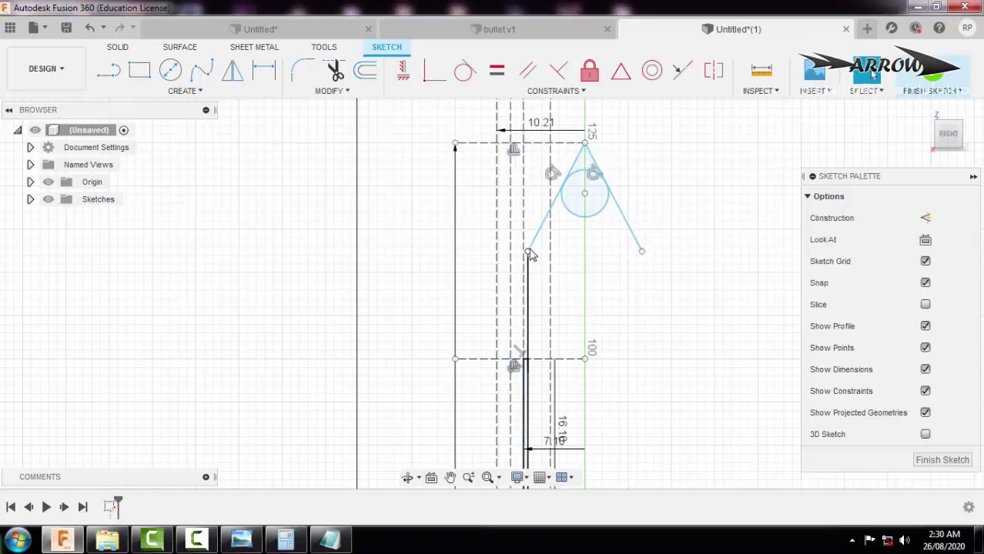
- Undo back to the wide pointed tip without the trial circle
{"action": "left_click", "coordinate": [529, 253]}
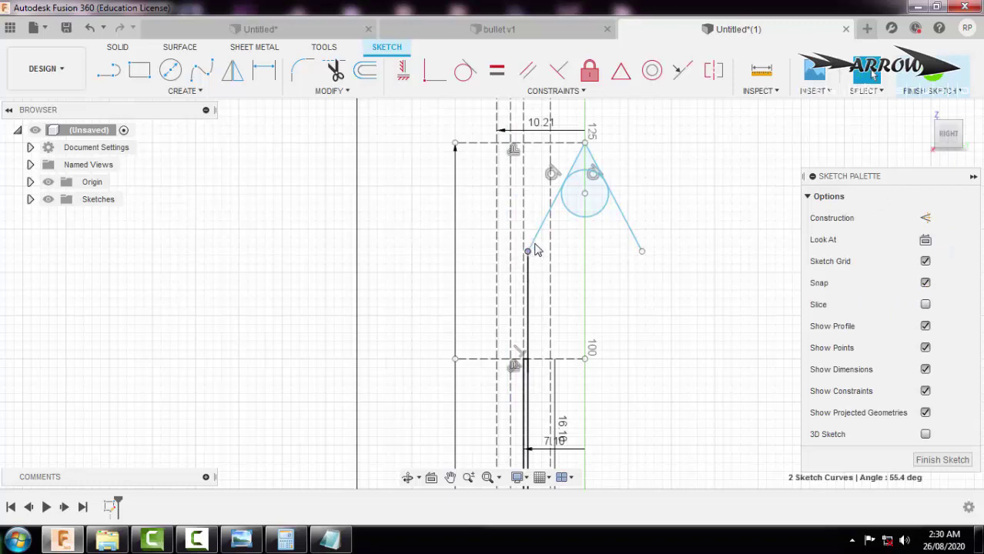
{"action": "key", "text": "ctrl+z"}
{"action": "key", "text": "ctrl+z"}
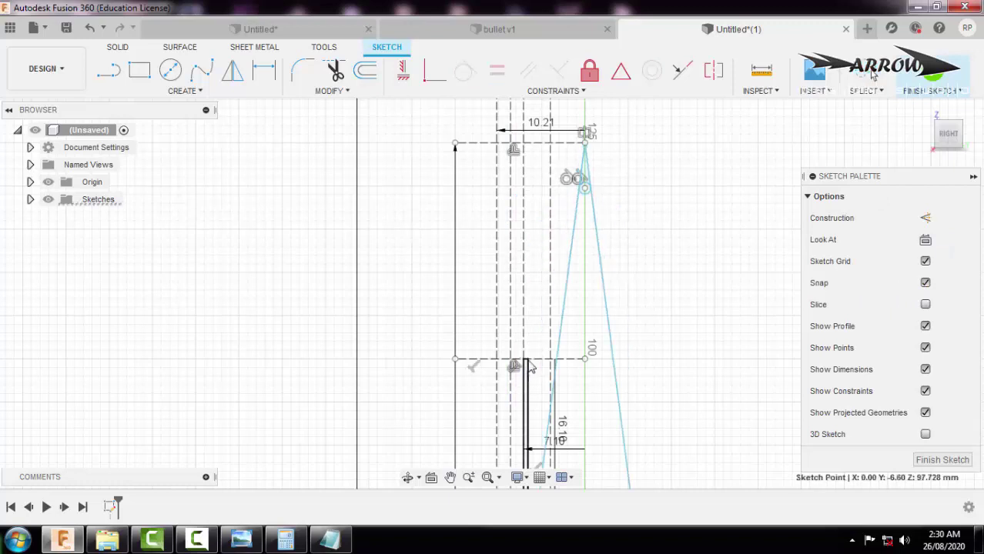
{"action": "key", "text": "ctrl+y"}
{"action": "key", "text": "ctrl+y"}
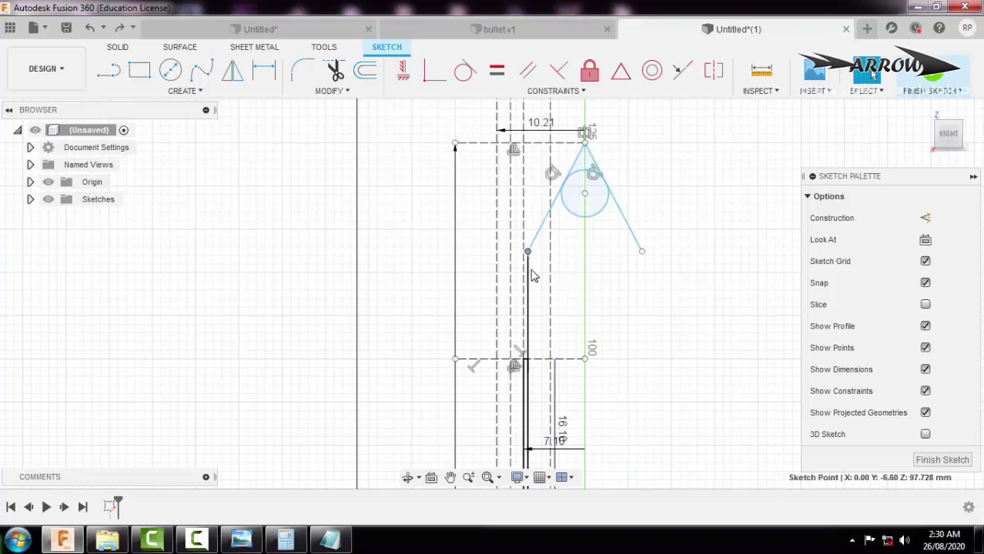
{"action": "left_click_drag", "start_coordinate": [528, 252], "coordinate": [529, 278]}
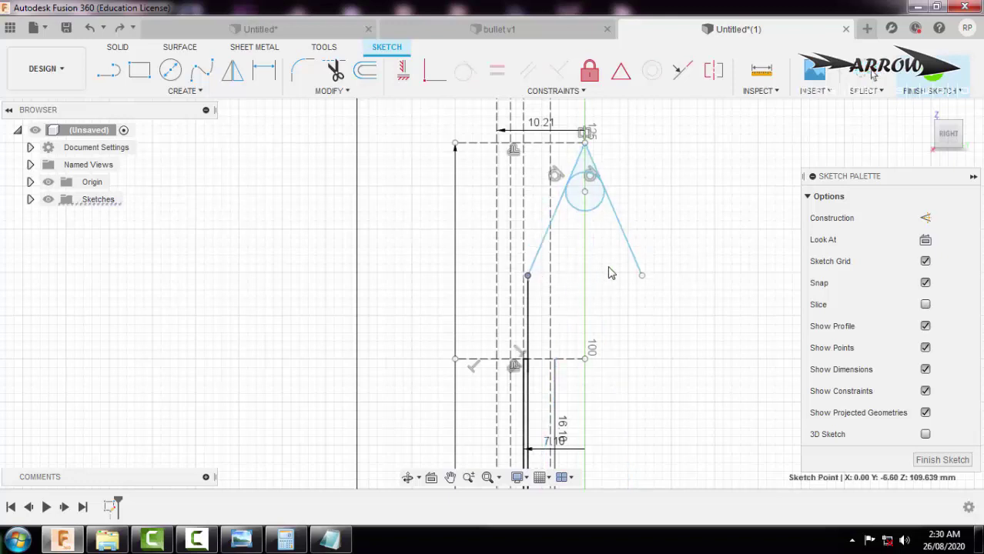
{"action": "key", "text": "ctrl+z"}
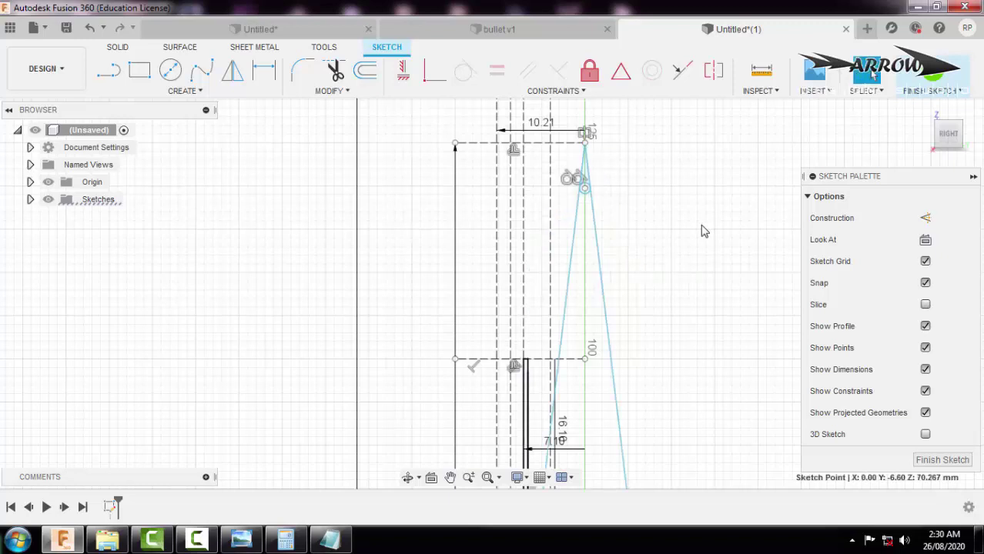
{"action": "key", "text": "ctrl+z"}
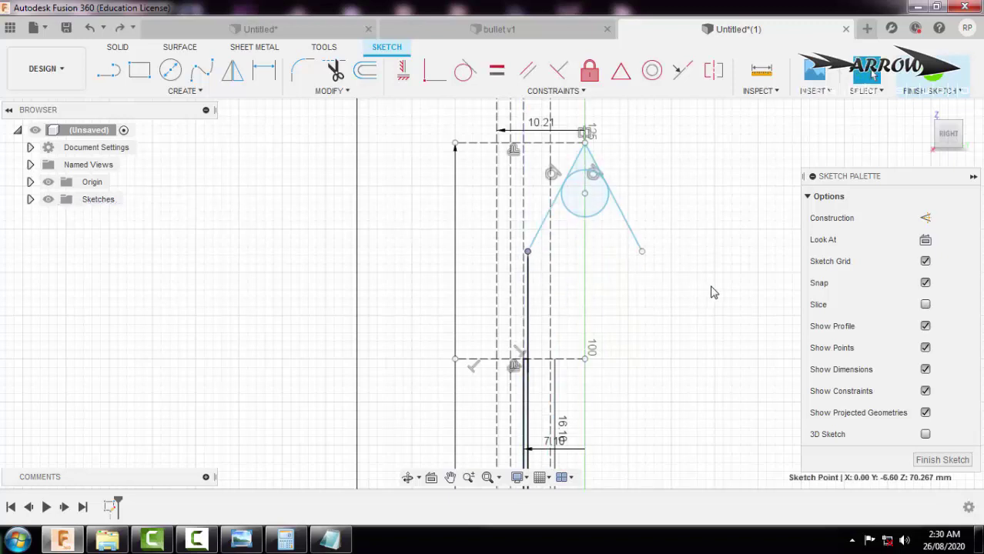
{"action": "key", "text": "ctrl+z"}
{"action": "key", "text": "ctrl+z"}
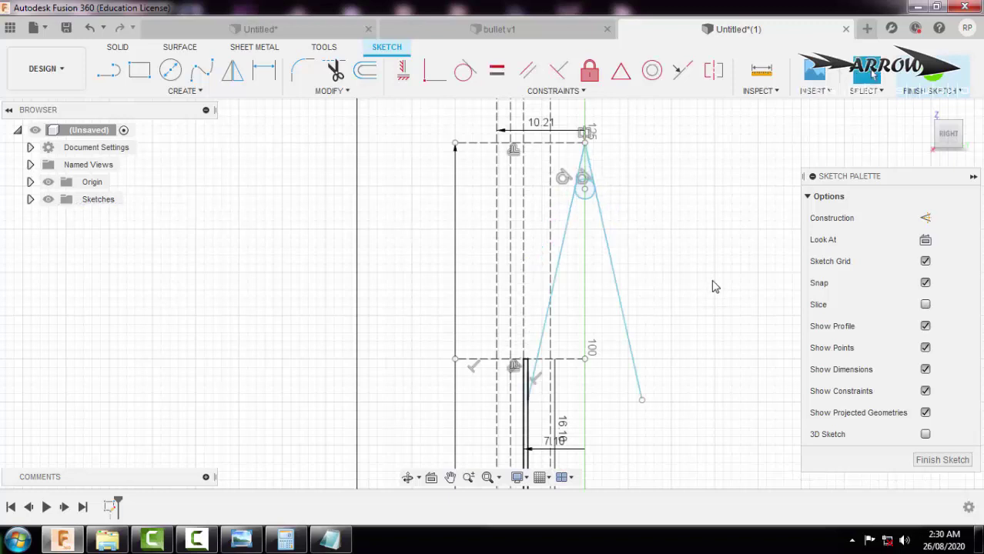
{"action": "key", "text": "ctrl+z"}
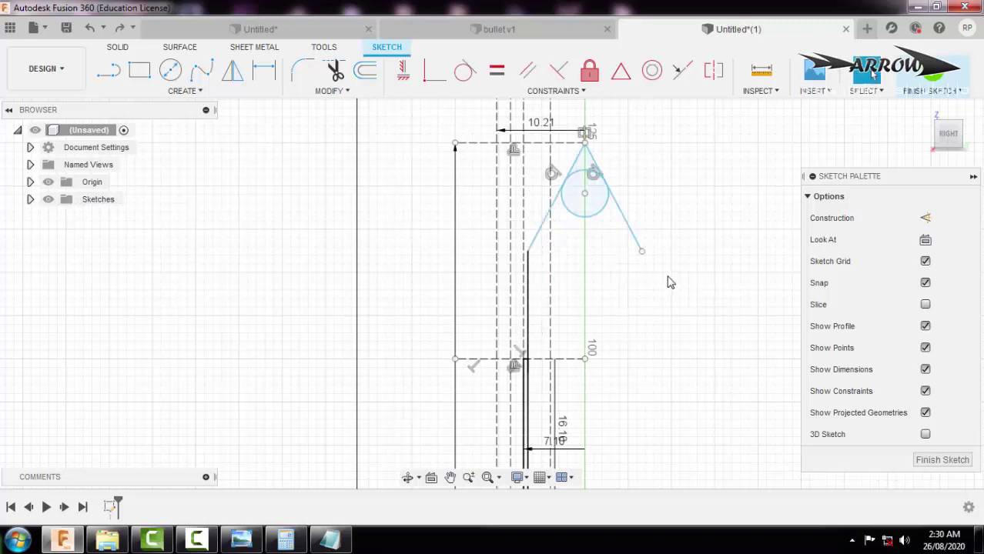
{"action": "key", "text": "ctrl+z"}
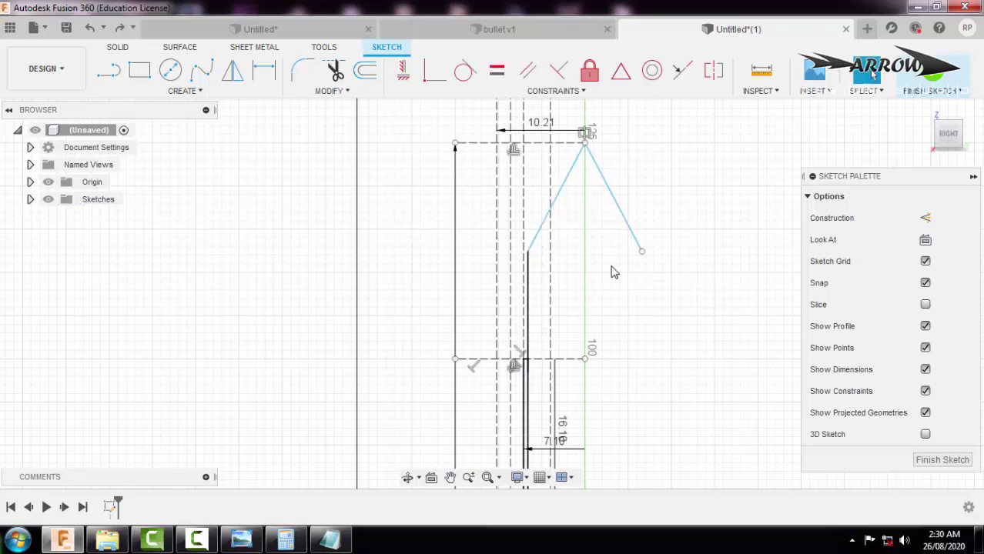
- Delete both sloped tip lines and begin a new line on the vertical line
{"action": "left_click", "coordinate": [534, 242]}
{"action": "key", "text": "Delete"}
{"action": "left_click", "coordinate": [619, 206]}
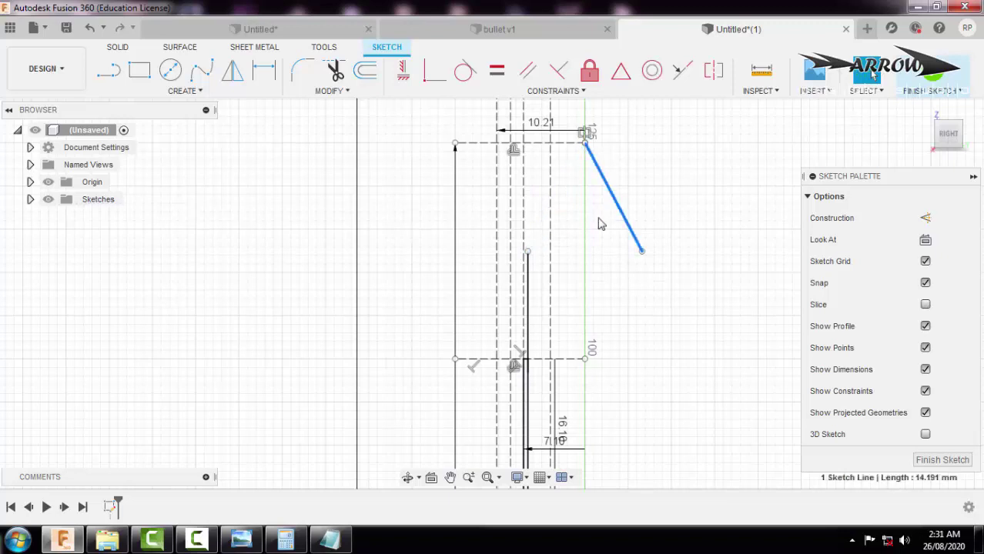
{"action": "key", "text": "Delete"}
{"action": "key", "text": "l"}
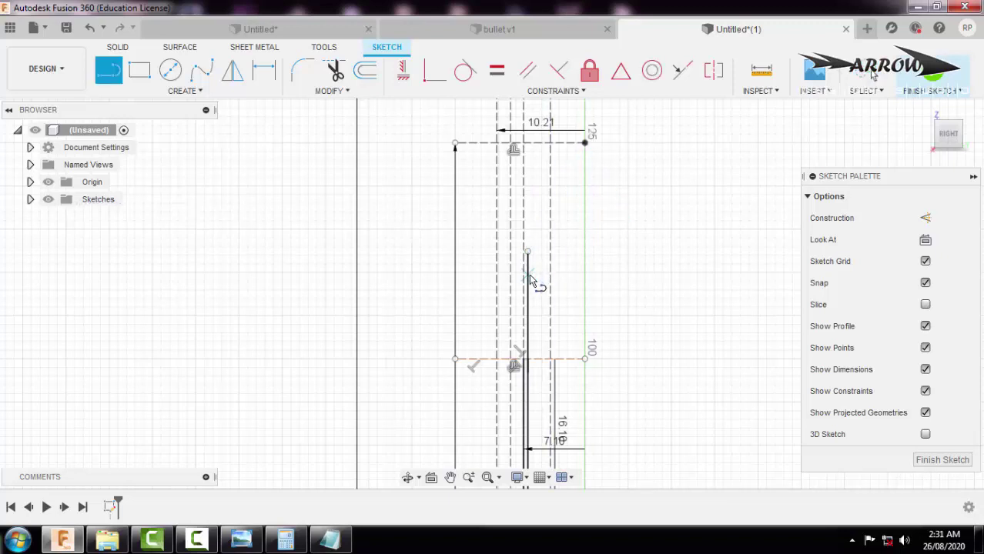
{"action": "left_click", "coordinate": [528, 273]}
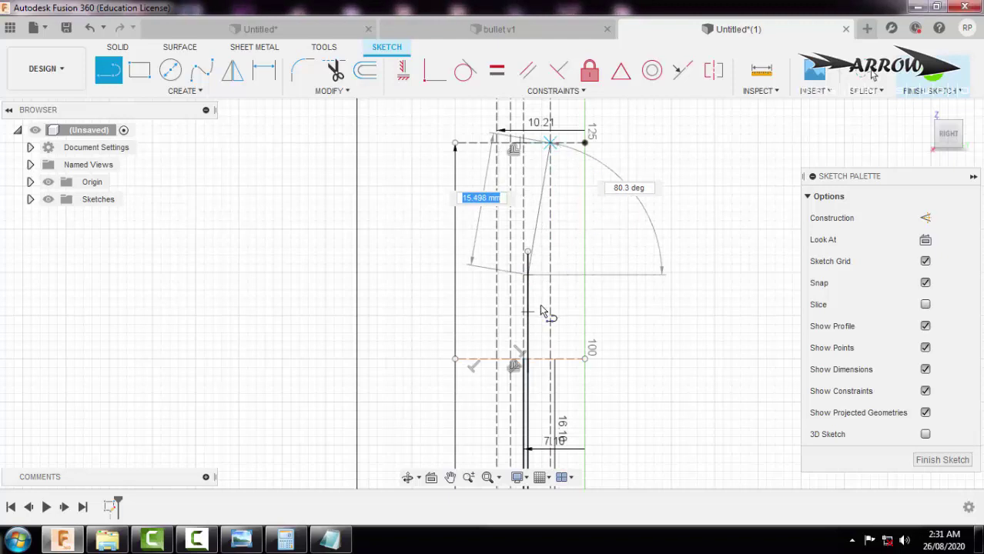
{"action": "key", "text": "Escape"}
- Mirror the slanted line across the dashed centre line
{"action": "key", "text": "t"}
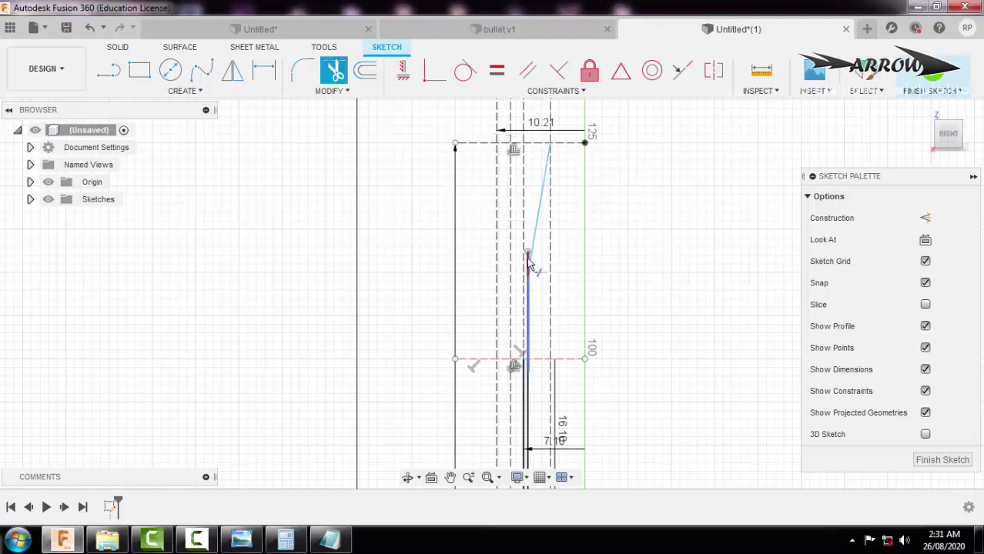
{"action": "key", "text": "Escape"}
{"action": "left_click", "coordinate": [543, 219]}
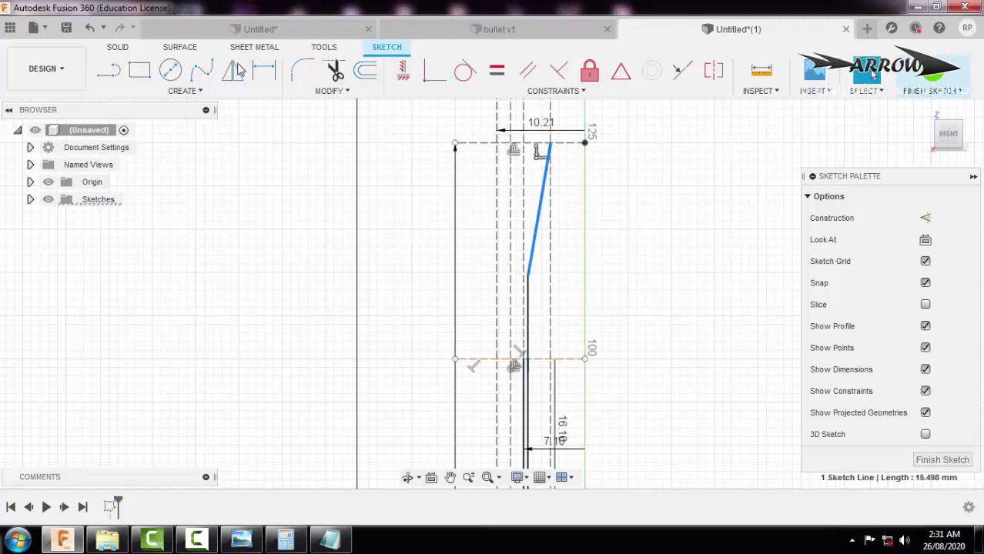
{"action": "left_click", "coordinate": [232, 70]}
{"action": "left_click", "coordinate": [878, 218]}
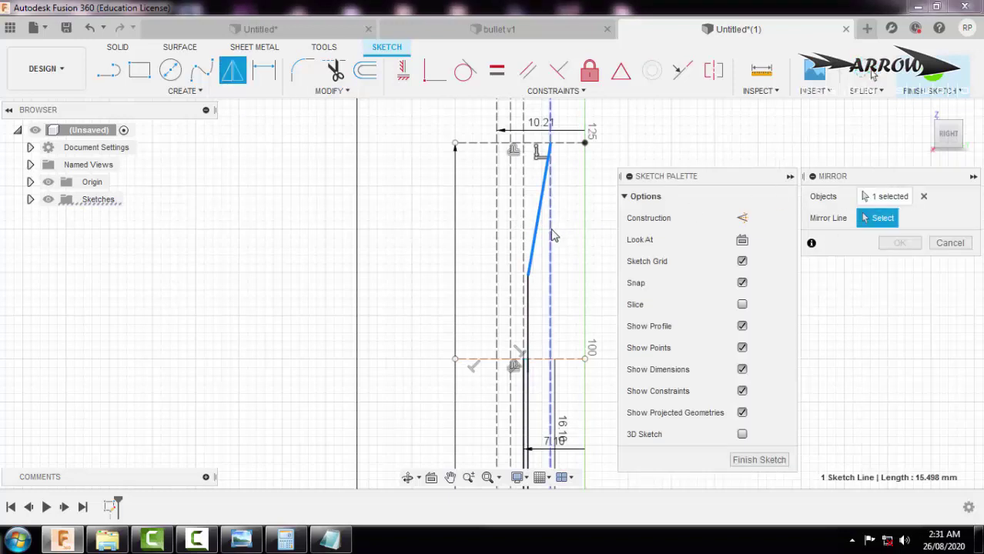
{"action": "left_click", "coordinate": [552, 232]}
{"action": "left_click", "coordinate": [900, 243]}
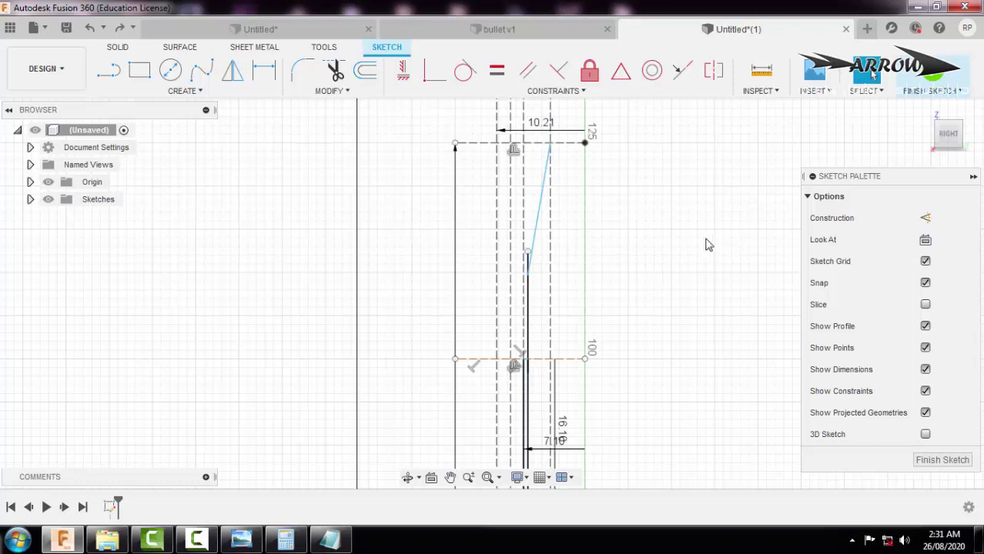
- Draw a line from the vertical line's top to the 125 corner and trim the stub above it
{"action": "key", "text": "l"}
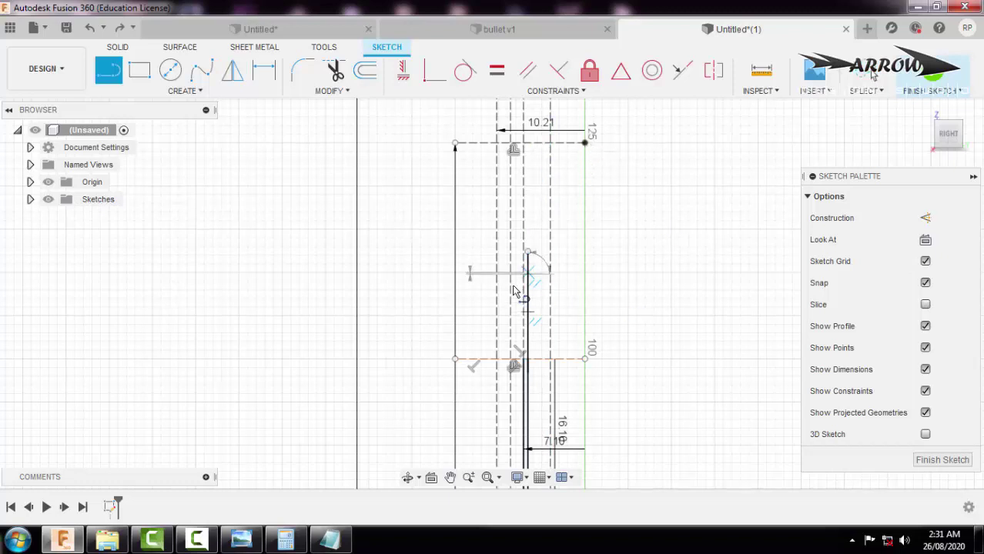
{"action": "key", "text": "Escape"}
{"action": "key", "text": "l"}
{"action": "left_click", "coordinate": [528, 271]}
{"action": "left_click", "coordinate": [585, 144]}
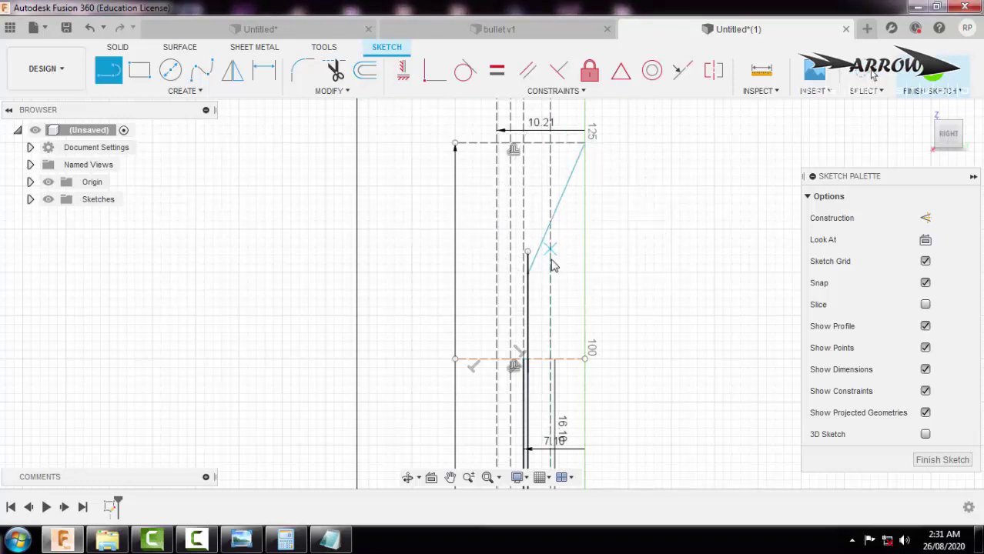
{"action": "key", "text": "Escape"}
{"action": "key", "text": "t"}
{"action": "left_click", "coordinate": [529, 259]}
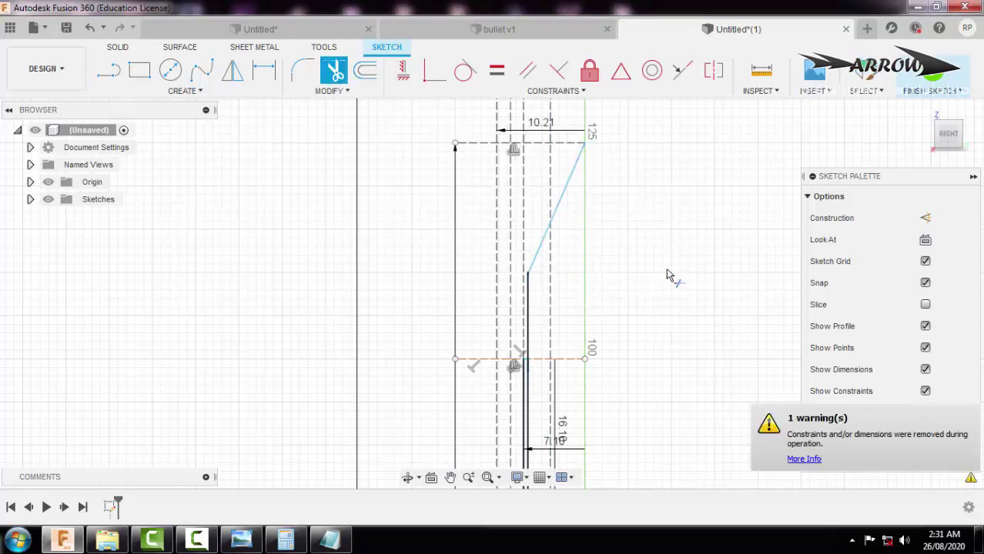
{"action": "key", "text": "Escape"}
- Trim the leftover bit at the diagonal's junction, restoring the diagonal after an accidental trim
{"action": "scroll", "coordinate": [600, 323], "scroll_direction": "up", "scroll_amount": 4}
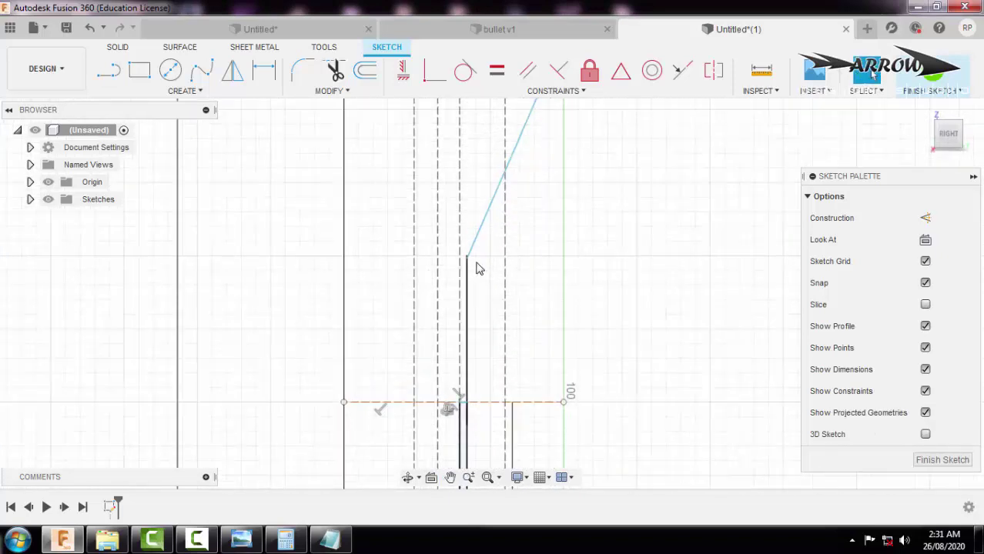
{"action": "scroll", "coordinate": [477, 268], "scroll_direction": "up", "scroll_amount": 3}
{"action": "key", "text": "t"}
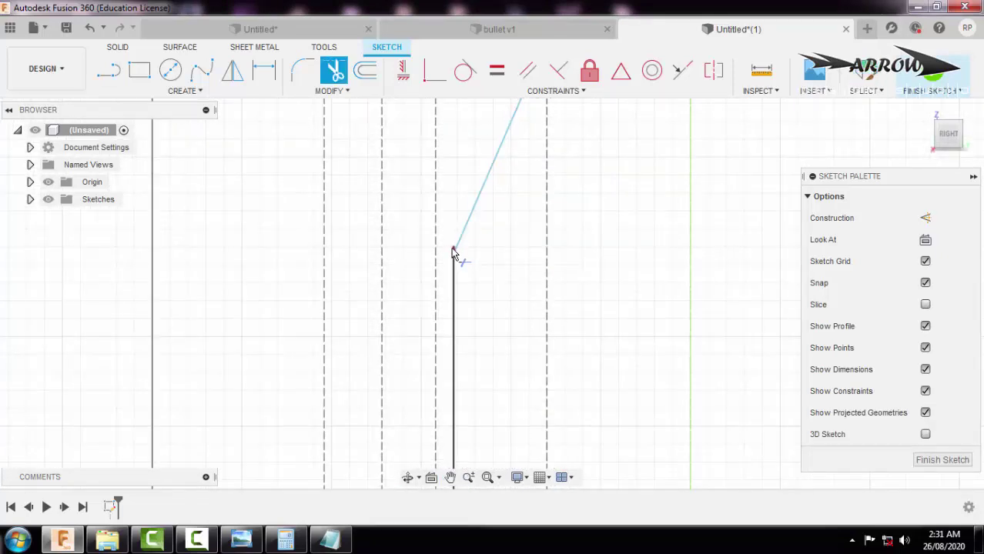
{"action": "left_click", "coordinate": [453, 248]}
{"action": "key", "text": "Escape"}
{"action": "scroll", "coordinate": [443, 265], "scroll_direction": "up", "scroll_amount": 2}
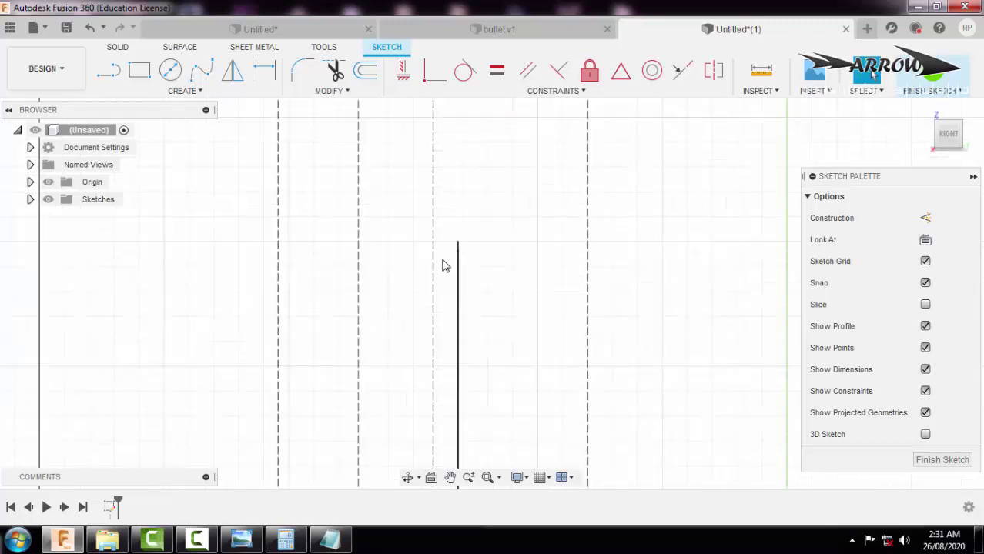
{"action": "scroll", "coordinate": [443, 265], "scroll_direction": "up", "scroll_amount": 1}
{"action": "key", "text": "ctrl+z"}
{"action": "key", "text": "t"}
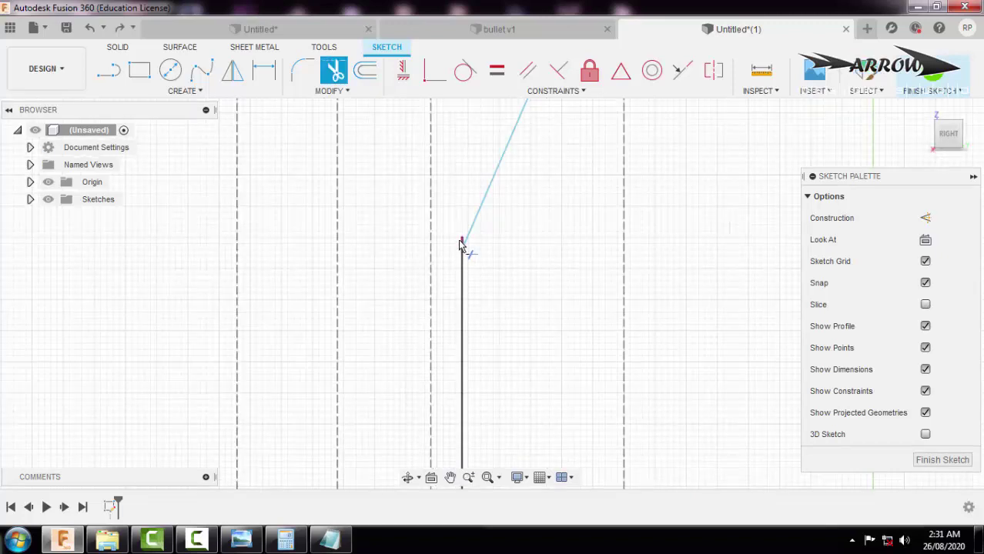
{"action": "left_click", "coordinate": [459, 245]}
{"action": "key", "text": "Escape"}
{"action": "scroll", "coordinate": [494, 275], "scroll_direction": "down", "scroll_amount": 3}
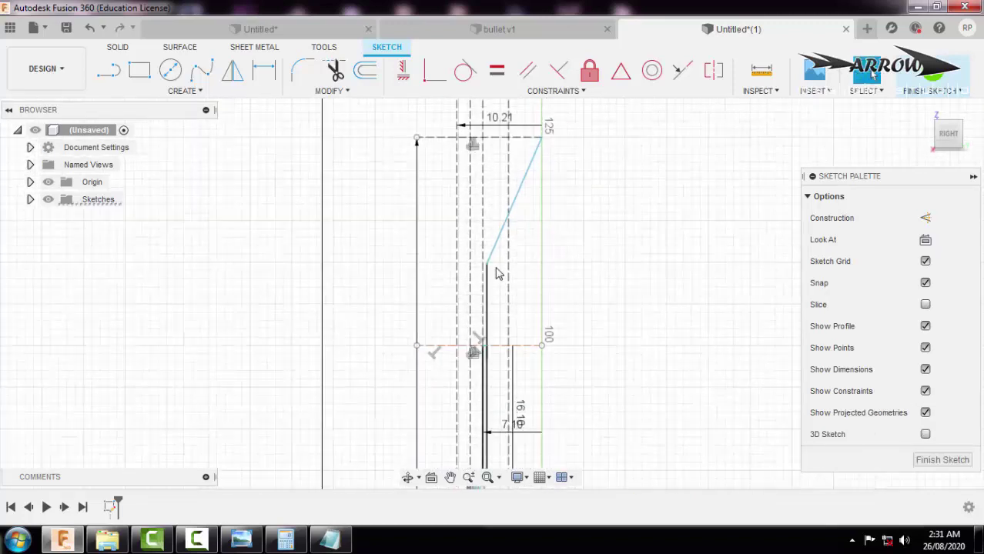
{"action": "scroll", "coordinate": [522, 202], "scroll_direction": "down", "scroll_amount": 2}
{"action": "left_click", "coordinate": [522, 202]}
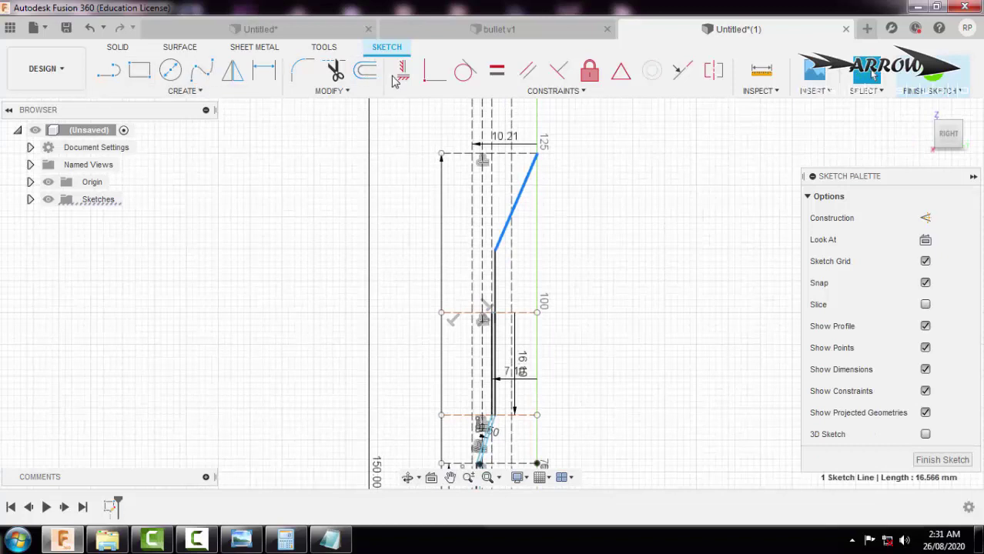
- Mirror the diagonal tip line across the vertical line
{"action": "left_click", "coordinate": [232, 70]}
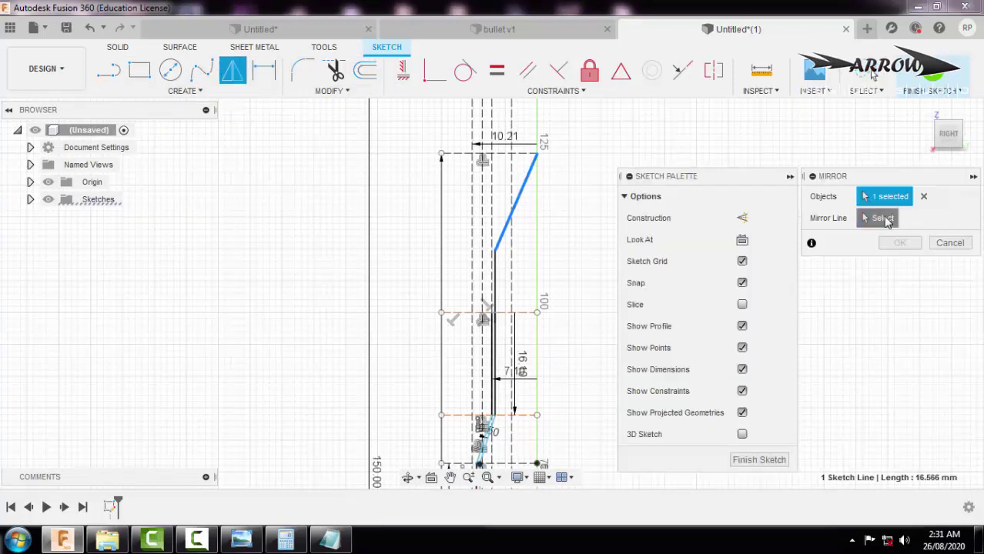
{"action": "left_click", "coordinate": [537, 225]}
{"action": "left_click", "coordinate": [899, 242]}
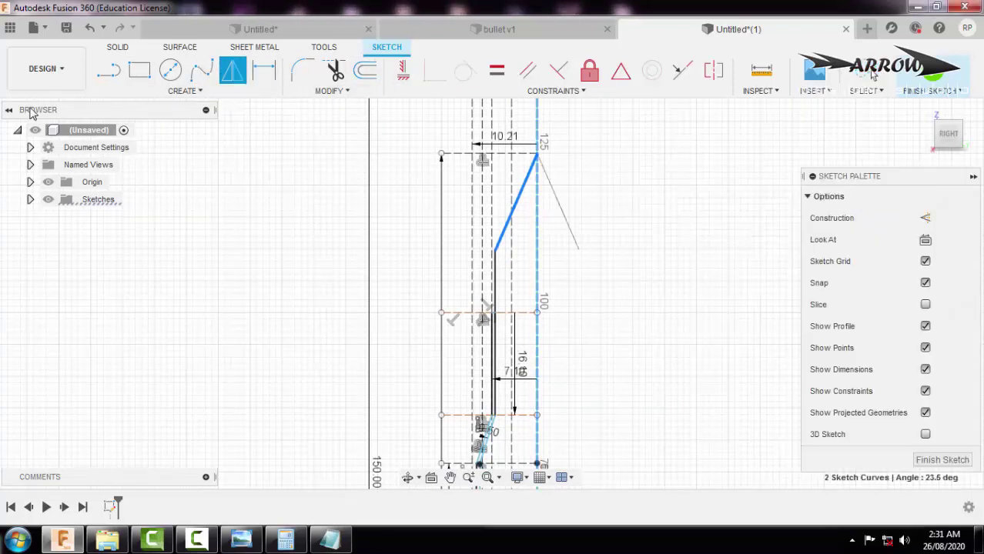
- Fit a small two-tangent circle between both diagonals at the apex
{"action": "left_click", "coordinate": [182, 91]}
{"action": "mouse_move", "coordinate": [134, 140]}
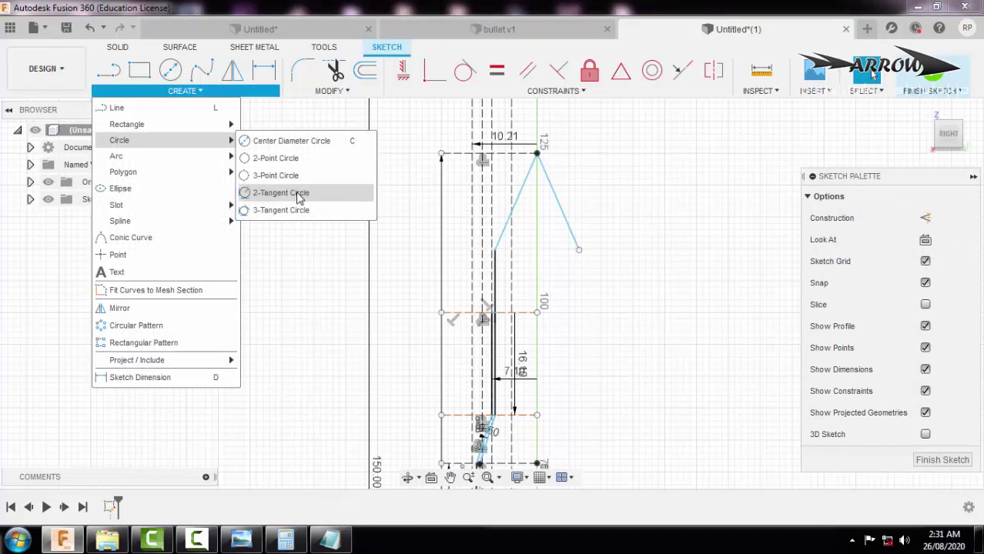
{"action": "left_click", "coordinate": [299, 197]}
{"action": "left_click", "coordinate": [517, 195]}
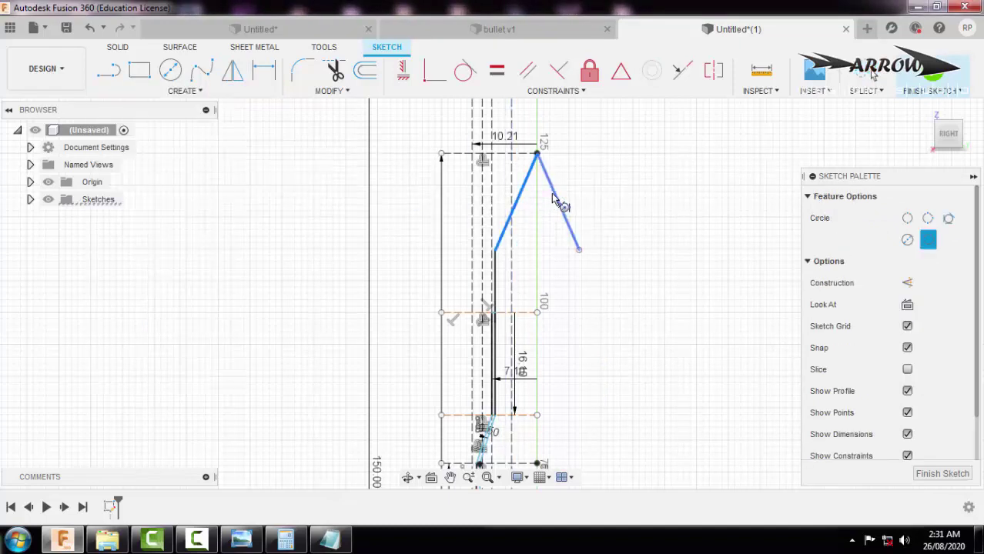
{"action": "left_click", "coordinate": [553, 200]}
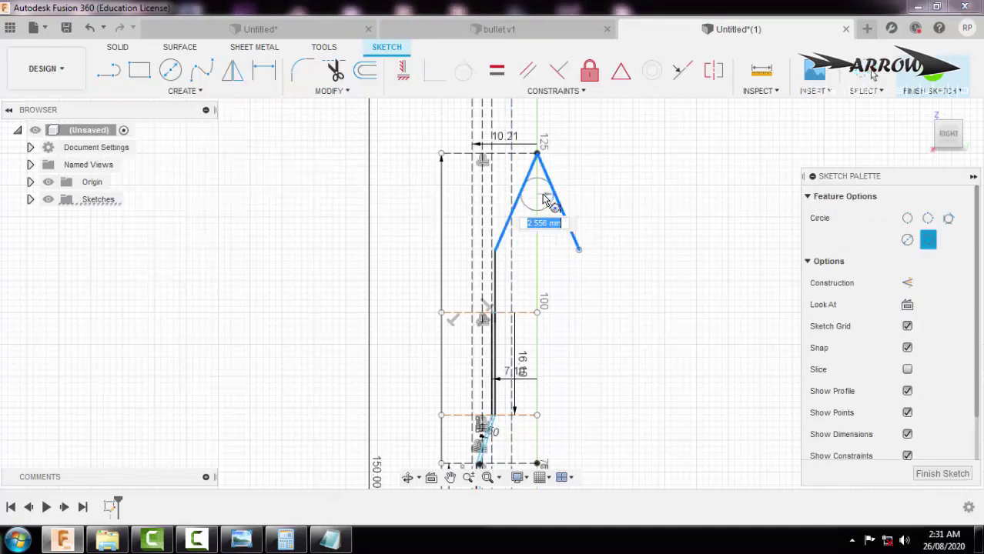
{"action": "left_click", "coordinate": [662, 291]}
{"action": "key", "text": "Escape"}
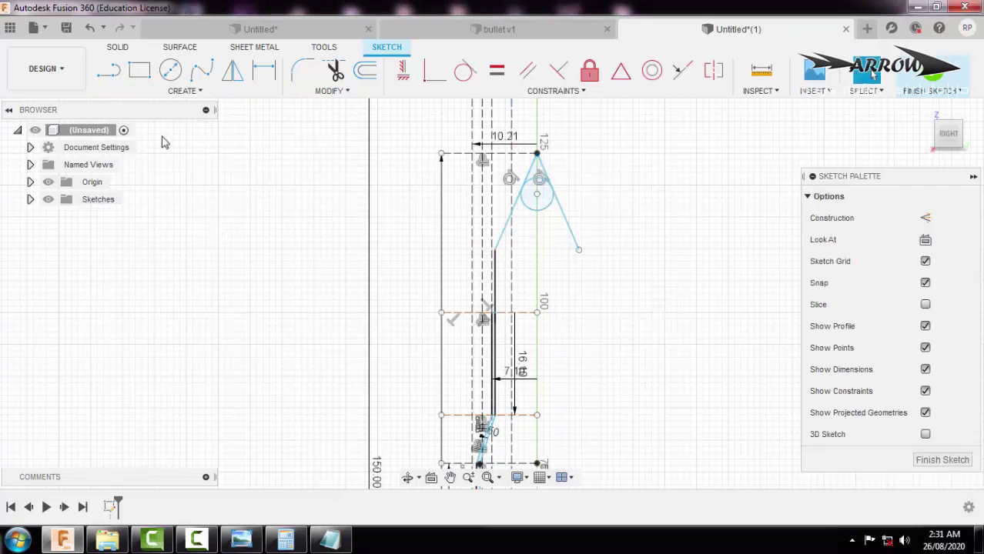
- Fillet the corner between the left diagonal and the neck line with a 35.50 mm radius
{"action": "left_click", "coordinate": [303, 71]}
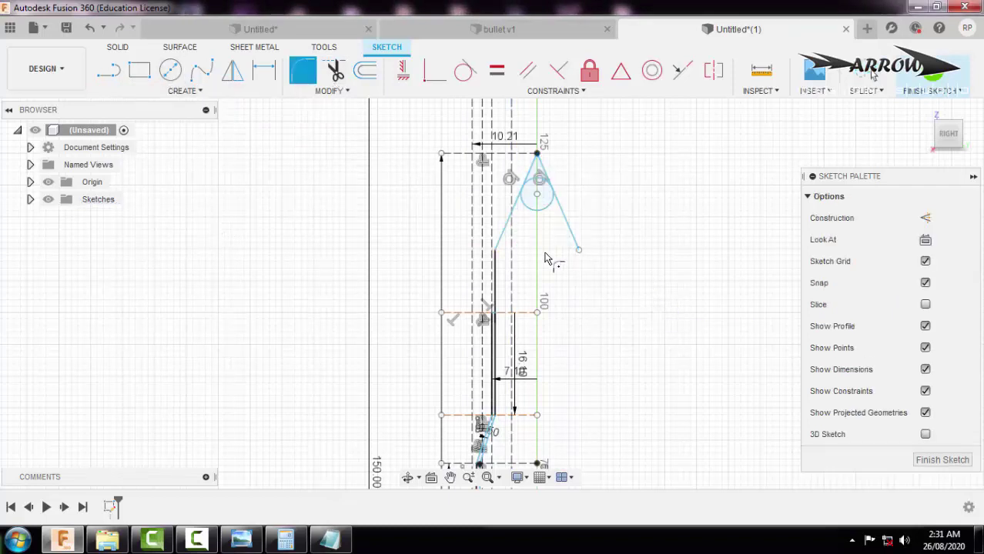
{"action": "left_click", "coordinate": [494, 242]}
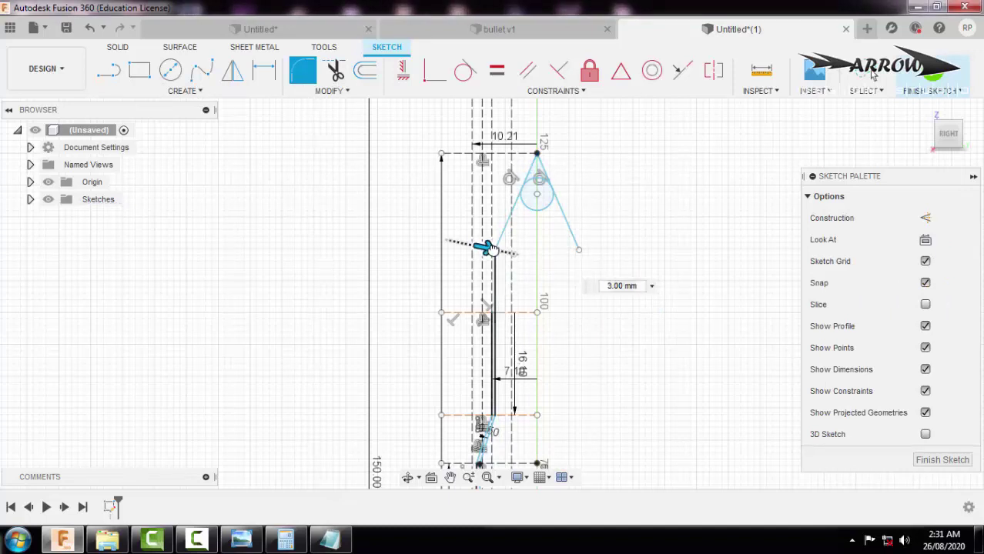
{"action": "left_click_drag", "start_coordinate": [487, 248], "coordinate": [581, 262]}
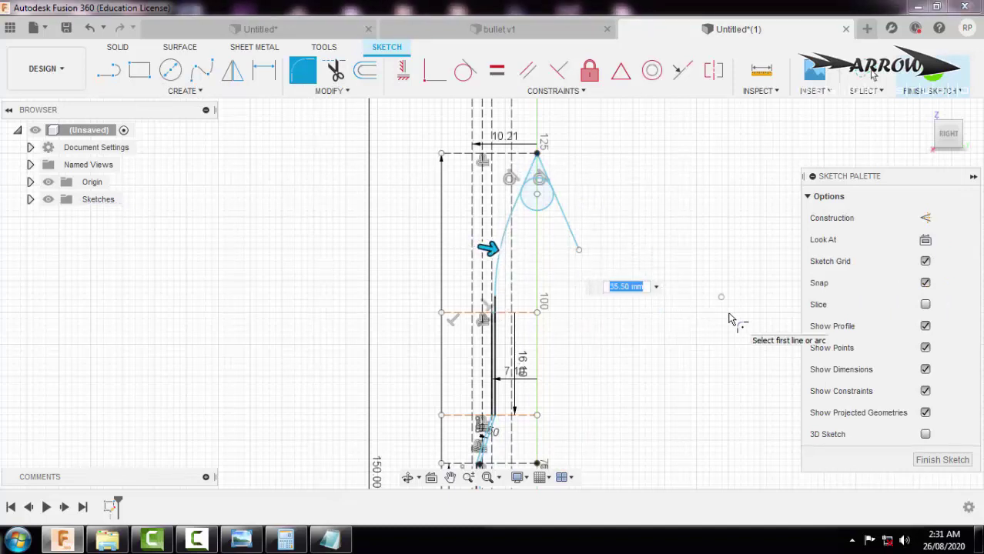
{"action": "key", "text": "Return"}
- Check the reference cartridge drawing and switch back to the sketch
{"action": "left_click", "coordinate": [241, 539]}
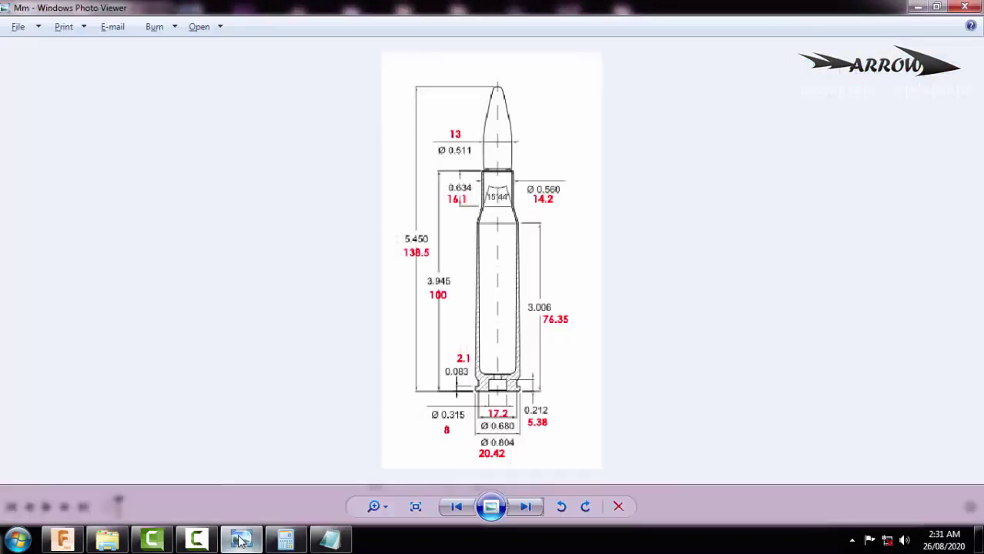
{"action": "scroll", "coordinate": [501, 92], "scroll_direction": "up", "scroll_amount": 4}
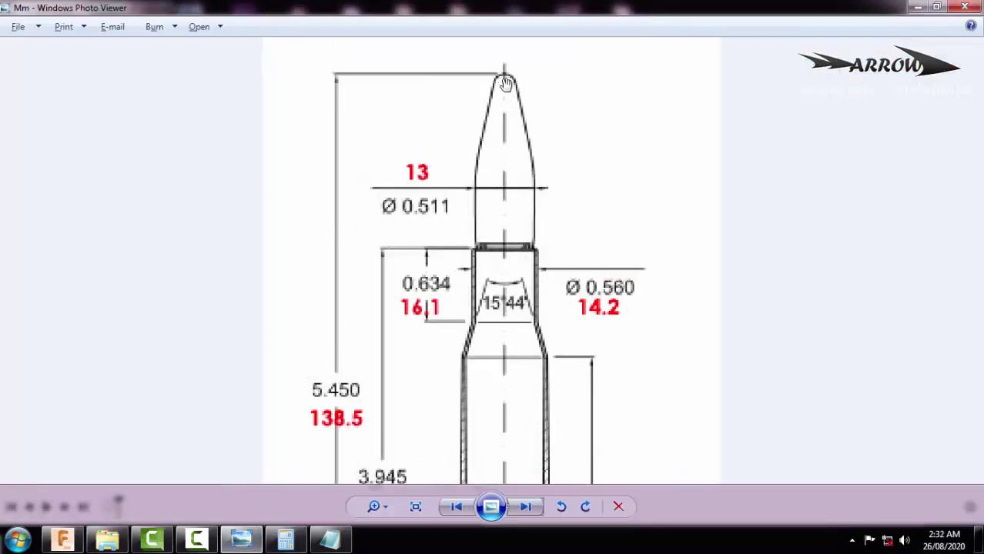
{"action": "key", "text": "alt+Tab"}
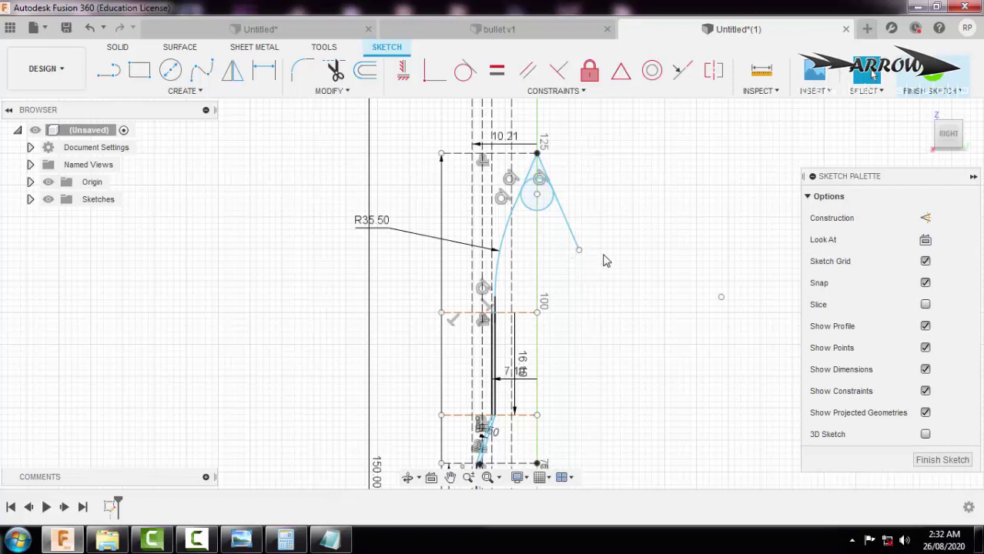
- Trim off the right tip line, most of the apex circle and the leftover tip segments
{"action": "key", "text": "t"}
{"action": "left_click", "coordinate": [564, 217]}
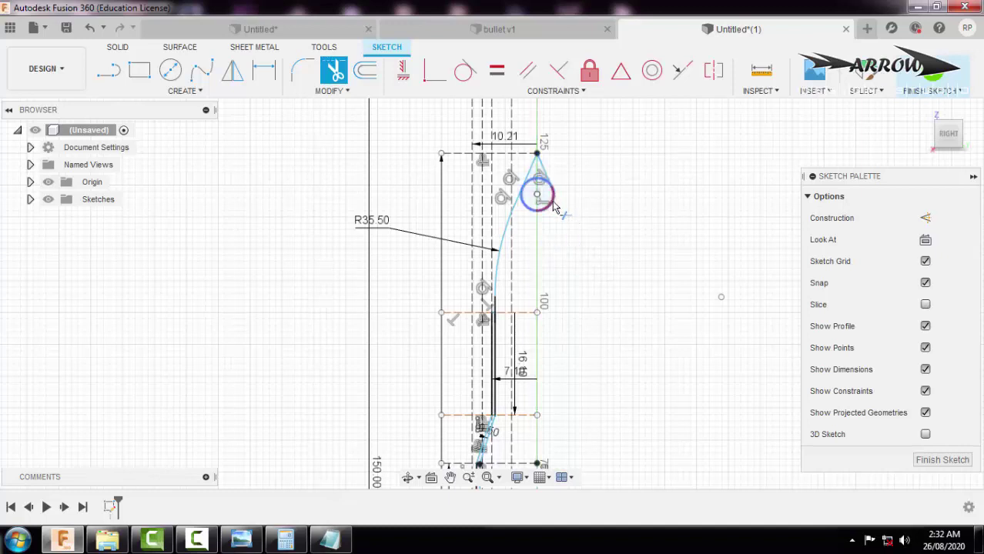
{"action": "left_click", "coordinate": [553, 206]}
{"action": "left_click", "coordinate": [548, 175]}
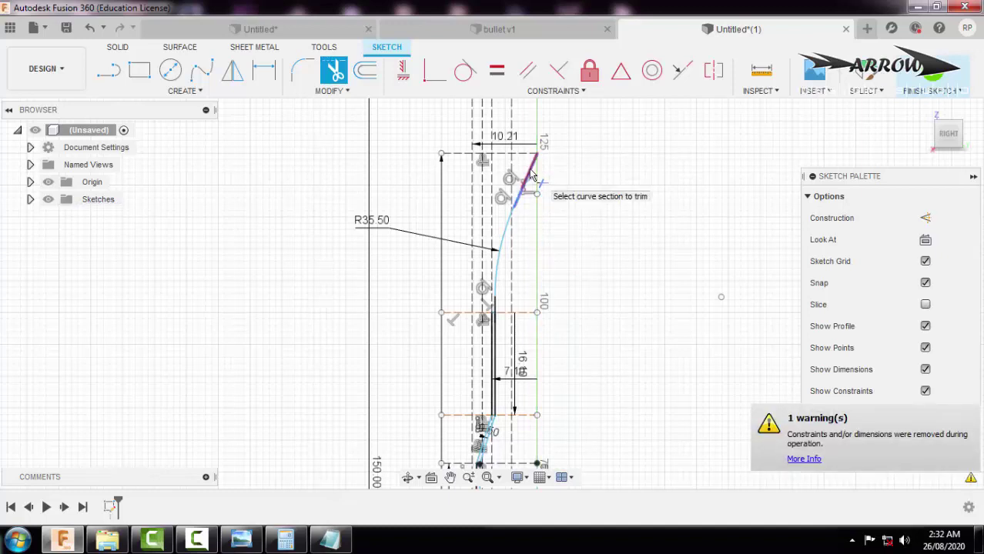
{"action": "left_click", "coordinate": [531, 176]}
- Draw a vertical line from the curve's top end down to the orange reference line
{"action": "key", "text": "Escape"}
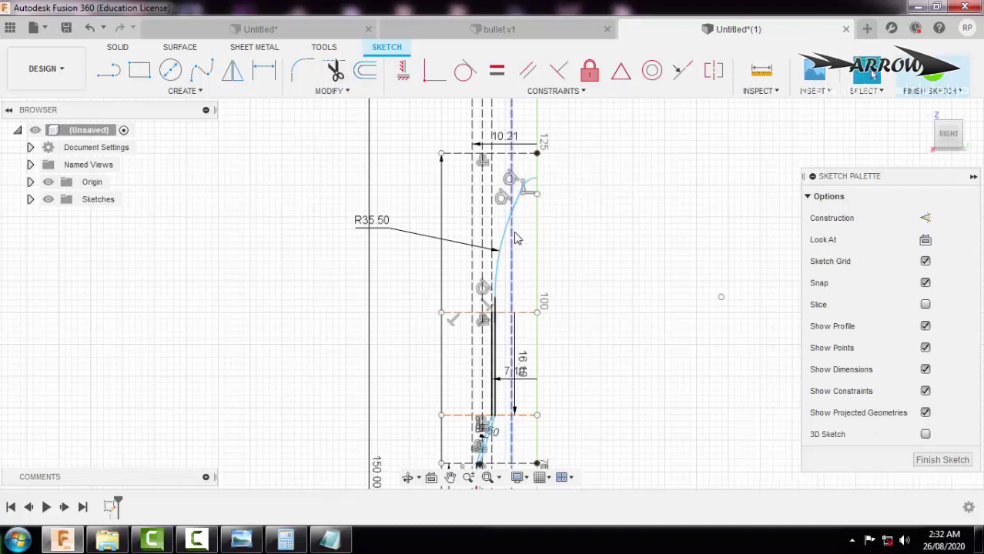
{"action": "key", "text": "l"}
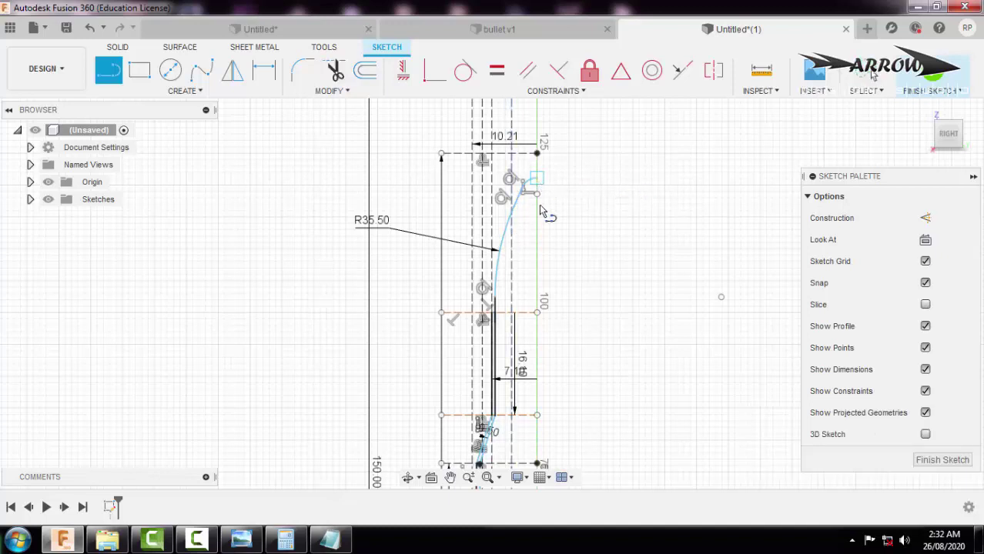
{"action": "left_click", "coordinate": [536, 179]}
{"action": "scroll", "coordinate": [543, 337], "scroll_direction": "up", "scroll_amount": 4}
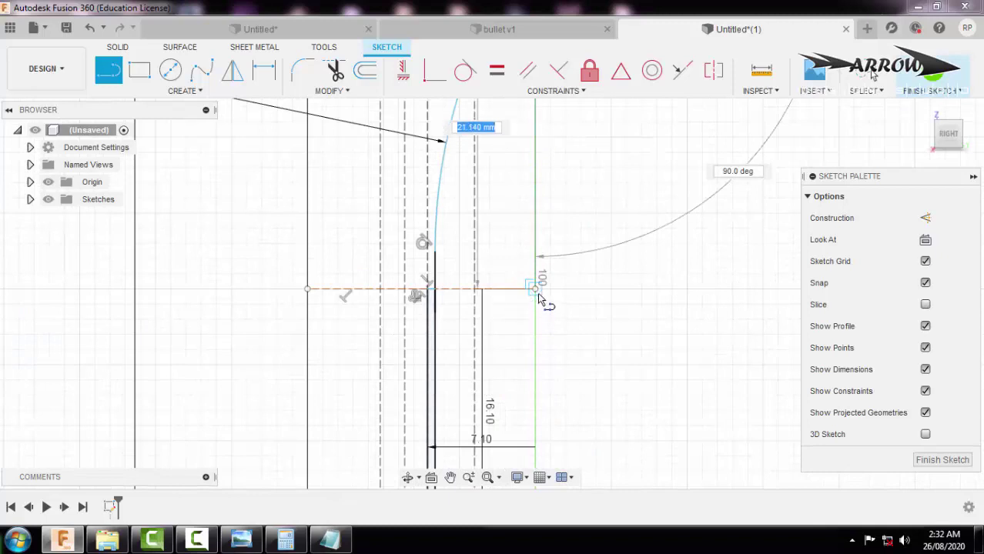
{"action": "left_click", "coordinate": [538, 296]}
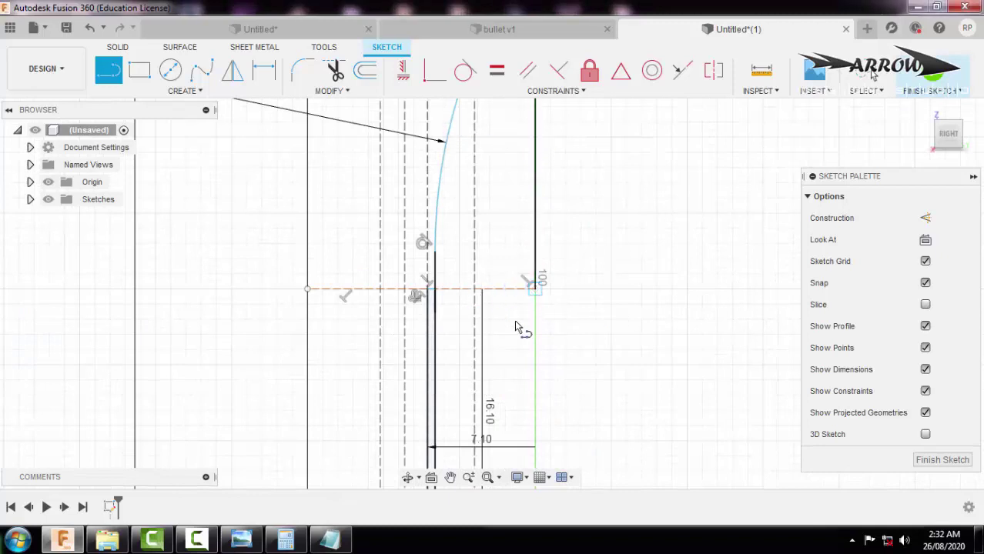
{"action": "key", "text": "Escape"}
- Add a short 1.6 mm horizontal line from the vertical line's end to the vertical edge
{"action": "key", "text": "l"}
{"action": "left_click", "coordinate": [535, 290]}
{"action": "type", "text": "4"}
{"action": "key", "text": "Return"}
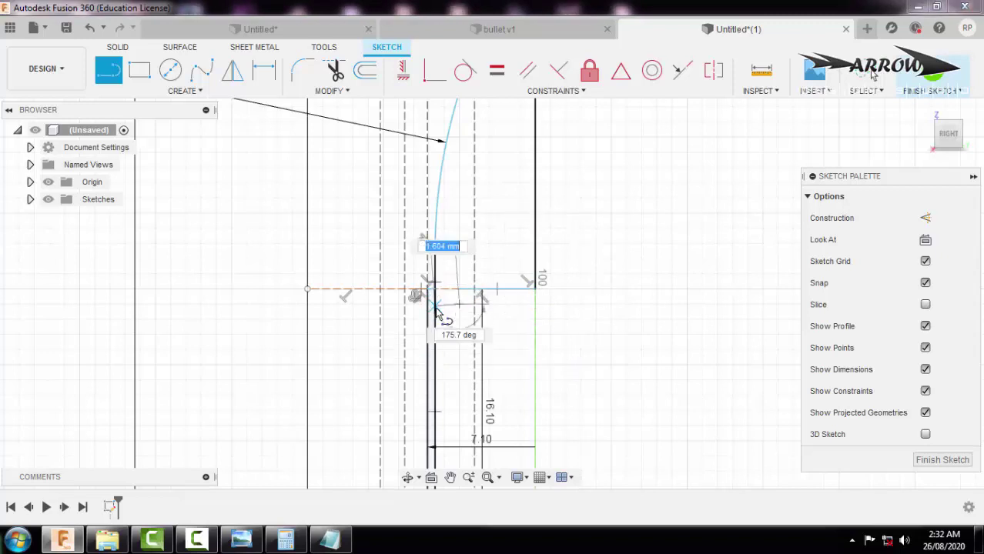
{"action": "scroll", "coordinate": [431, 308], "scroll_direction": "up", "scroll_amount": 3}
{"action": "scroll", "coordinate": [432, 308], "scroll_direction": "up", "scroll_amount": 2}
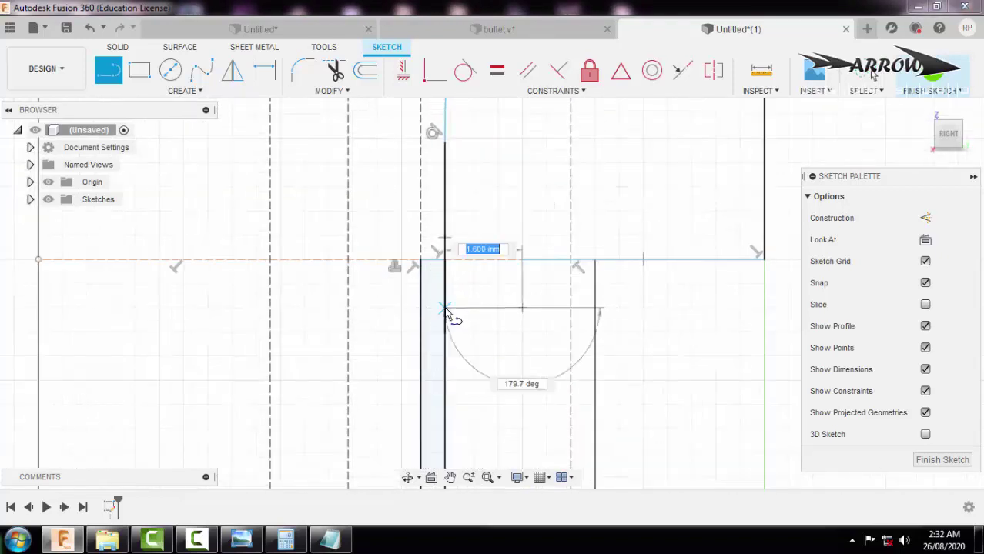
{"action": "scroll", "coordinate": [447, 309], "scroll_direction": "up", "scroll_amount": 4}
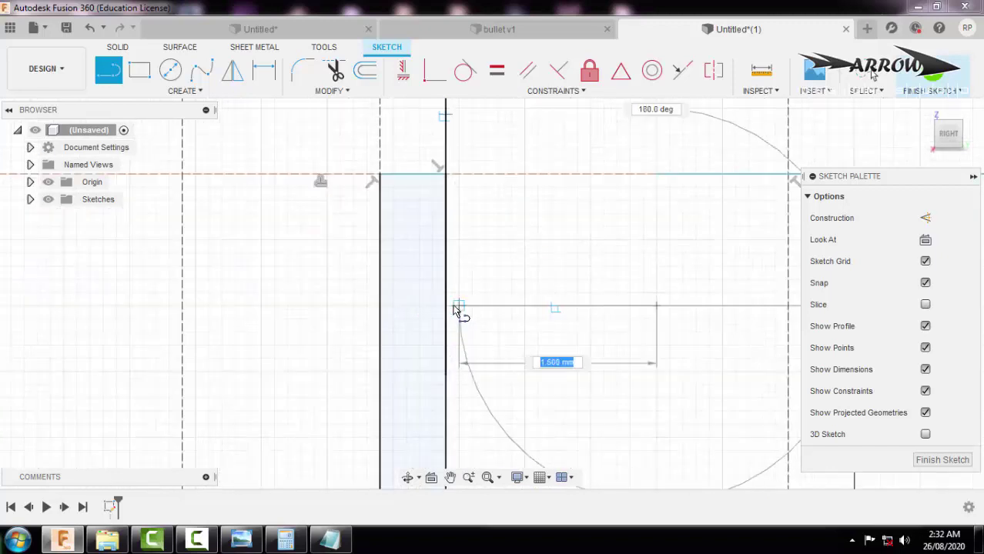
{"action": "left_click", "coordinate": [447, 308]}
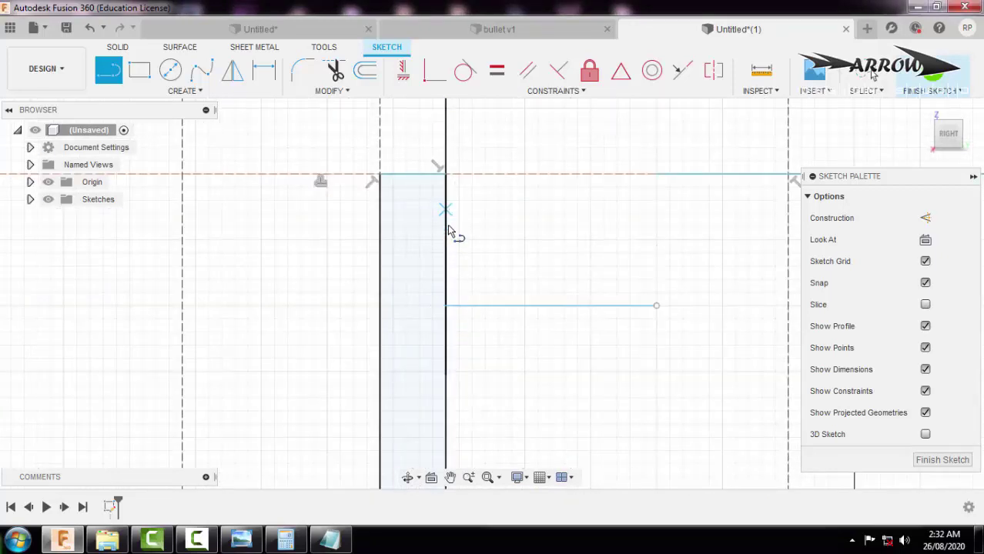
{"action": "key", "text": "Escape"}
{"action": "scroll", "coordinate": [466, 292], "scroll_direction": "down", "scroll_amount": 5}
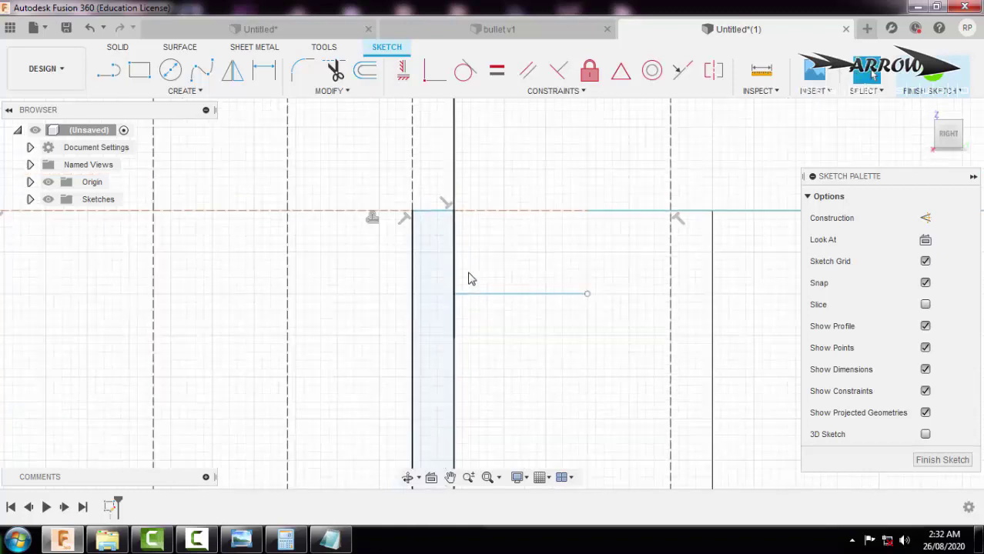
- Close the small rectangle with a vertical line from the short segment's end
{"action": "key", "text": "l"}
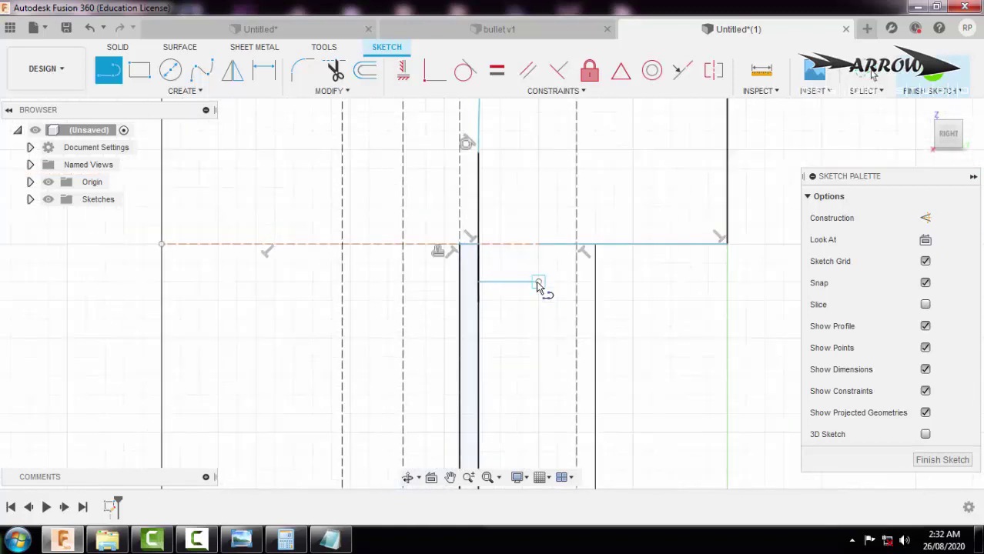
{"action": "left_click", "coordinate": [539, 282]}
{"action": "left_click", "coordinate": [539, 245]}
{"action": "key", "text": "Escape"}
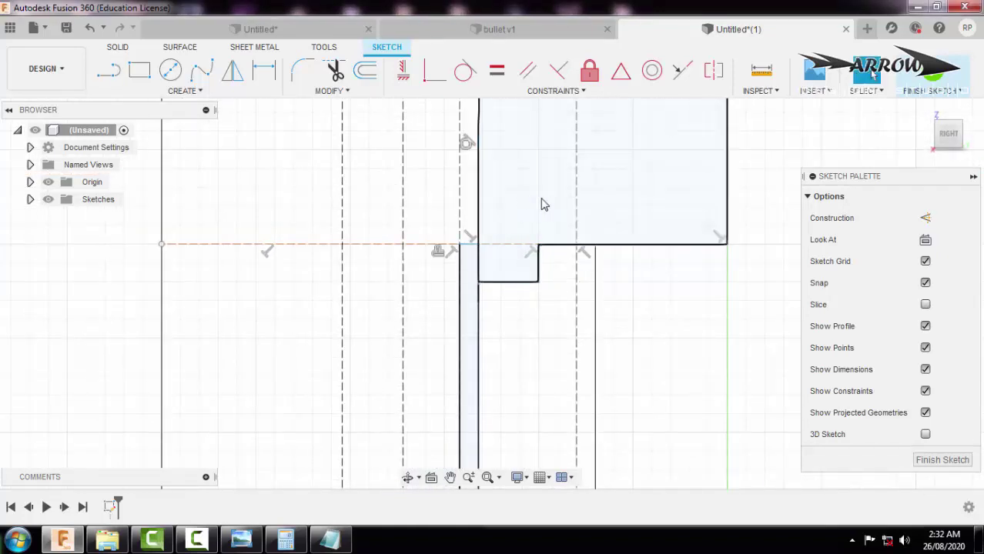
- Select the small rectangle and narrow strip profiles, centering the whole sketch in view
{"action": "left_click", "coordinate": [540, 201]}
{"action": "scroll", "coordinate": [540, 202], "scroll_direction": "down", "scroll_amount": 5}
{"action": "scroll", "coordinate": [608, 227], "scroll_direction": "up", "scroll_amount": 5}
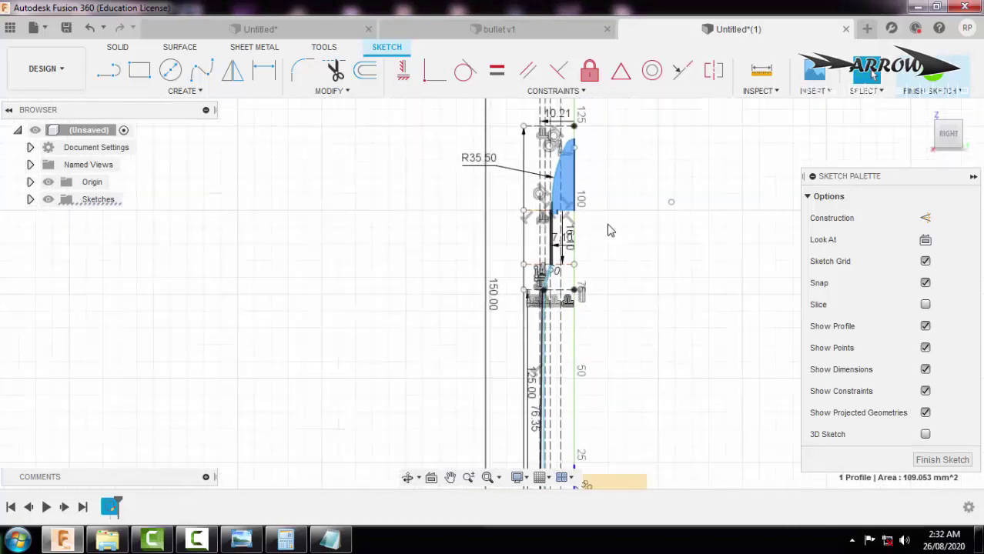
{"action": "scroll", "coordinate": [445, 247], "scroll_direction": "up", "scroll_amount": 3}
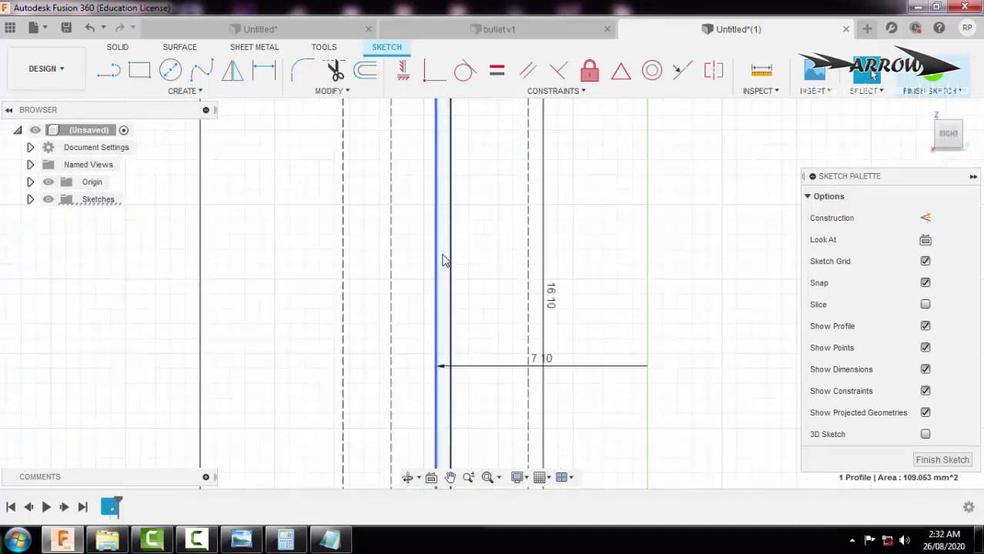
{"action": "left_click", "coordinate": [442, 253]}
{"action": "scroll", "coordinate": [442, 253], "scroll_direction": "down", "scroll_amount": 5}
{"action": "scroll", "coordinate": [445, 261], "scroll_direction": "down", "scroll_amount": 5}
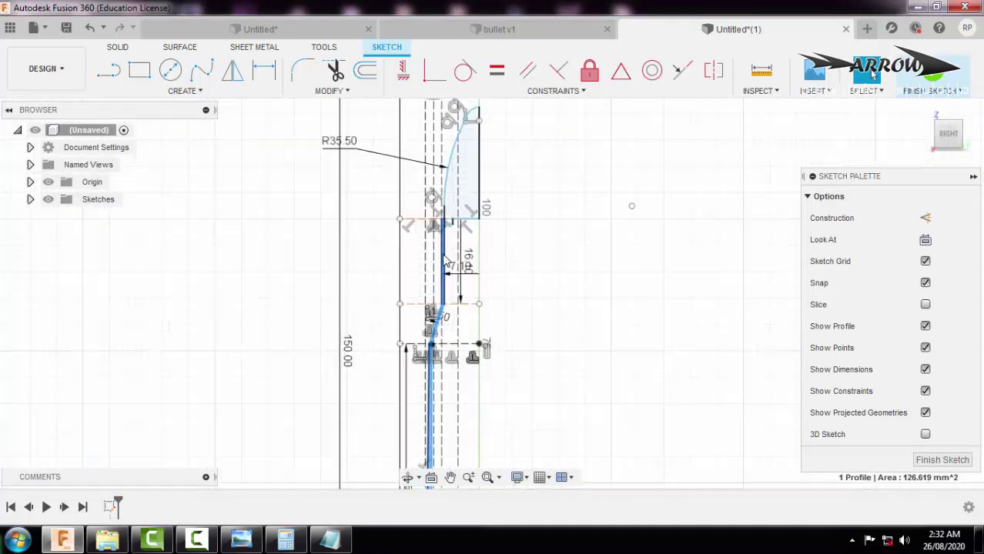
{"action": "scroll", "coordinate": [497, 257], "scroll_direction": "down", "scroll_amount": 1}
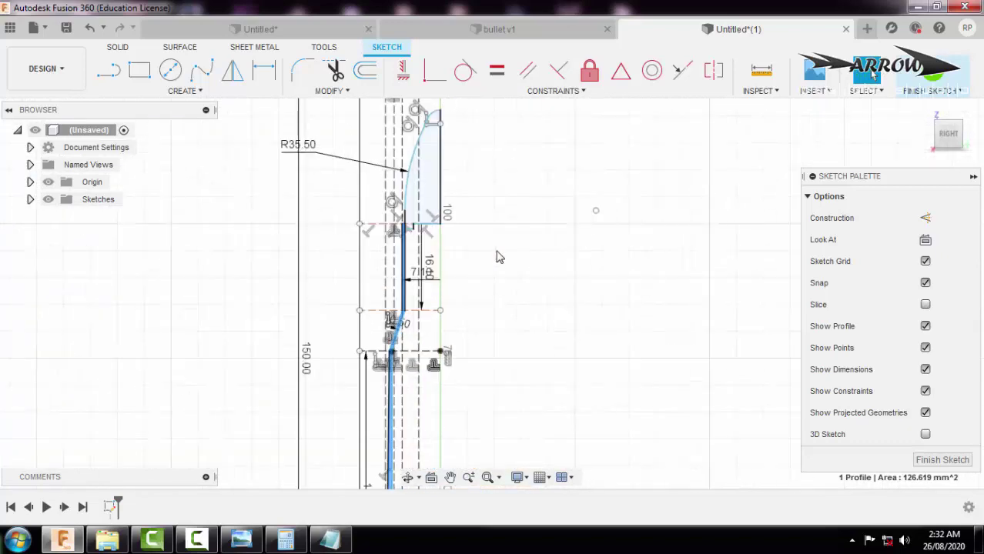
{"action": "scroll", "coordinate": [495, 257], "scroll_direction": "down", "scroll_amount": 3}
{"action": "middle_click_drag", "start_coordinate": [493, 257], "coordinate": [464, 235]}
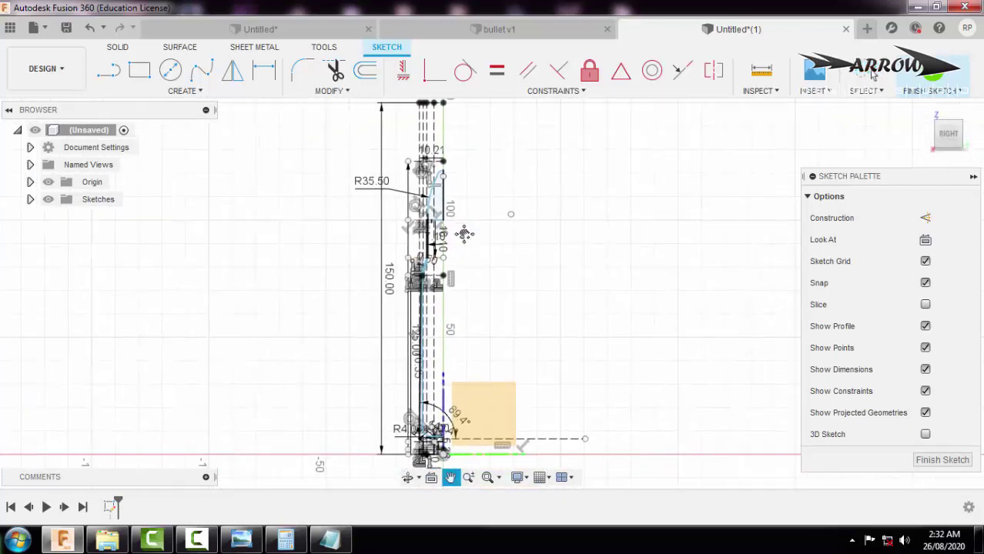
- Try revolving the narrow strip profile around a sketch line, then cancel the failed revolve
{"action": "left_click", "coordinate": [114, 49]}
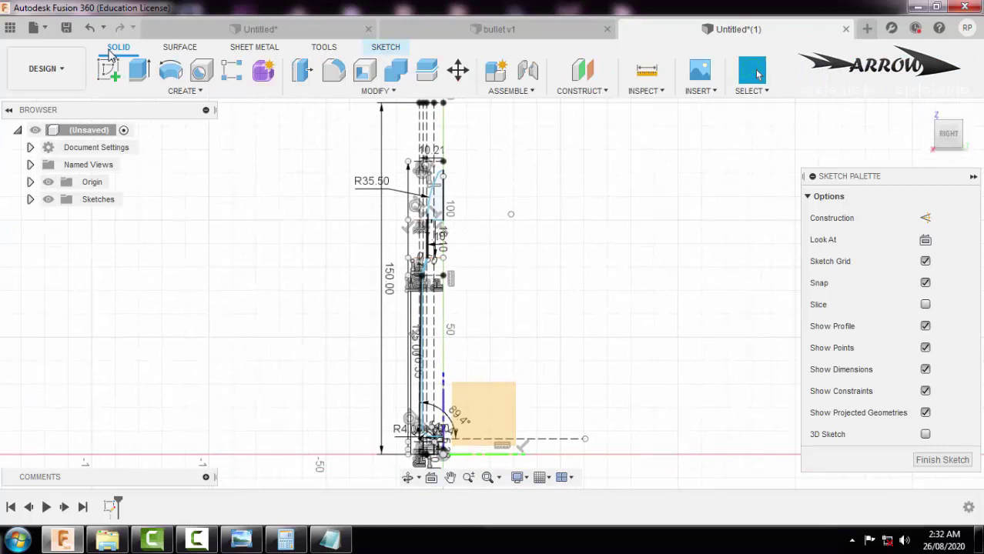
{"action": "left_click", "coordinate": [170, 73]}
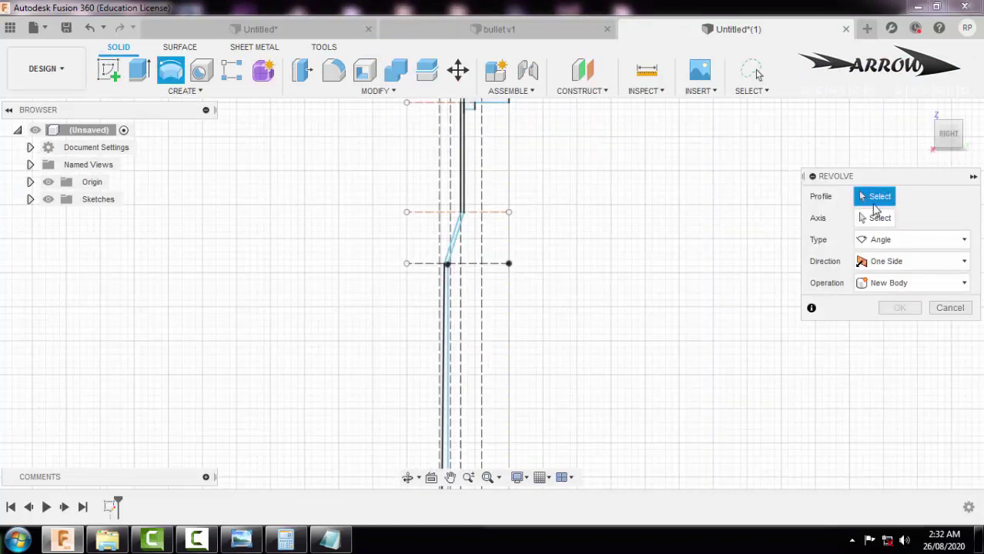
{"action": "scroll", "coordinate": [443, 312], "scroll_direction": "up", "scroll_amount": 5}
{"action": "left_click", "coordinate": [455, 333]}
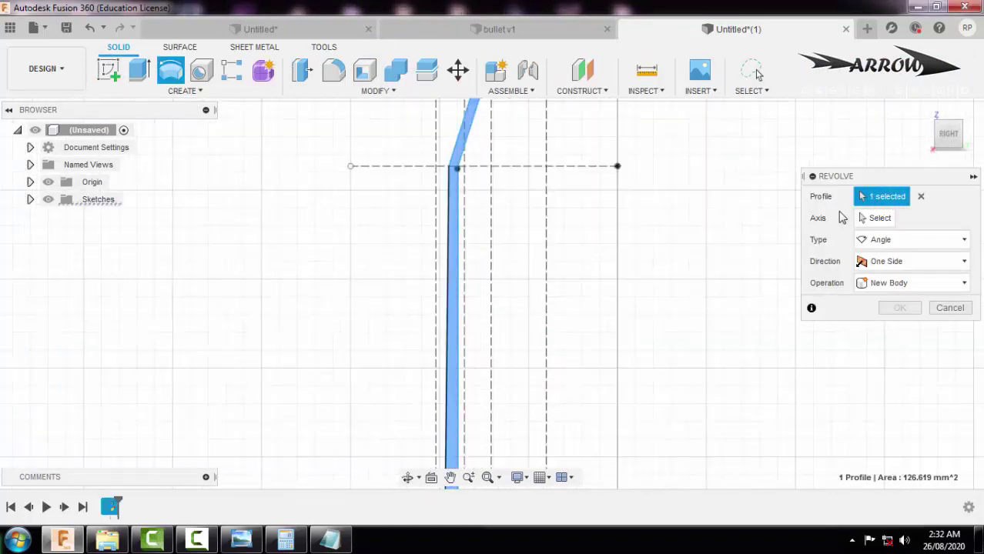
{"action": "left_click", "coordinate": [866, 220]}
{"action": "left_click", "coordinate": [548, 266]}
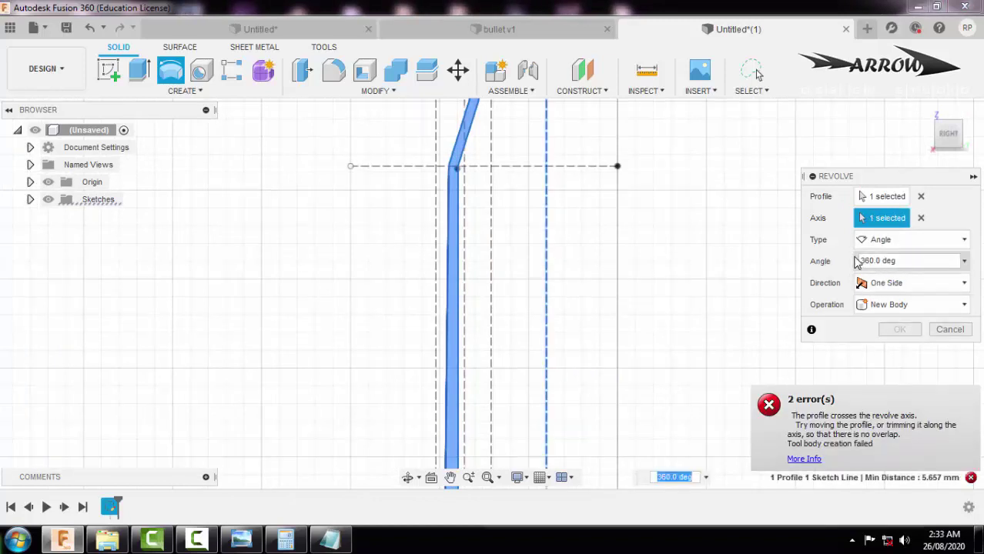
{"action": "key", "text": "Escape"}
- Retry revolving the narrow strip around the dashed construction line; it crosses the axis, so cancel
{"action": "scroll", "coordinate": [742, 340], "scroll_direction": "down", "scroll_amount": 5}
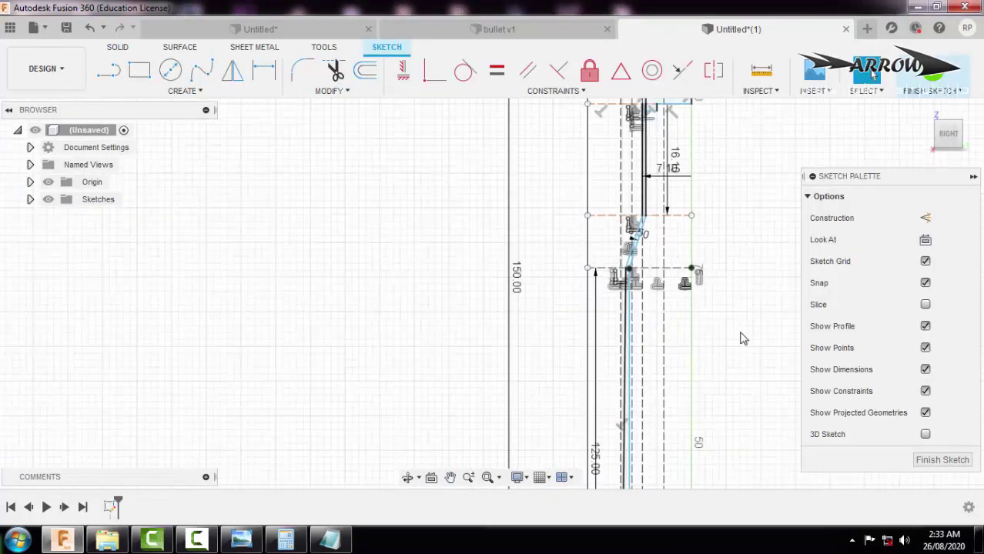
{"action": "middle_click_drag", "start_coordinate": [741, 340], "coordinate": [595, 267]}
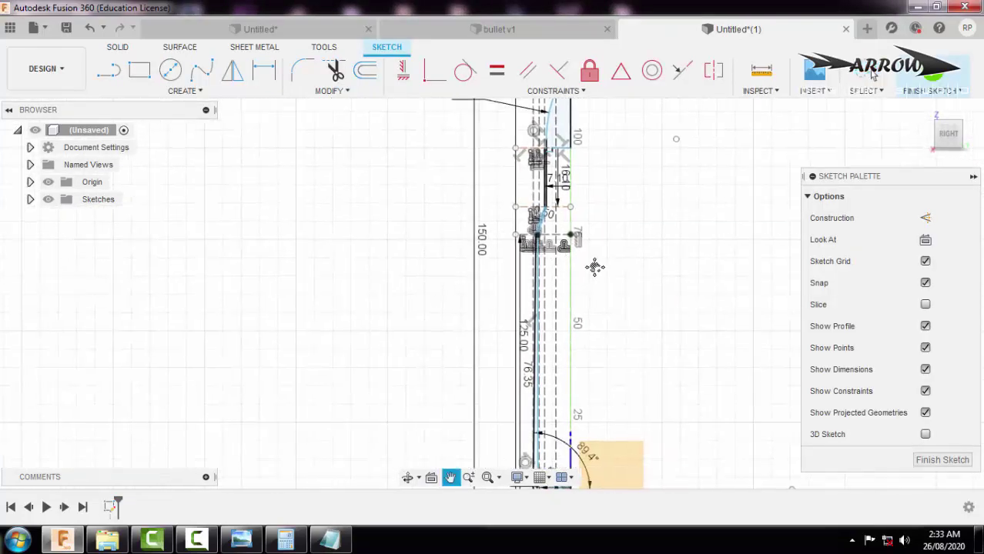
{"action": "left_click", "coordinate": [567, 307]}
{"action": "scroll", "coordinate": [508, 308], "scroll_direction": "up", "scroll_amount": 5}
{"action": "scroll", "coordinate": [481, 322], "scroll_direction": "up", "scroll_amount": 2}
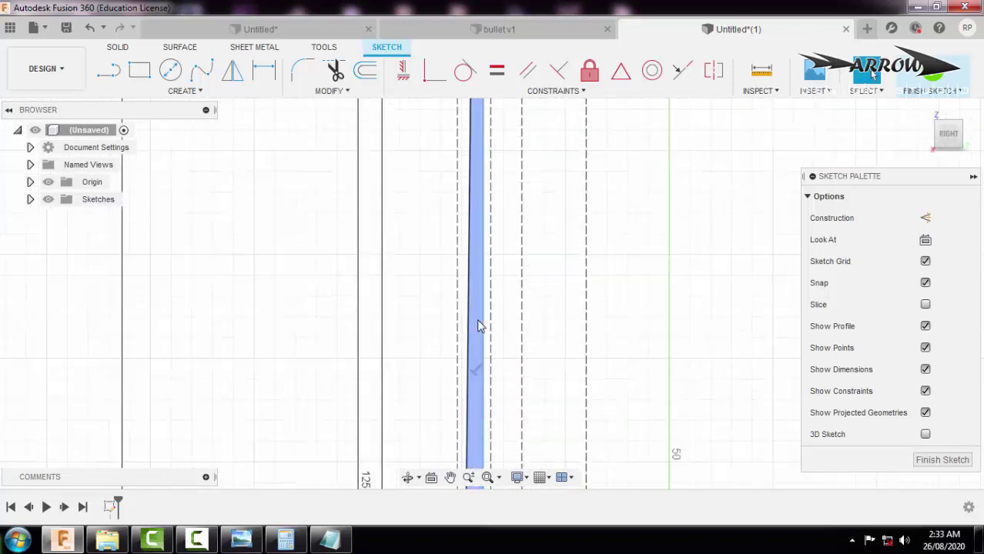
{"action": "left_click", "coordinate": [479, 325]}
{"action": "left_click", "coordinate": [121, 49]}
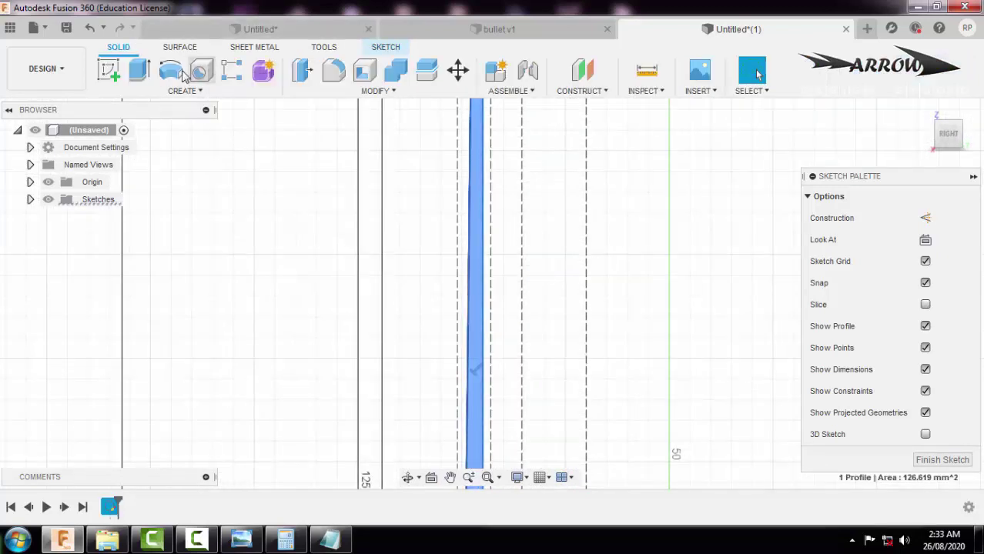
{"action": "left_click", "coordinate": [170, 70]}
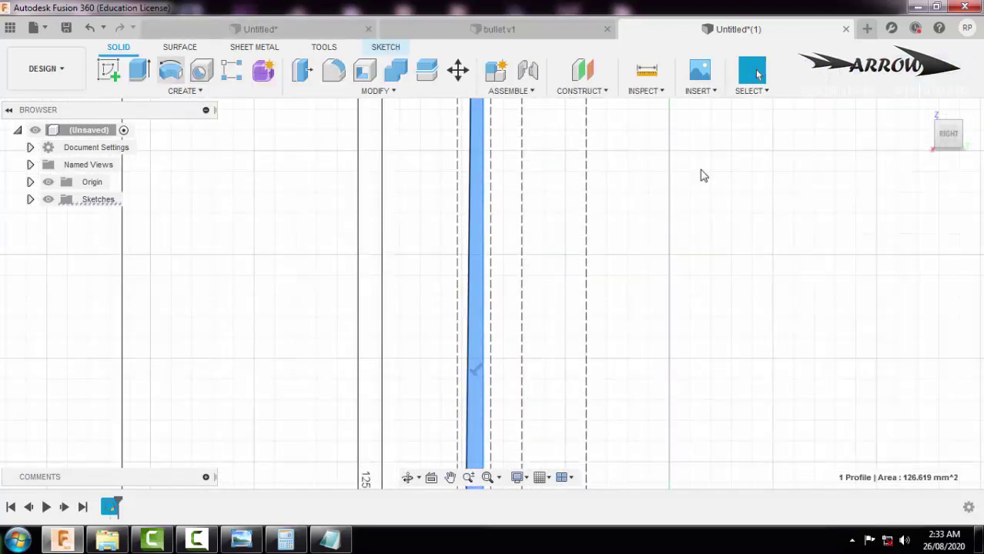
{"action": "scroll", "coordinate": [592, 292], "scroll_direction": "down", "scroll_amount": 3}
{"action": "left_click", "coordinate": [589, 289]}
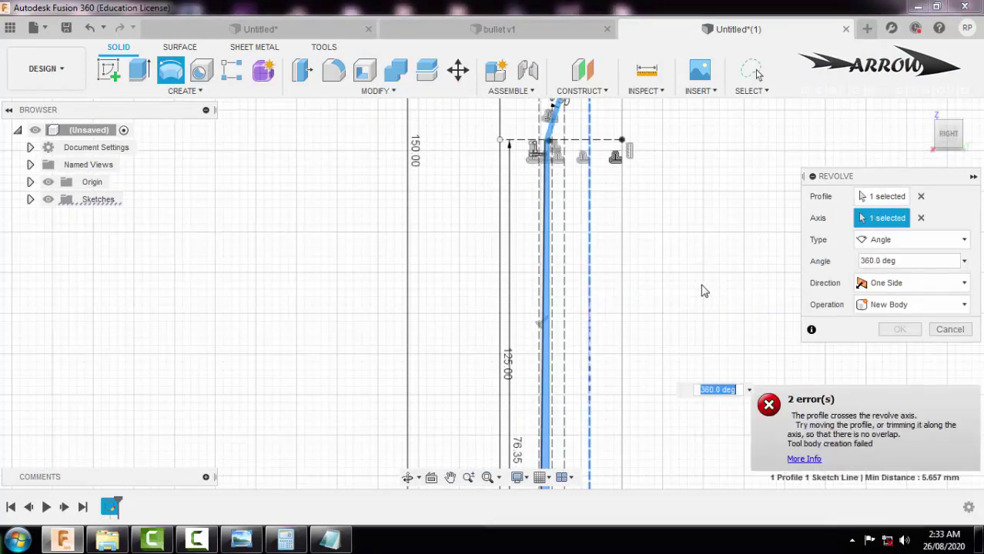
{"action": "mouse_move", "coordinate": [691, 289]}
{"action": "middle_mouse_down"}
{"action": "mouse_move", "coordinate": [593, 338]}
{"action": "mouse_move", "coordinate": [514, 402]}
{"action": "mouse_move", "coordinate": [524, 382]}
{"action": "middle_mouse_up"}
{"action": "key", "text": "Escape"}
- Revolve the case profile 360° around the vertical line, then reopen its sketch from the timeline
{"action": "scroll", "coordinate": [452, 246], "scroll_direction": "up", "scroll_amount": 4}
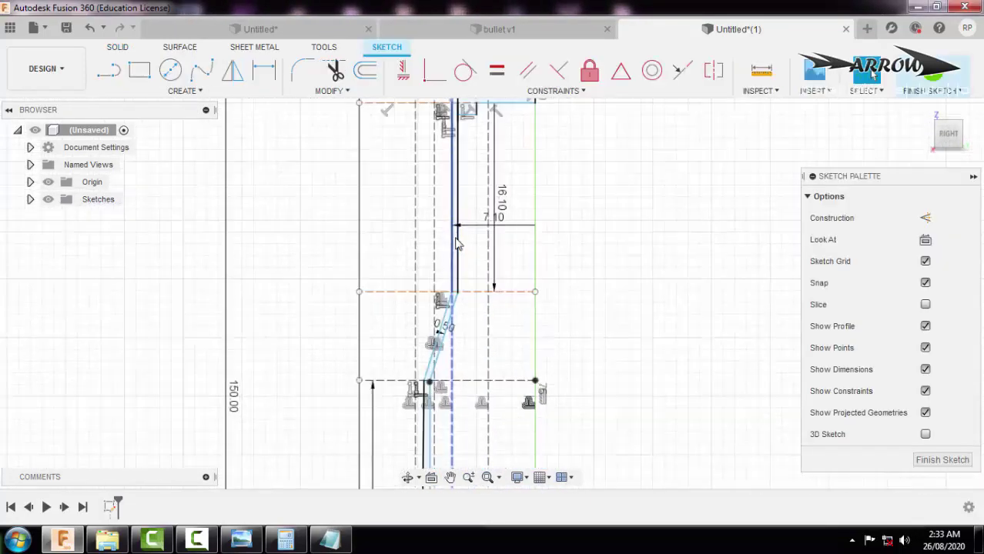
{"action": "scroll", "coordinate": [454, 258], "scroll_direction": "up", "scroll_amount": 3}
{"action": "left_click", "coordinate": [455, 257]}
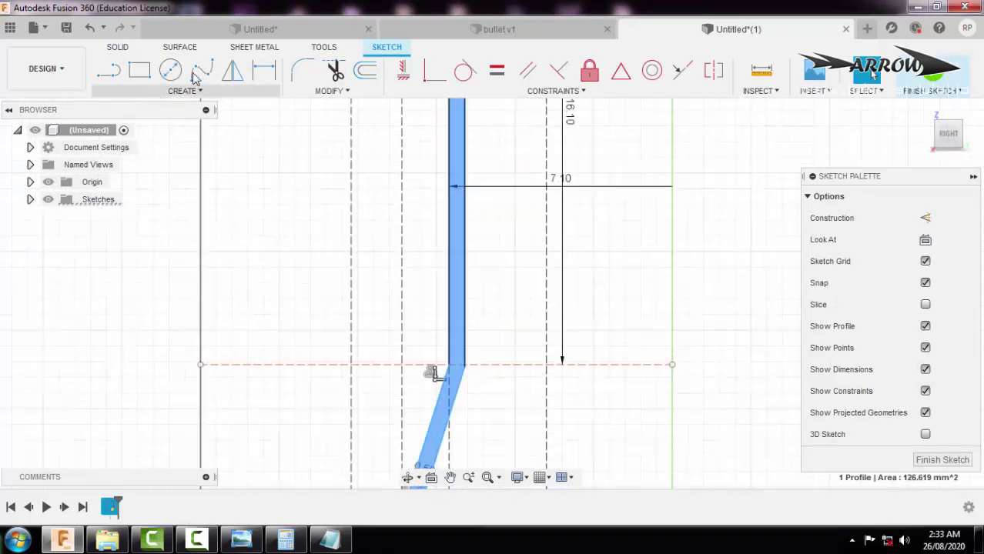
{"action": "left_click", "coordinate": [117, 47]}
{"action": "left_click", "coordinate": [170, 70]}
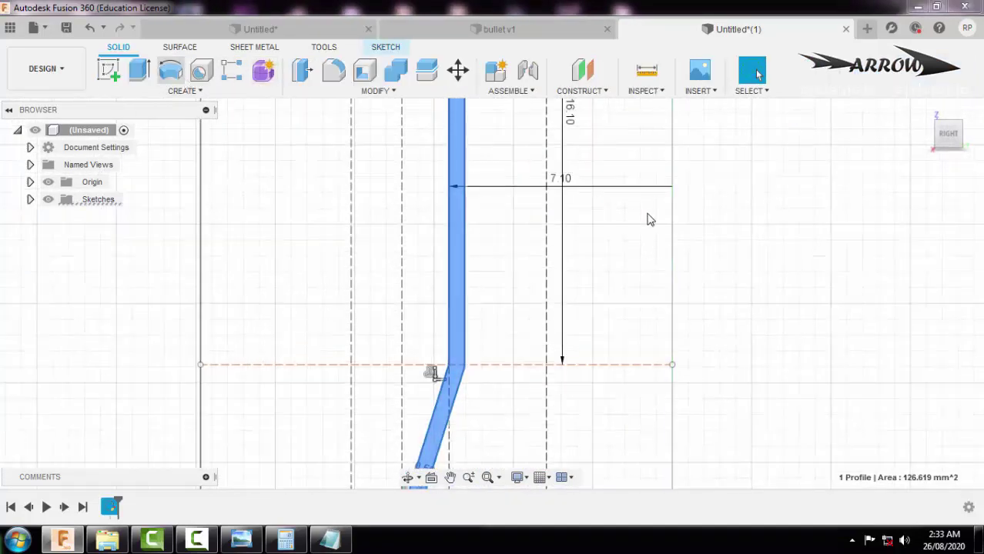
{"action": "left_click", "coordinate": [674, 234]}
{"action": "scroll", "coordinate": [530, 269], "scroll_direction": "down", "scroll_amount": 4}
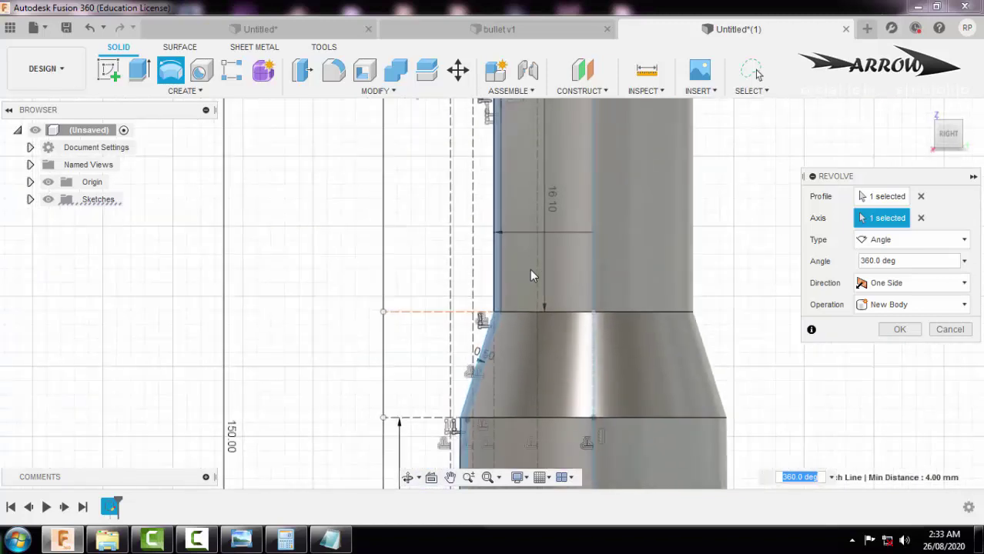
{"action": "left_click", "coordinate": [918, 242]}
{"action": "left_click", "coordinate": [918, 245]}
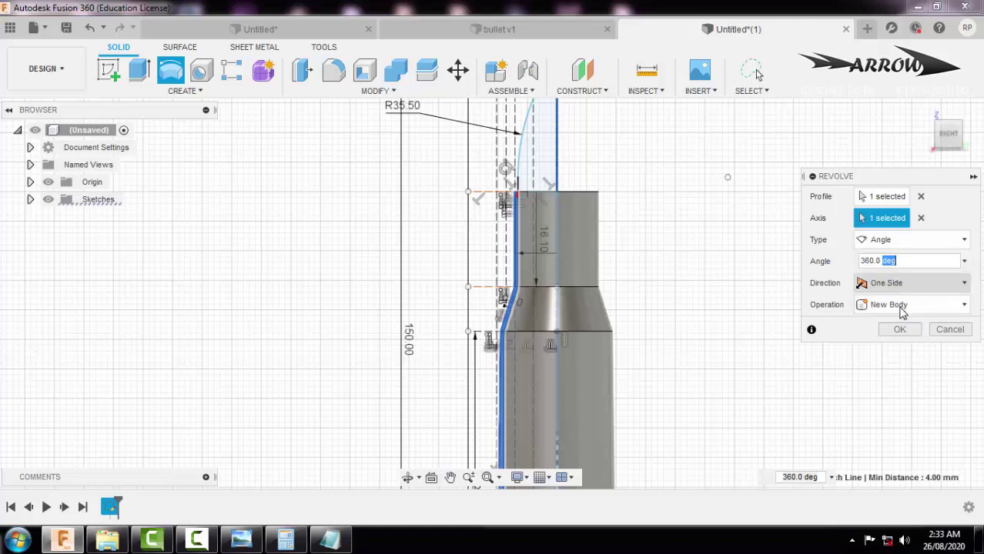
{"action": "left_click", "coordinate": [900, 331]}
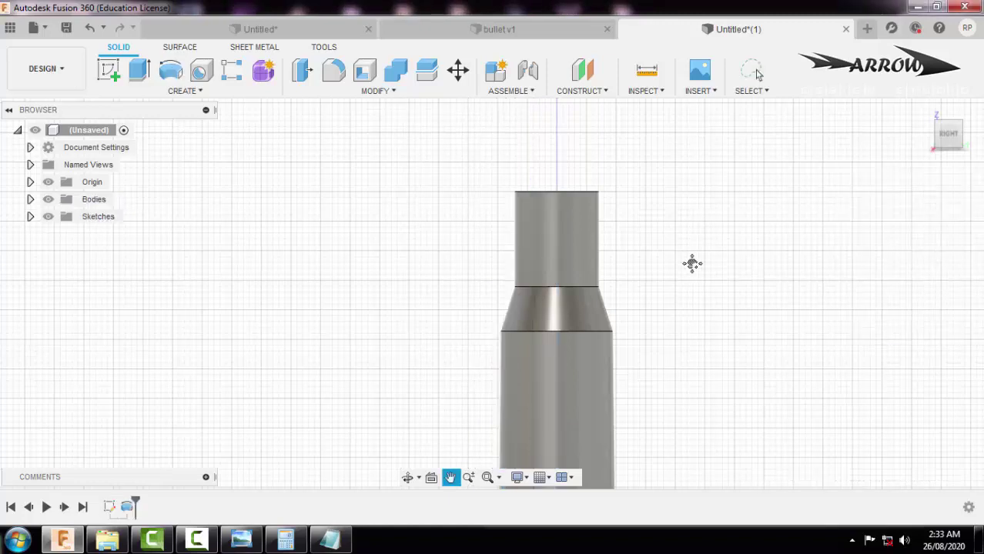
{"action": "middle_click_drag", "start_coordinate": [434, 135], "coordinate": [424, 214]}
{"action": "double_click", "coordinate": [112, 507]}
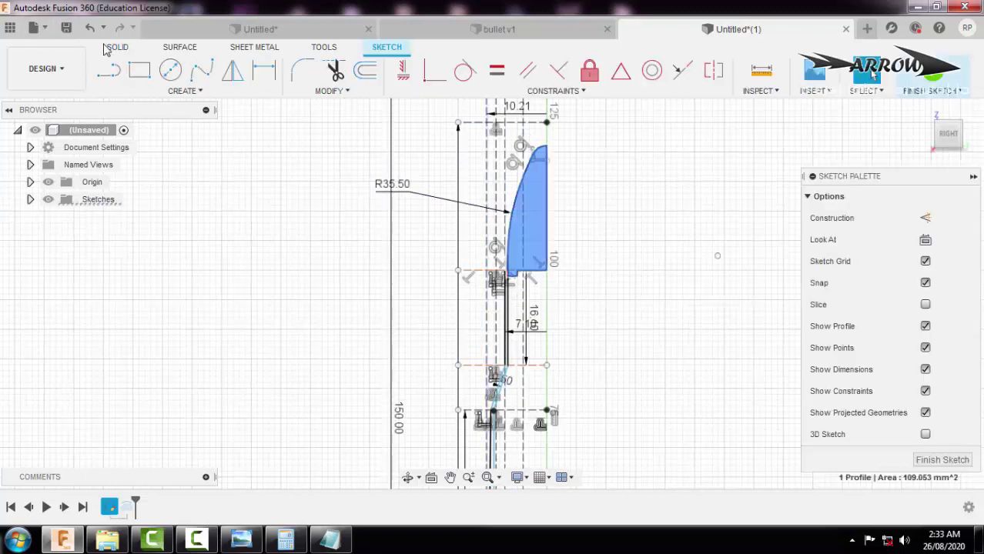
- Revolve the 109.053 mm² bullet profile around the vertical axis line into a pointed bullet body
{"action": "left_click", "coordinate": [115, 47]}
{"action": "left_click", "coordinate": [139, 70]}
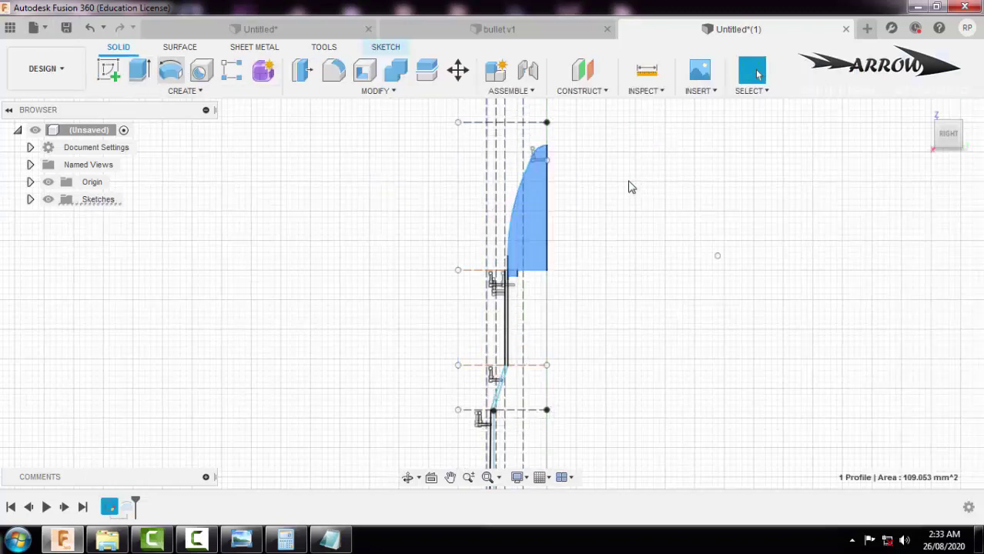
{"action": "left_click", "coordinate": [546, 147]}
{"action": "left_click", "coordinate": [899, 327]}
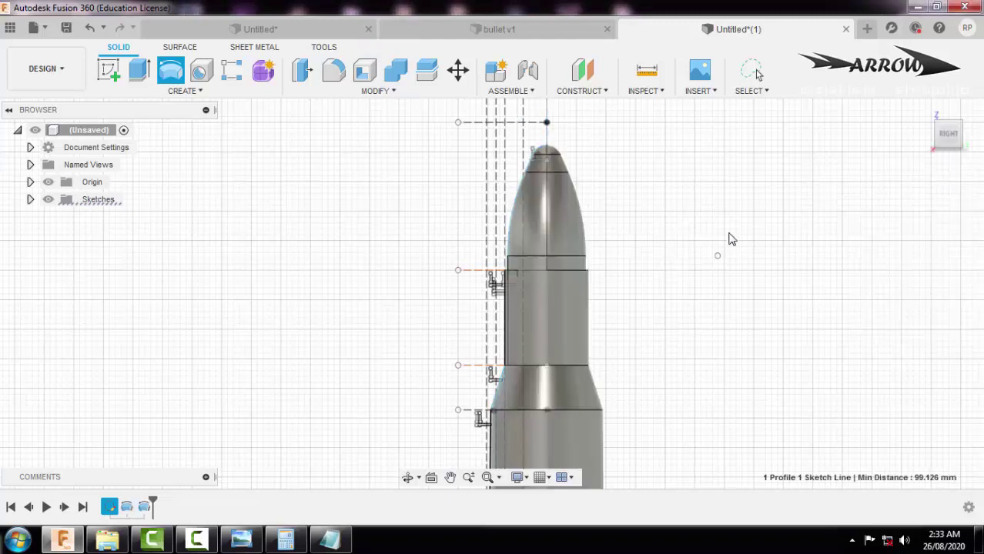
{"action": "scroll", "coordinate": [720, 231], "scroll_direction": "down", "scroll_amount": 5}
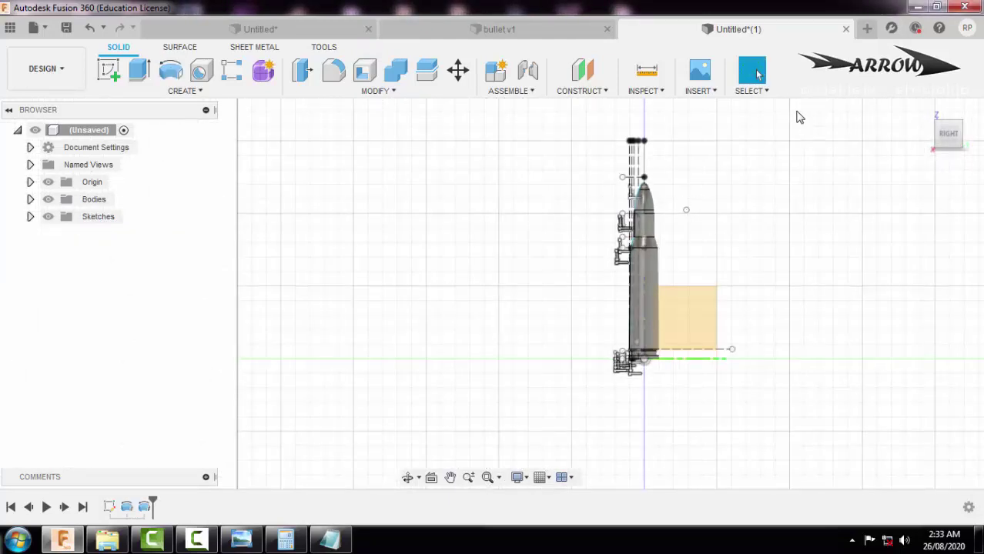
- Hide the sketches, view the cartridge from Home, then reopen the sketch and edit the 125 mm dimension
{"action": "scroll", "coordinate": [724, 143], "scroll_direction": "up", "scroll_amount": 3}
{"action": "left_click", "coordinate": [48, 216]}
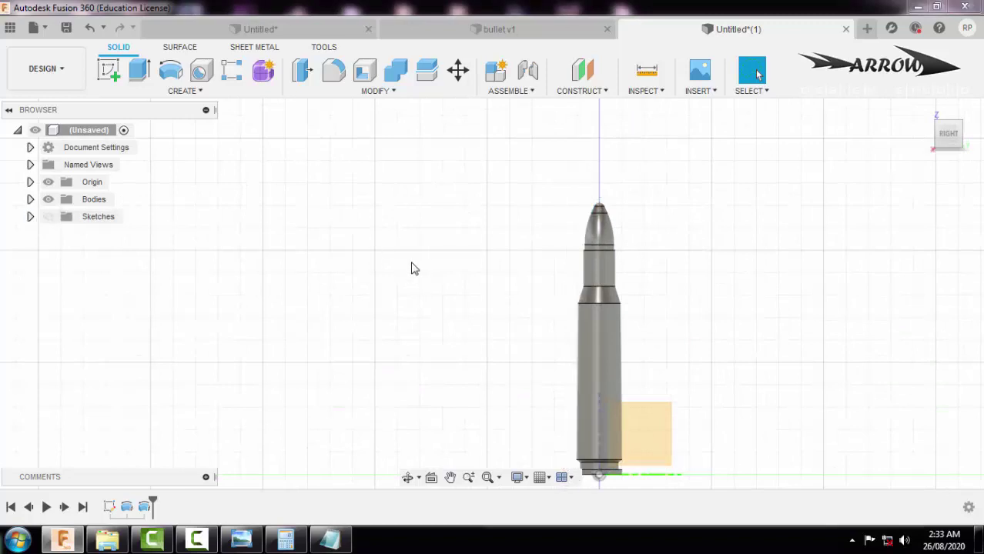
{"action": "mouse_move", "coordinate": [410, 266]}
{"action": "middle_mouse_down", "text": "shift"}
{"action": "mouse_move", "coordinate": [404, 310]}
{"action": "mouse_move", "coordinate": [497, 370]}
{"action": "mouse_move", "coordinate": [356, 336]}
{"action": "middle_mouse_up", "text": "shift"}
{"action": "scroll", "coordinate": [356, 335], "scroll_direction": "up", "scroll_amount": 2}
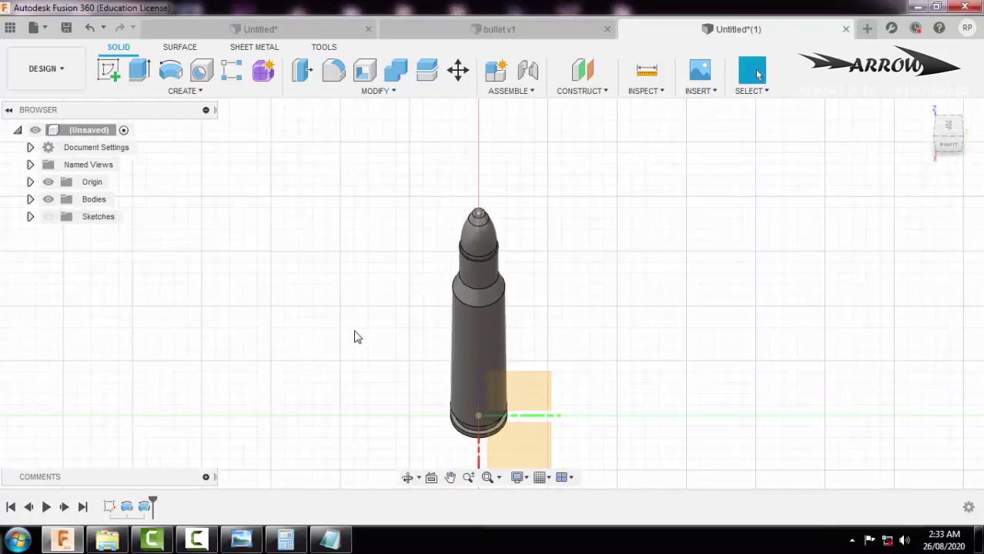
{"action": "left_click", "coordinate": [927, 112]}
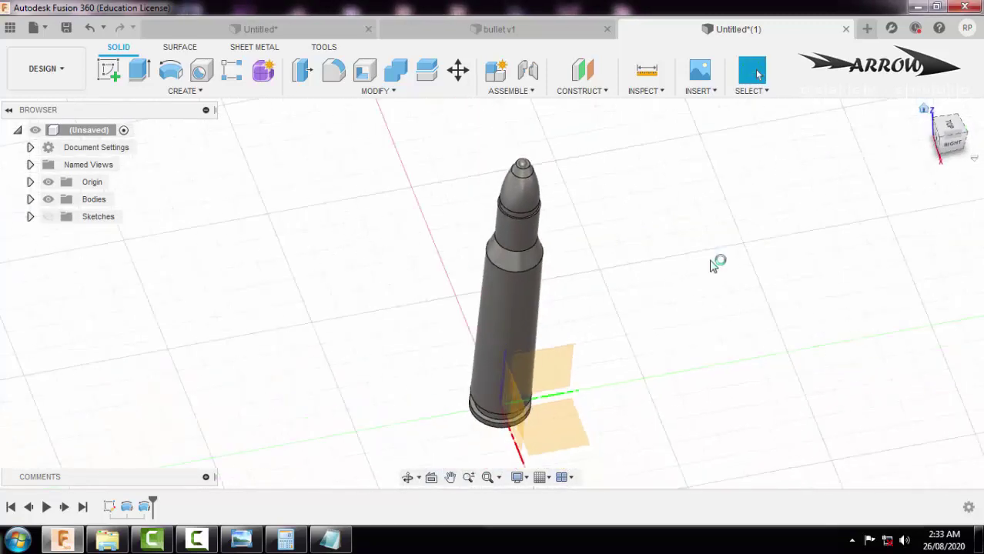
{"action": "mouse_move", "coordinate": [622, 273]}
{"action": "middle_mouse_down", "text": "shift"}
{"action": "mouse_move", "coordinate": [611, 224]}
{"action": "mouse_move", "coordinate": [616, 265]}
{"action": "middle_mouse_up", "text": "shift"}
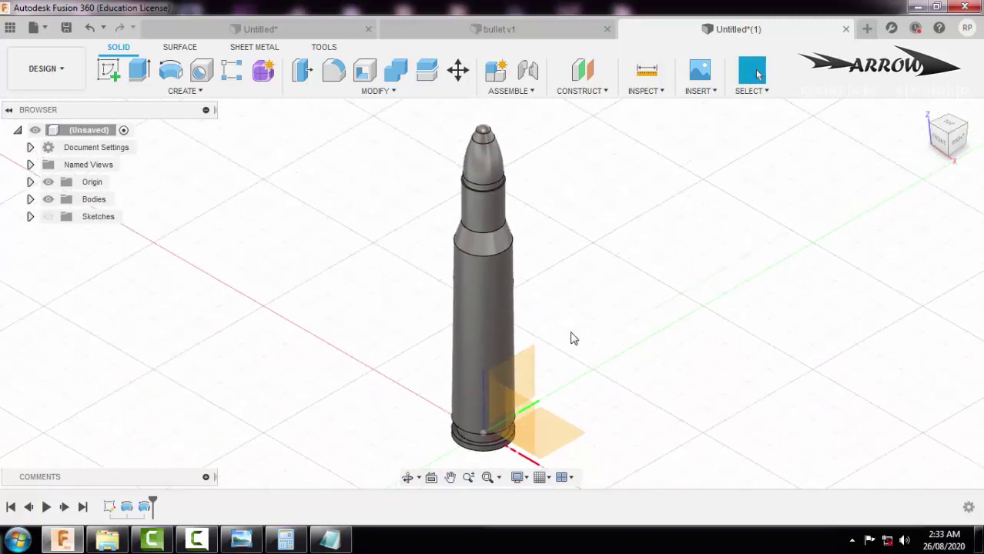
{"action": "double_click", "coordinate": [108, 507]}
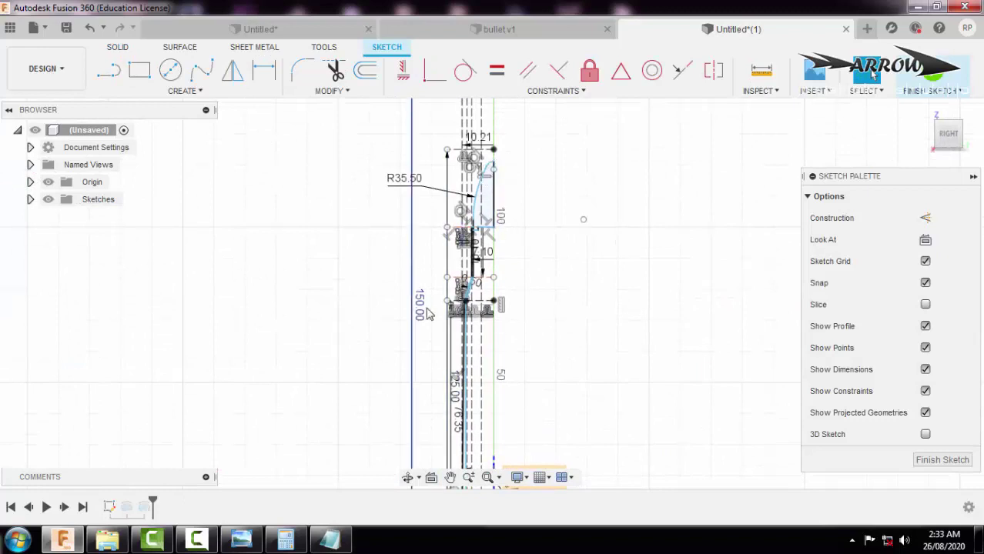
{"action": "double_click", "coordinate": [456, 395]}
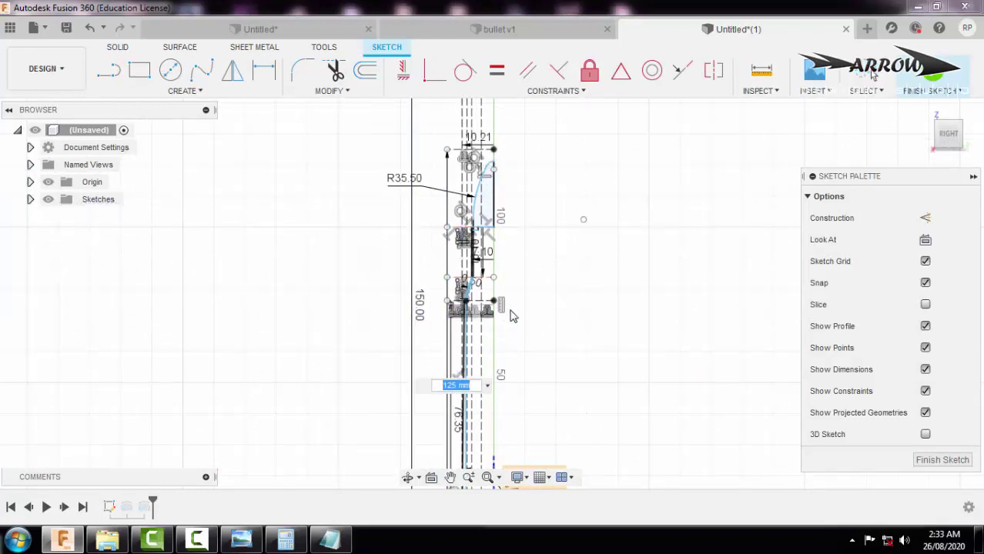
- Change the length to 130 mm, raise the bullet tip arc's endpoint, and finish the sketch
{"action": "type", "text": "13"}
{"action": "key", "text": "Return"}
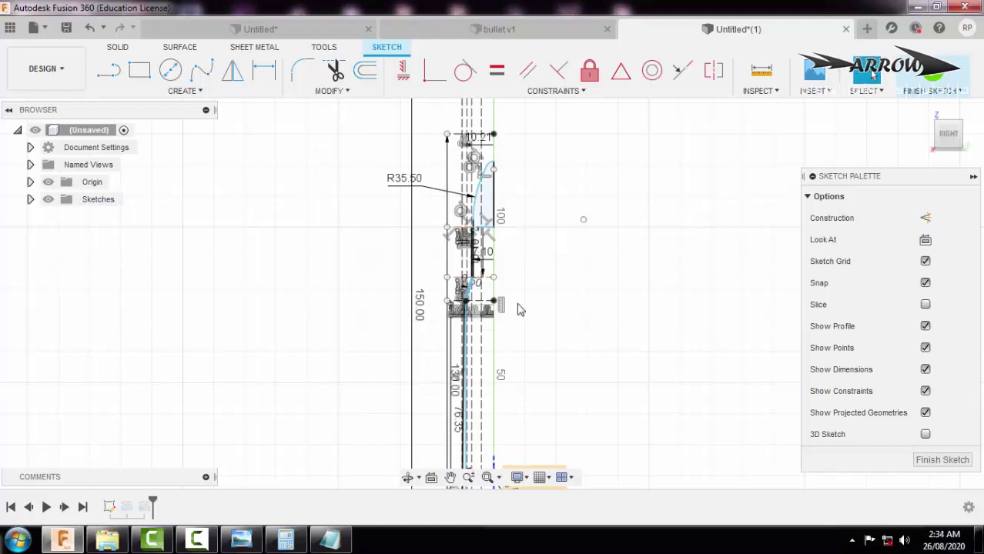
{"action": "left_click_drag", "start_coordinate": [494, 172], "coordinate": [498, 157]}
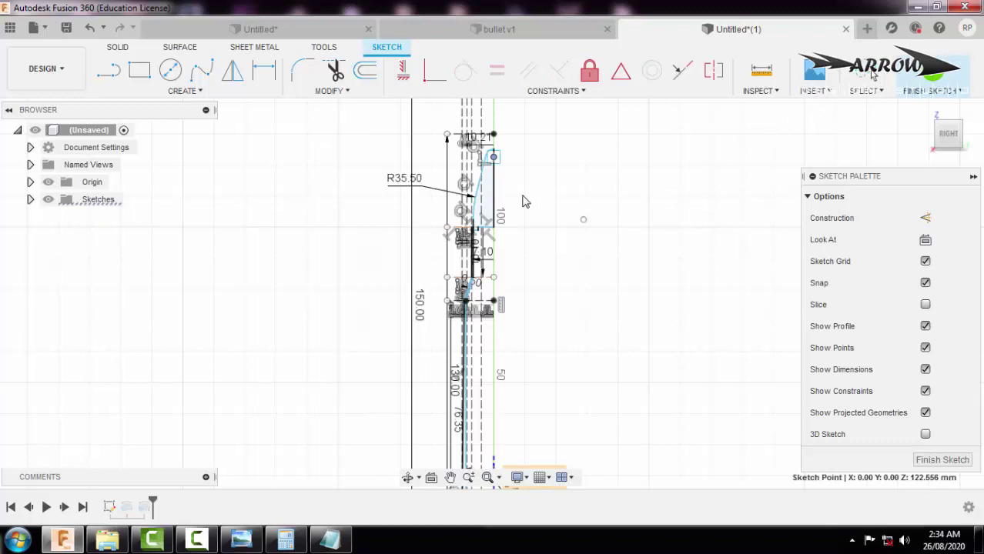
{"action": "scroll", "coordinate": [574, 189], "scroll_direction": "down", "scroll_amount": 1}
{"action": "left_click", "coordinate": [933, 77]}
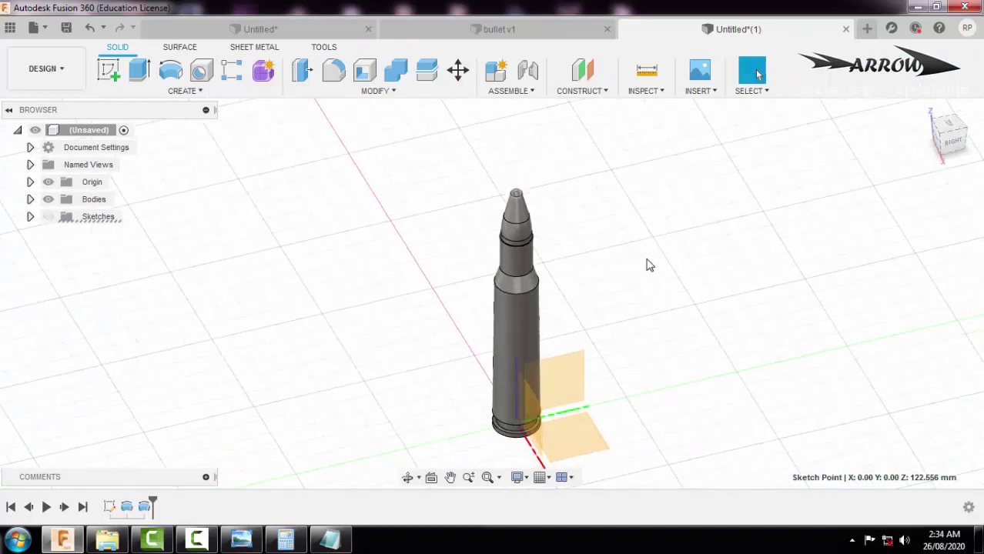
{"action": "scroll", "coordinate": [547, 192], "scroll_direction": "up", "scroll_amount": 5}
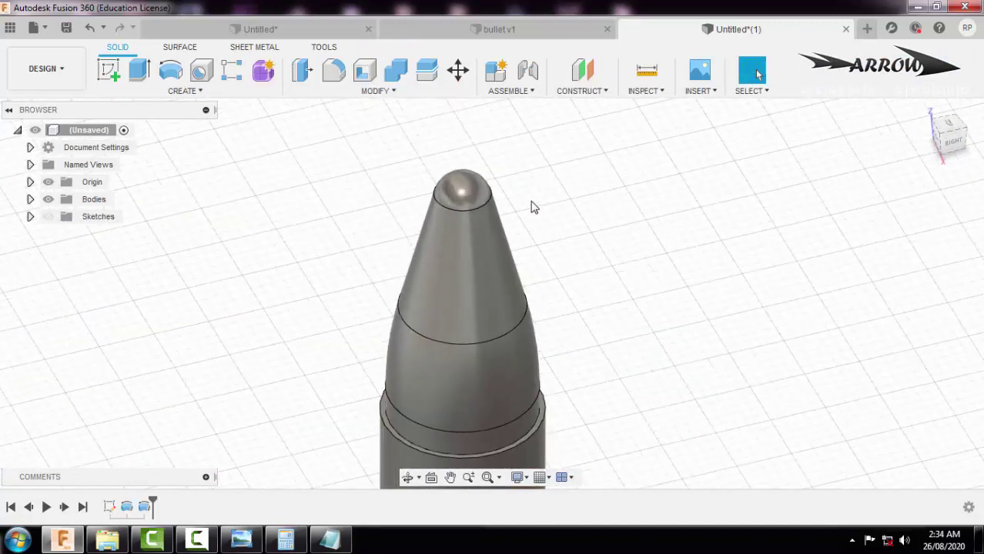
{"action": "scroll", "coordinate": [531, 204], "scroll_direction": "down", "scroll_amount": 5}
{"action": "middle_click_drag", "start_coordinate": [597, 215], "coordinate": [579, 175], "text": "shift"}
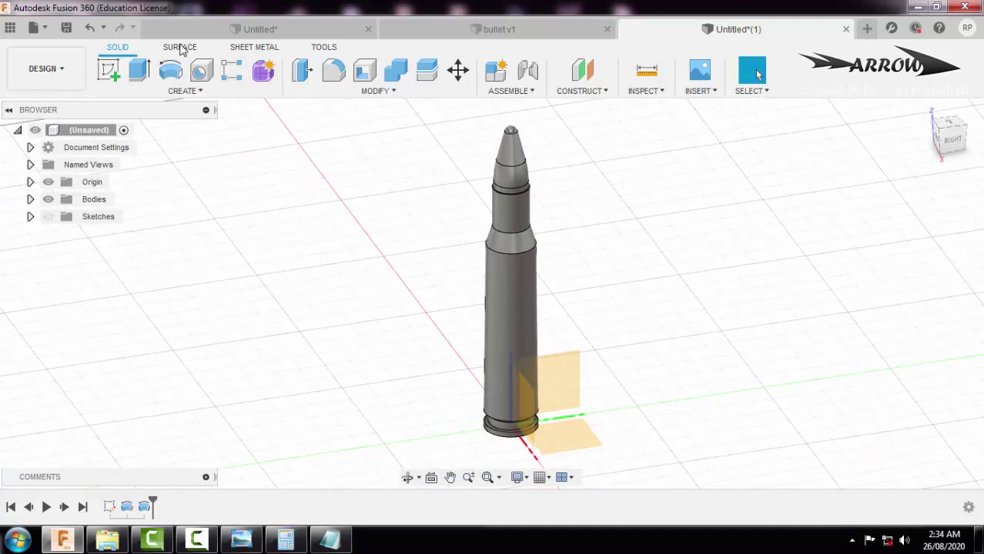
- Apply the Metal > Brass physical material to the cartridge case
{"action": "left_click", "coordinate": [339, 92]}
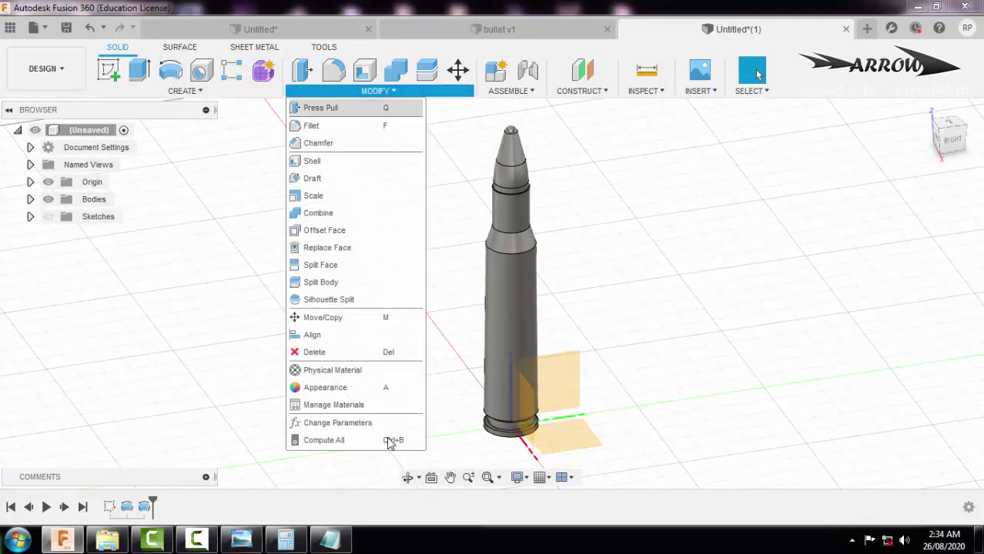
{"action": "left_click", "coordinate": [379, 391]}
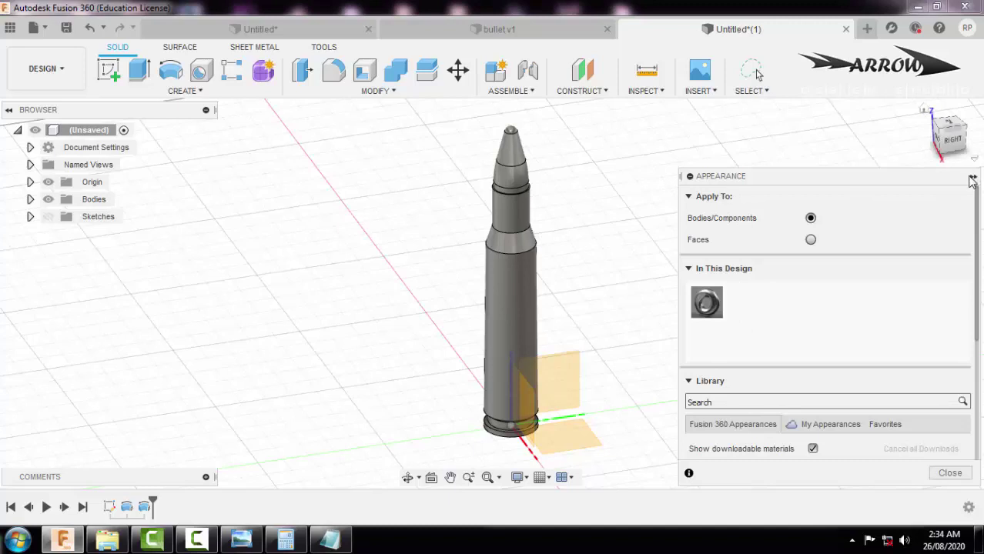
{"action": "left_click", "coordinate": [935, 476]}
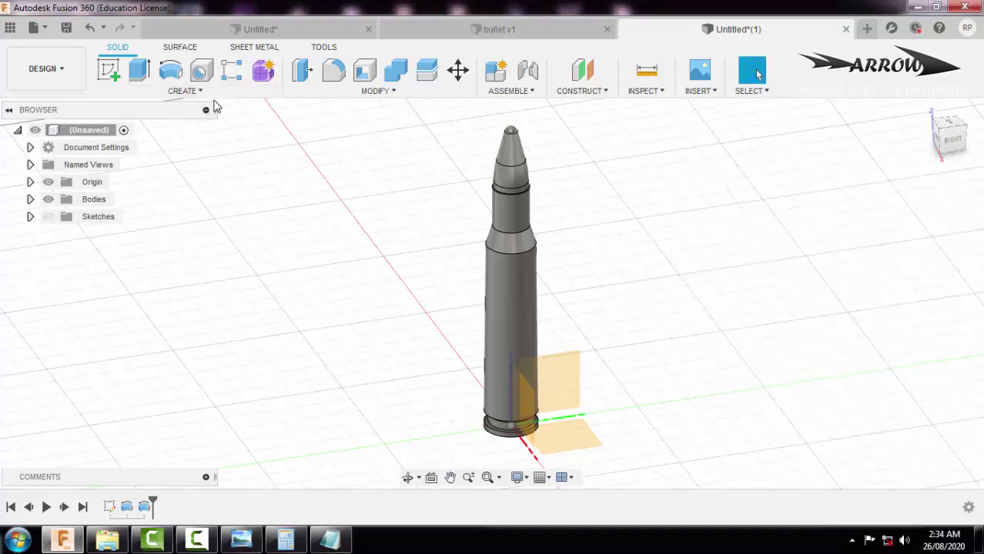
{"action": "left_click", "coordinate": [395, 94]}
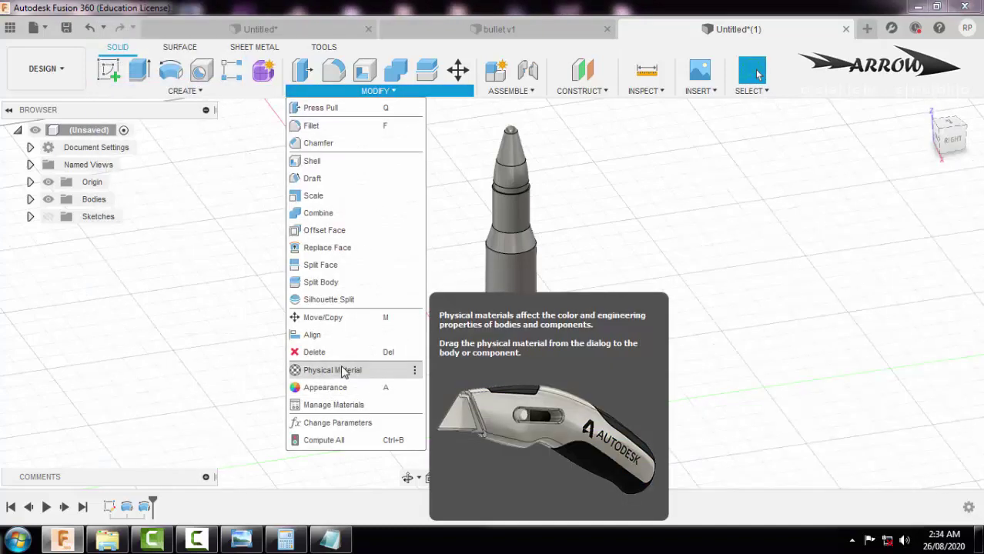
{"action": "left_click", "coordinate": [344, 373]}
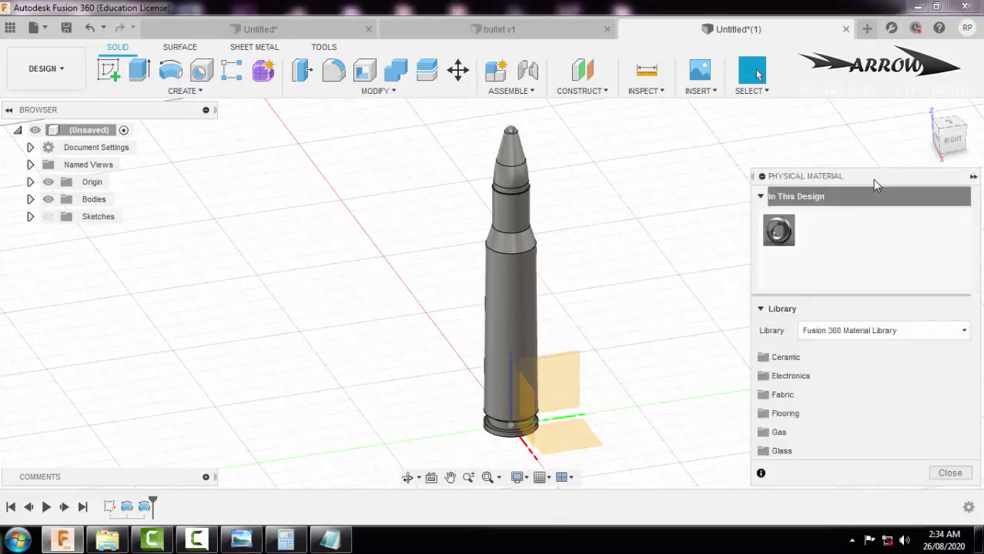
{"action": "scroll", "coordinate": [800, 427], "scroll_direction": "down", "scroll_amount": 3}
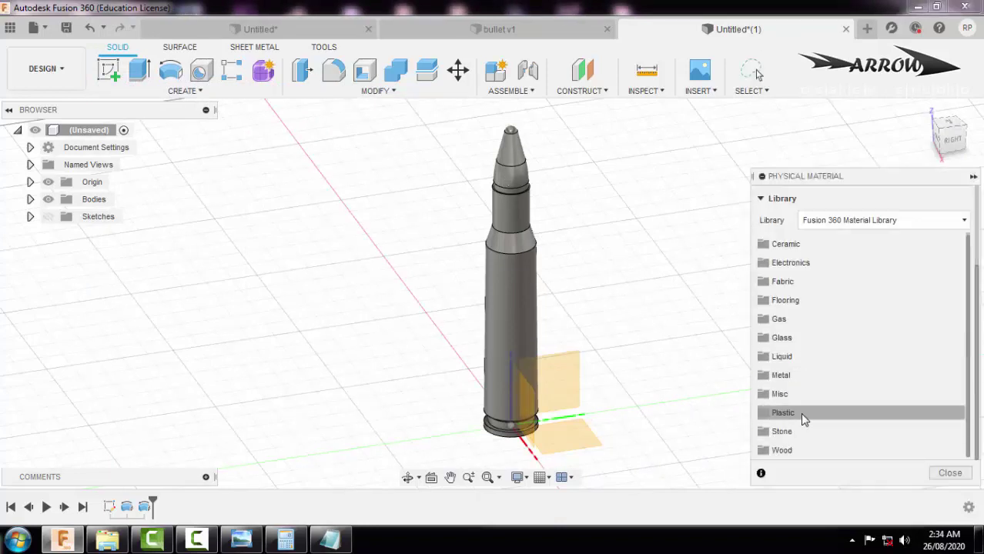
{"action": "left_click", "coordinate": [798, 372]}
{"action": "scroll", "coordinate": [855, 383], "scroll_direction": "down", "scroll_amount": 3}
{"action": "scroll", "coordinate": [854, 383], "scroll_direction": "down", "scroll_amount": 10}
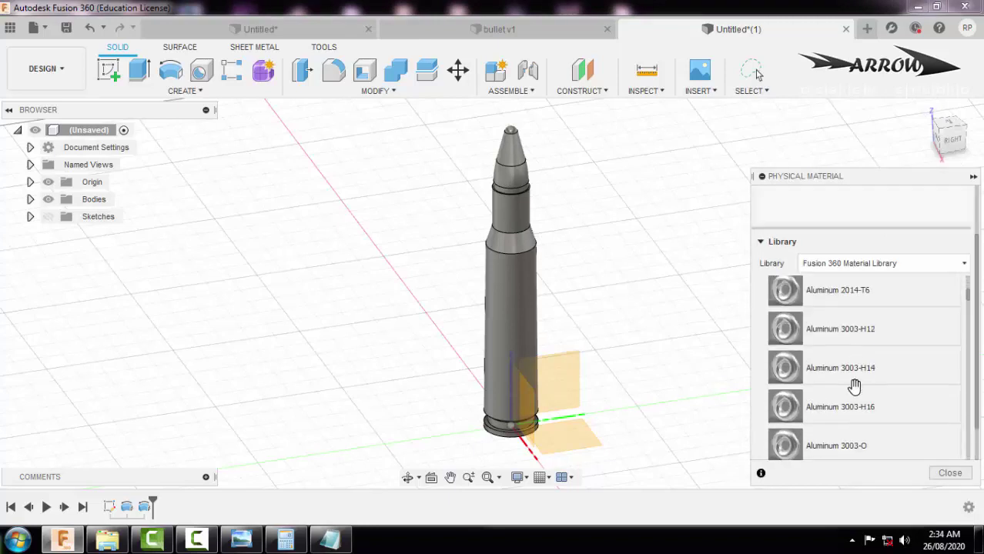
{"action": "scroll", "coordinate": [854, 386], "scroll_direction": "down", "scroll_amount": 12}
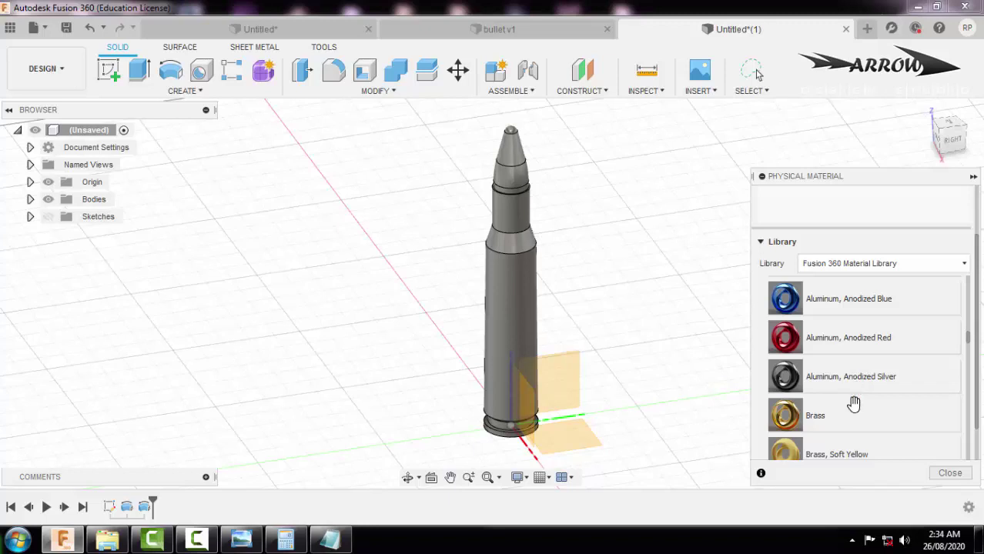
{"action": "scroll", "coordinate": [853, 403], "scroll_direction": "down", "scroll_amount": 2}
{"action": "scroll", "coordinate": [856, 392], "scroll_direction": "up", "scroll_amount": 1}
{"action": "scroll", "coordinate": [855, 392], "scroll_direction": "up", "scroll_amount": 1}
{"action": "left_click_drag", "start_coordinate": [630, 377], "coordinate": [521, 308]}
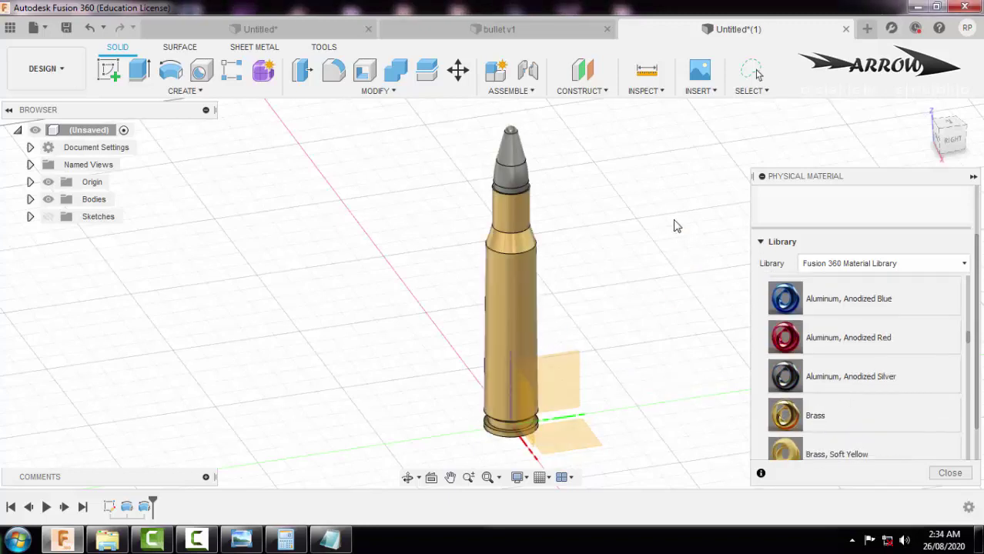
- Apply the Bronze, Architectural material to the bullet tip
{"action": "scroll", "coordinate": [853, 376], "scroll_direction": "down", "scroll_amount": 3}
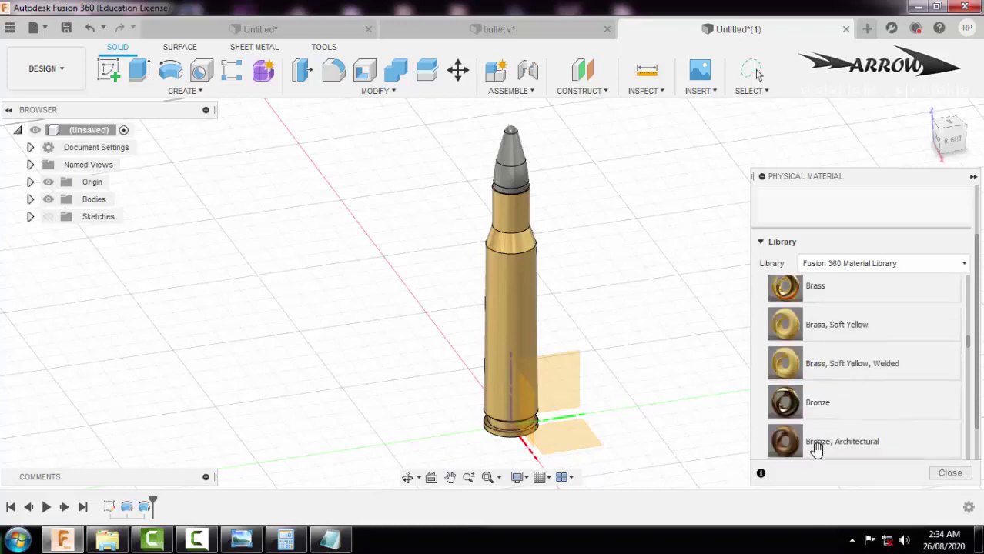
{"action": "left_click_drag", "start_coordinate": [816, 449], "coordinate": [530, 159]}
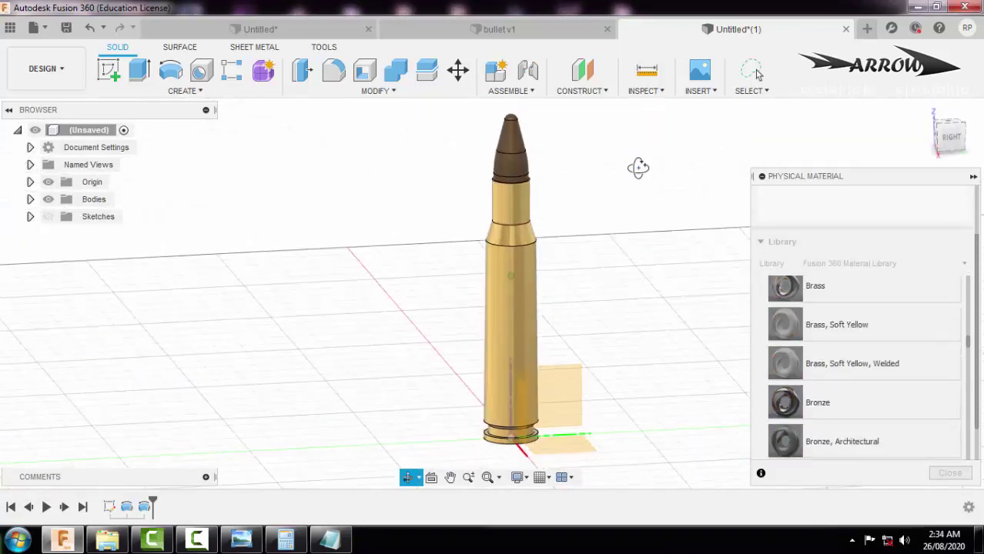
{"action": "scroll", "coordinate": [528, 449], "scroll_direction": "up", "scroll_amount": 3}
{"action": "scroll", "coordinate": [528, 449], "scroll_direction": "up", "scroll_amount": 4}
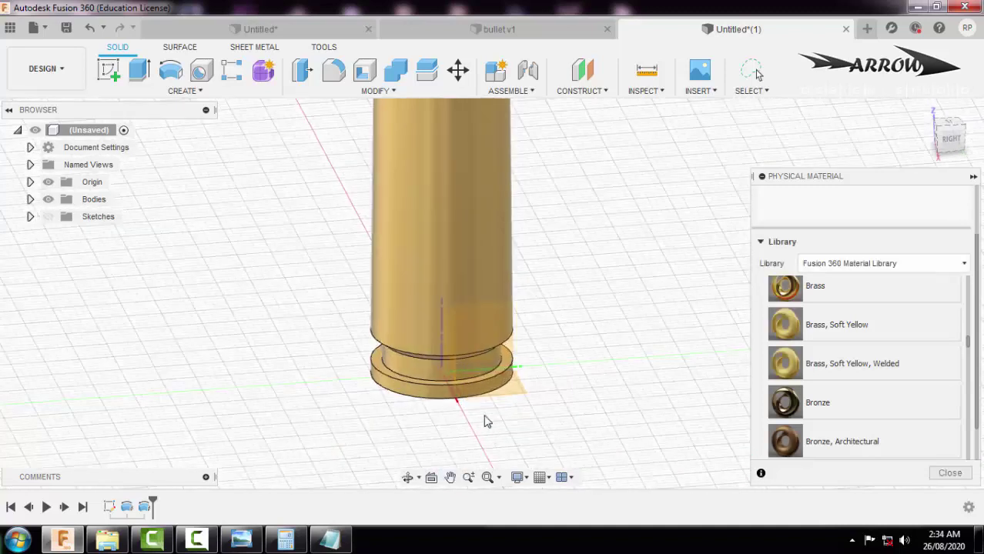
- Fillet the bottom circular edge of the rim with 5 mm
{"action": "key", "text": "f"}
{"action": "left_click", "coordinate": [488, 393]}
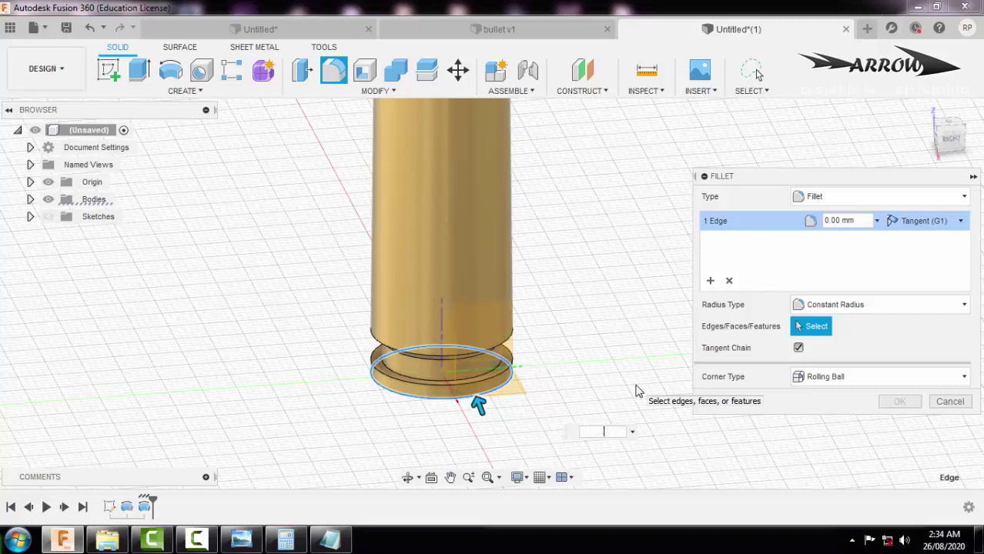
{"action": "type", "text": "5"}
{"action": "key", "text": "Return"}
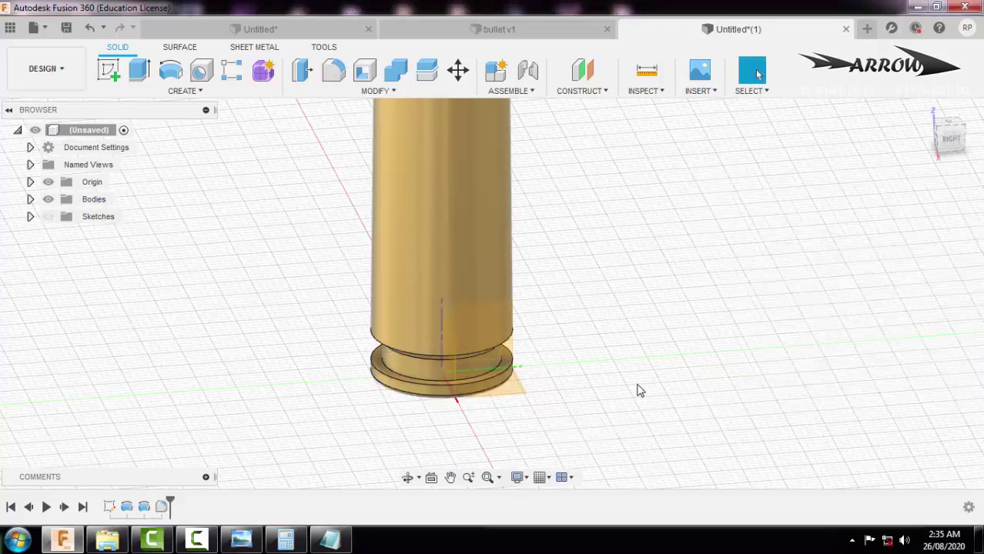
- Fillet the lower edge of the case body above the groove with 2 mm
{"action": "key", "text": "f"}
{"action": "left_click", "coordinate": [511, 351]}
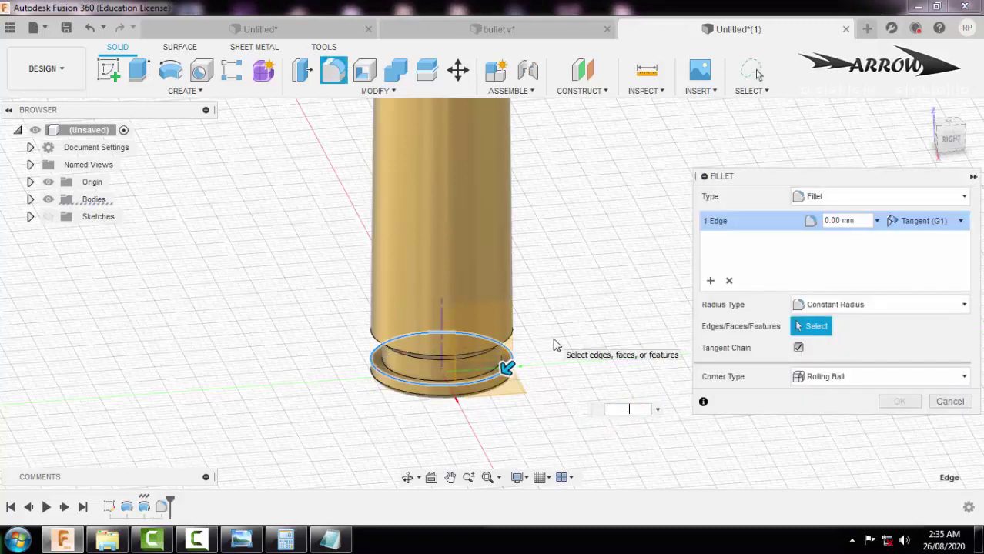
{"action": "key", "text": "Escape"}
{"action": "key", "text": "f"}
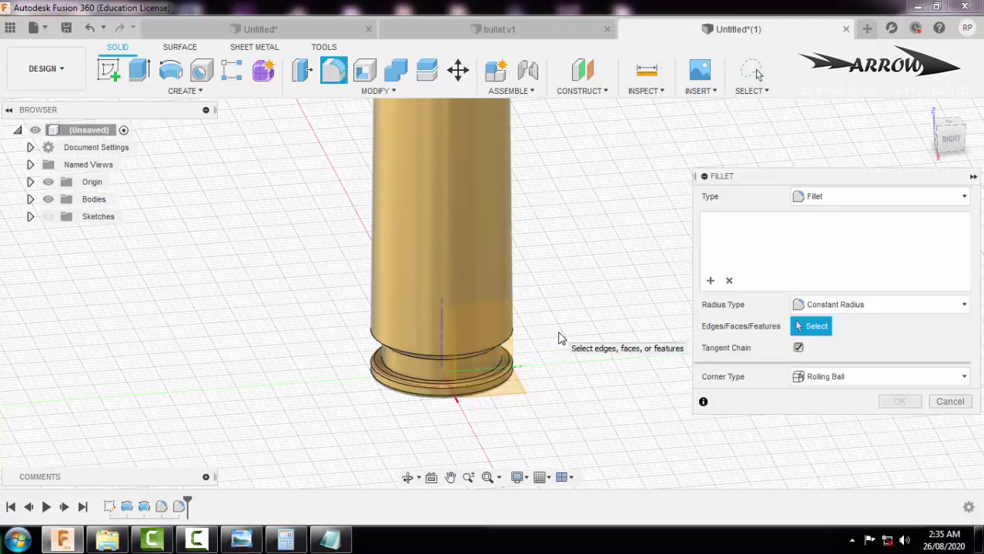
{"action": "left_click", "coordinate": [513, 344]}
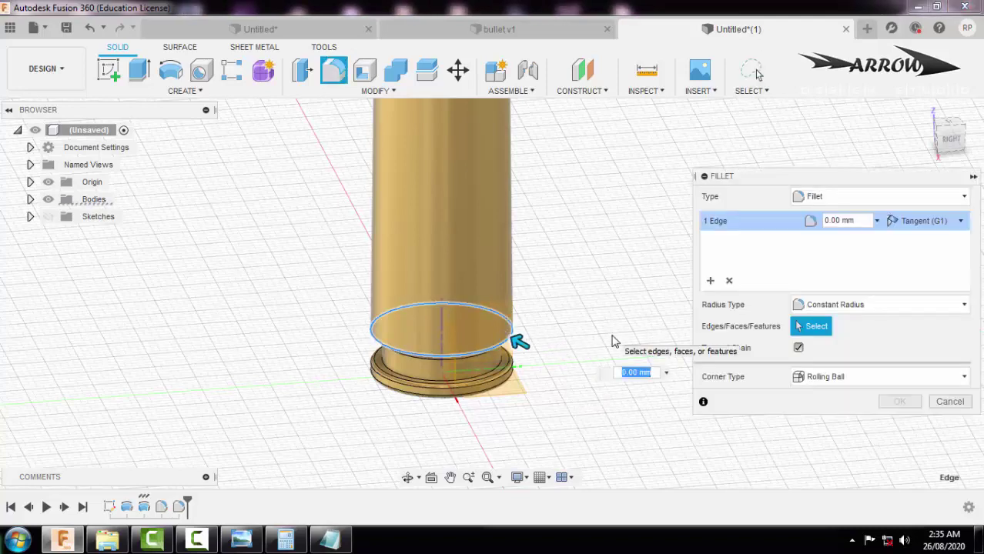
{"action": "type", "text": "2"}
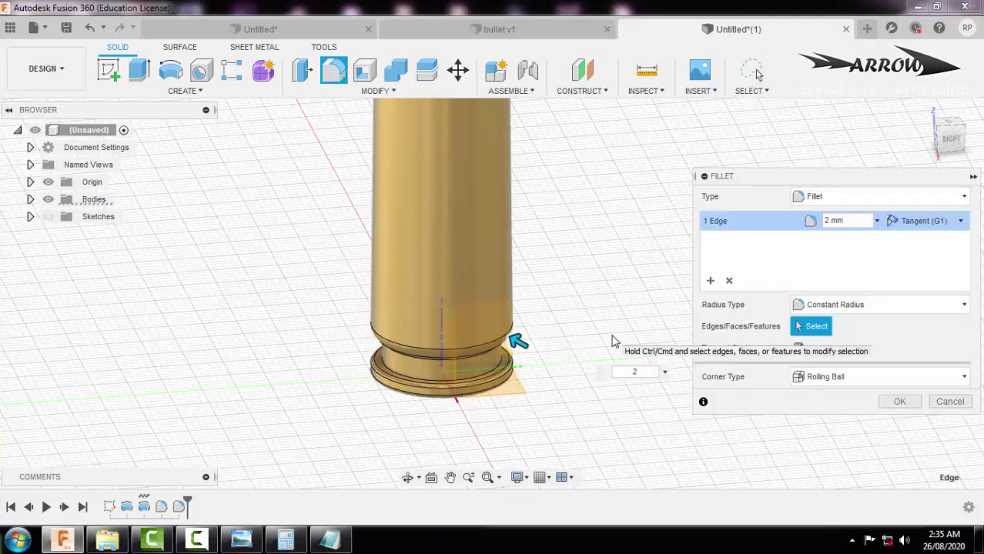
{"action": "key", "text": "Return"}
- Orbit and pan around the finished cartridge from the case base up to the bullet tip
{"action": "scroll", "coordinate": [616, 336], "scroll_direction": "down", "scroll_amount": 3}
{"action": "middle_click_drag", "start_coordinate": [616, 337], "coordinate": [616, 369]}
{"action": "scroll", "coordinate": [604, 308], "scroll_direction": "down", "scroll_amount": 3}
{"action": "middle_click_drag", "start_coordinate": [597, 281], "coordinate": [613, 348], "text": "shift"}
{"action": "scroll", "coordinate": [613, 347], "scroll_direction": "up", "scroll_amount": 4}
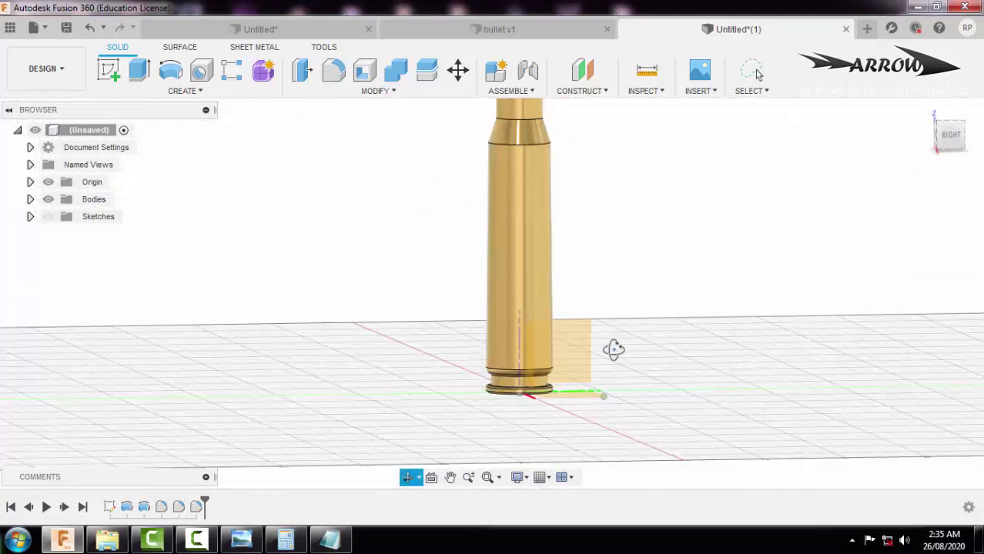
{"action": "scroll", "coordinate": [601, 339], "scroll_direction": "down", "scroll_amount": 3}
{"action": "middle_click_drag", "start_coordinate": [620, 262], "coordinate": [560, 336]}
{"action": "scroll", "coordinate": [554, 316], "scroll_direction": "up", "scroll_amount": 3}
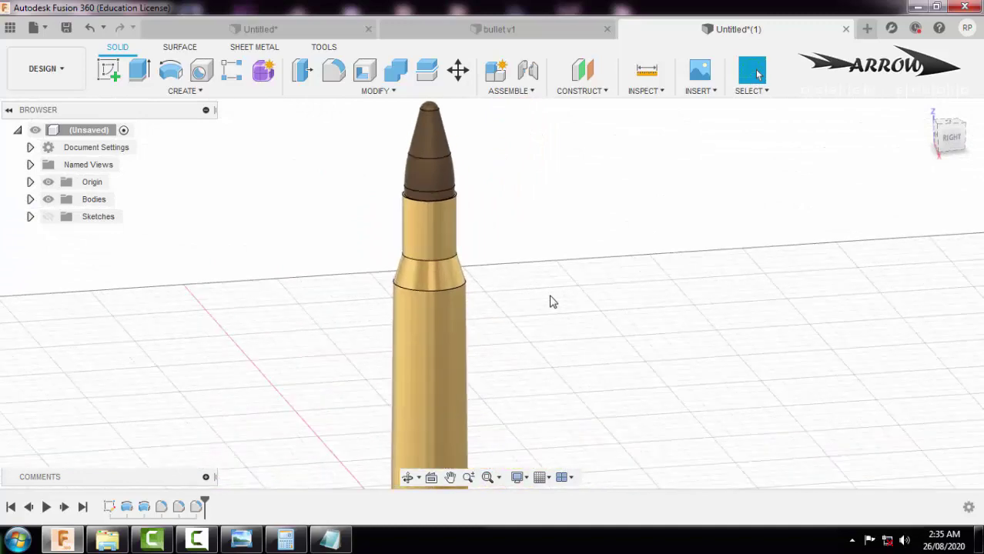
{"action": "middle_click_drag", "start_coordinate": [552, 301], "coordinate": [648, 132]}
{"action": "scroll", "coordinate": [551, 260], "scroll_direction": "down", "scroll_amount": 3}
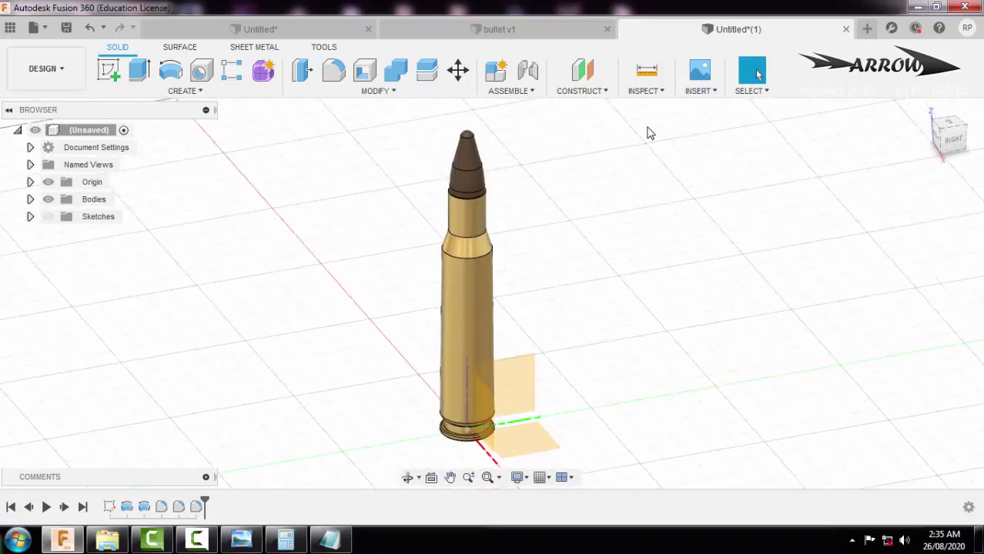
- Cut a YZ-plane section analysis, view the hatched cross-section from the front, then undo it
{"action": "left_click", "coordinate": [647, 91]}
{"action": "left_click", "coordinate": [675, 258]}
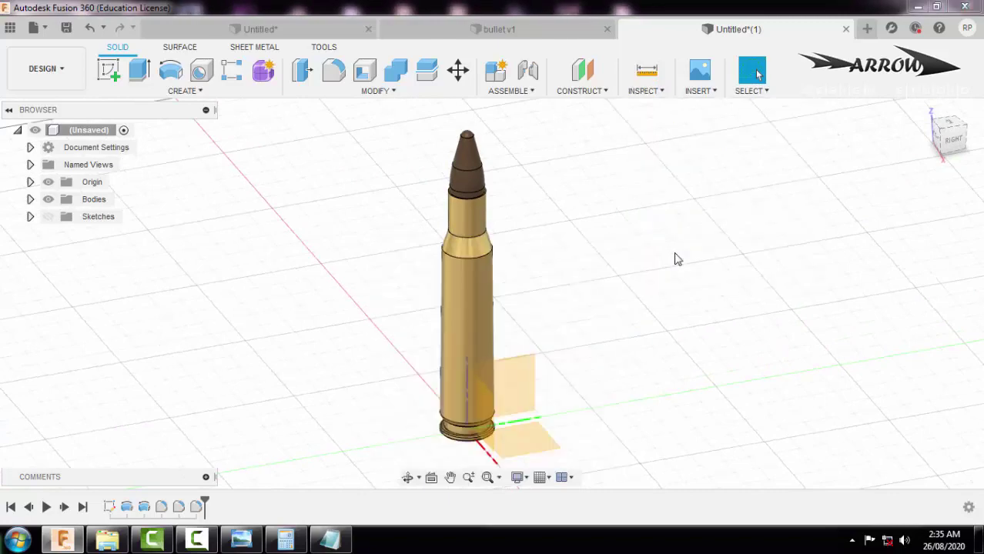
{"action": "left_click", "coordinate": [516, 378]}
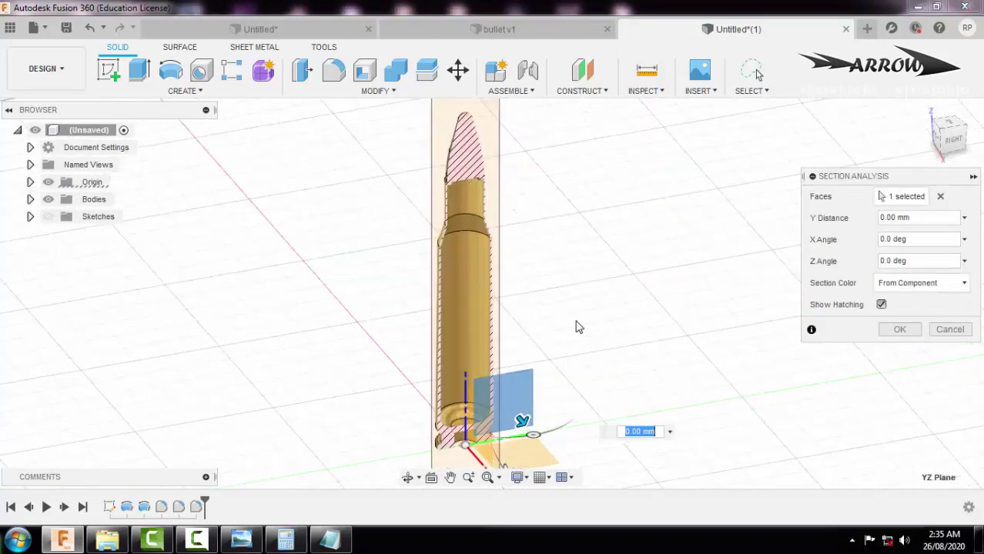
{"action": "scroll", "coordinate": [579, 325], "scroll_direction": "up", "scroll_amount": 3}
{"action": "scroll", "coordinate": [578, 325], "scroll_direction": "down", "scroll_amount": 3}
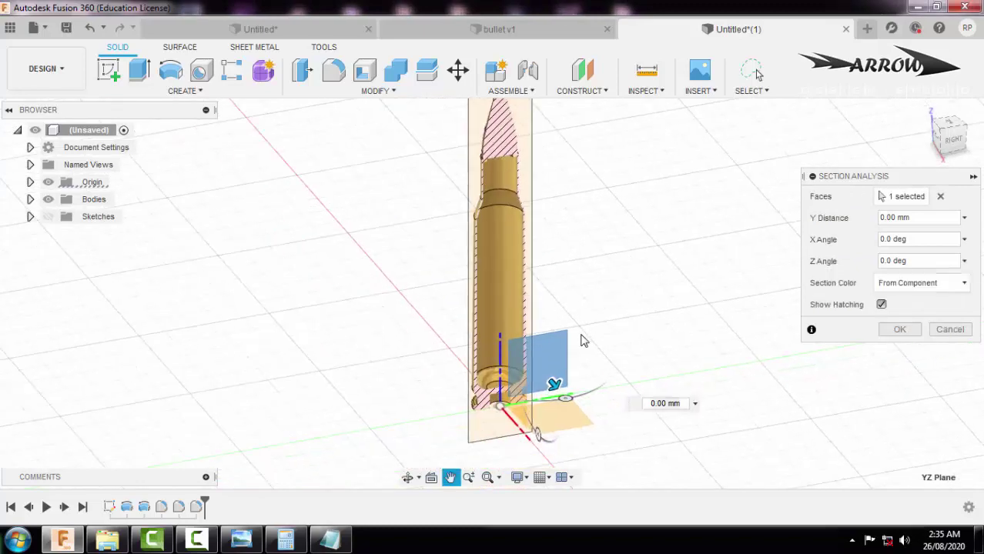
{"action": "scroll", "coordinate": [549, 381], "scroll_direction": "up", "scroll_amount": 4}
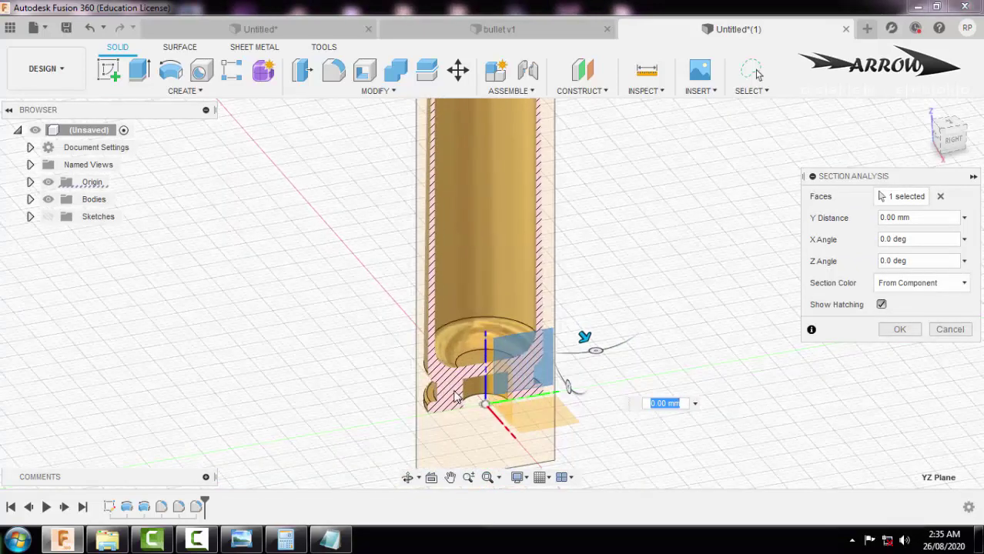
{"action": "scroll", "coordinate": [454, 396], "scroll_direction": "down", "scroll_amount": 4}
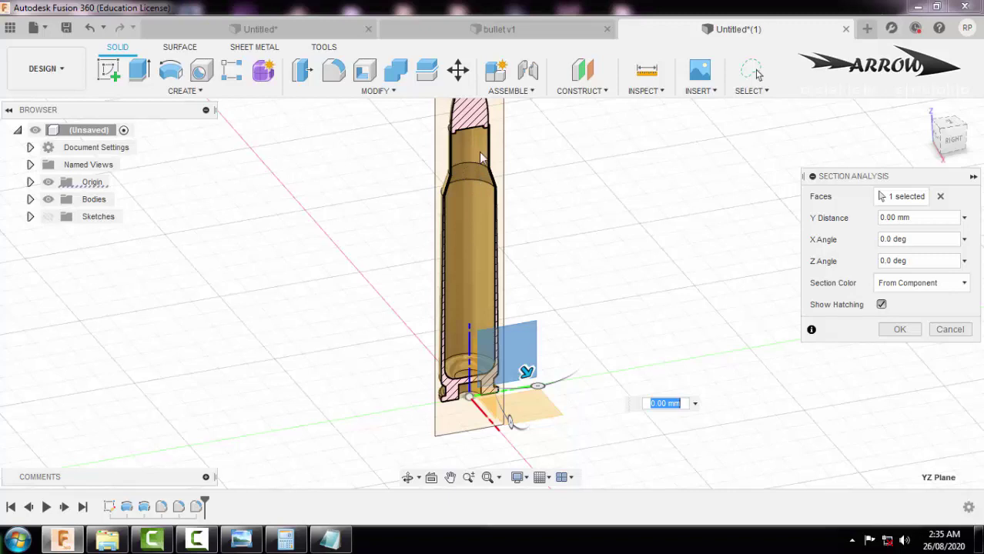
{"action": "middle_click_drag", "start_coordinate": [481, 158], "coordinate": [439, 150], "text": "shift"}
{"action": "middle_click_drag", "start_coordinate": [462, 201], "coordinate": [471, 215], "text": "shift"}
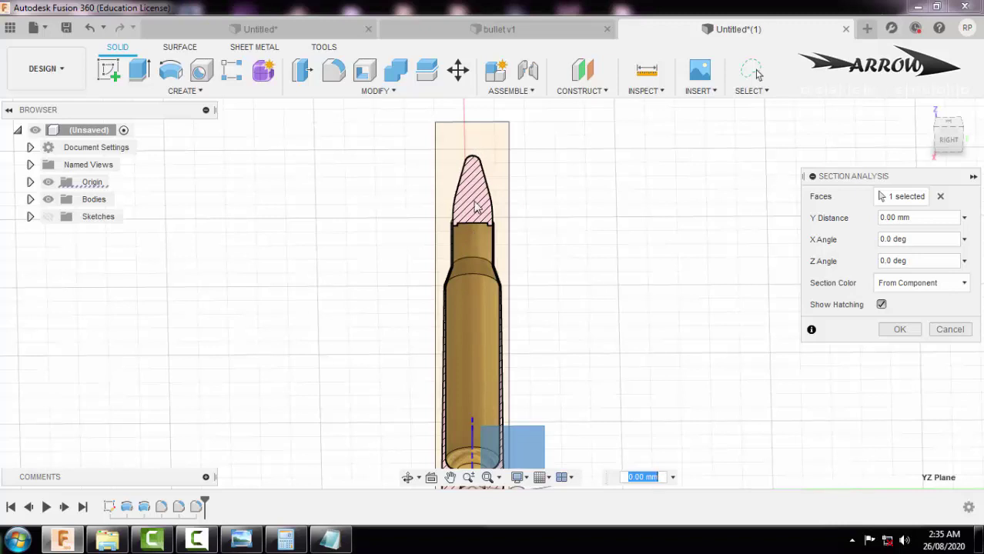
{"action": "scroll", "coordinate": [476, 207], "scroll_direction": "down", "scroll_amount": 3}
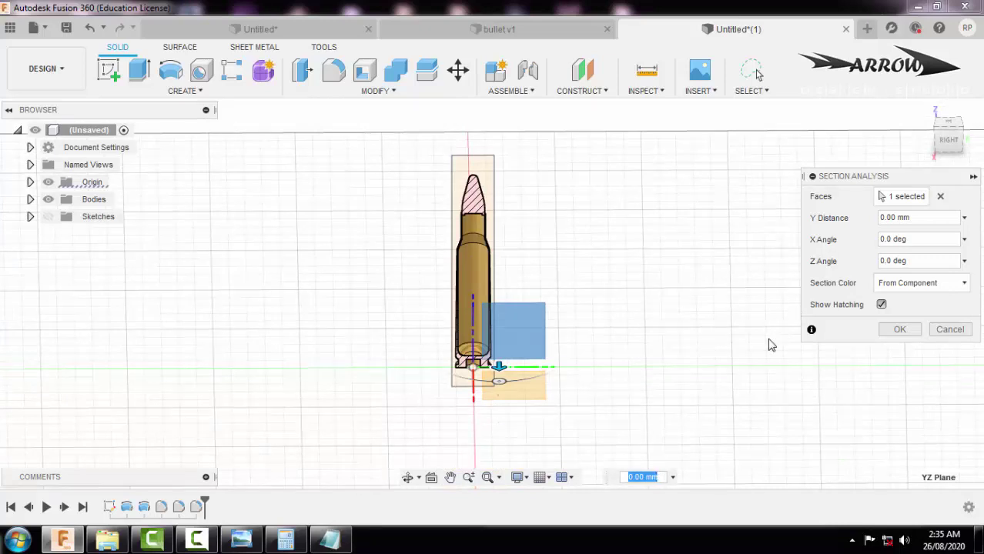
{"action": "left_click", "coordinate": [900, 329]}
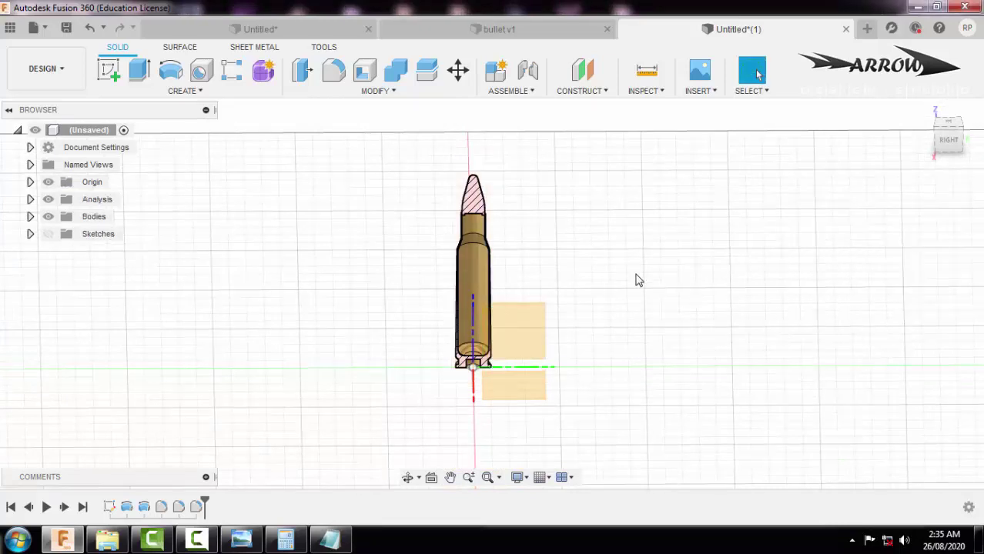
{"action": "key", "text": "ctrl+z"}
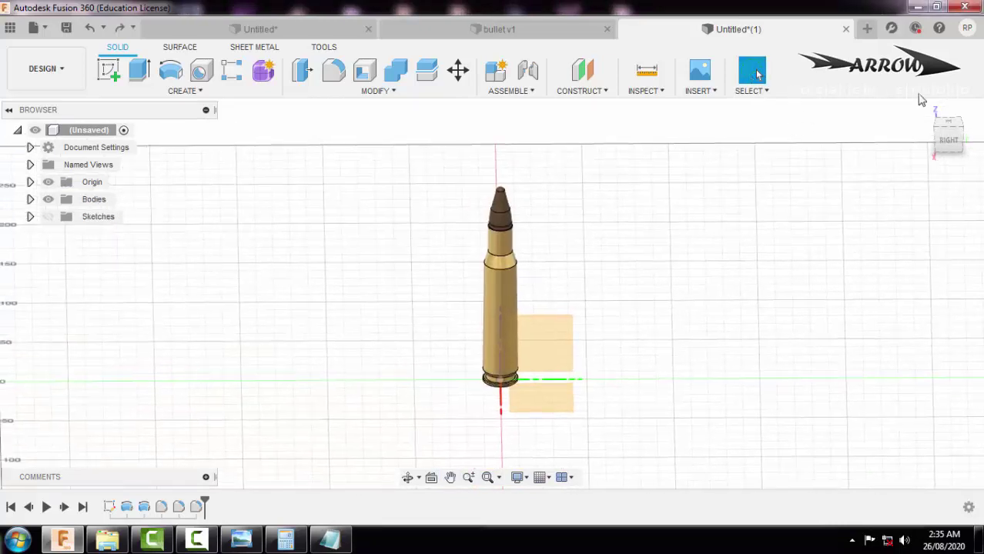
{"action": "left_click", "coordinate": [925, 109]}
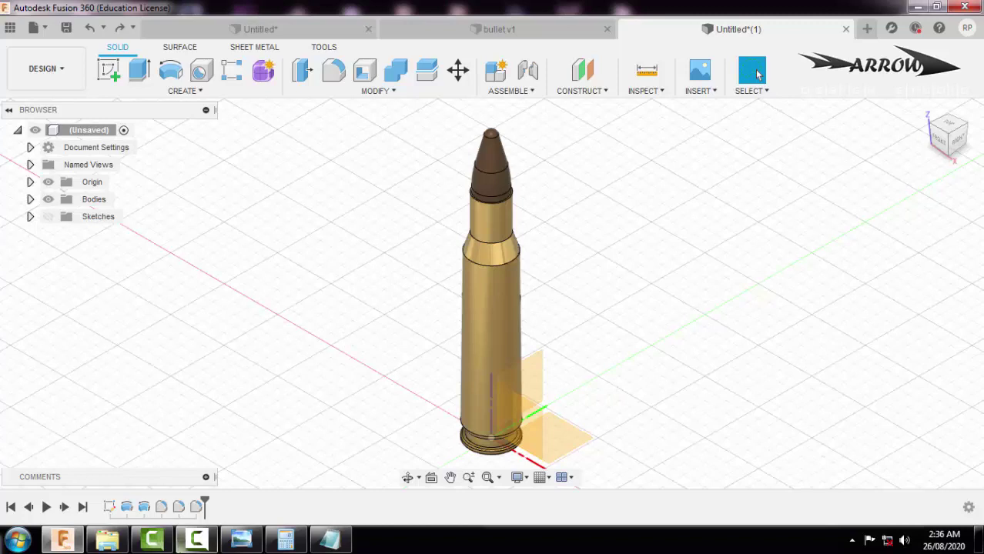
{"action": "left_click", "coordinate": [196, 539]}
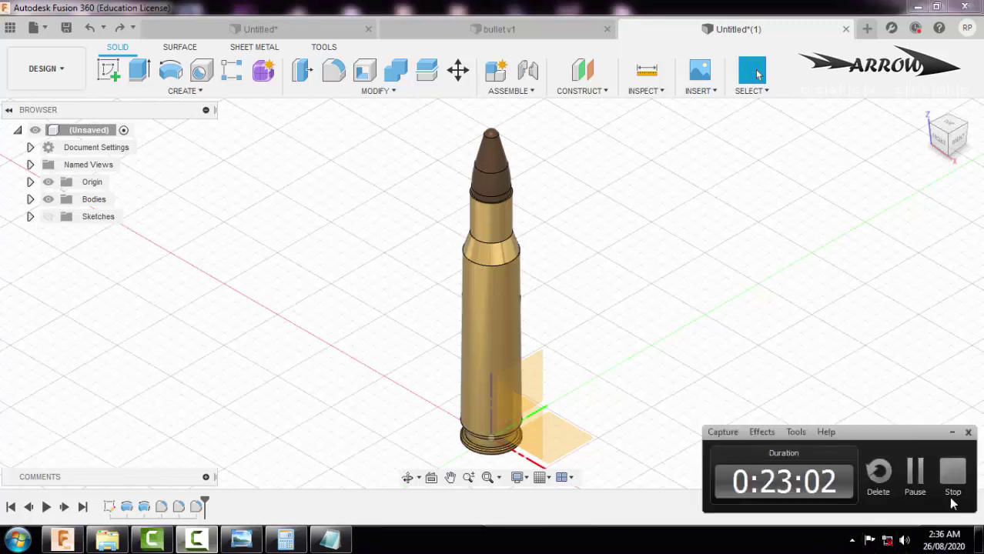